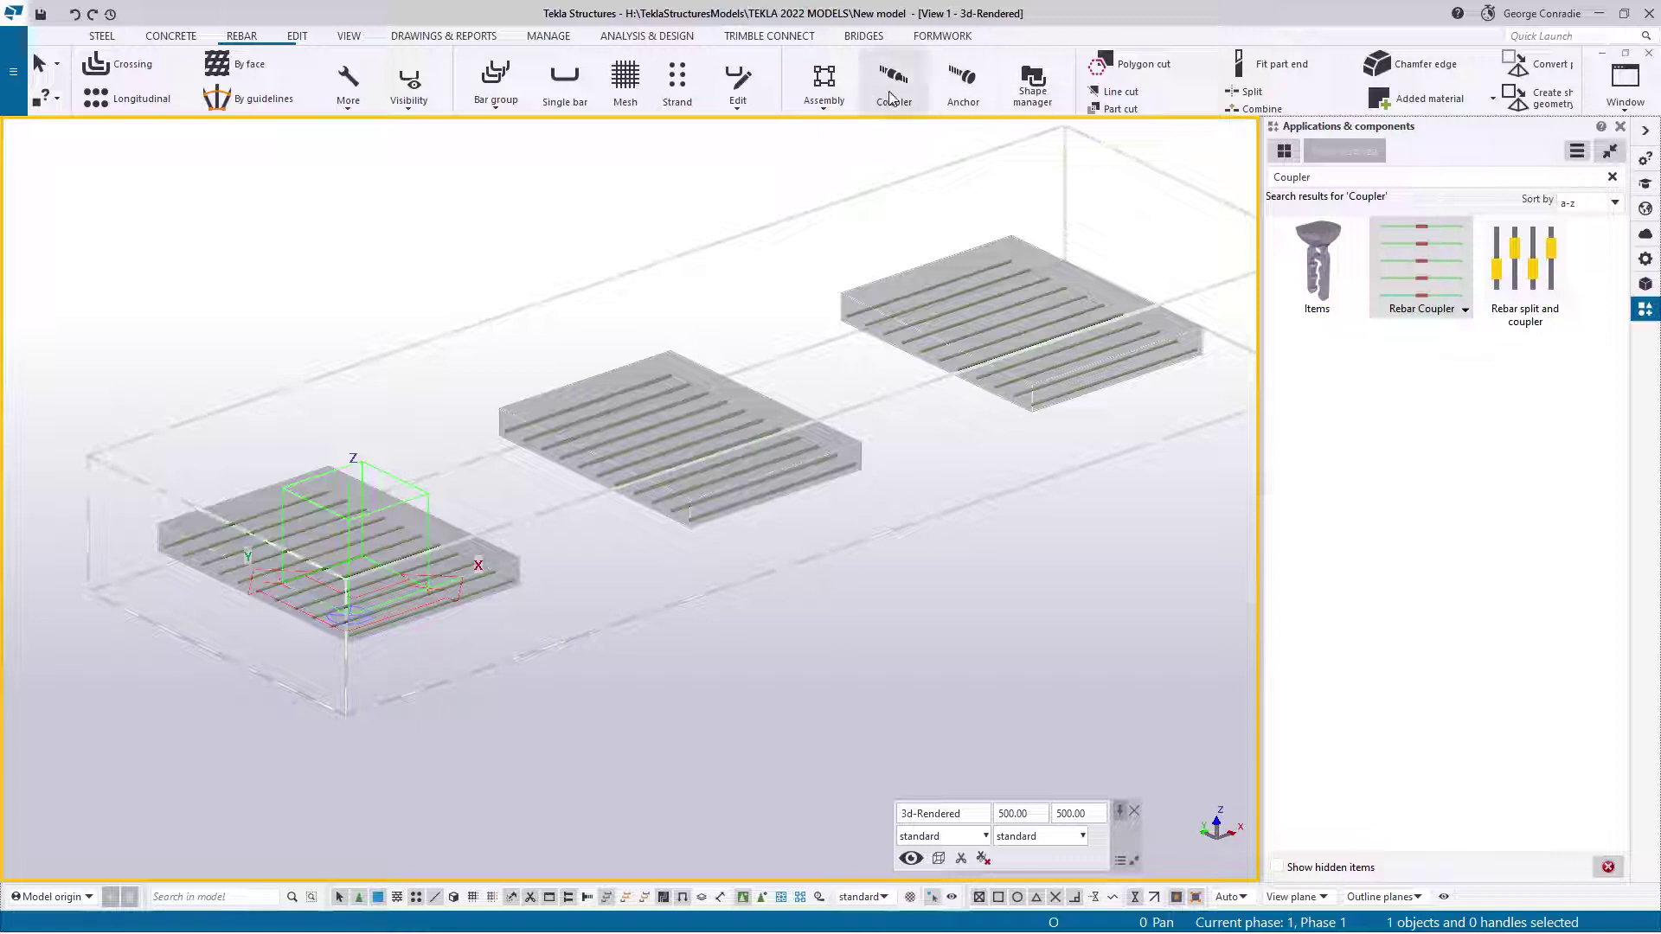
- Review the Ancon and Reid coupler and anchor TSEP files in C:\TSEP\Couplers and Anchors in File Explorer, and return to the model
right_click(1109, 448)
click(1140, 456)
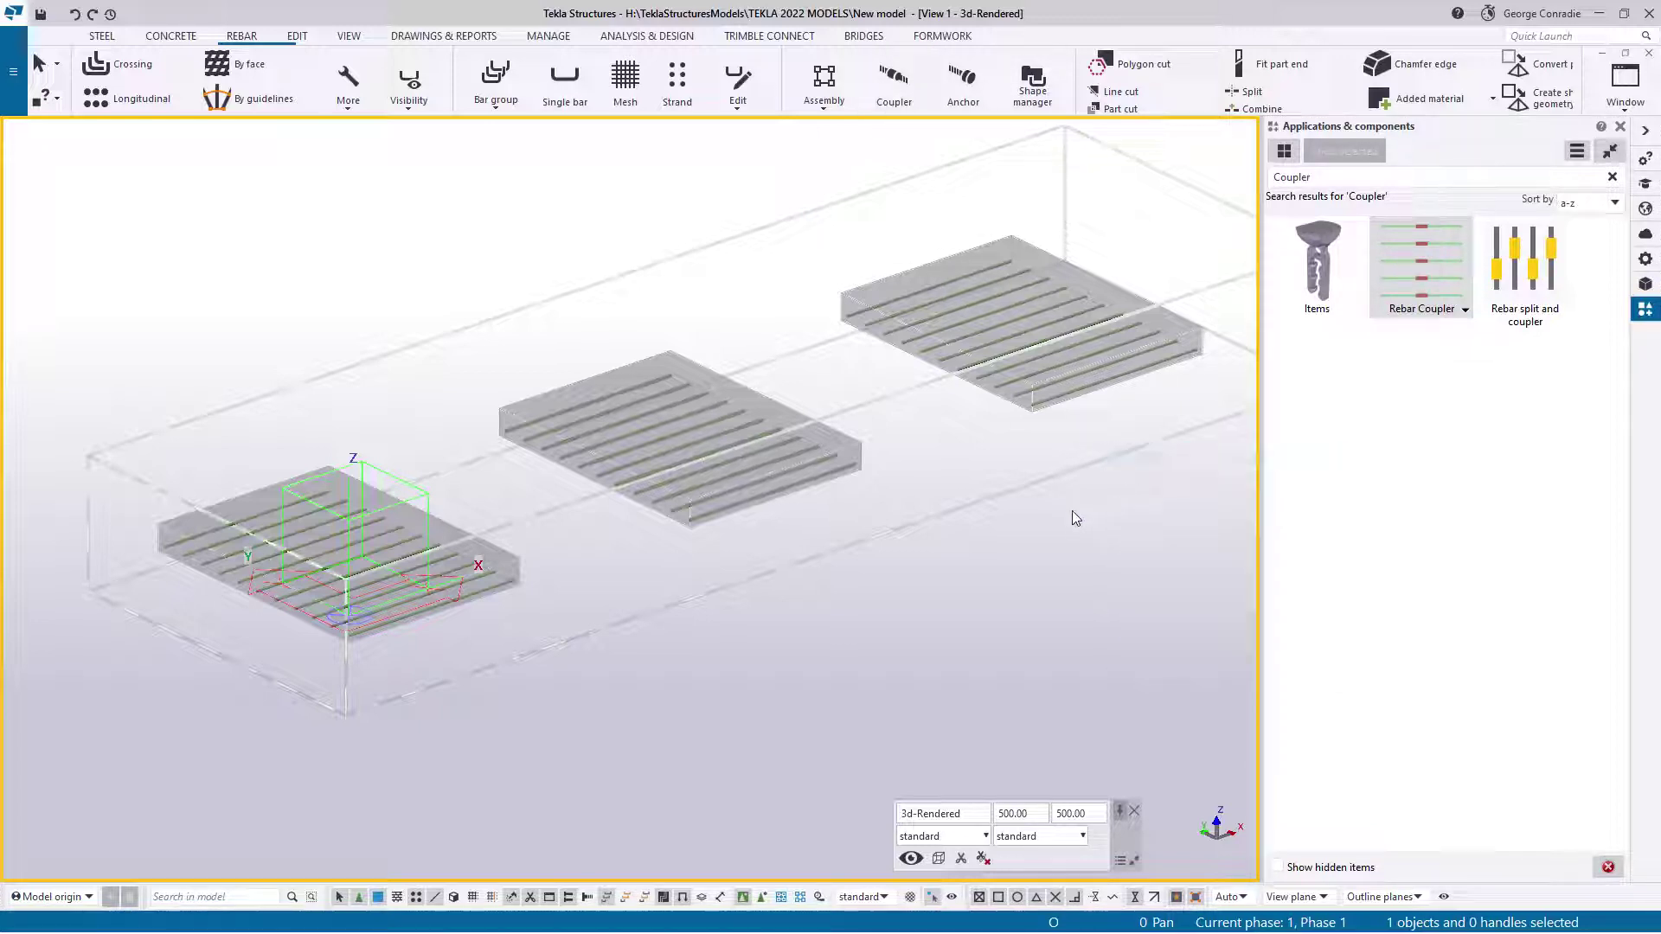
key(alt+Tab)
key(alt+Tab)
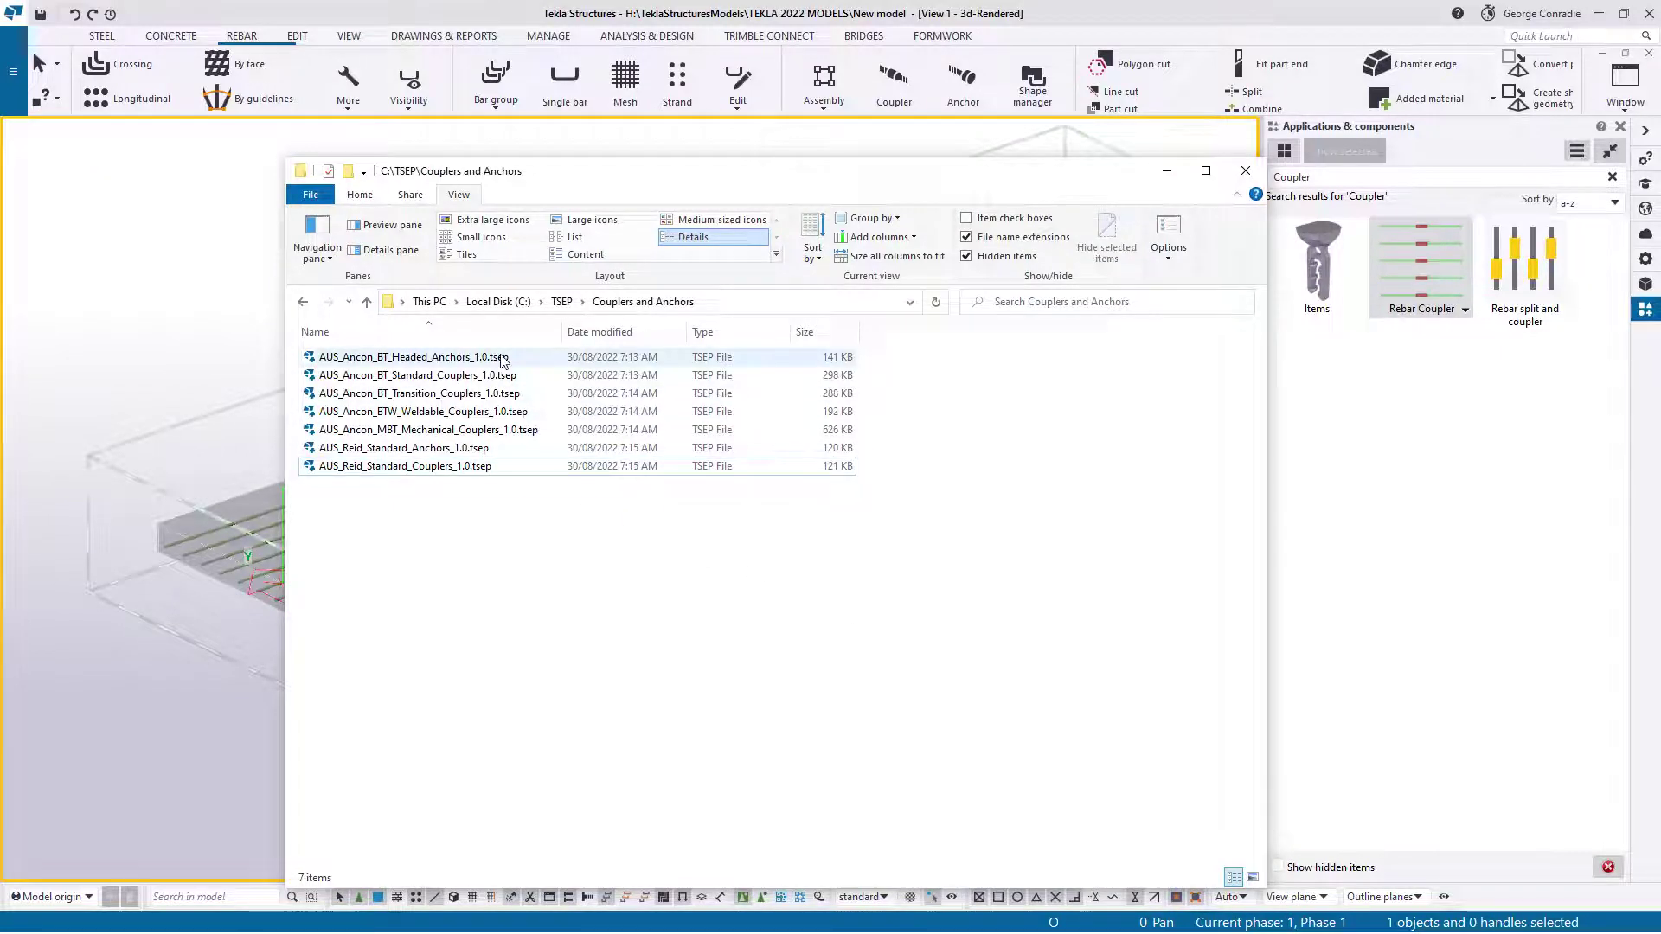
click(414, 358)
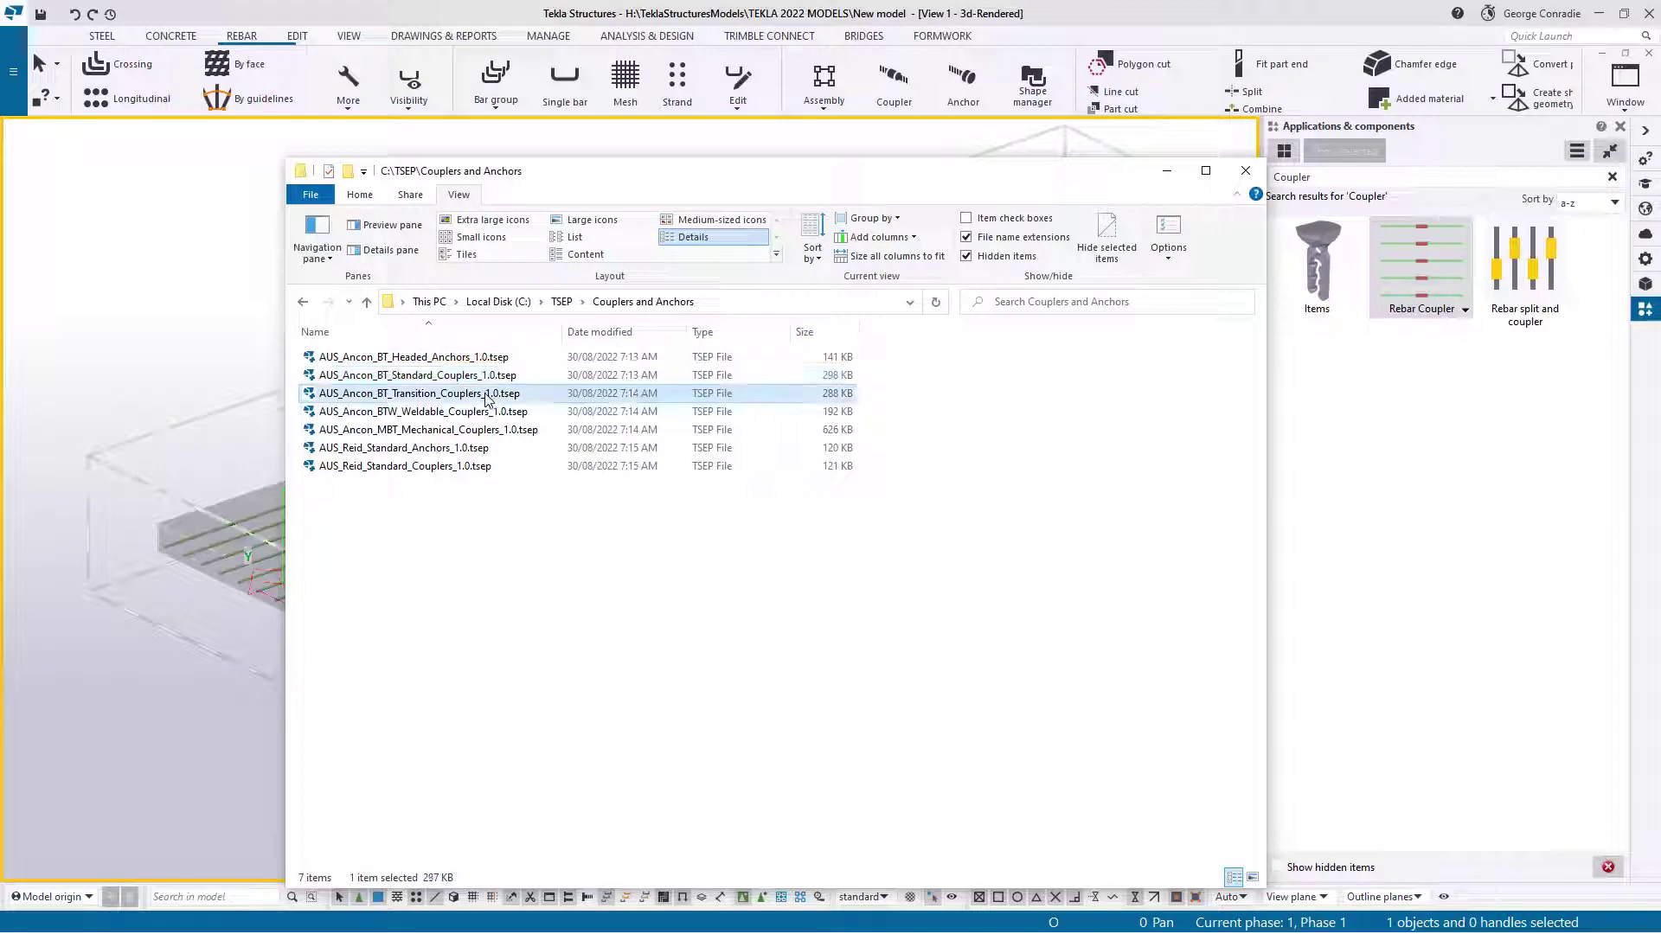
click(484, 412)
click(485, 430)
click(479, 448)
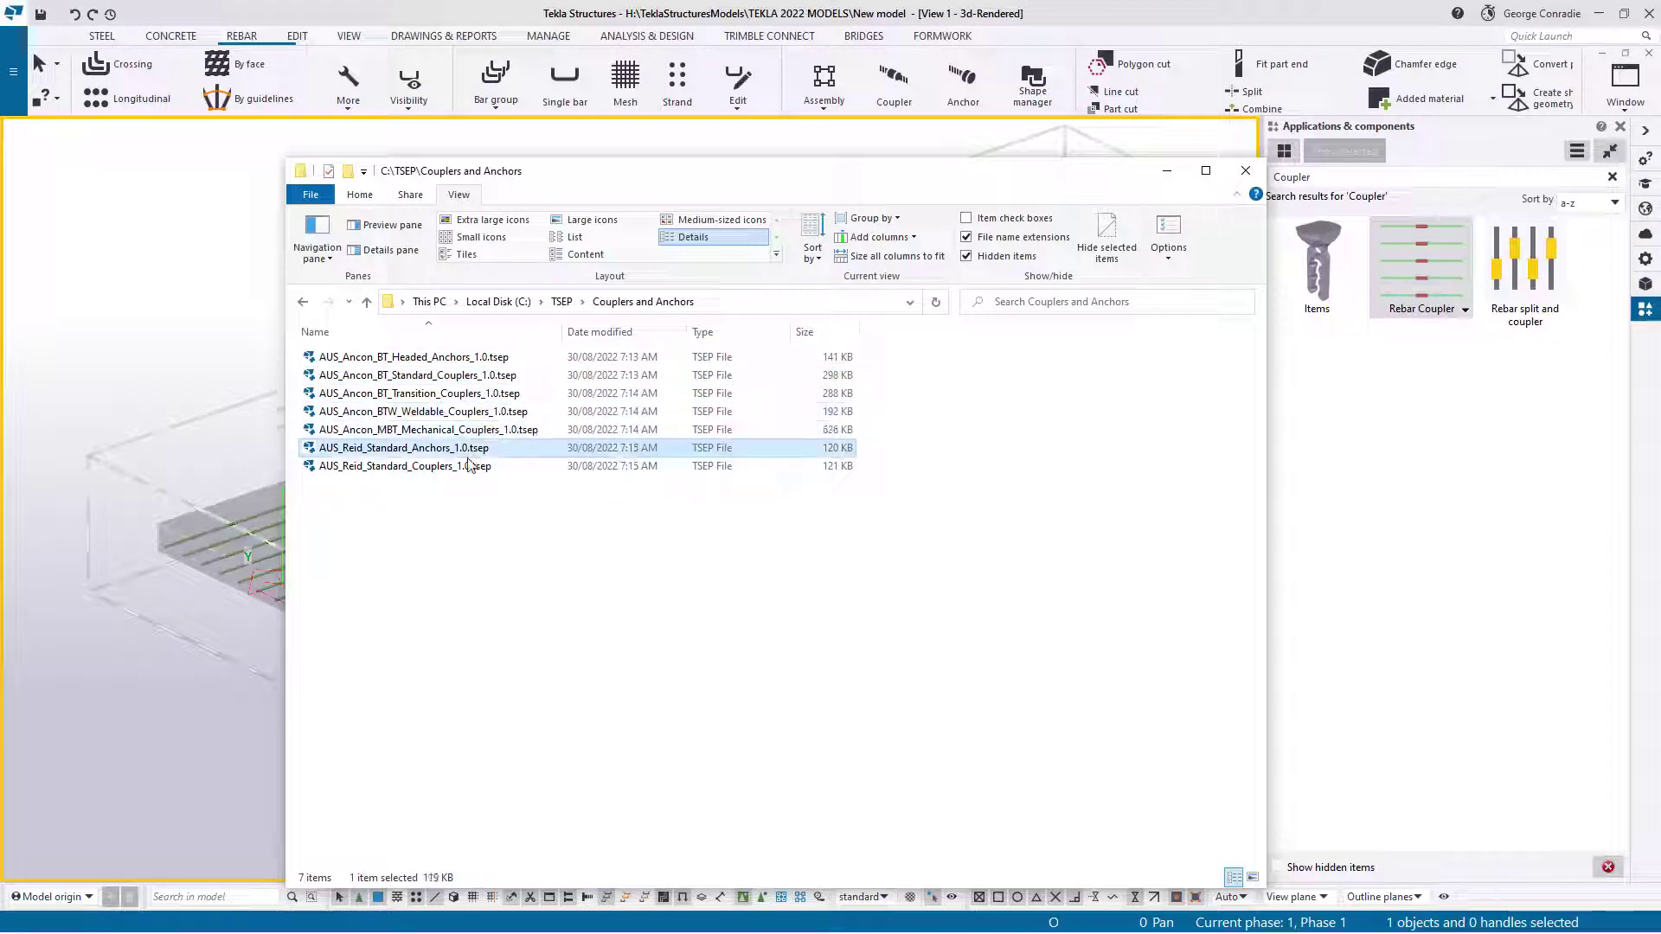
click(472, 467)
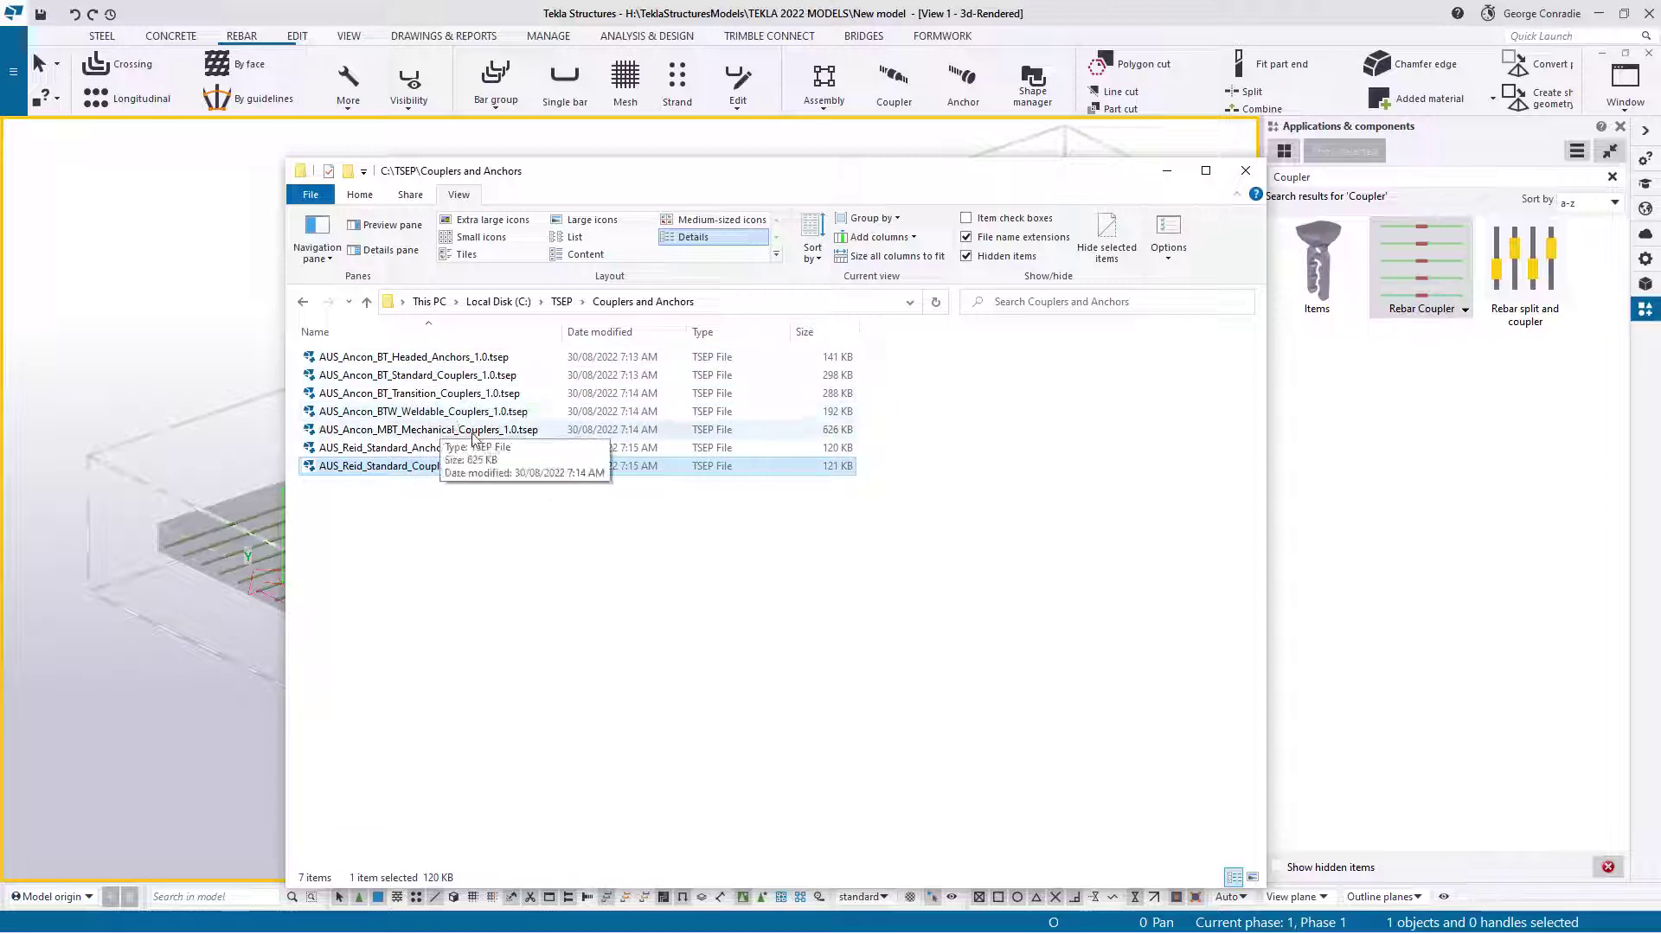
click(424, 491)
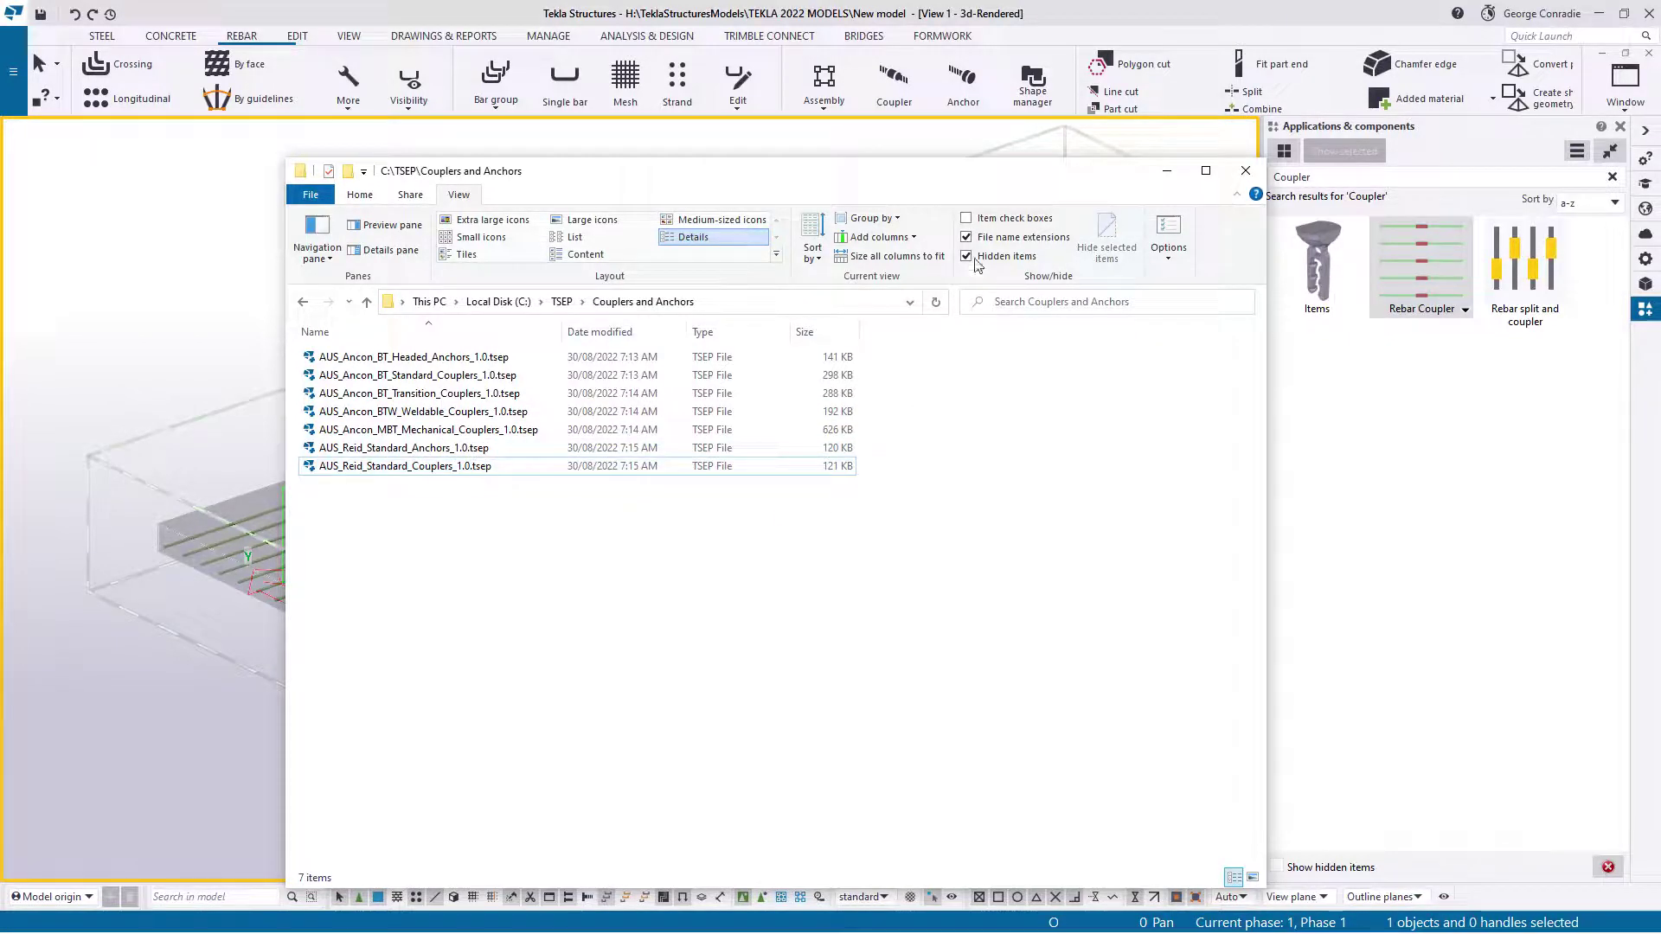
click(1166, 170)
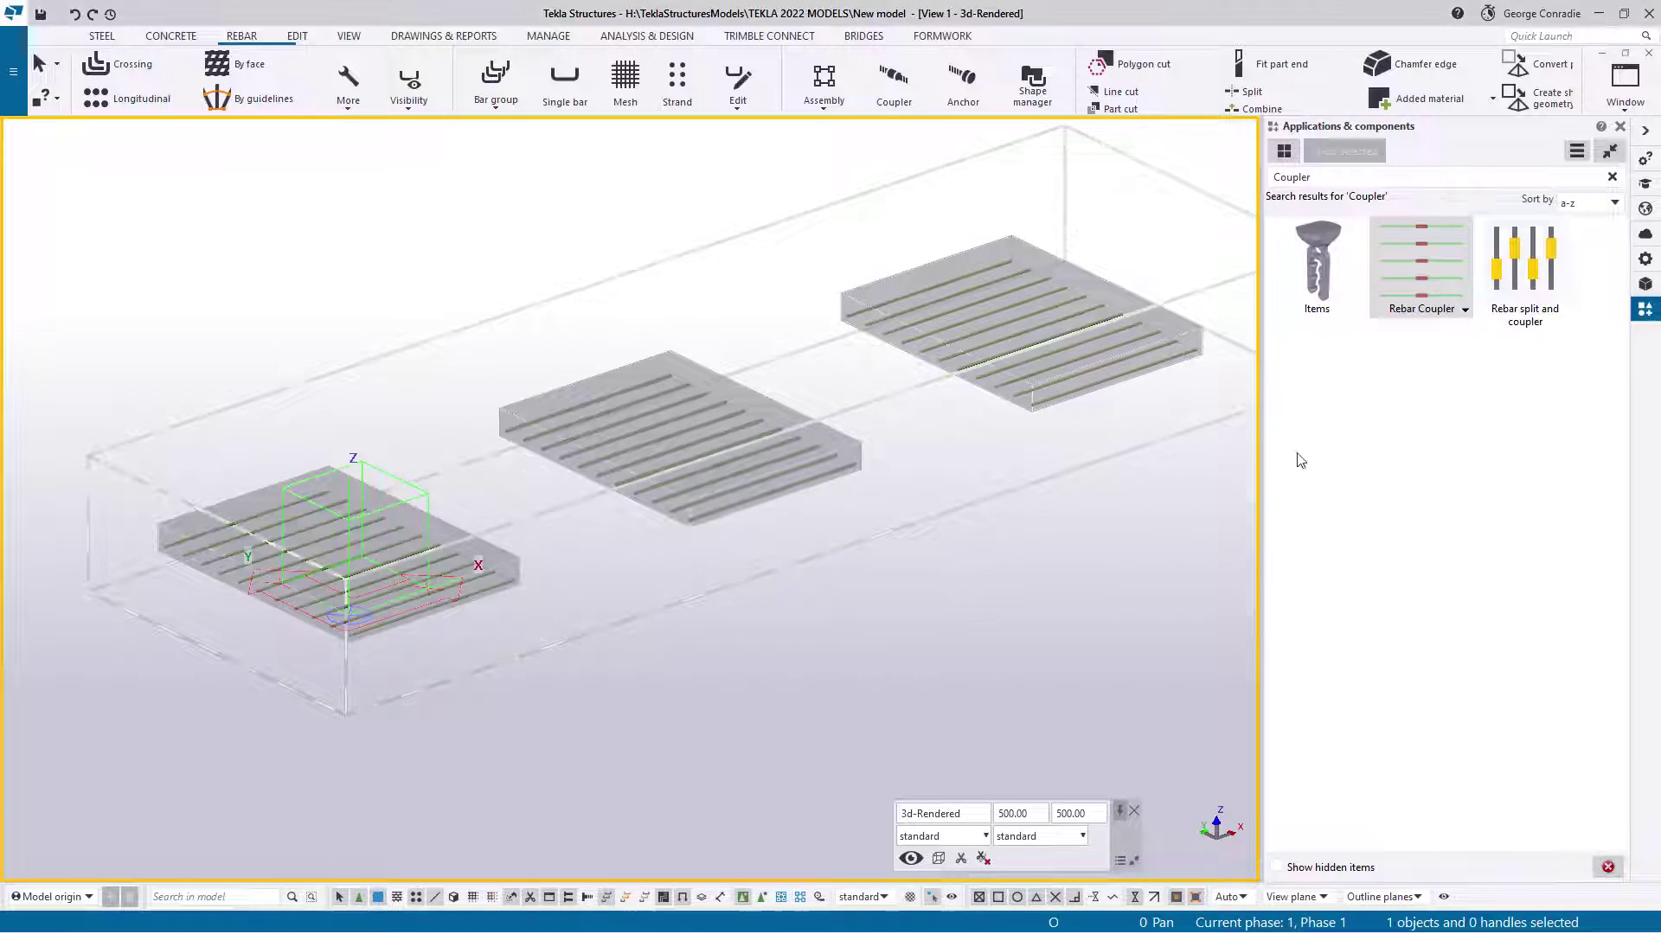
- Clear the Coupler search and expand the Couplers component group with its Ancon and Reid subgroups
click(1612, 177)
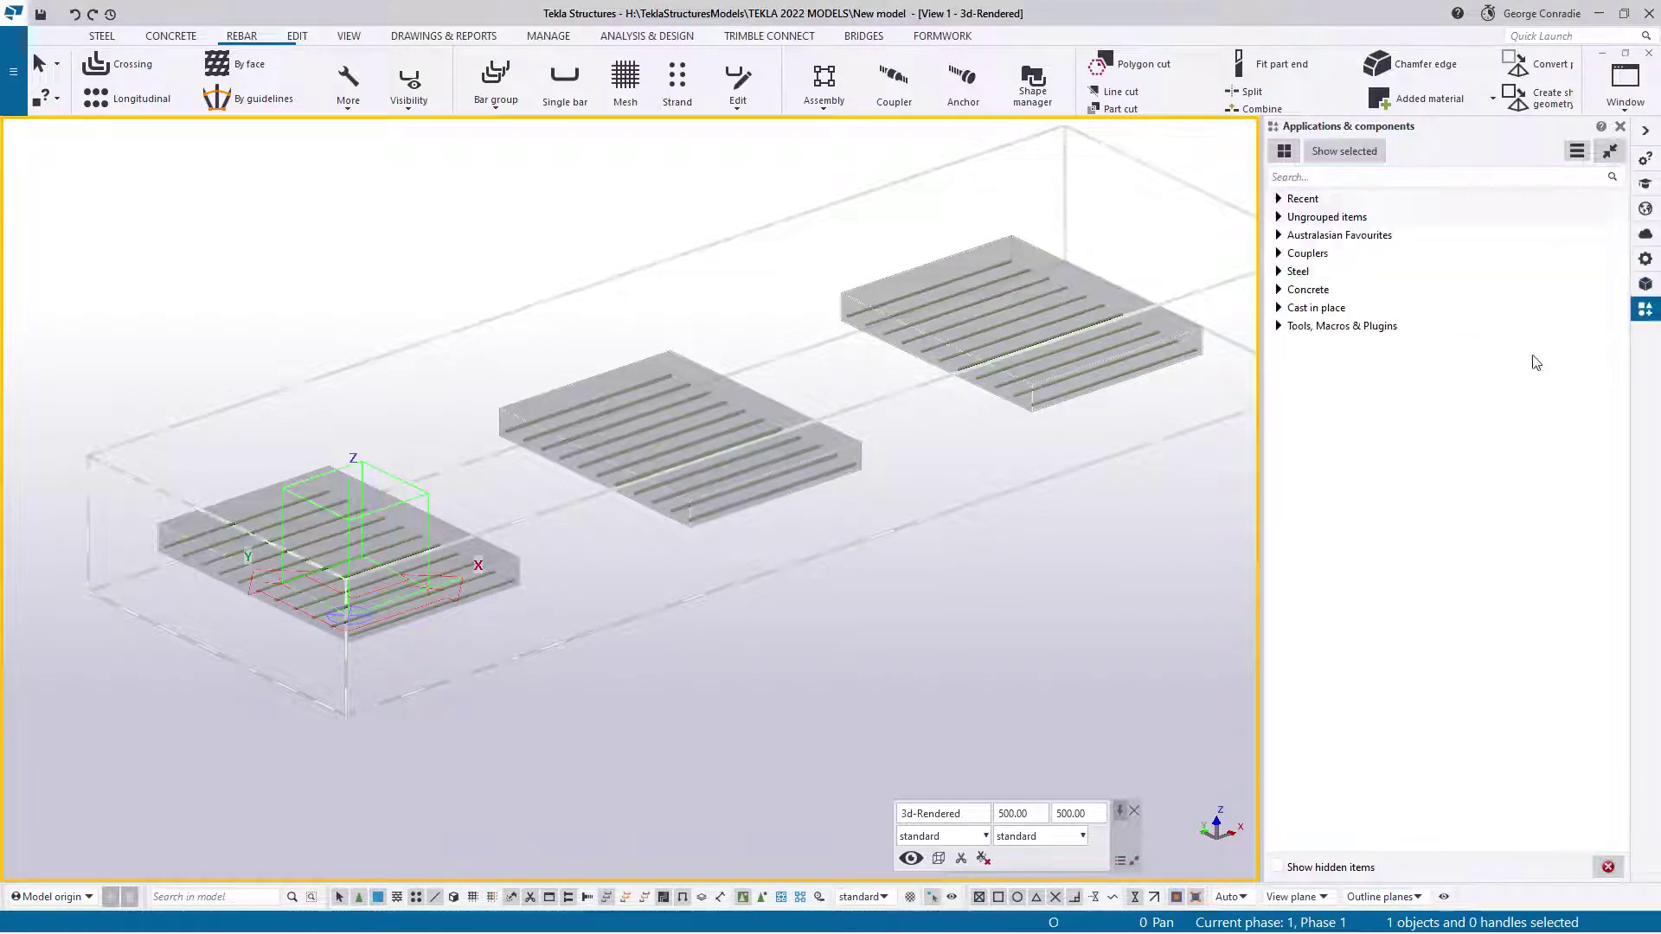
click(1280, 255)
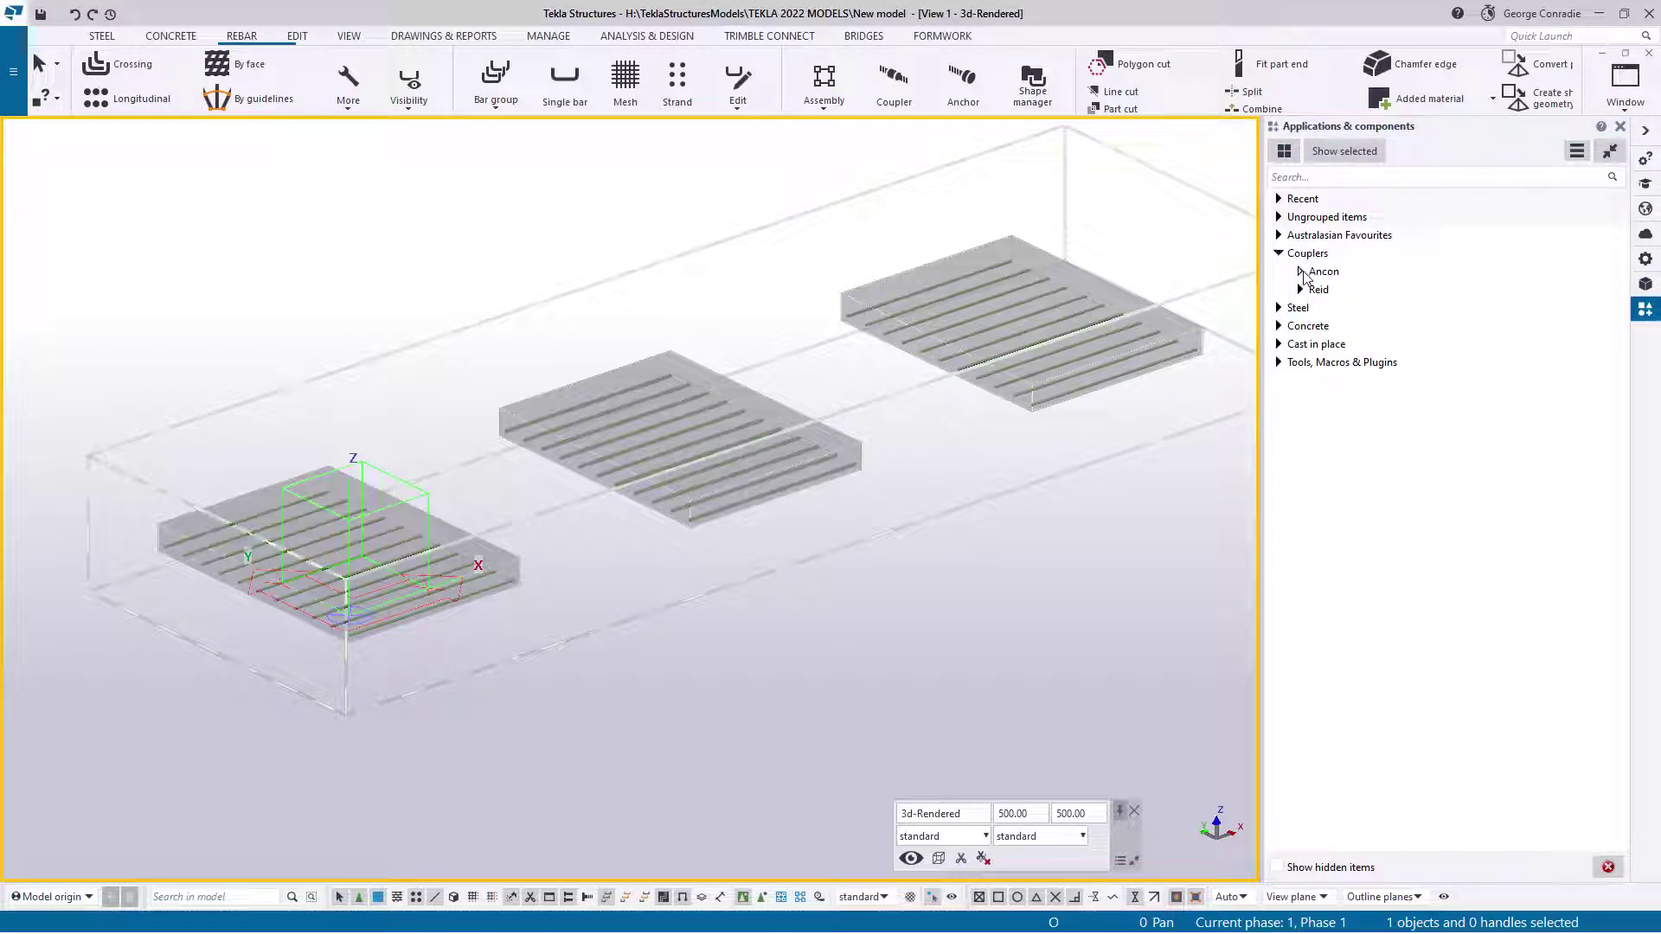
click(1301, 272)
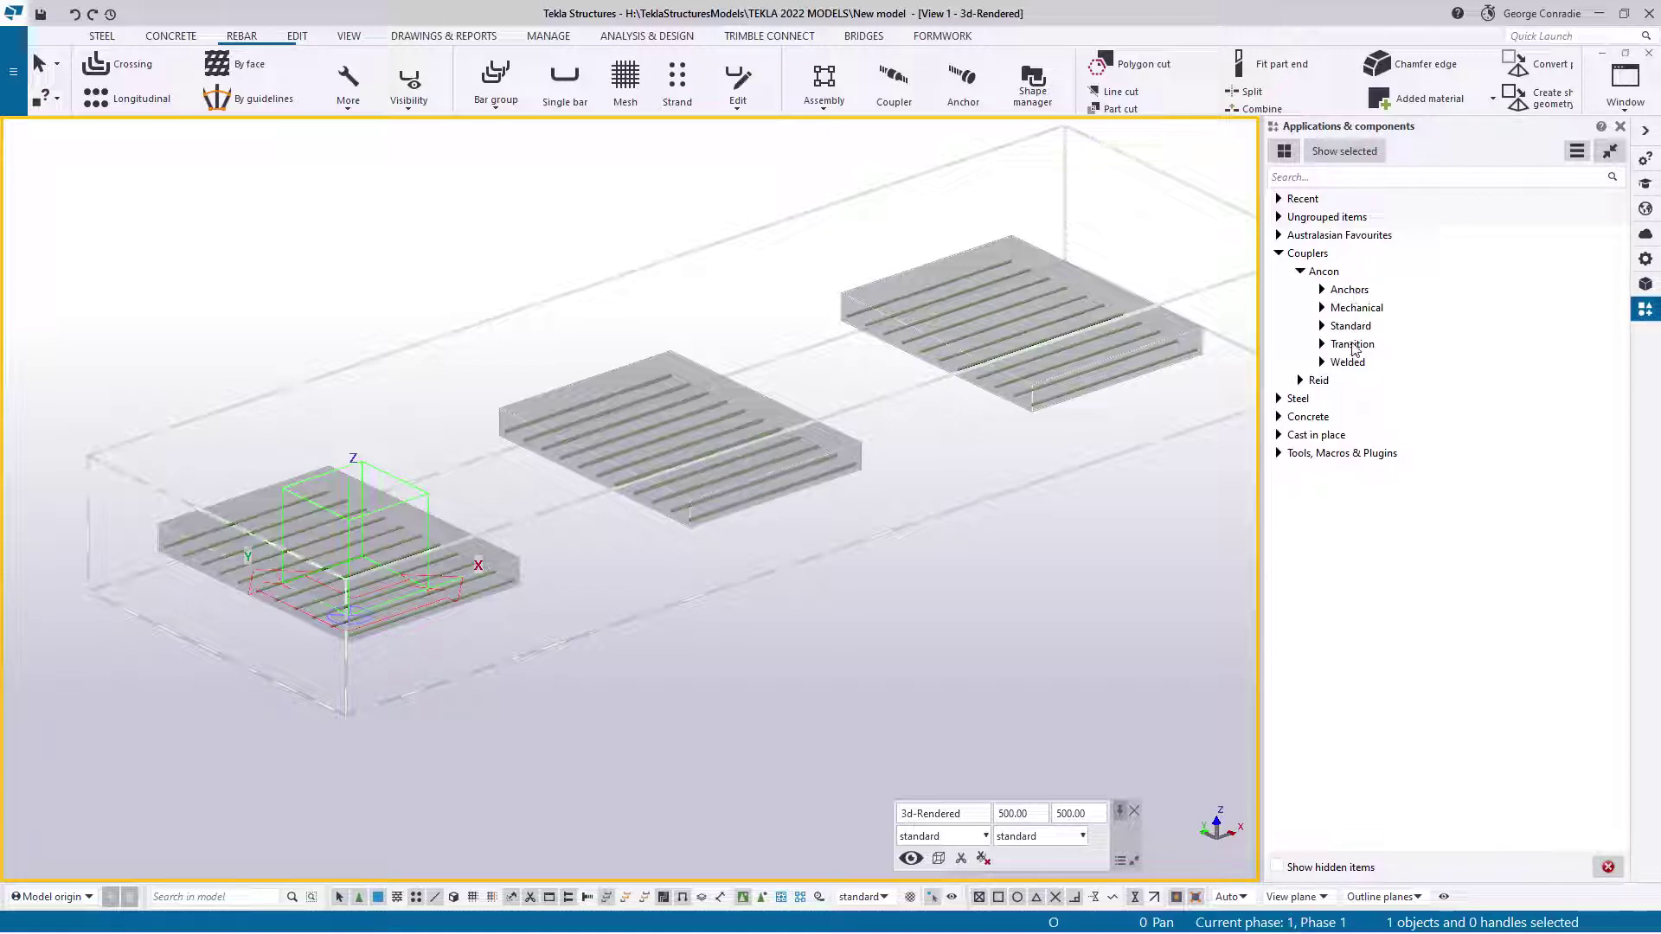
click(1299, 380)
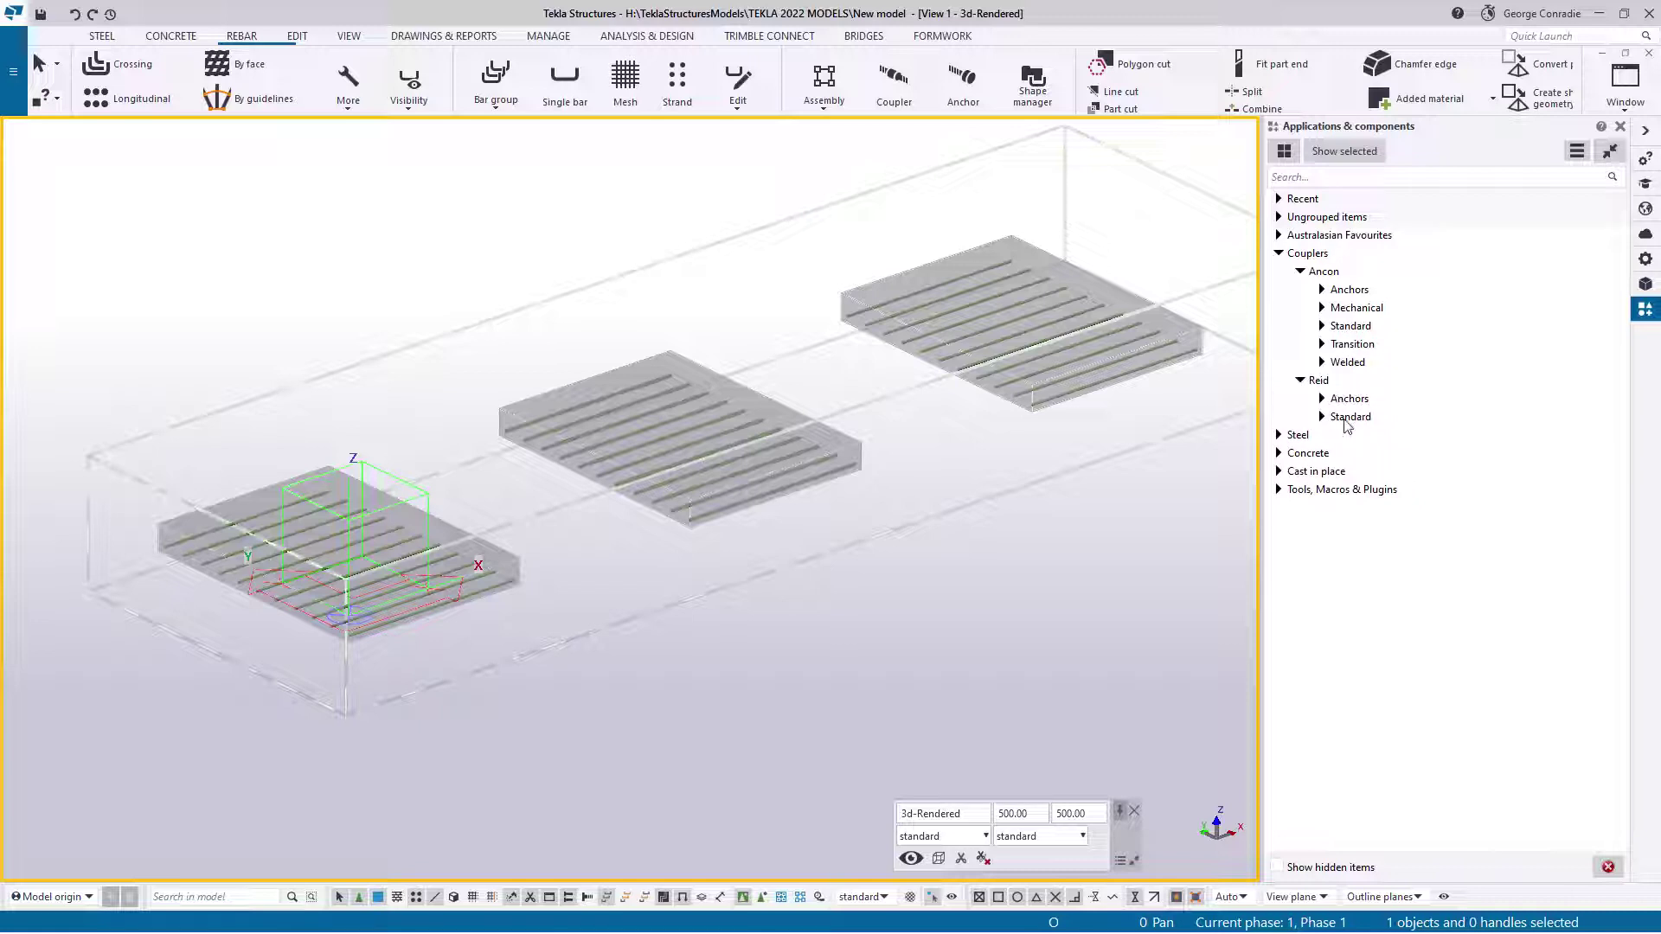
- Examine the Ancon Anchors, Mechanical and Standard coupler components, and collapse the whole Couplers group
click(1322, 291)
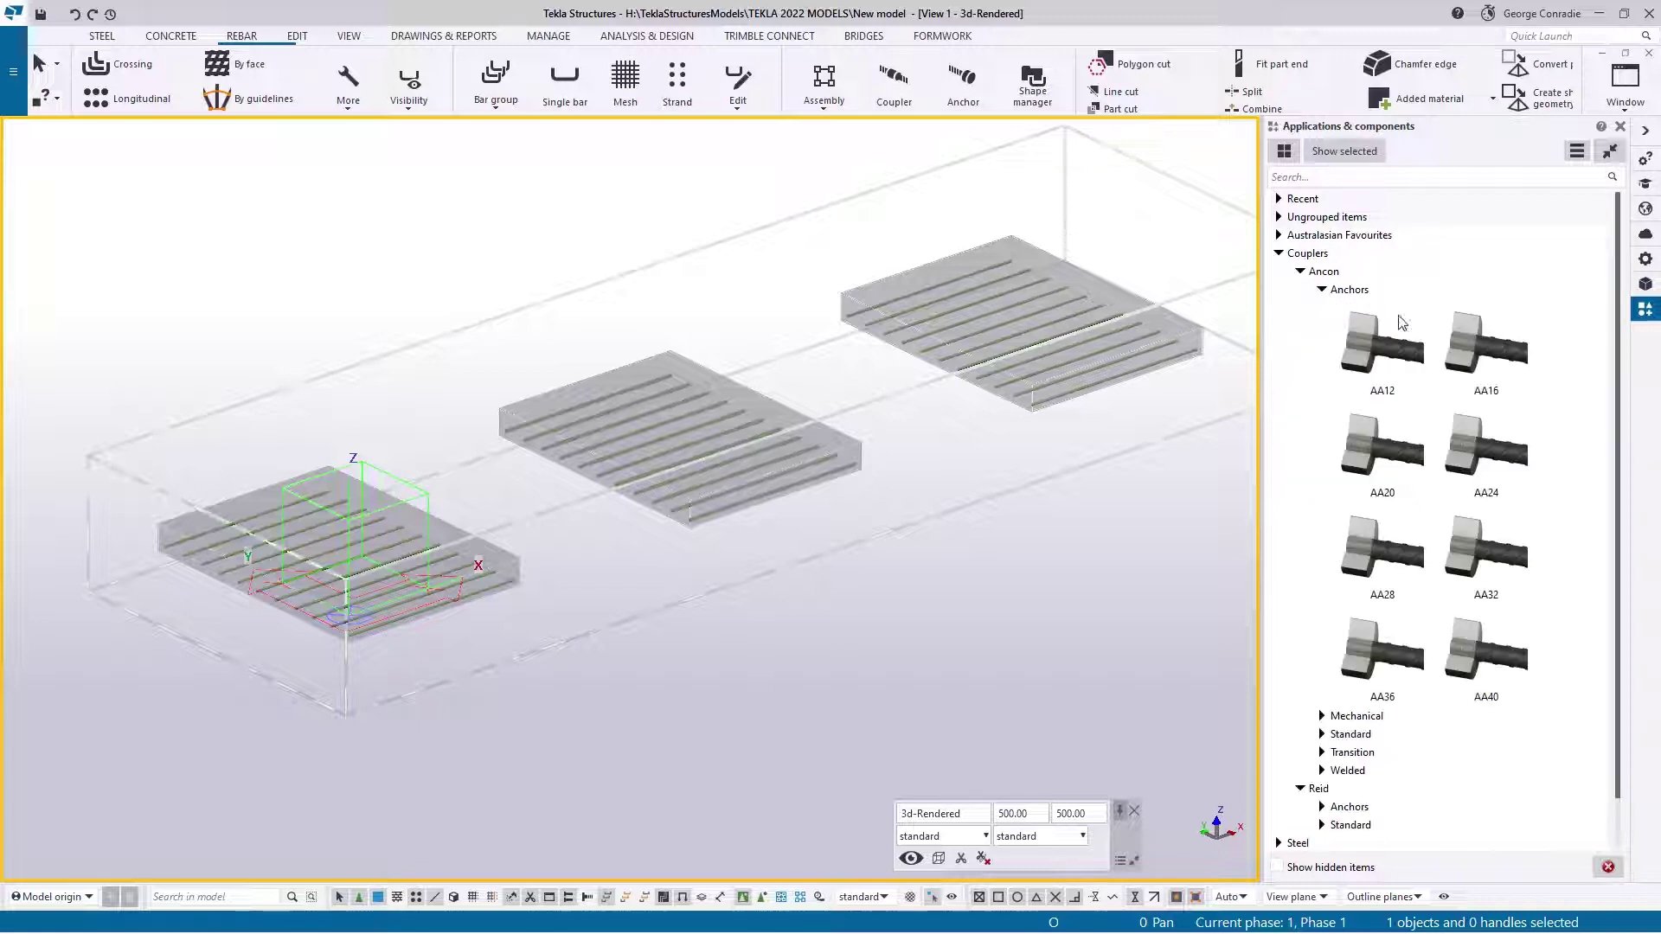
click(1324, 292)
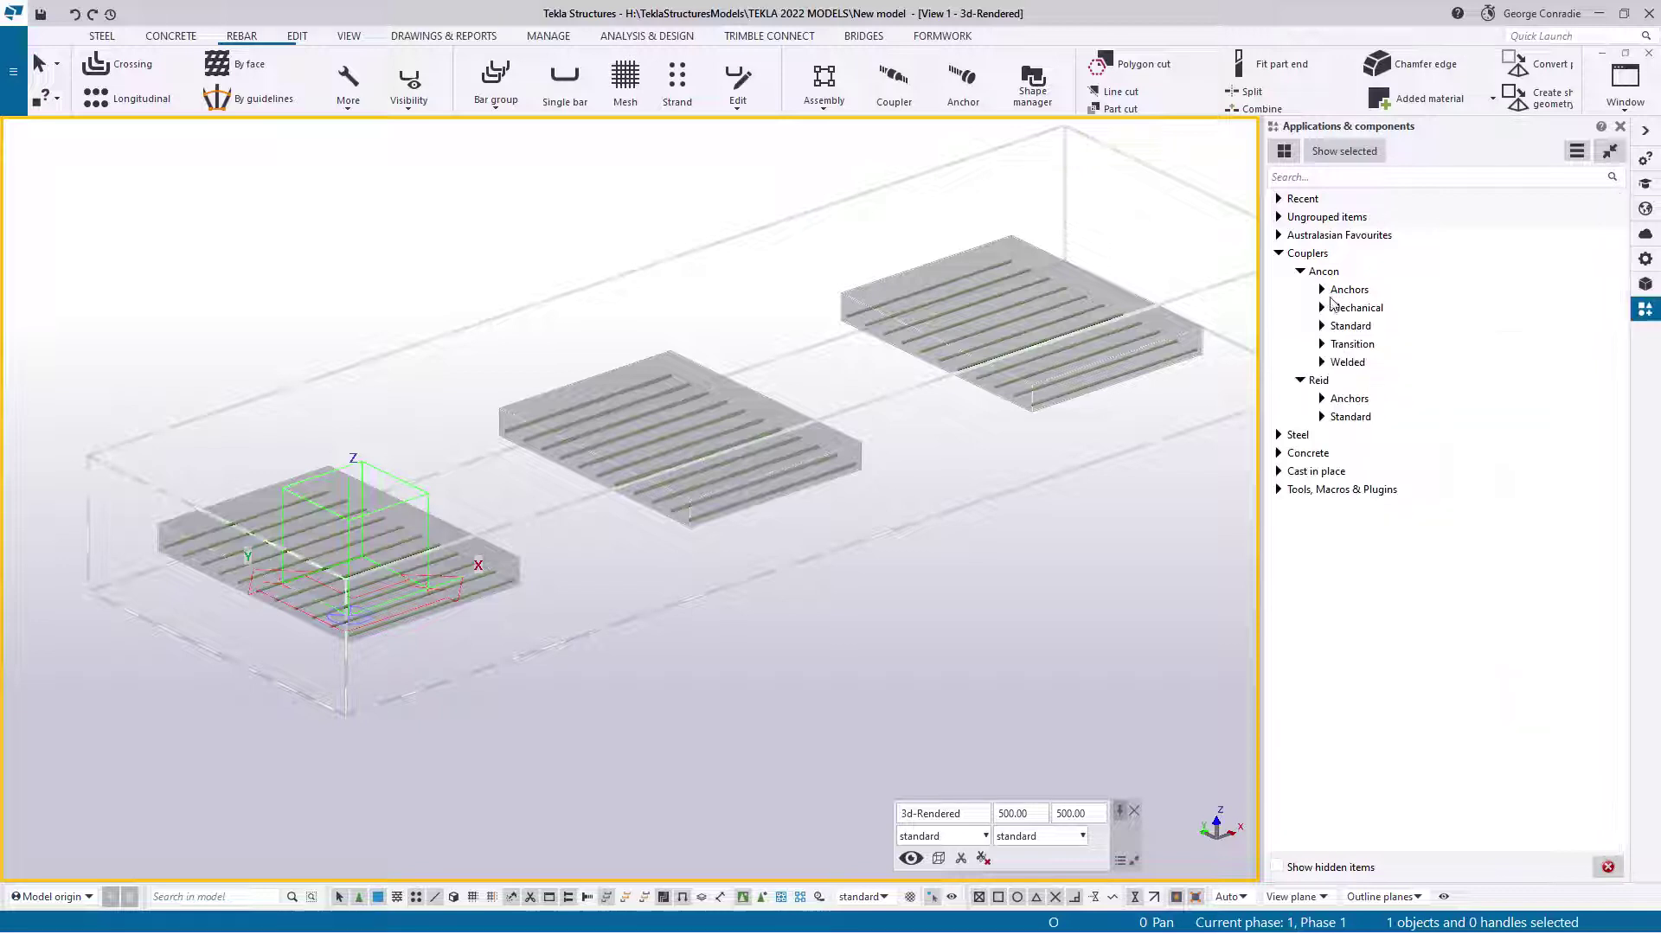
click(1323, 309)
click(1323, 309)
click(1322, 327)
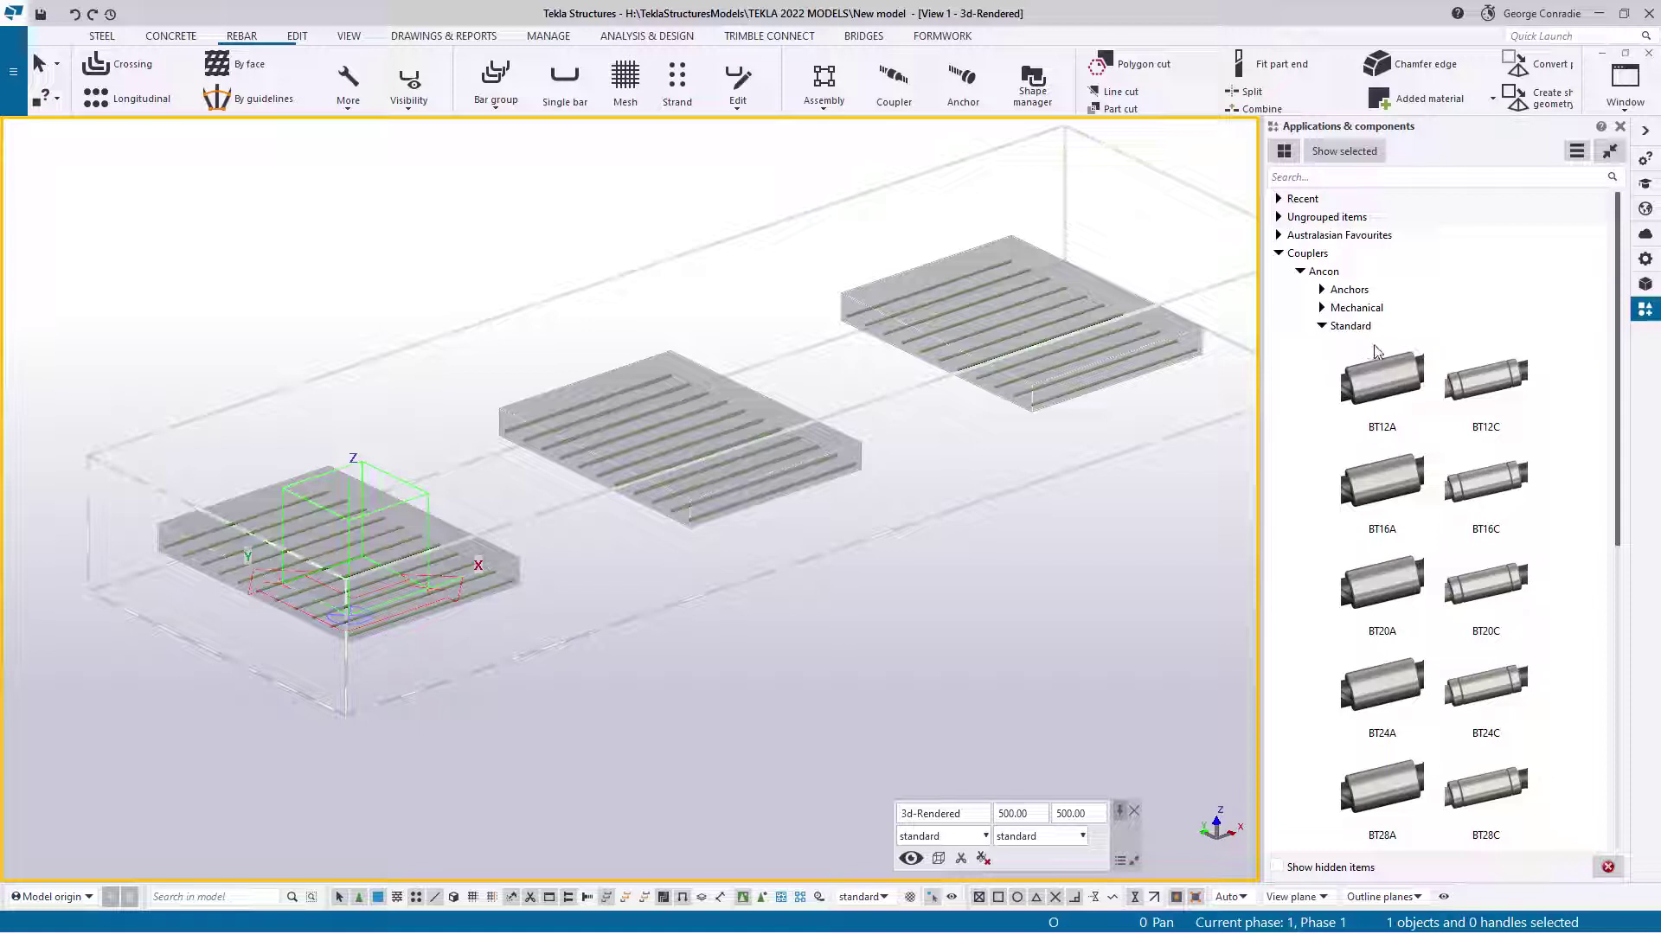
click(1322, 326)
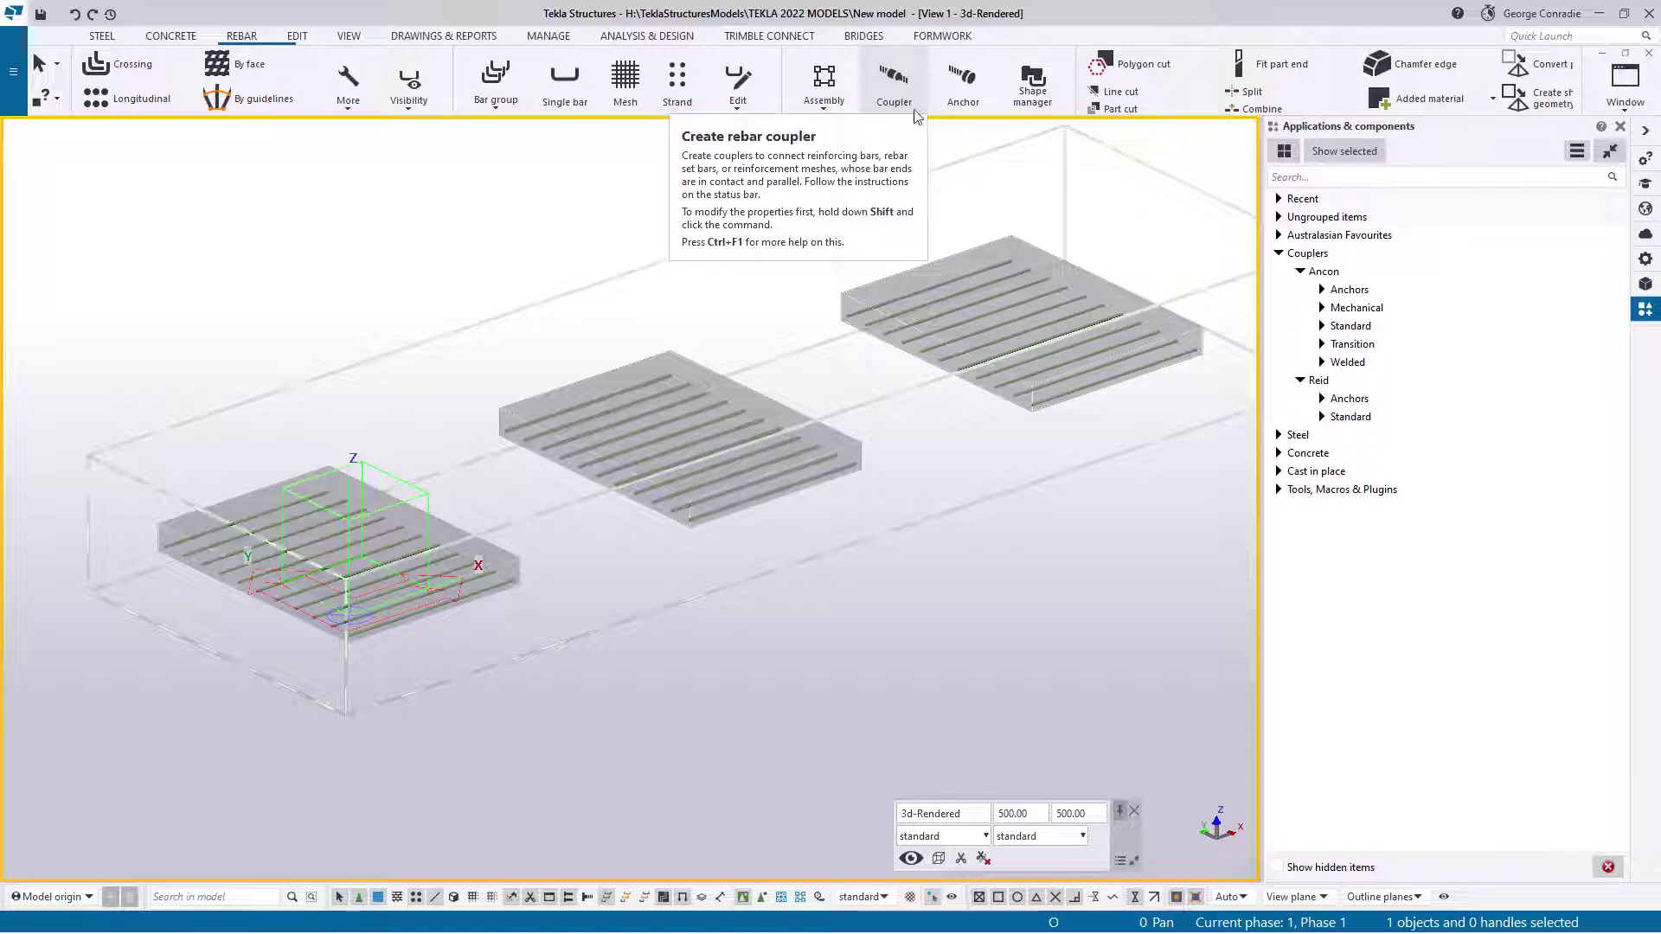
click(1300, 272)
click(1300, 290)
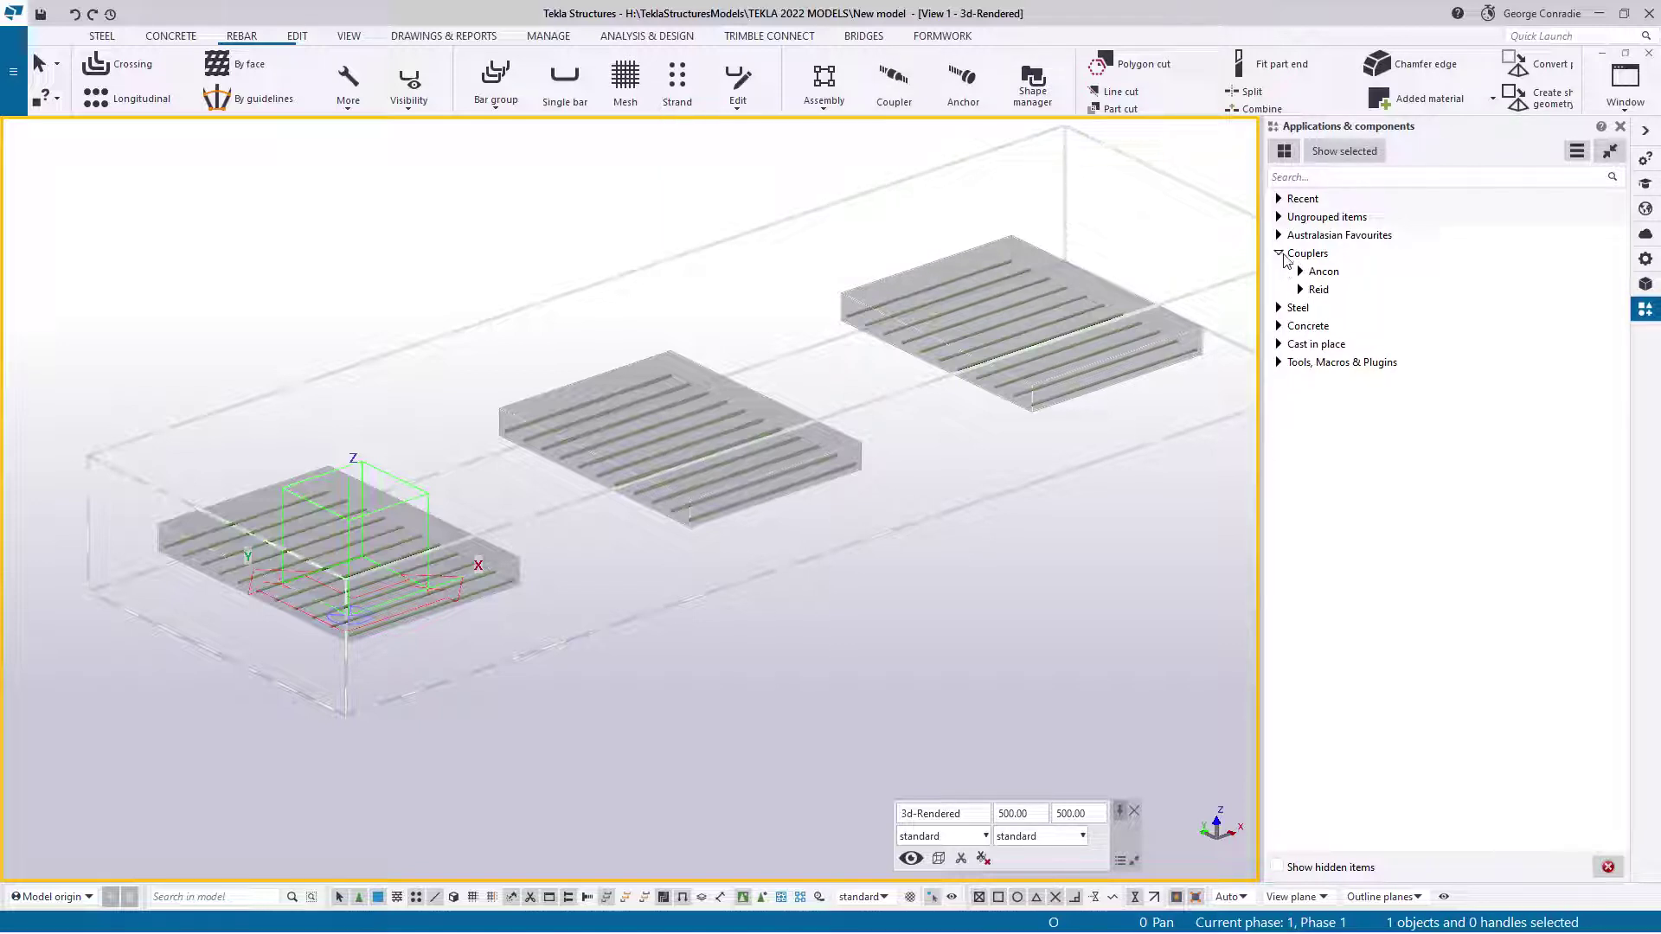
click(1279, 254)
right_click(1098, 547)
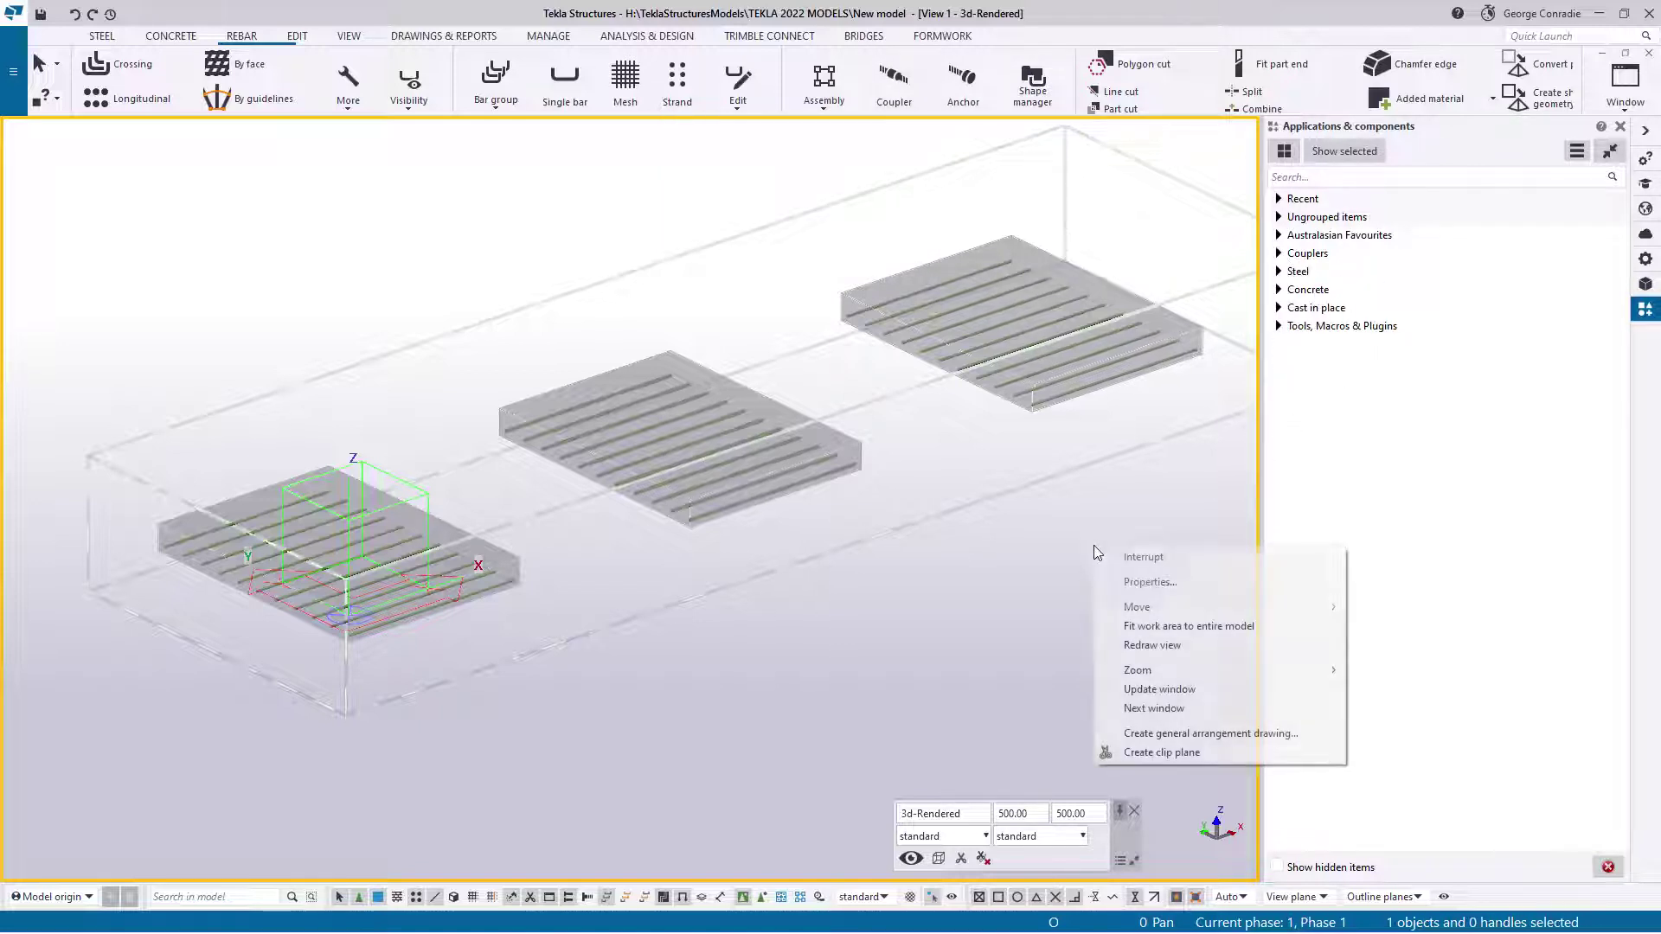
- Open the Shape catalog and preview the AA12 shape in the Ancon Anchor Couplers group
click(13, 72)
click(140, 464)
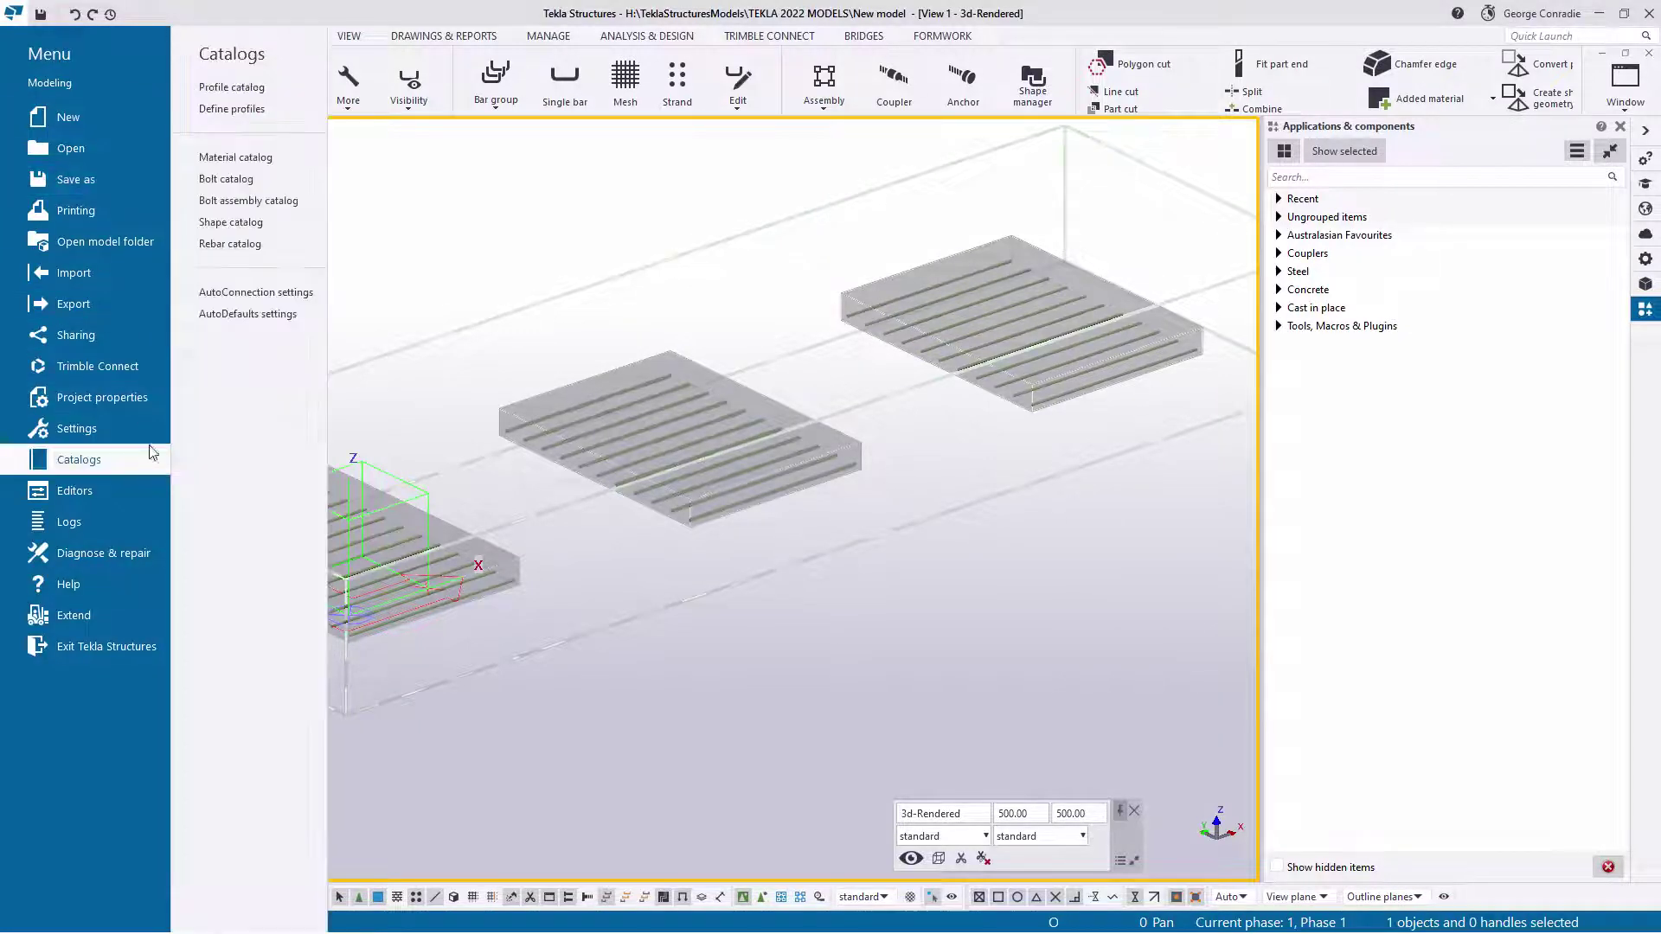
click(230, 223)
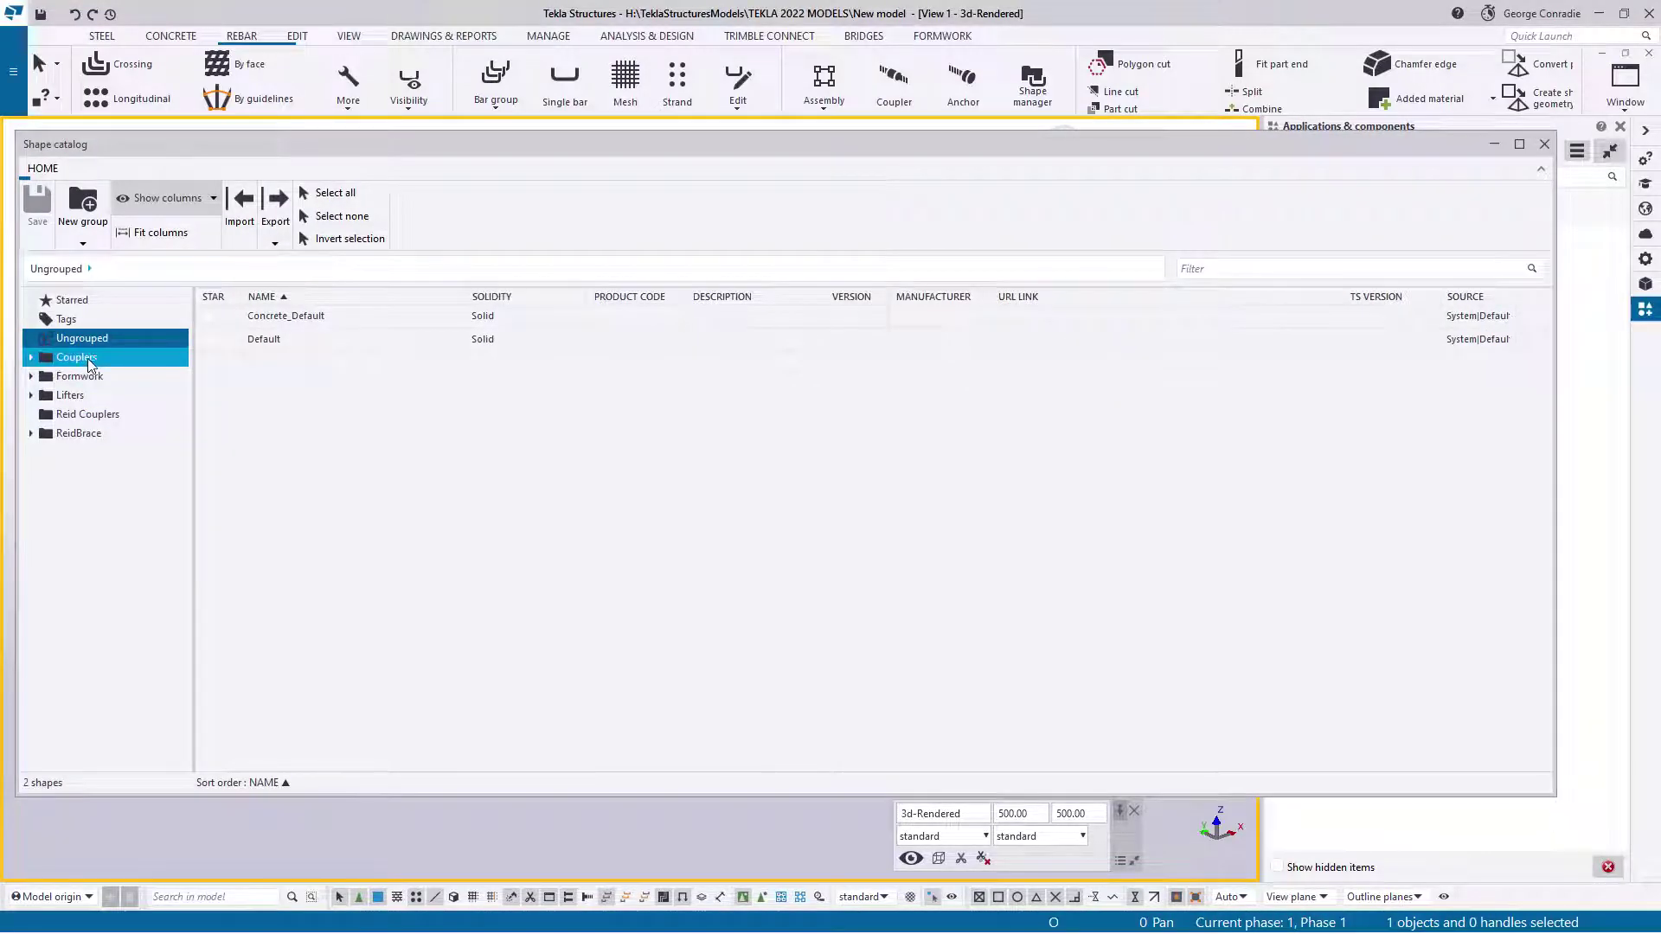
click(31, 358)
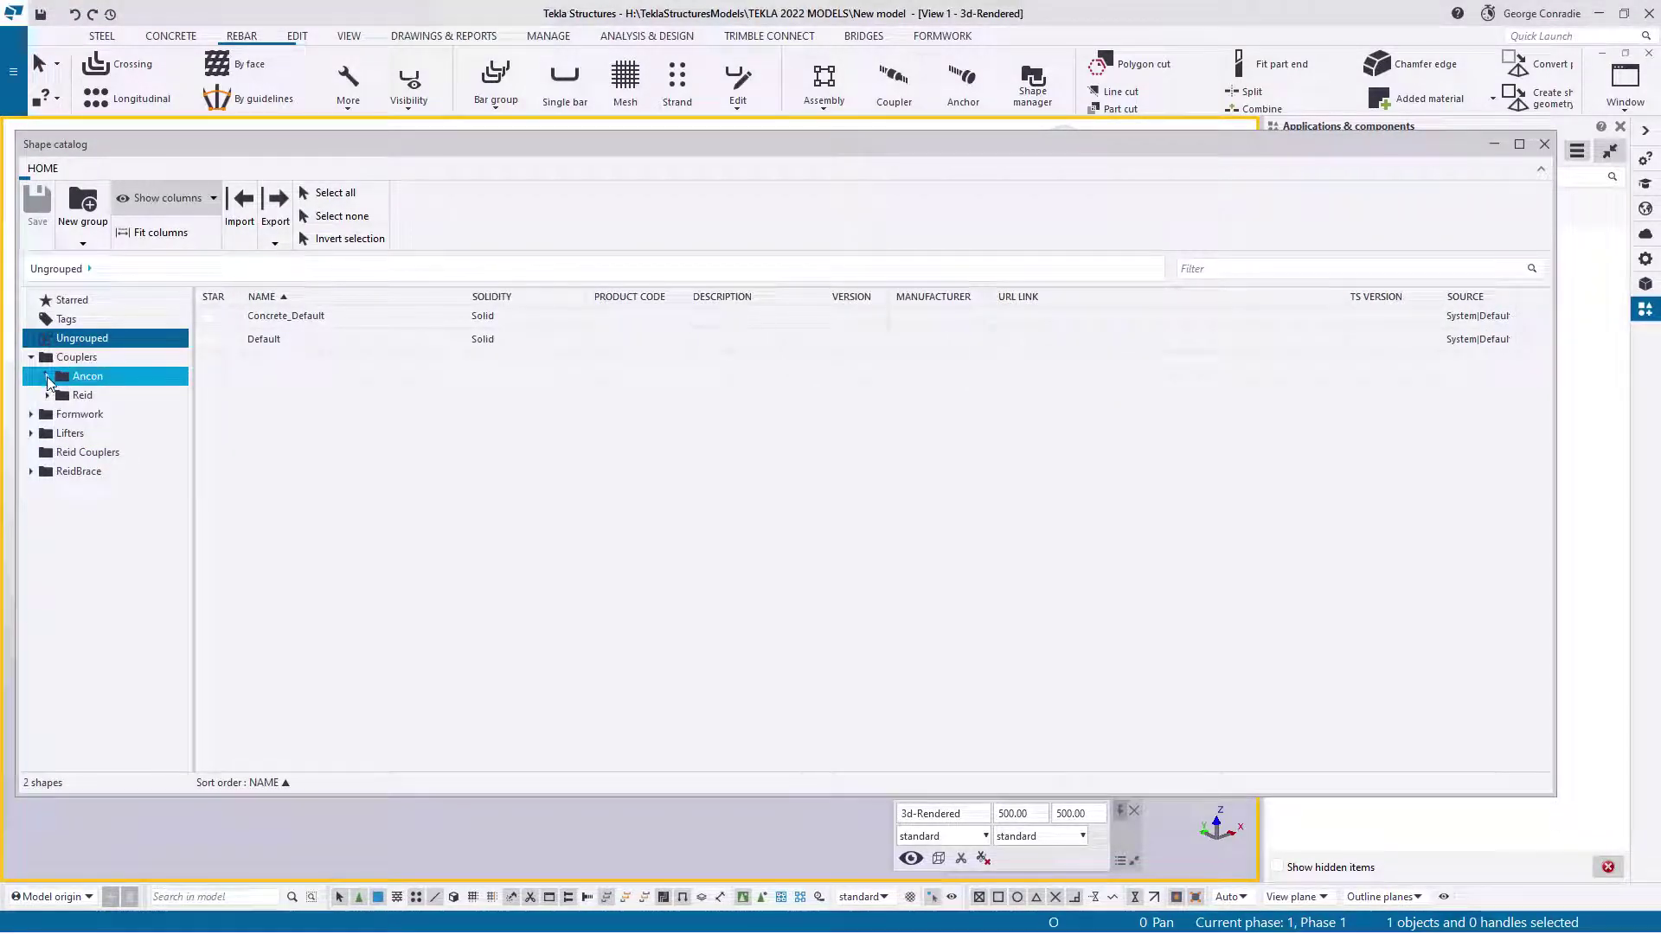
click(48, 377)
click(128, 395)
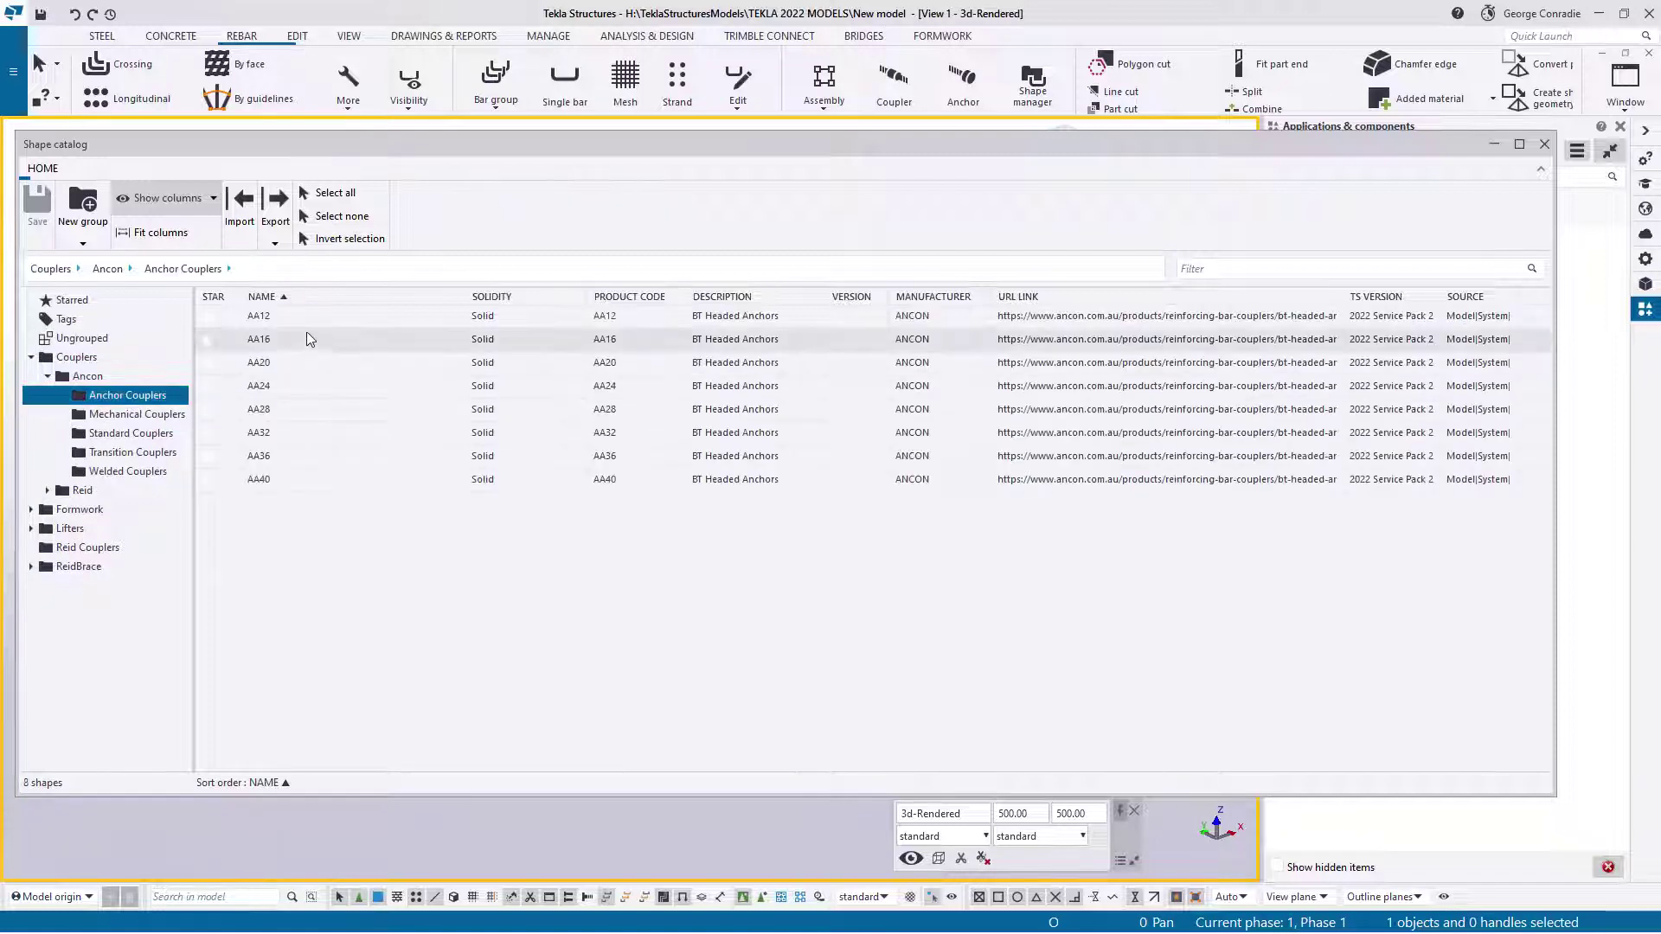
click(326, 318)
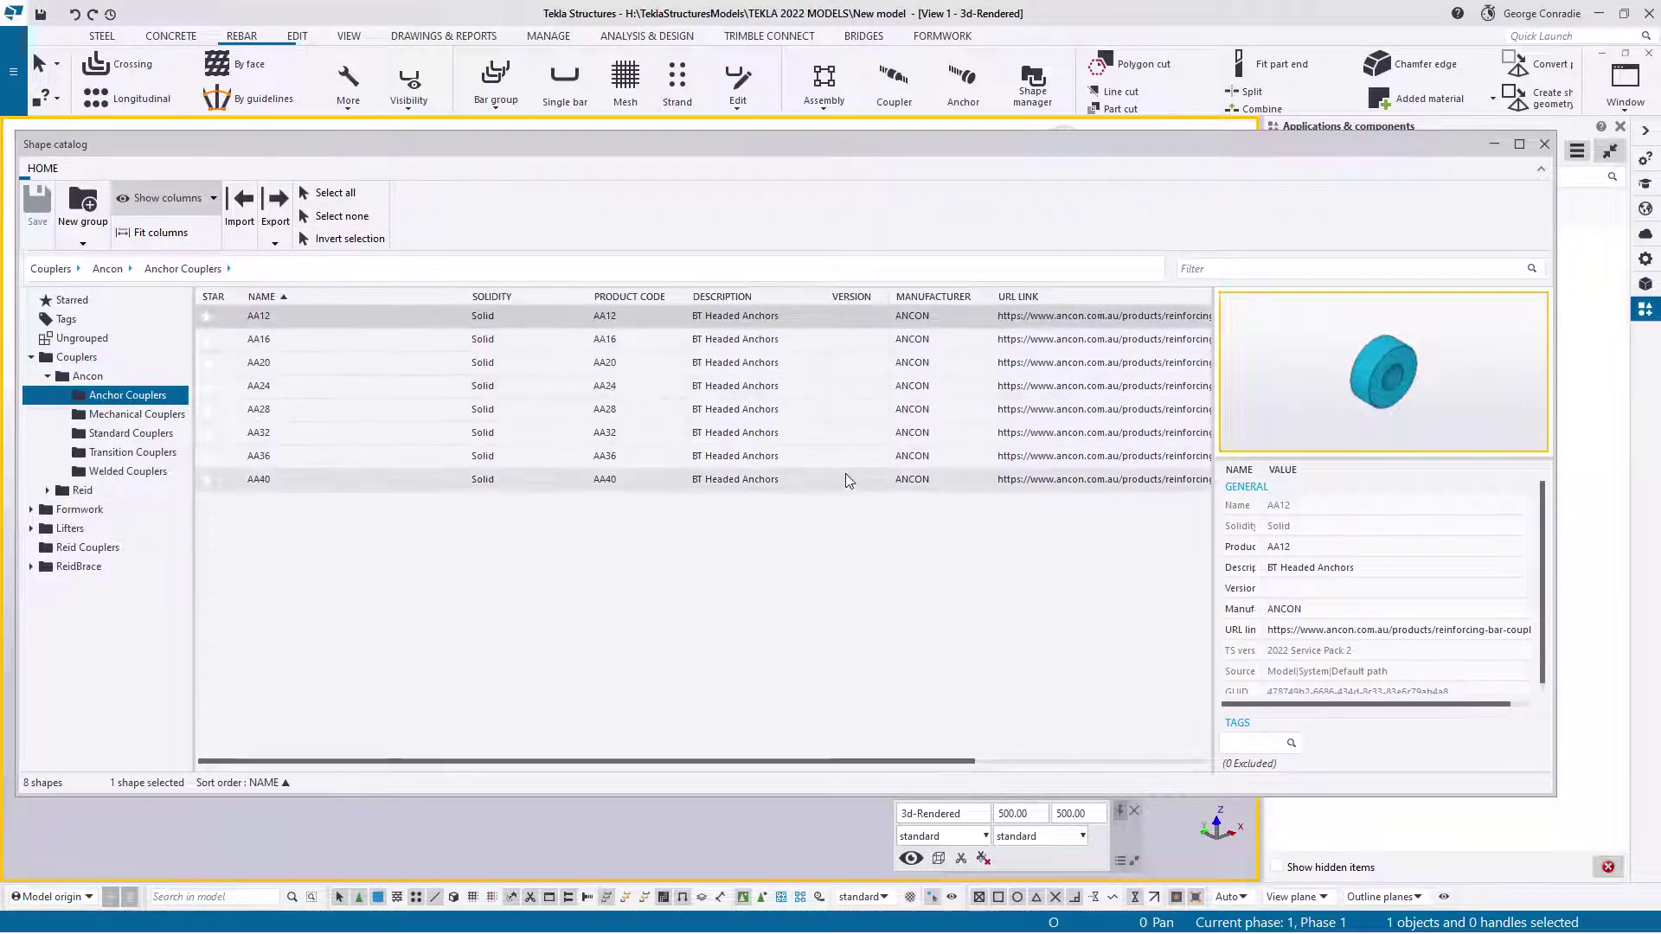
- Preview the Ancon welded coupler BTW40, review the Reid Anchor Couplers shapes, and close the Shape catalog
click(127, 471)
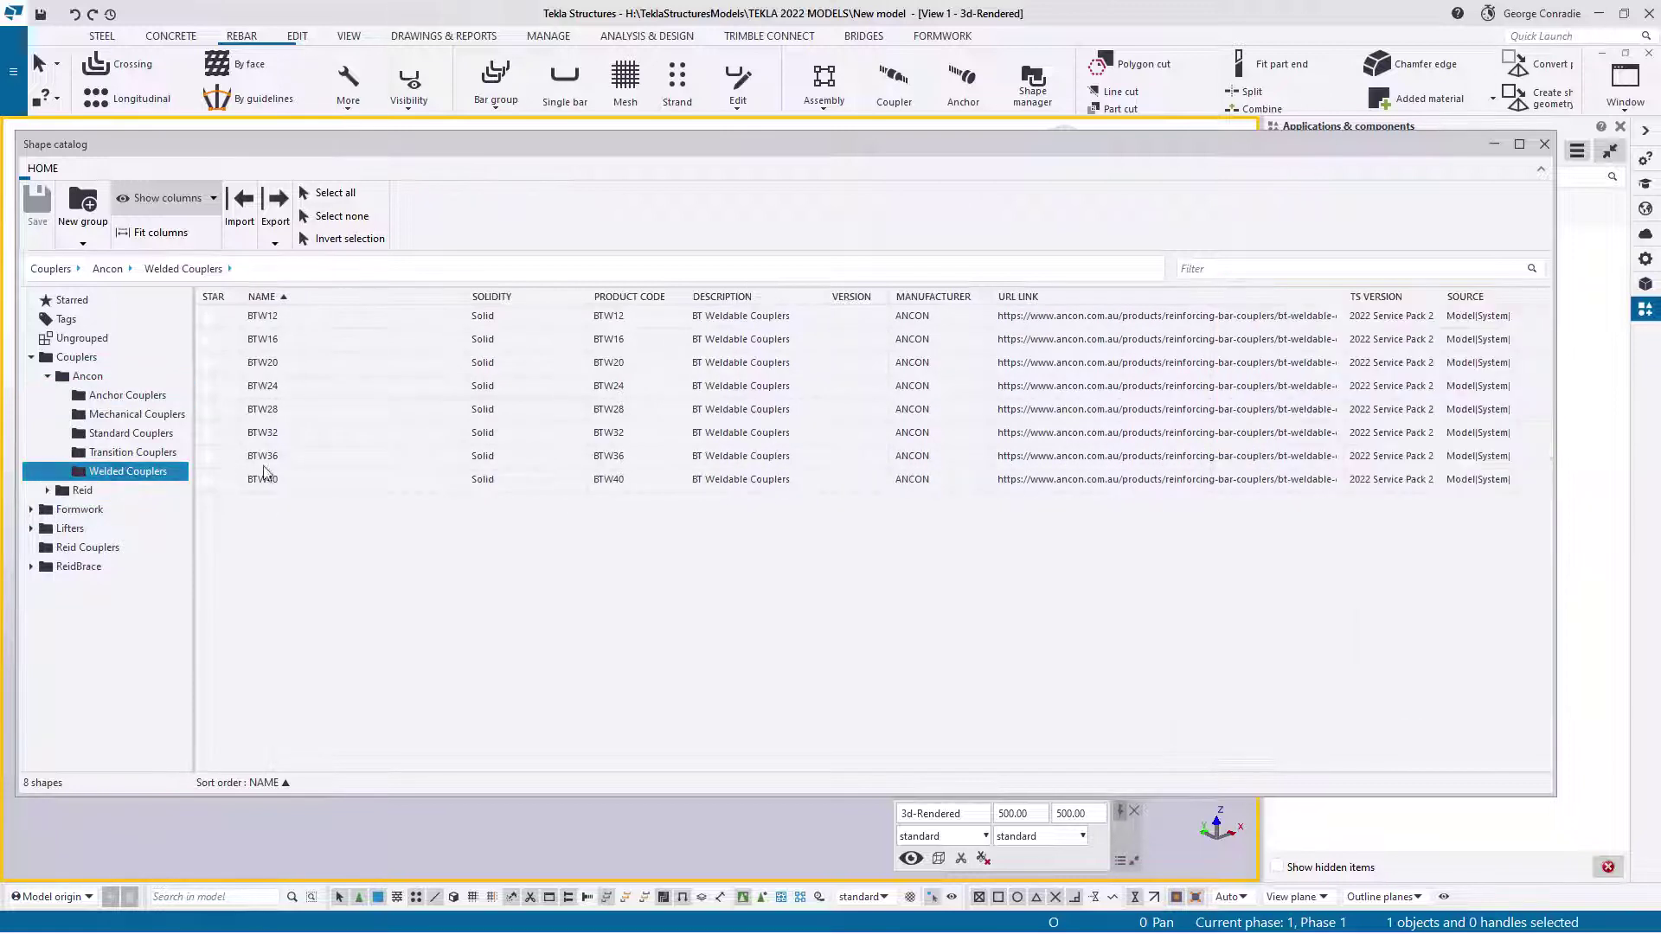
click(618, 483)
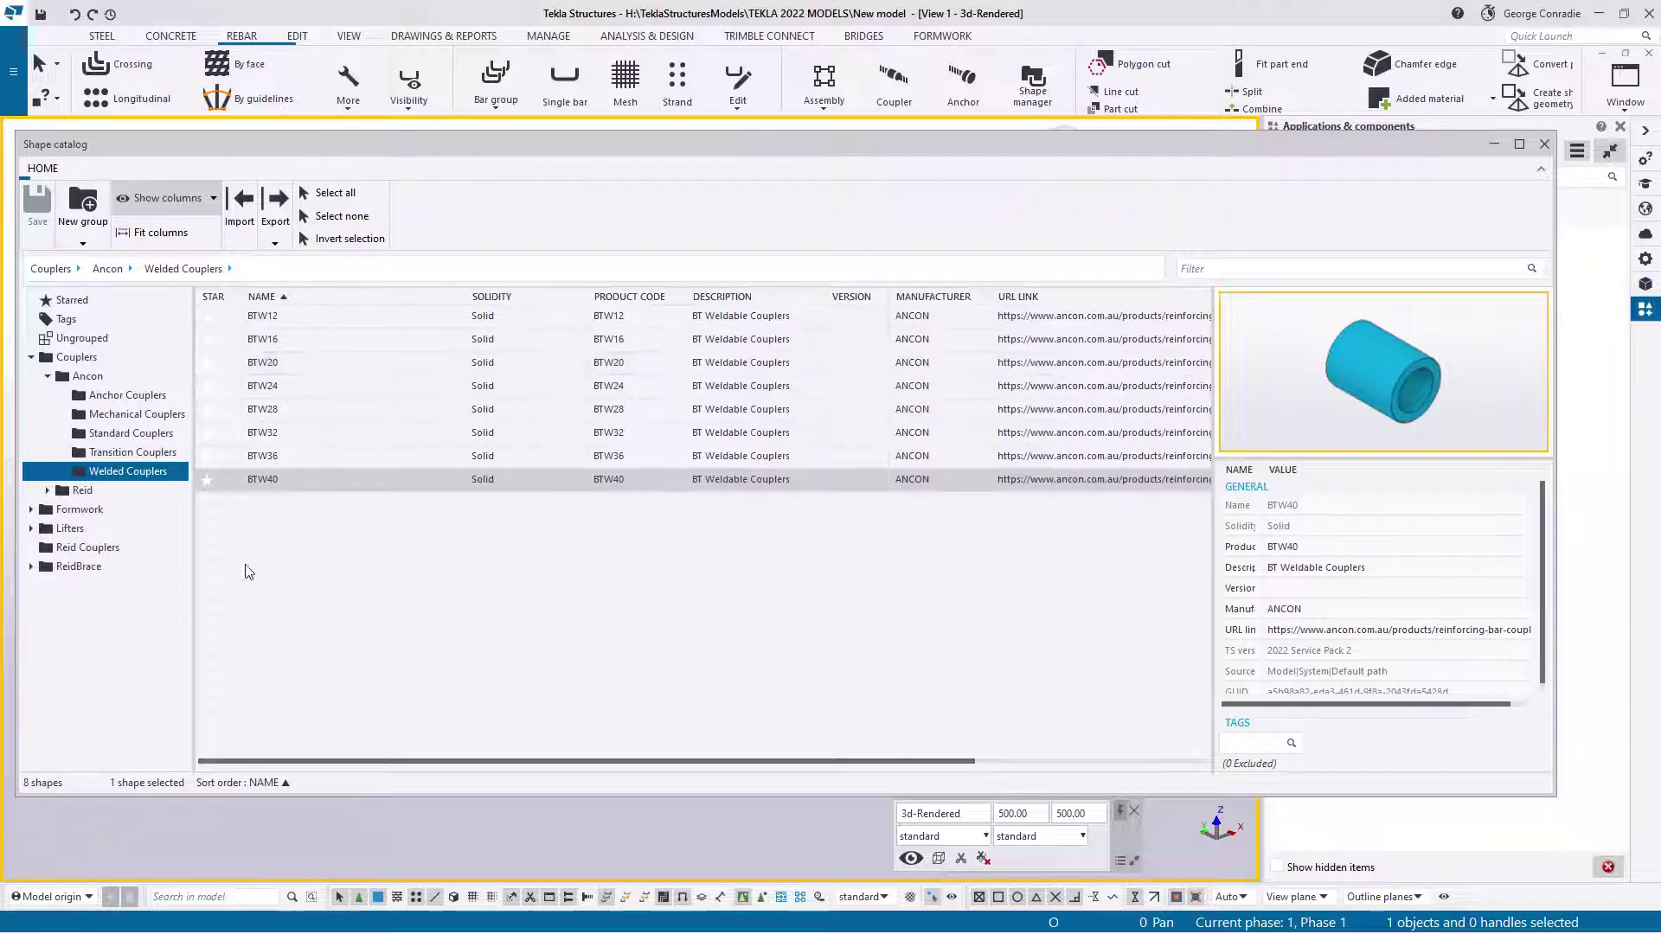
click(46, 492)
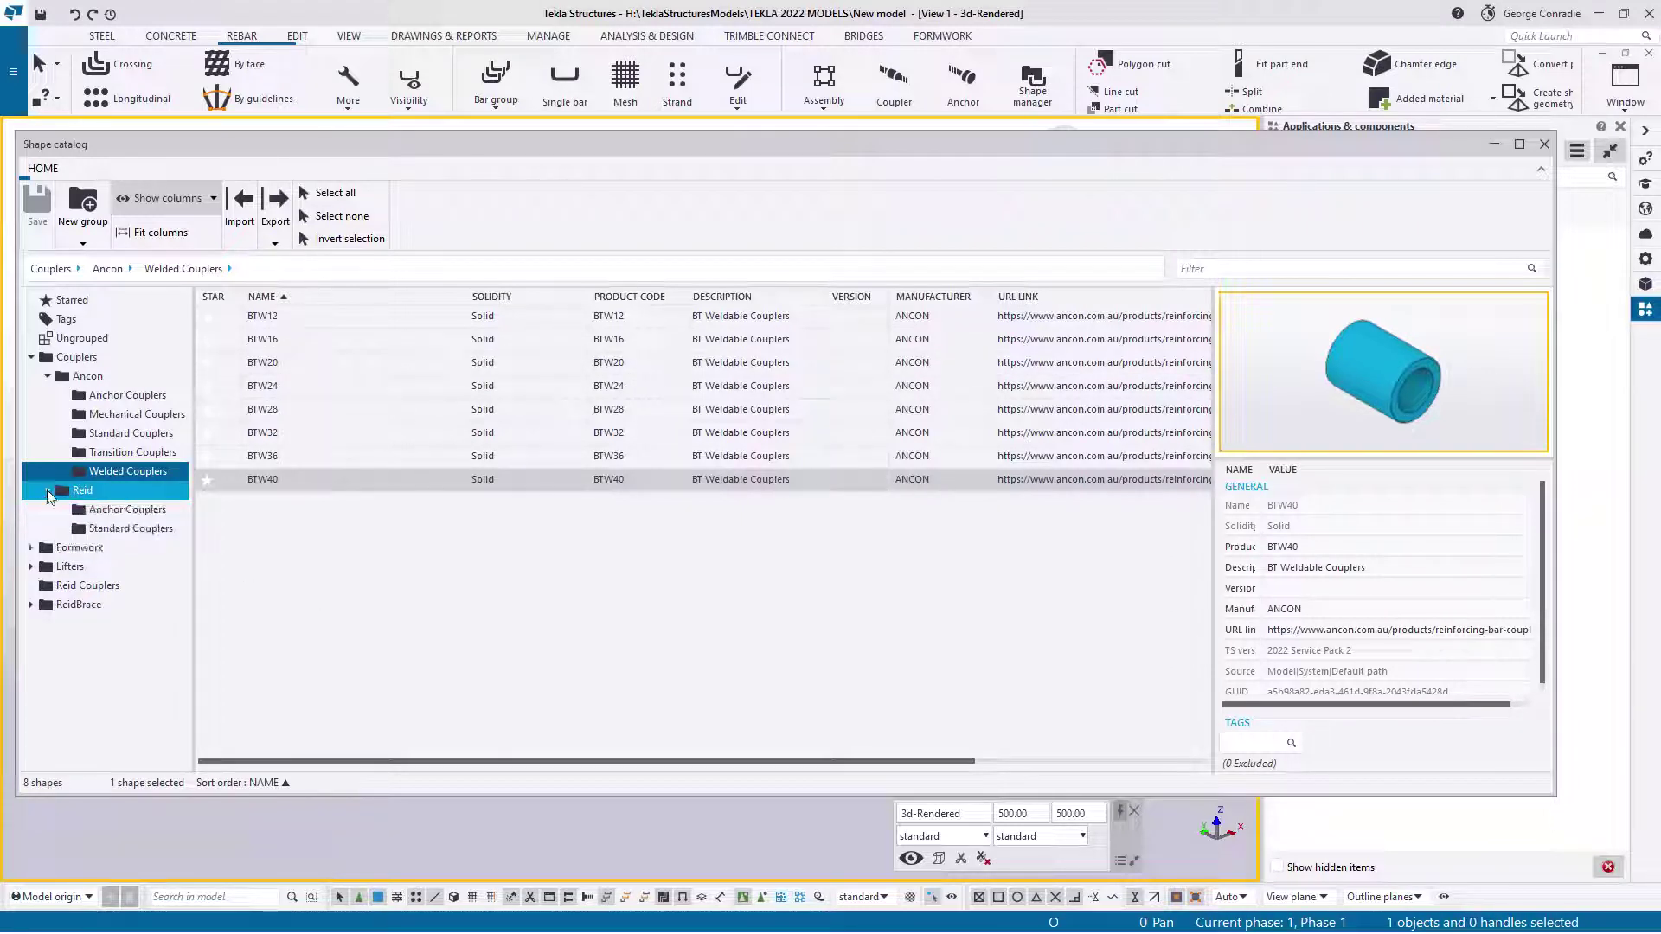
click(130, 510)
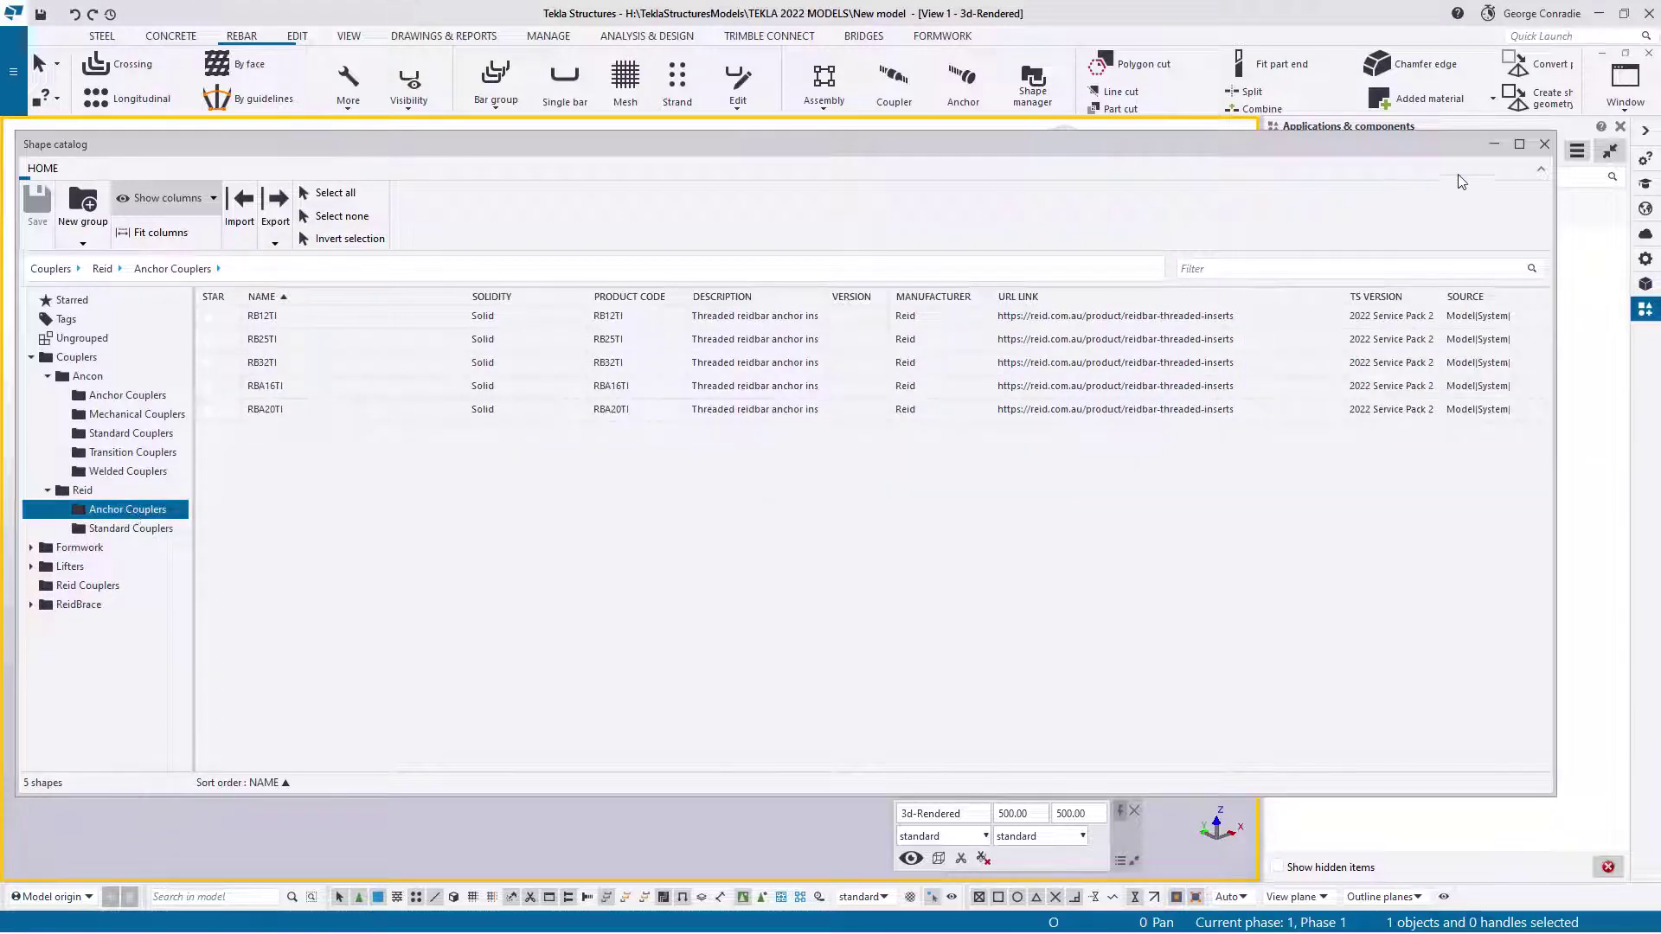
click(1544, 143)
right_click(978, 414)
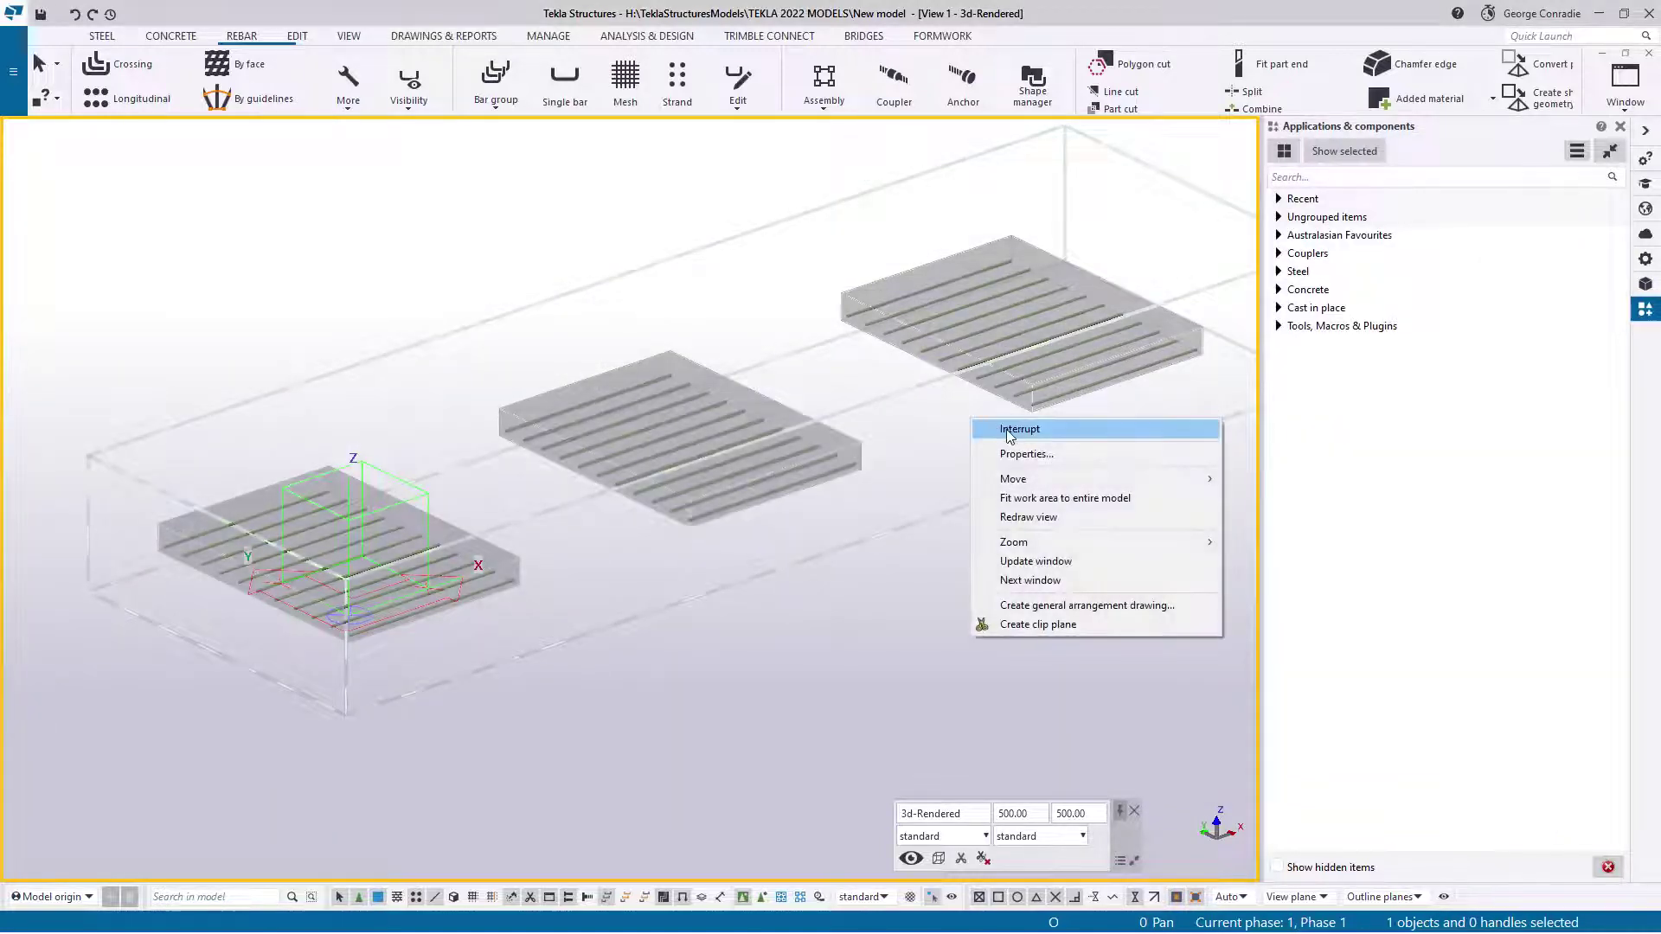
click(1038, 517)
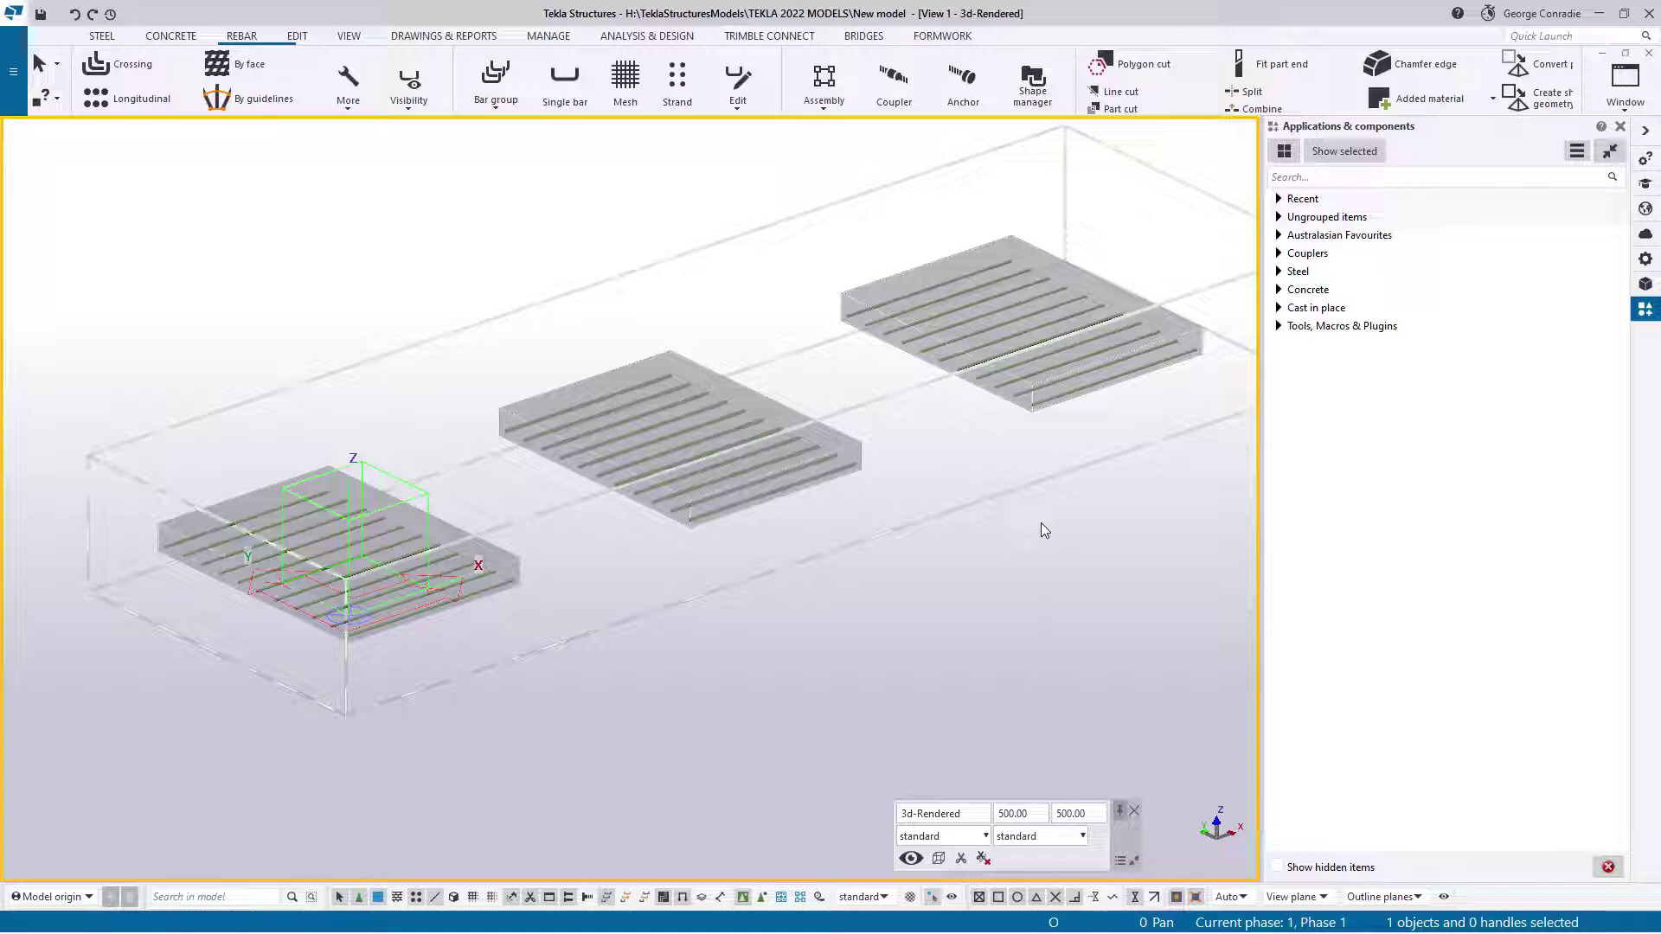
- Inspect the rebar set in the slab at the work plane origin and the line dividing its bars, and clear the selection
scroll(371, 649, up, 5)
scroll(371, 648, up, 3)
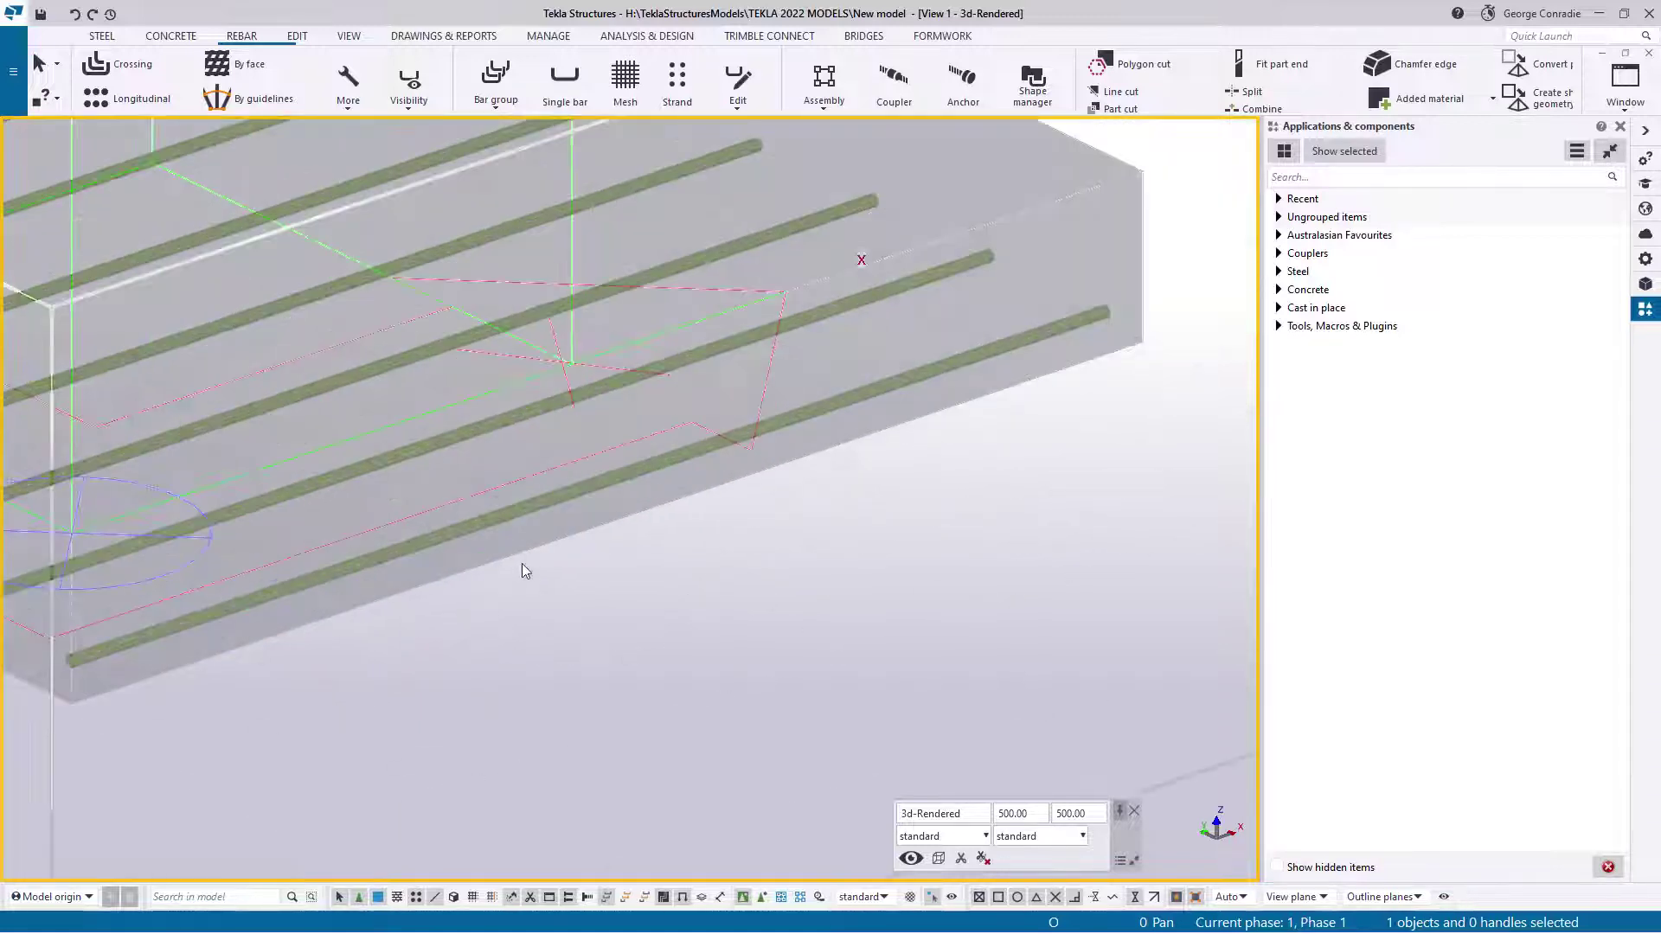
click(573, 493)
click(402, 512)
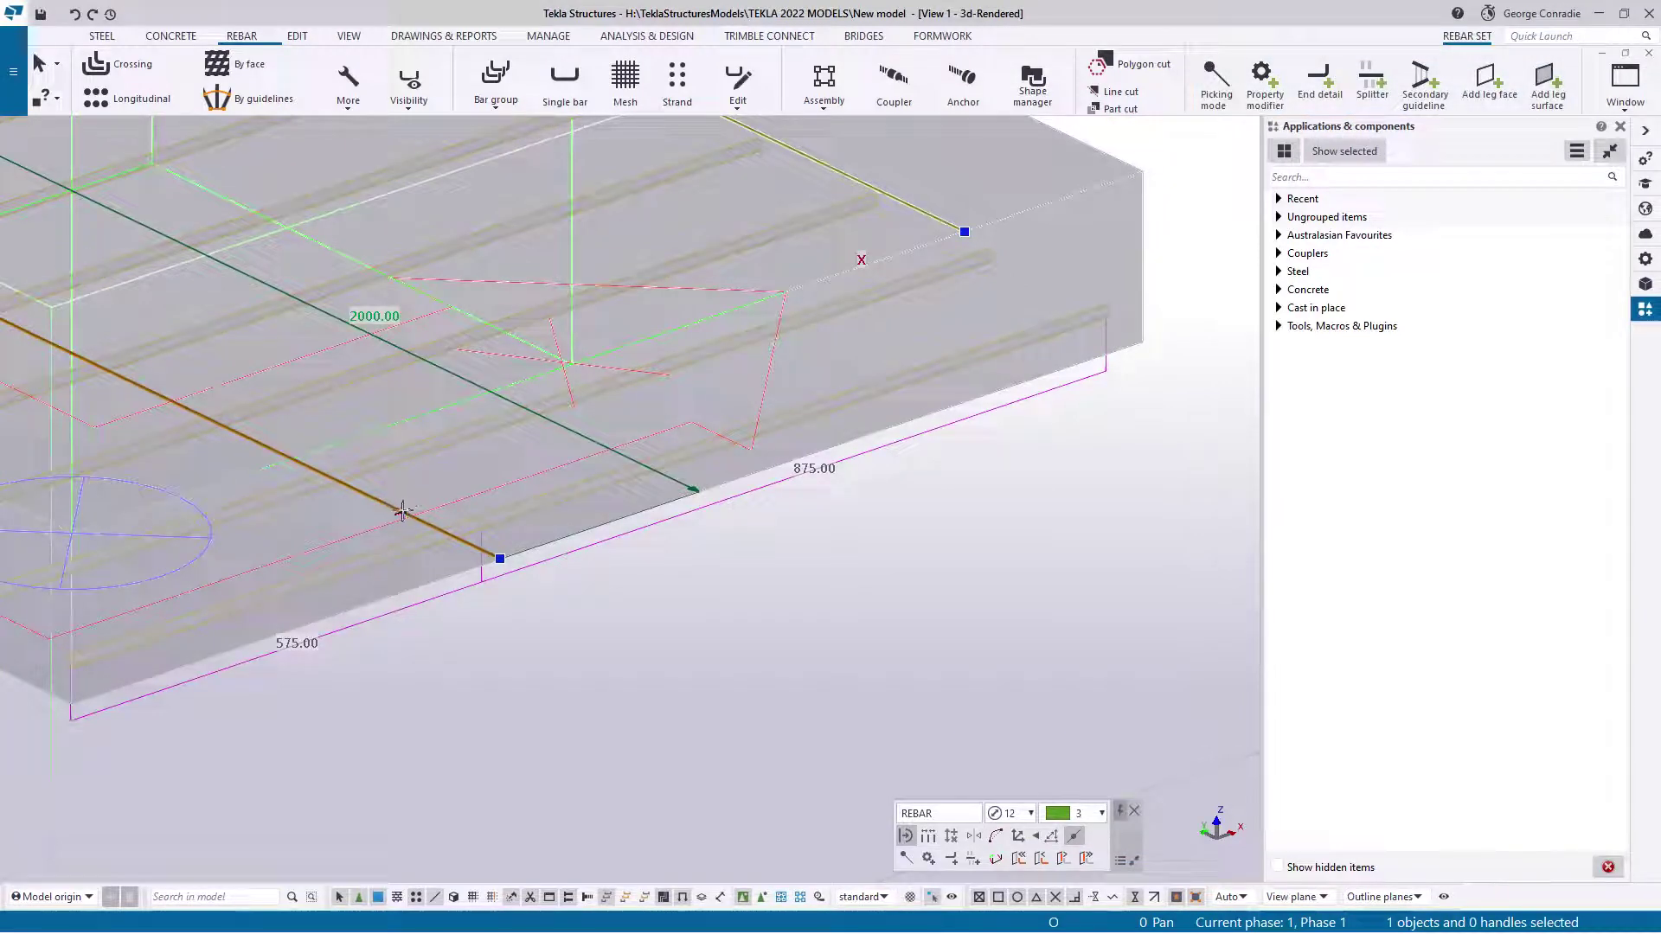
right_click(603, 580)
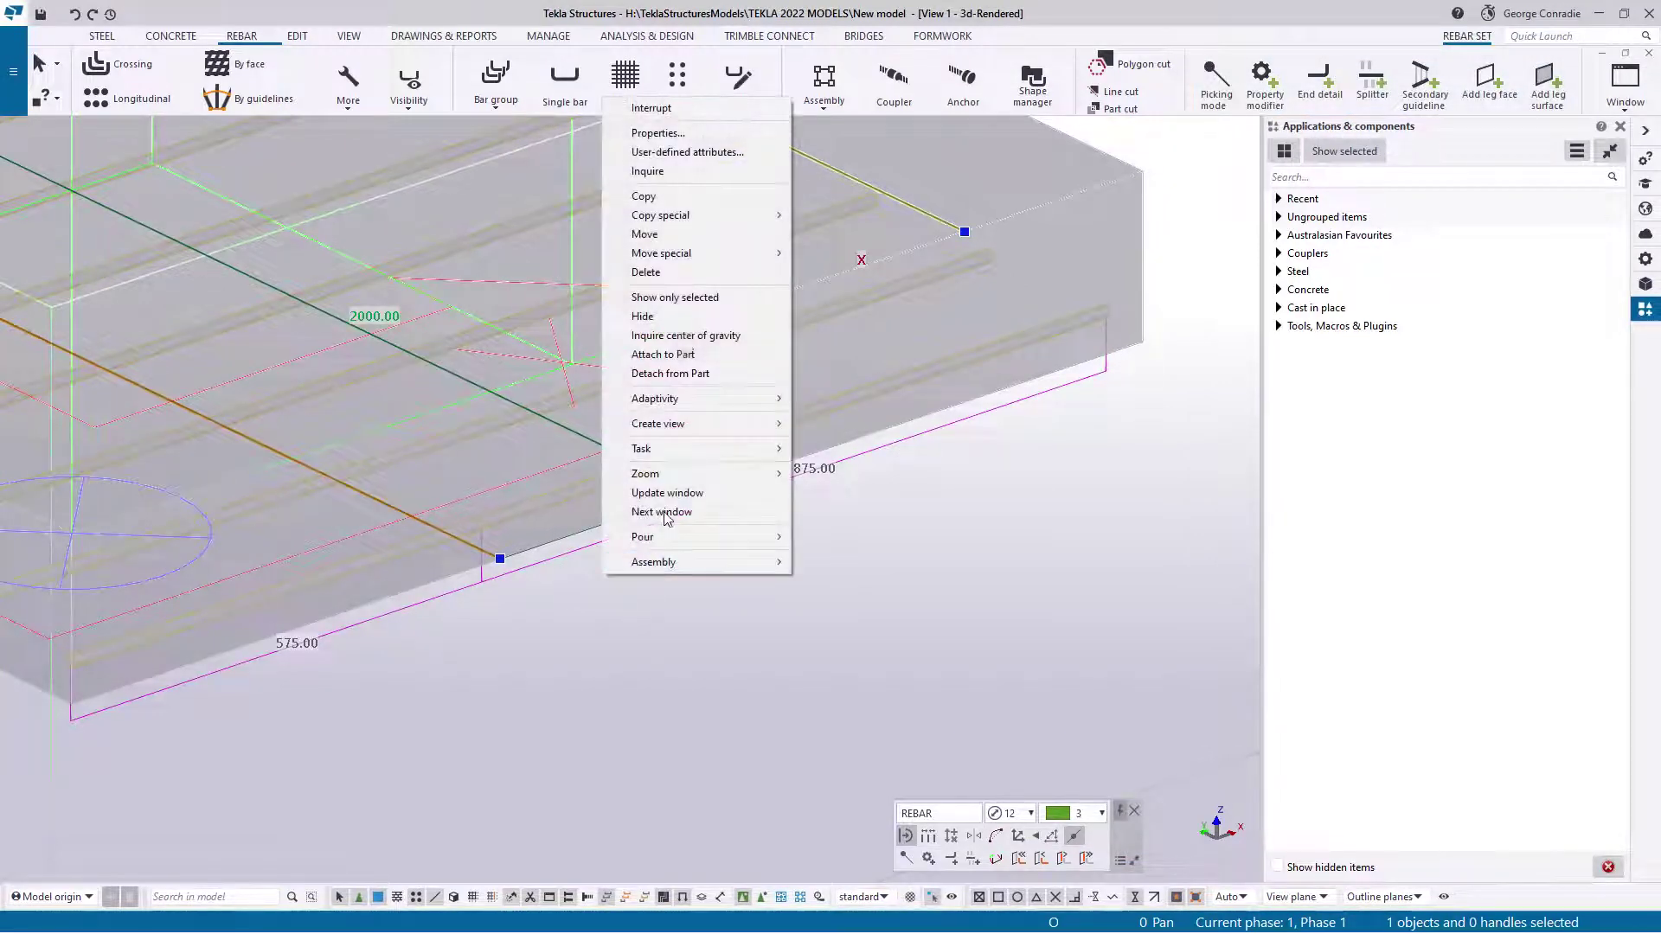
click(645, 109)
click(1021, 597)
- Inspect the rebar sets in the other slabs, selecting one to display its bar dimensions
scroll(1021, 597, down, 3)
middle_drag(1021, 597, 730, 619)
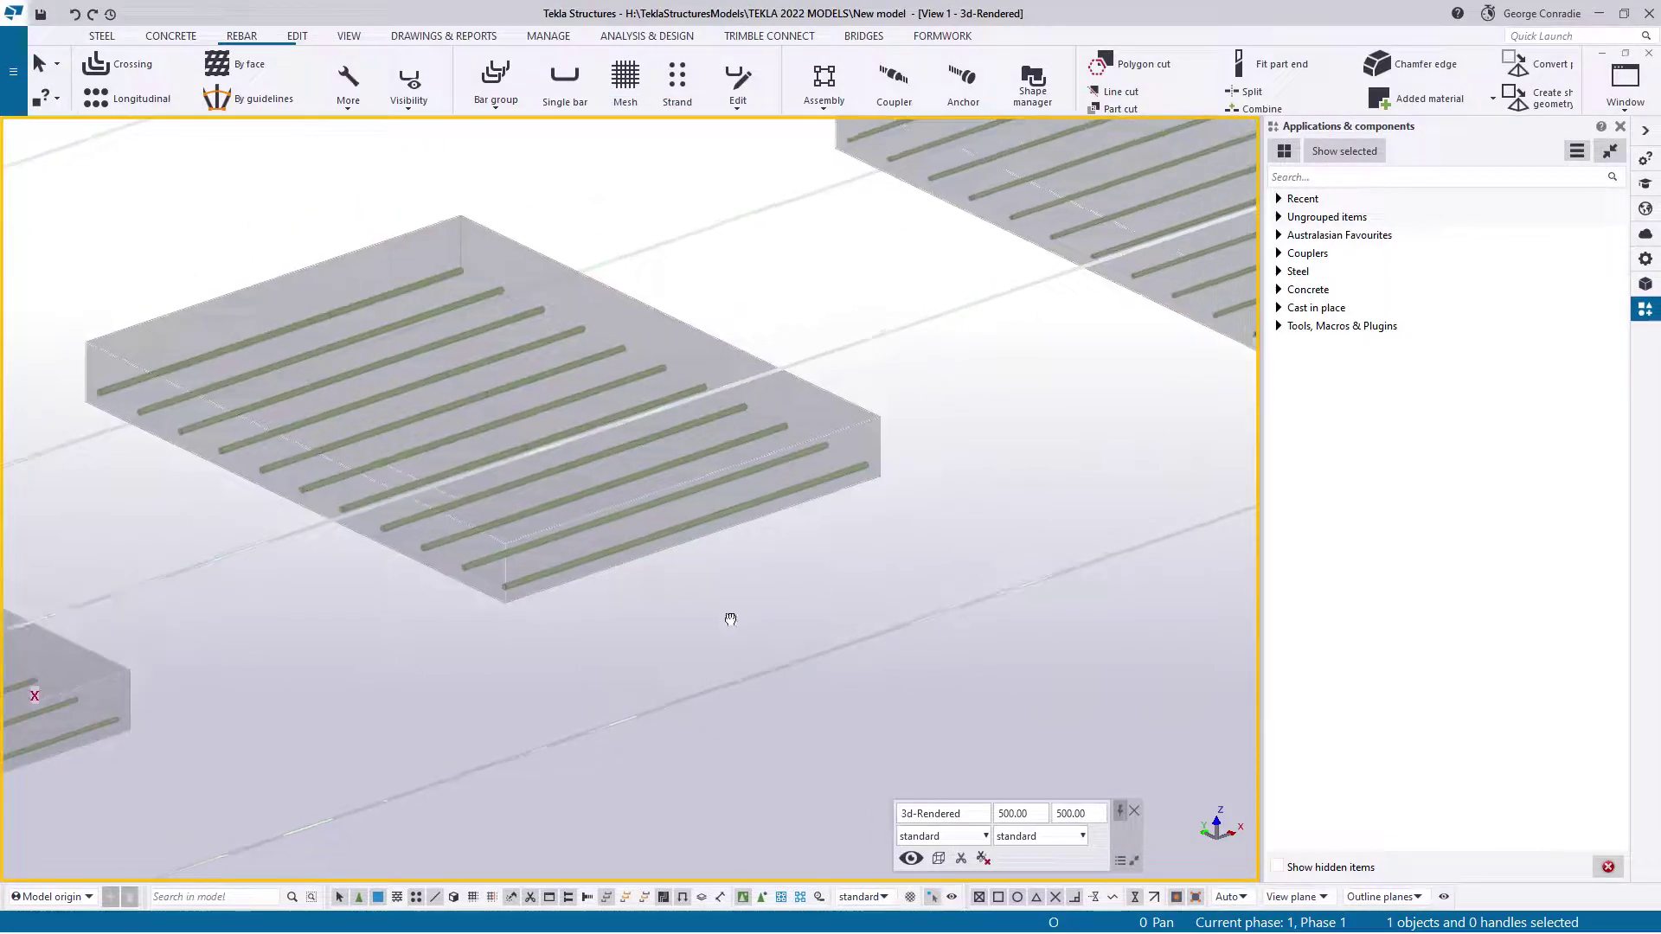
scroll(730, 619, up, 3)
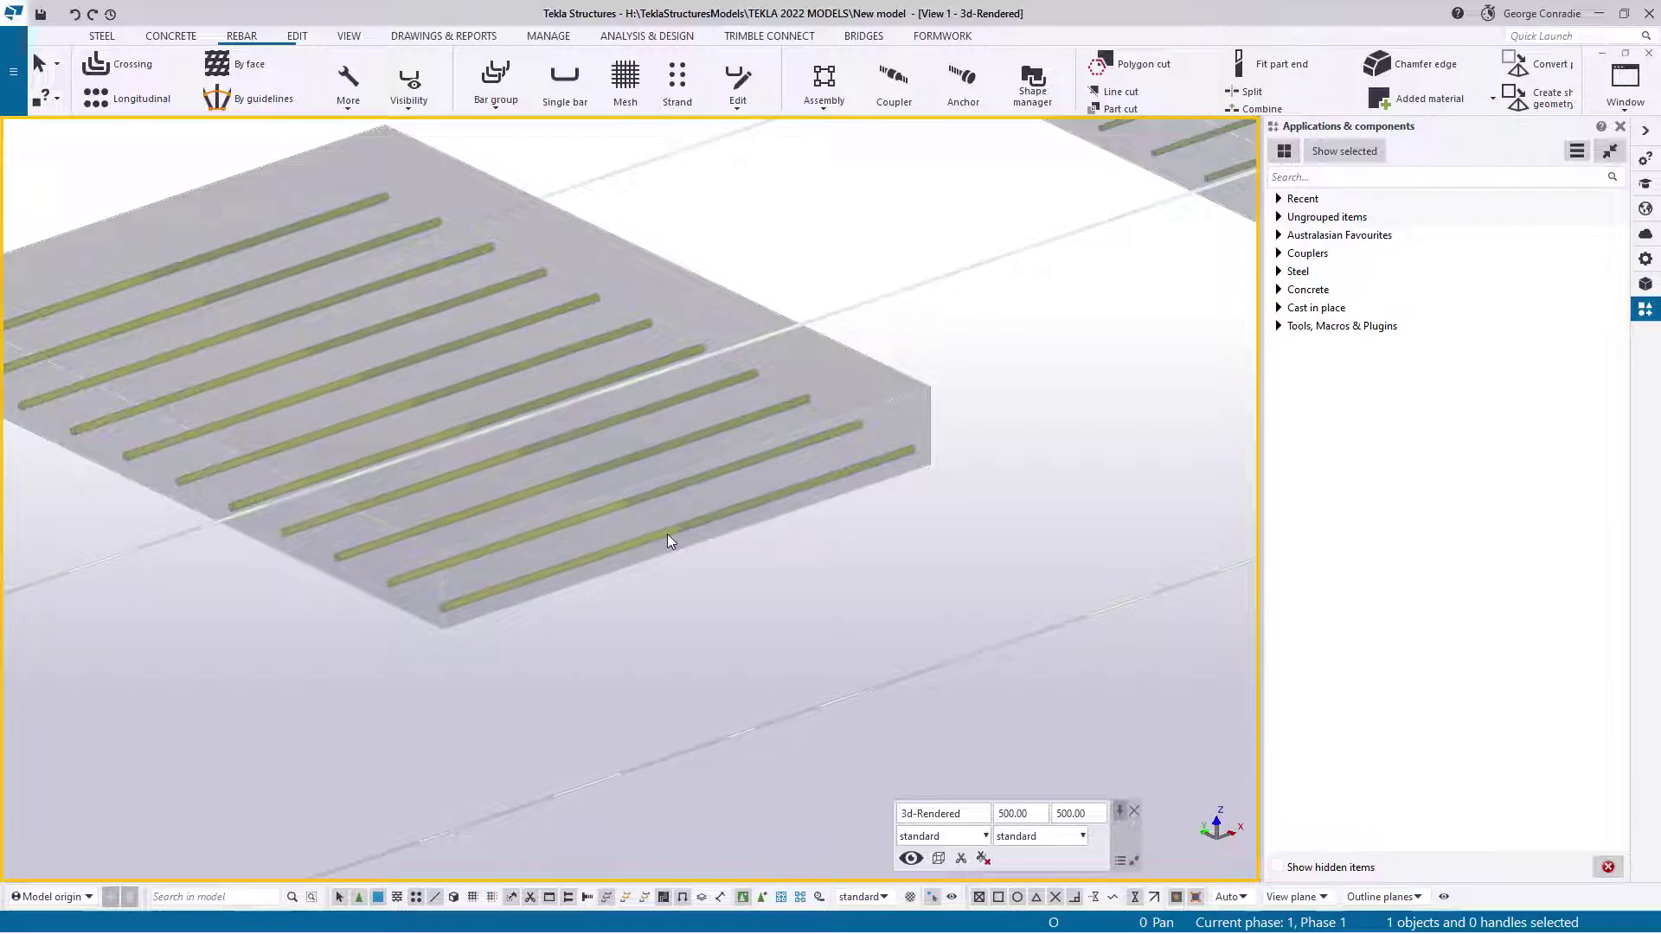
scroll(671, 537, down, 5)
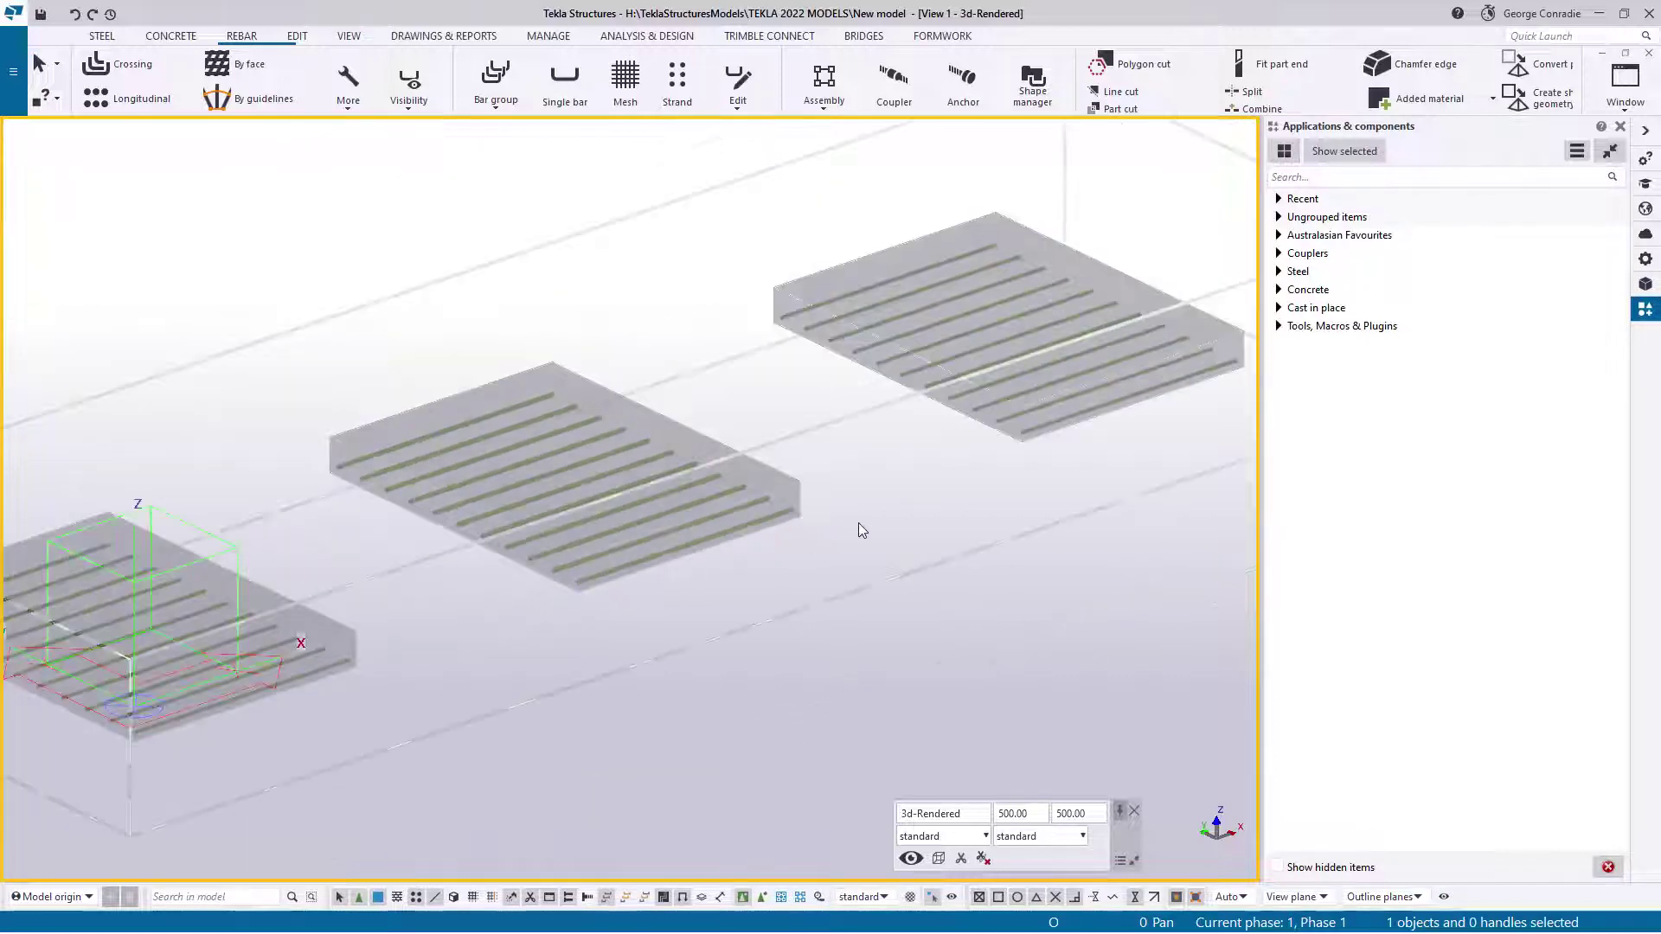
ctrl+middle_drag(860, 530, 765, 585)
scroll(765, 585, up, 5)
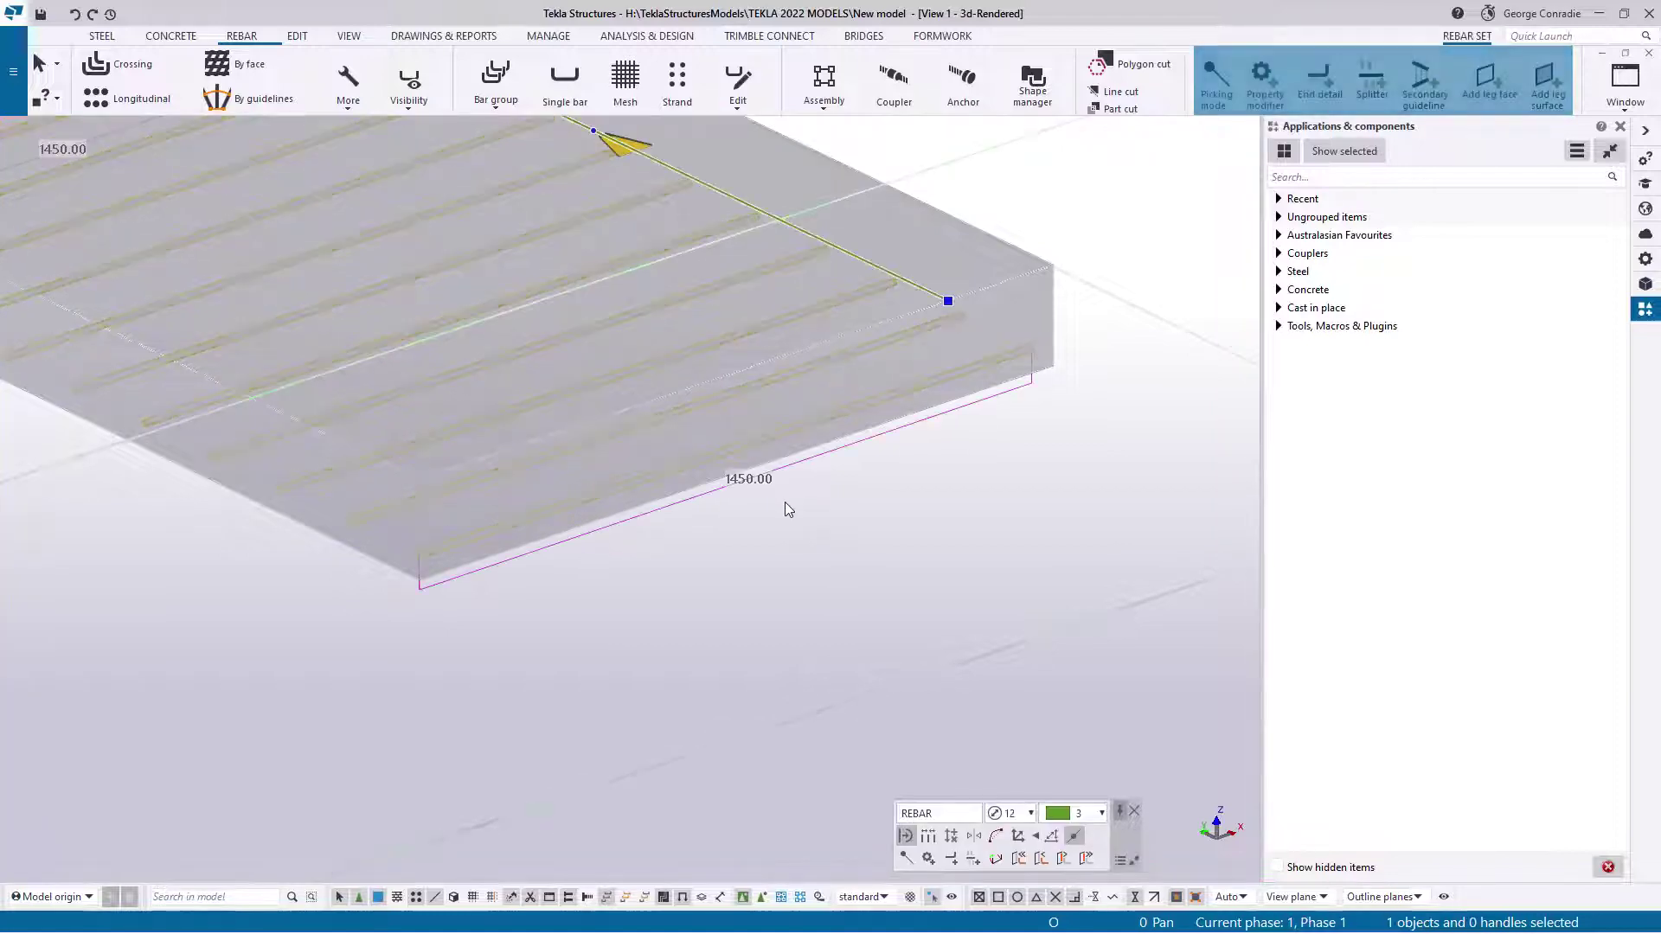
- Search the applications and components for "coupler"
scroll(787, 505, down, 4)
scroll(795, 512, up, 5)
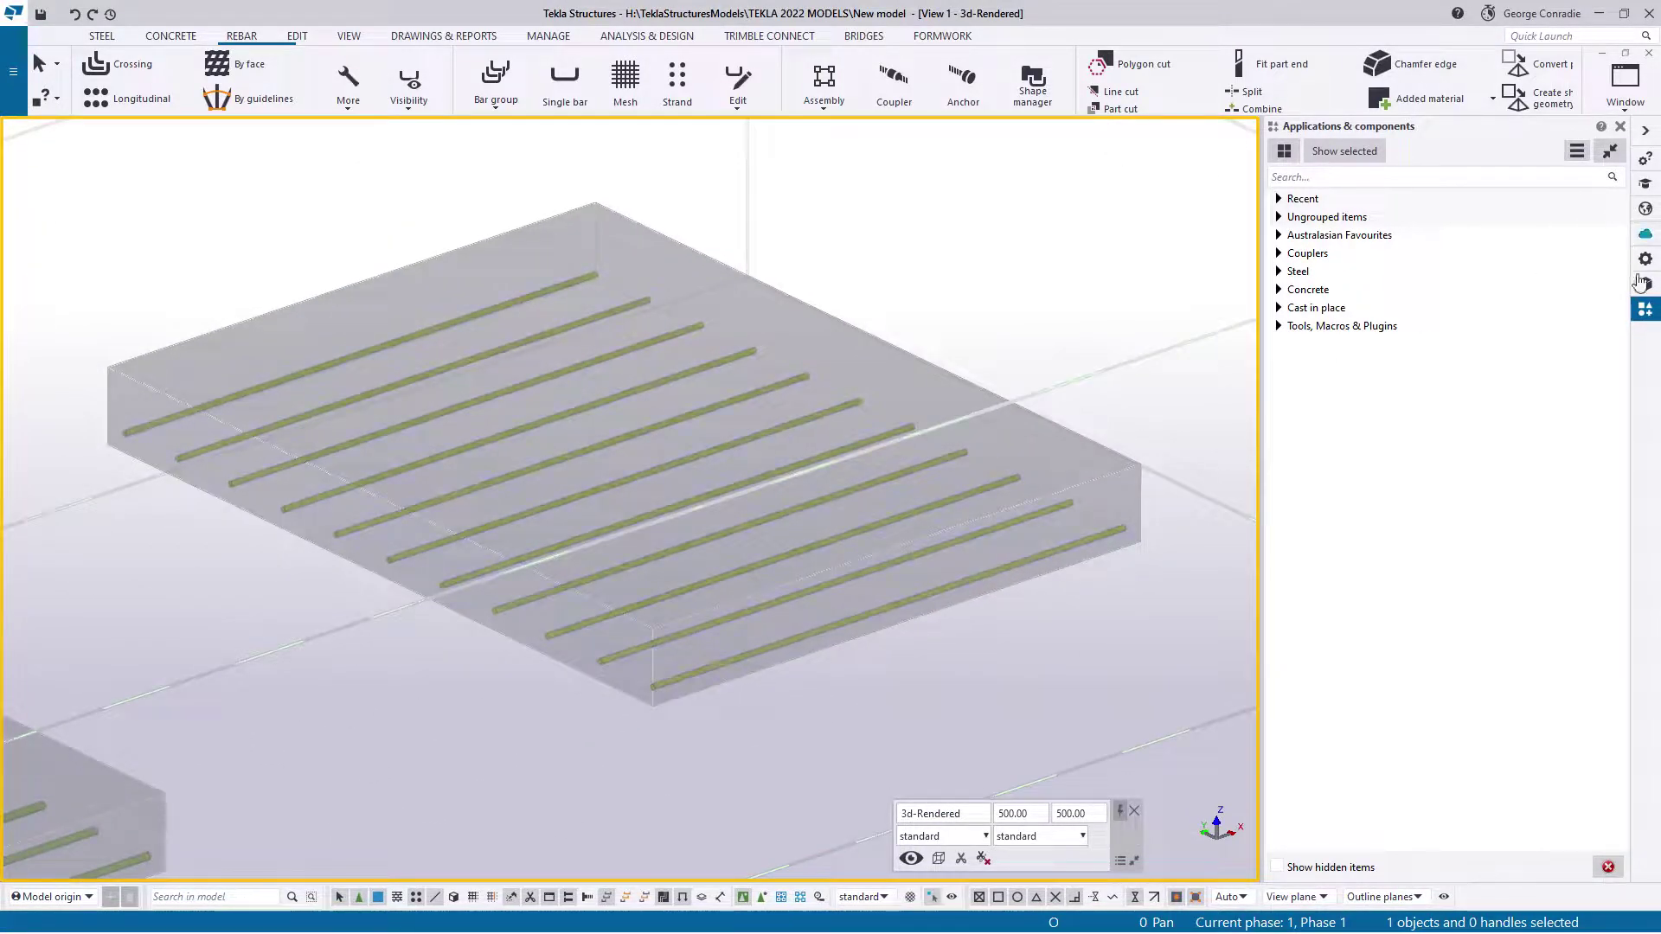
click(1297, 175)
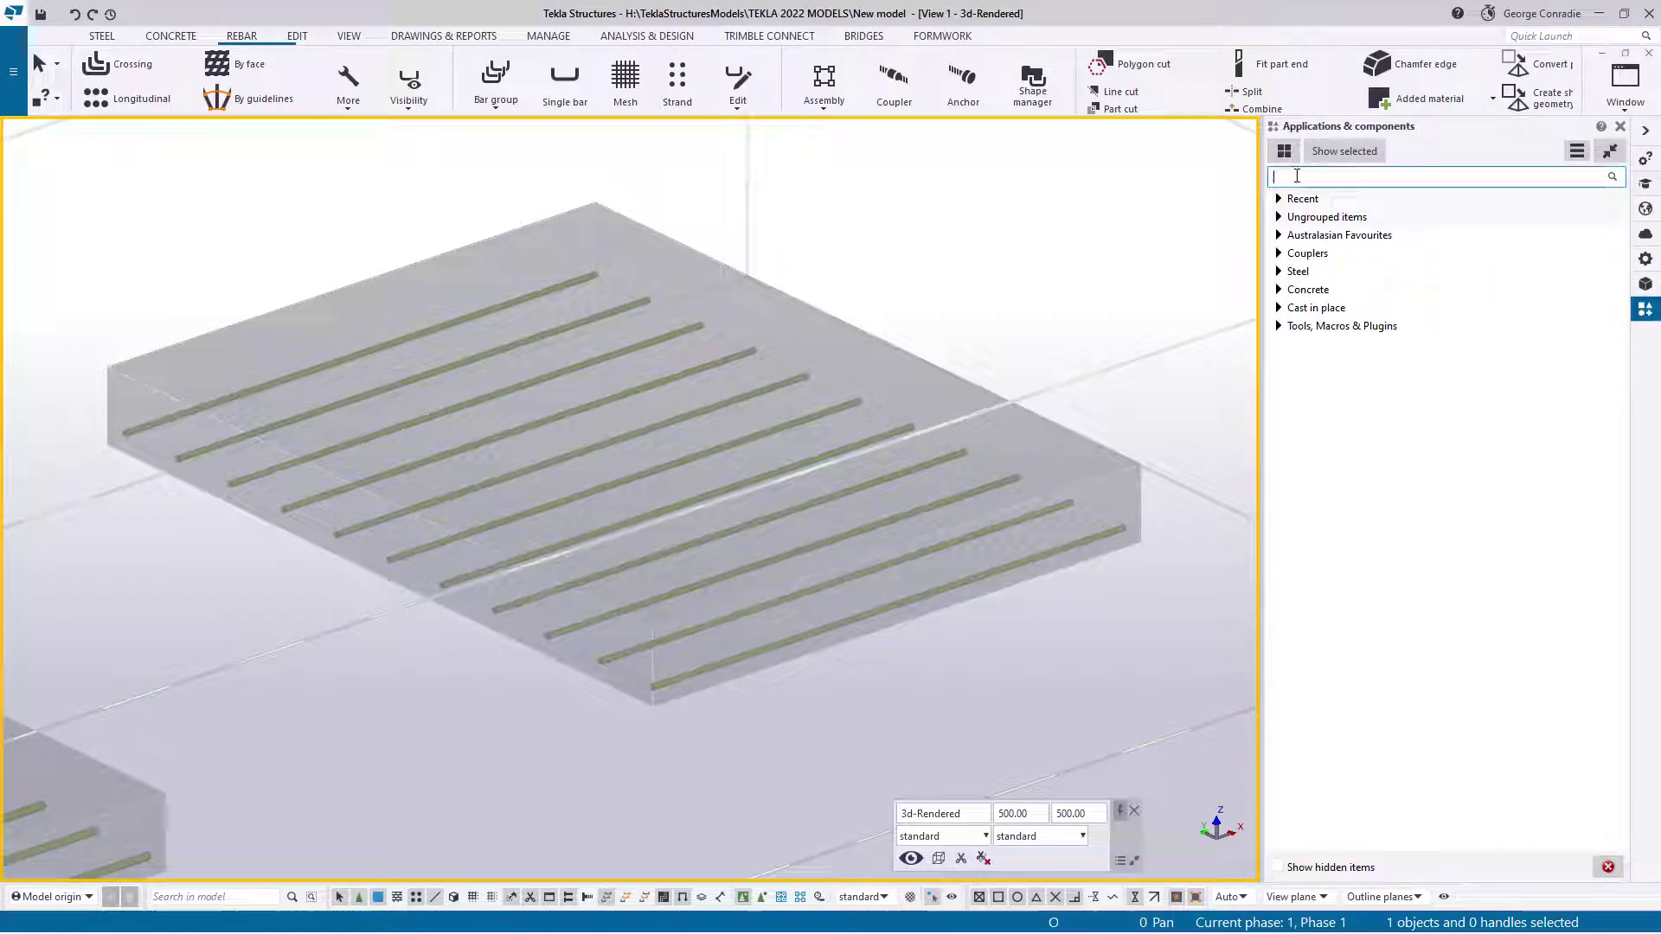
text(couple)
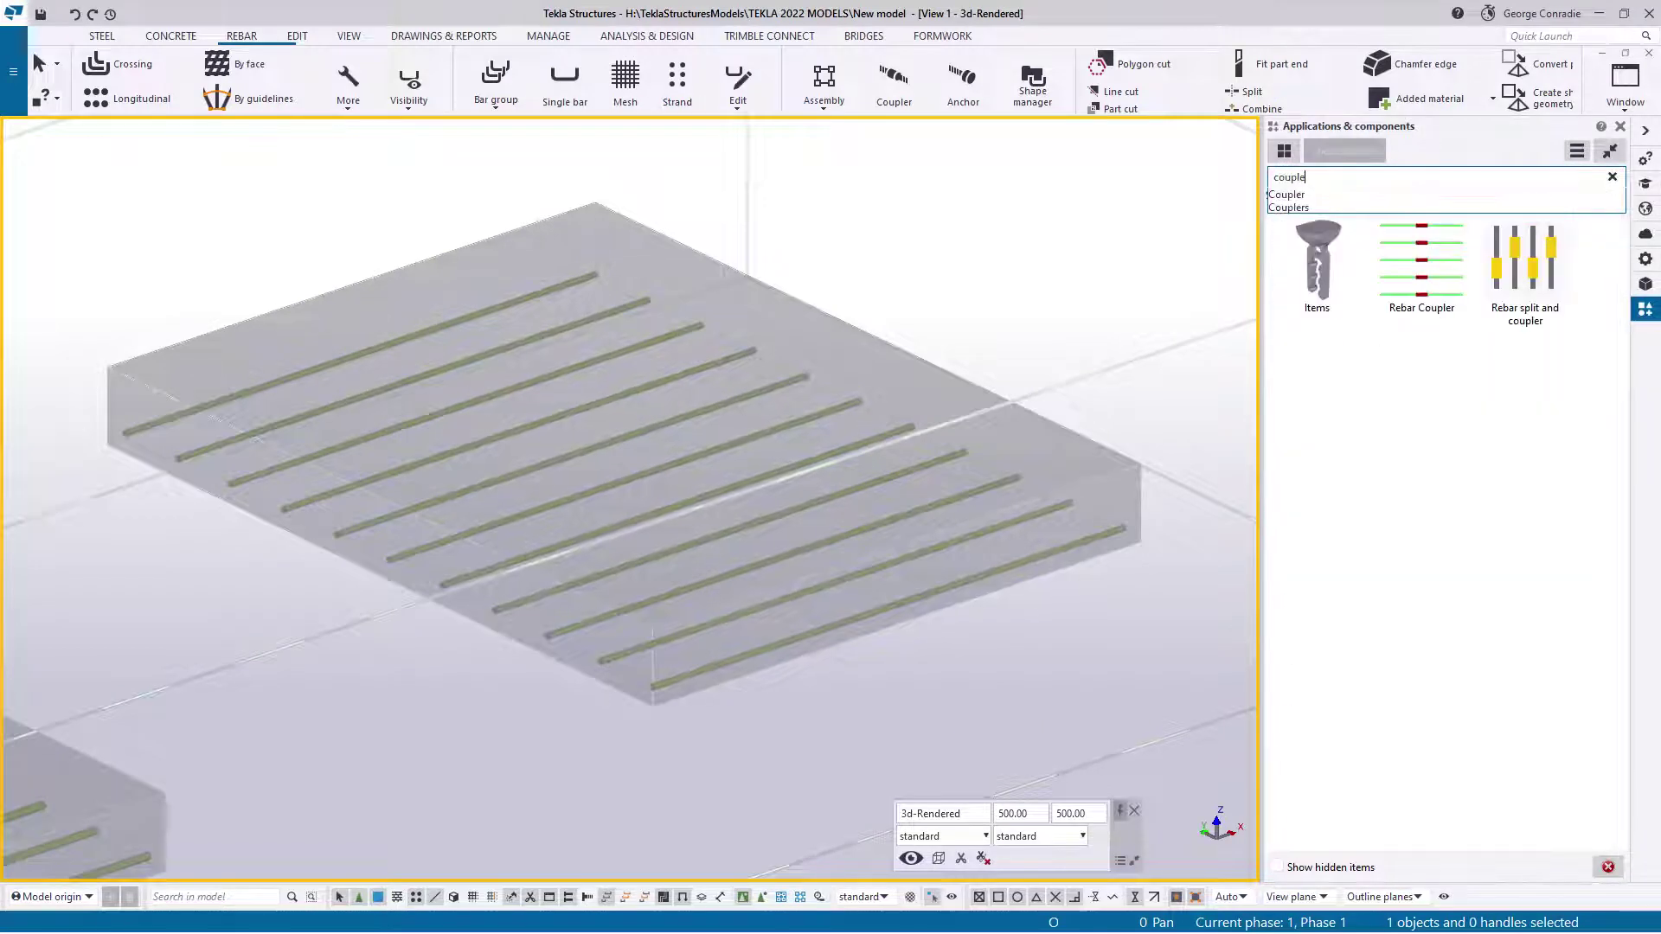
text(r)
key(Return)
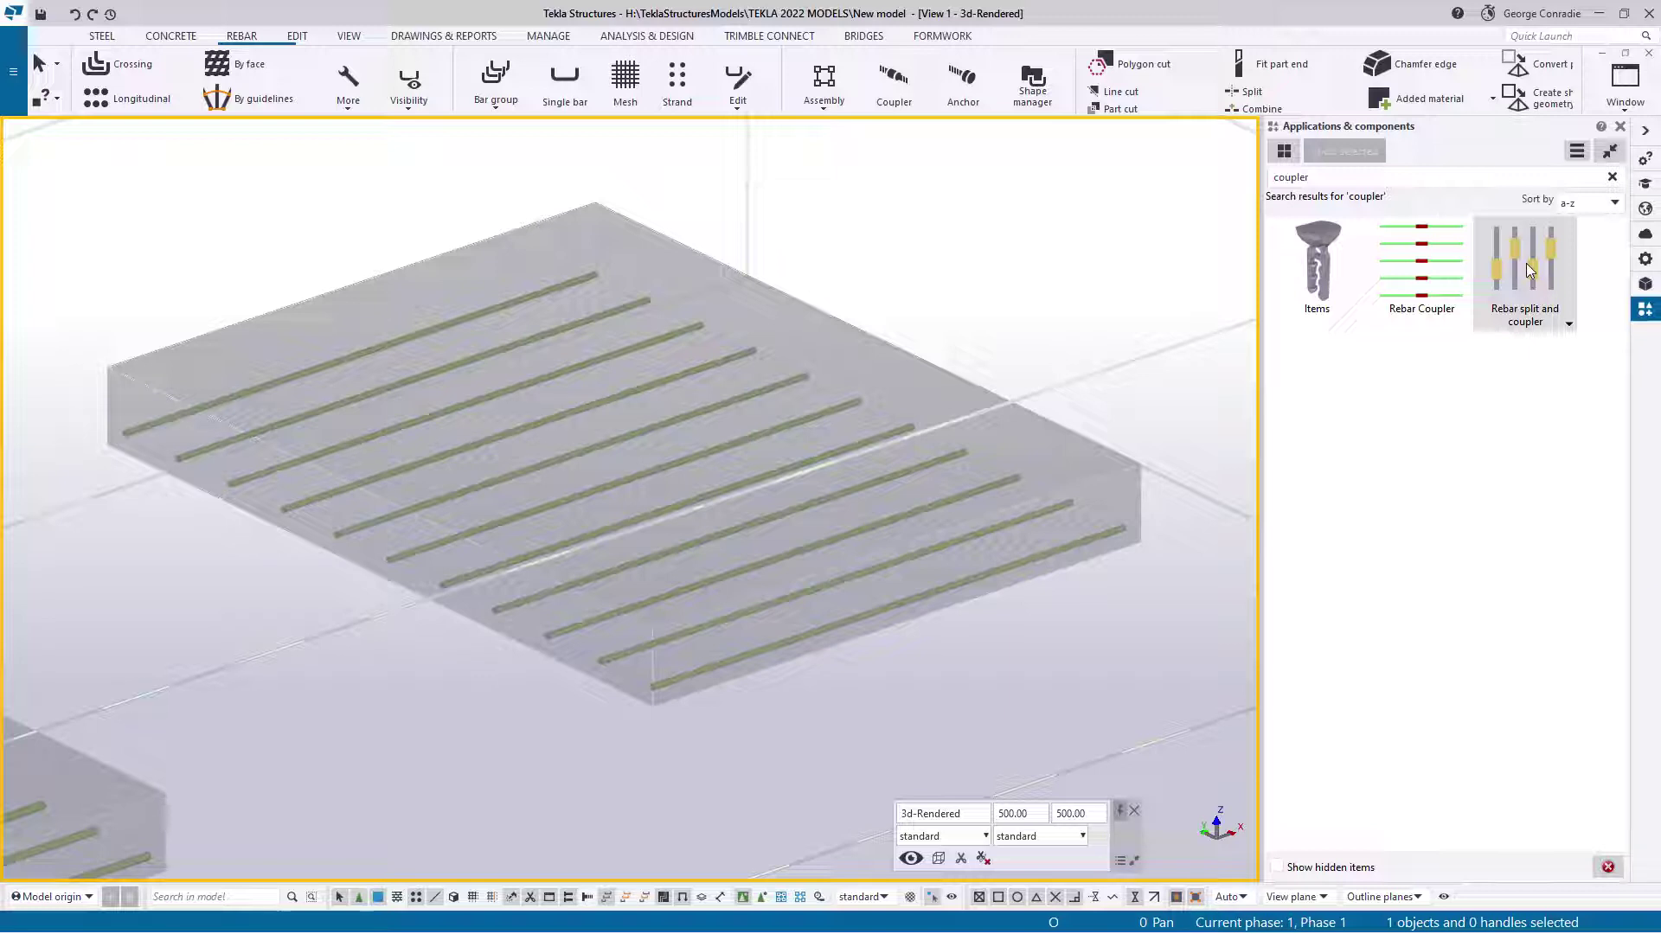
- Open the settings of the Rebar split and coupler component and choose the BT Type A auto attribute file
double_click(1526, 263)
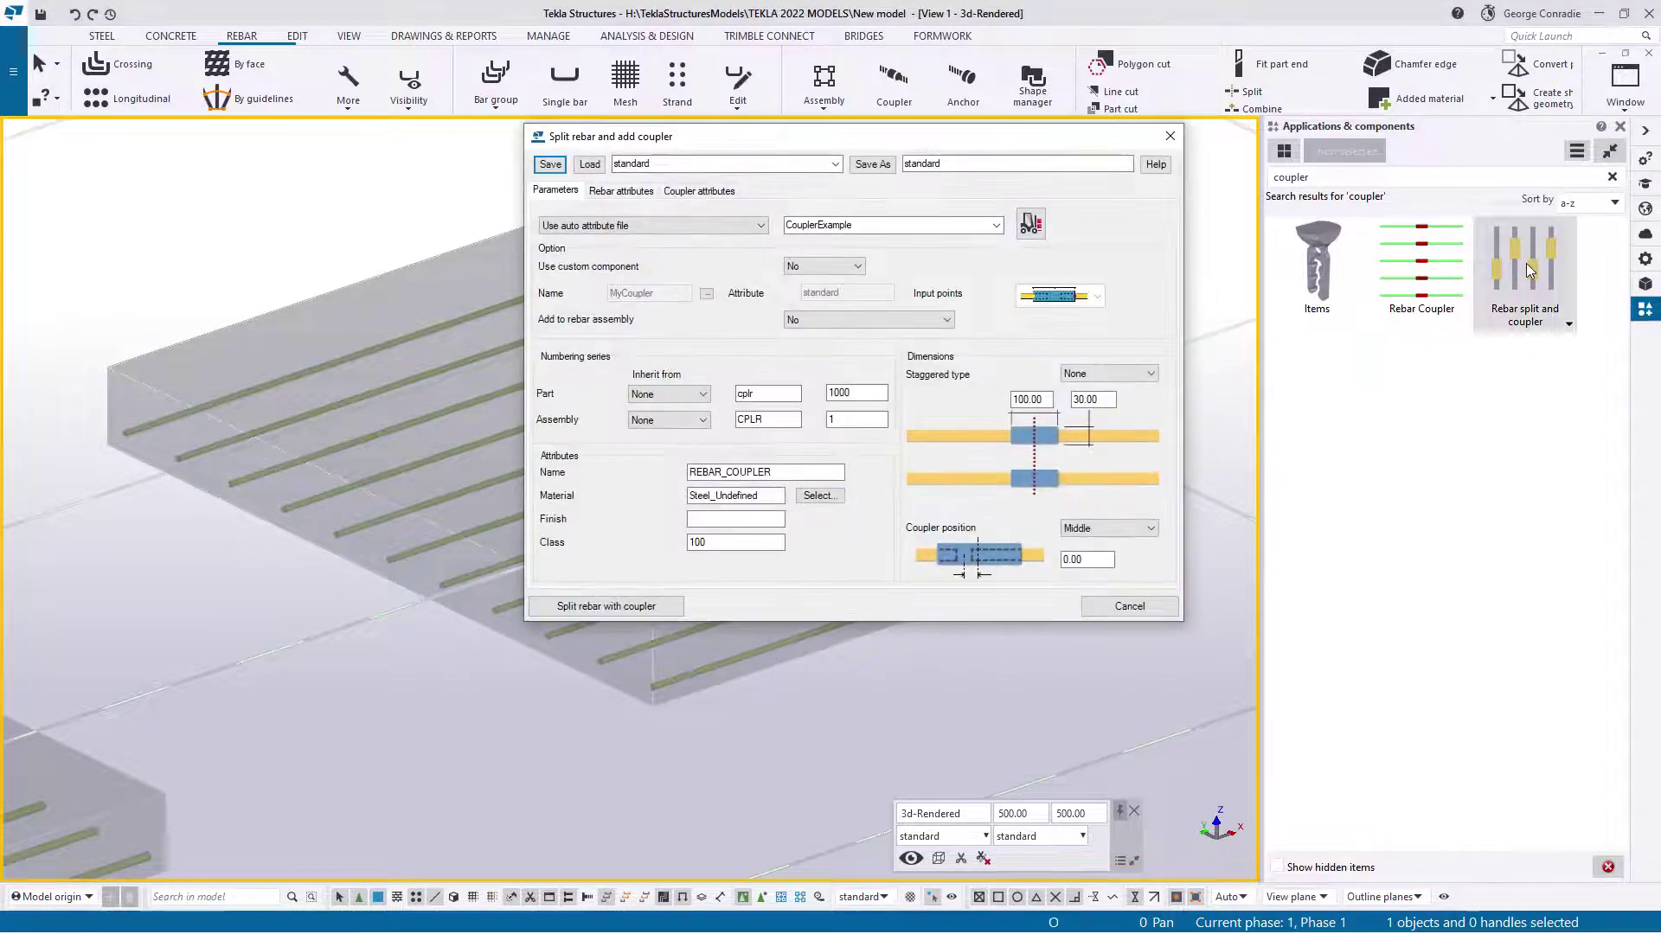
click(997, 225)
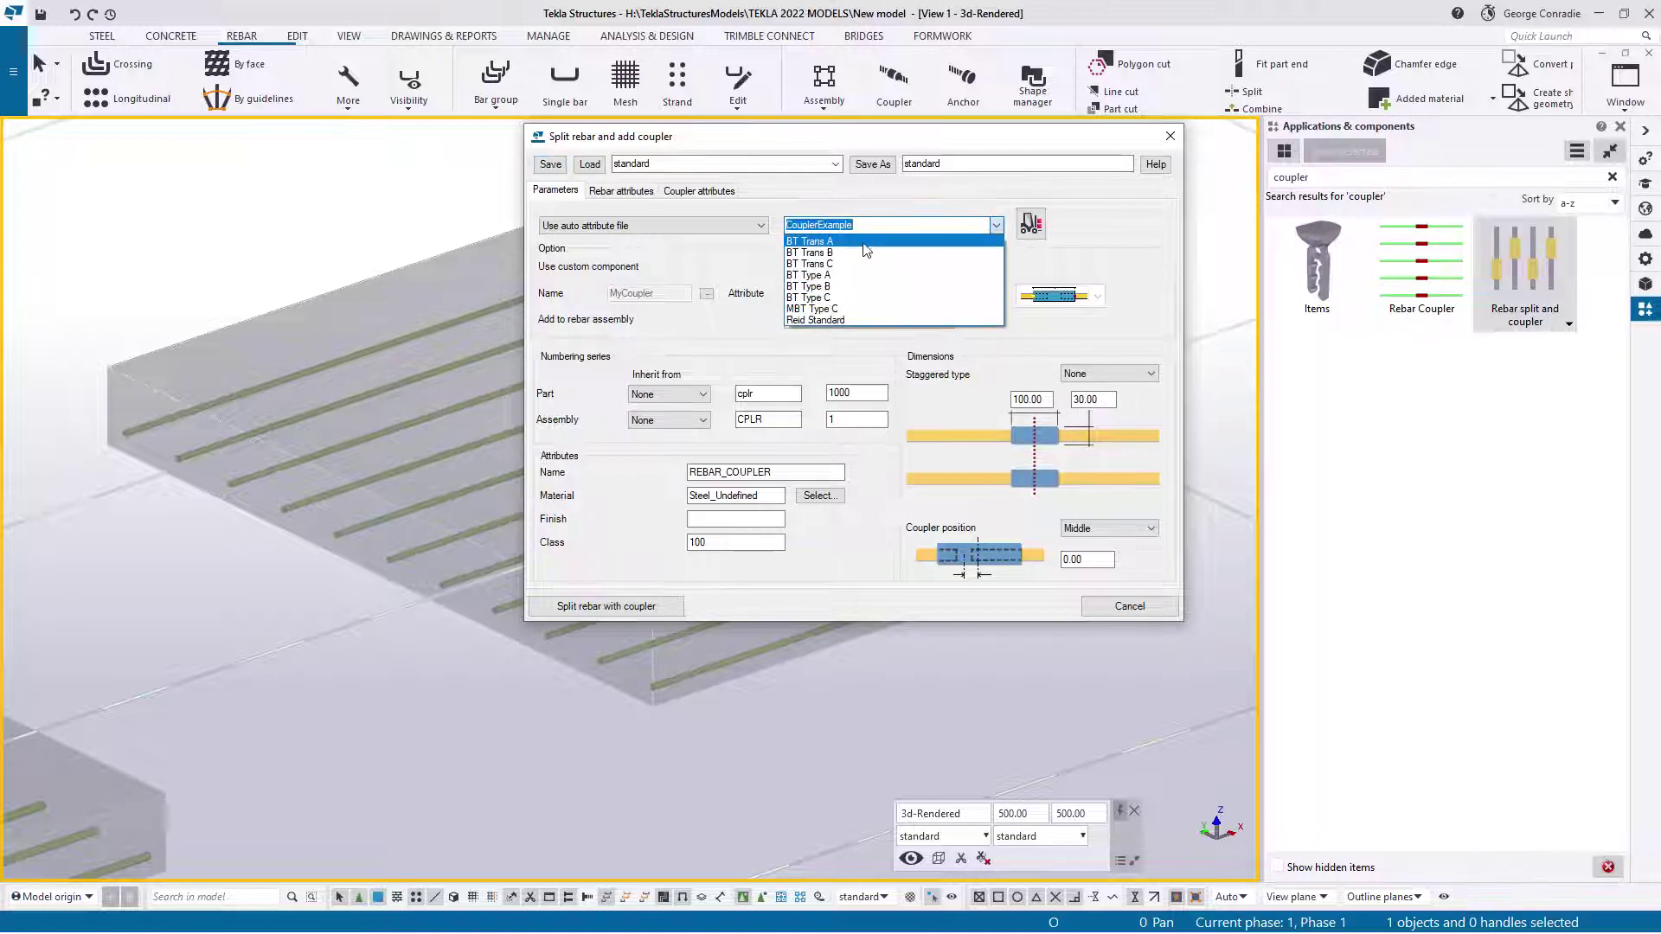
click(816, 276)
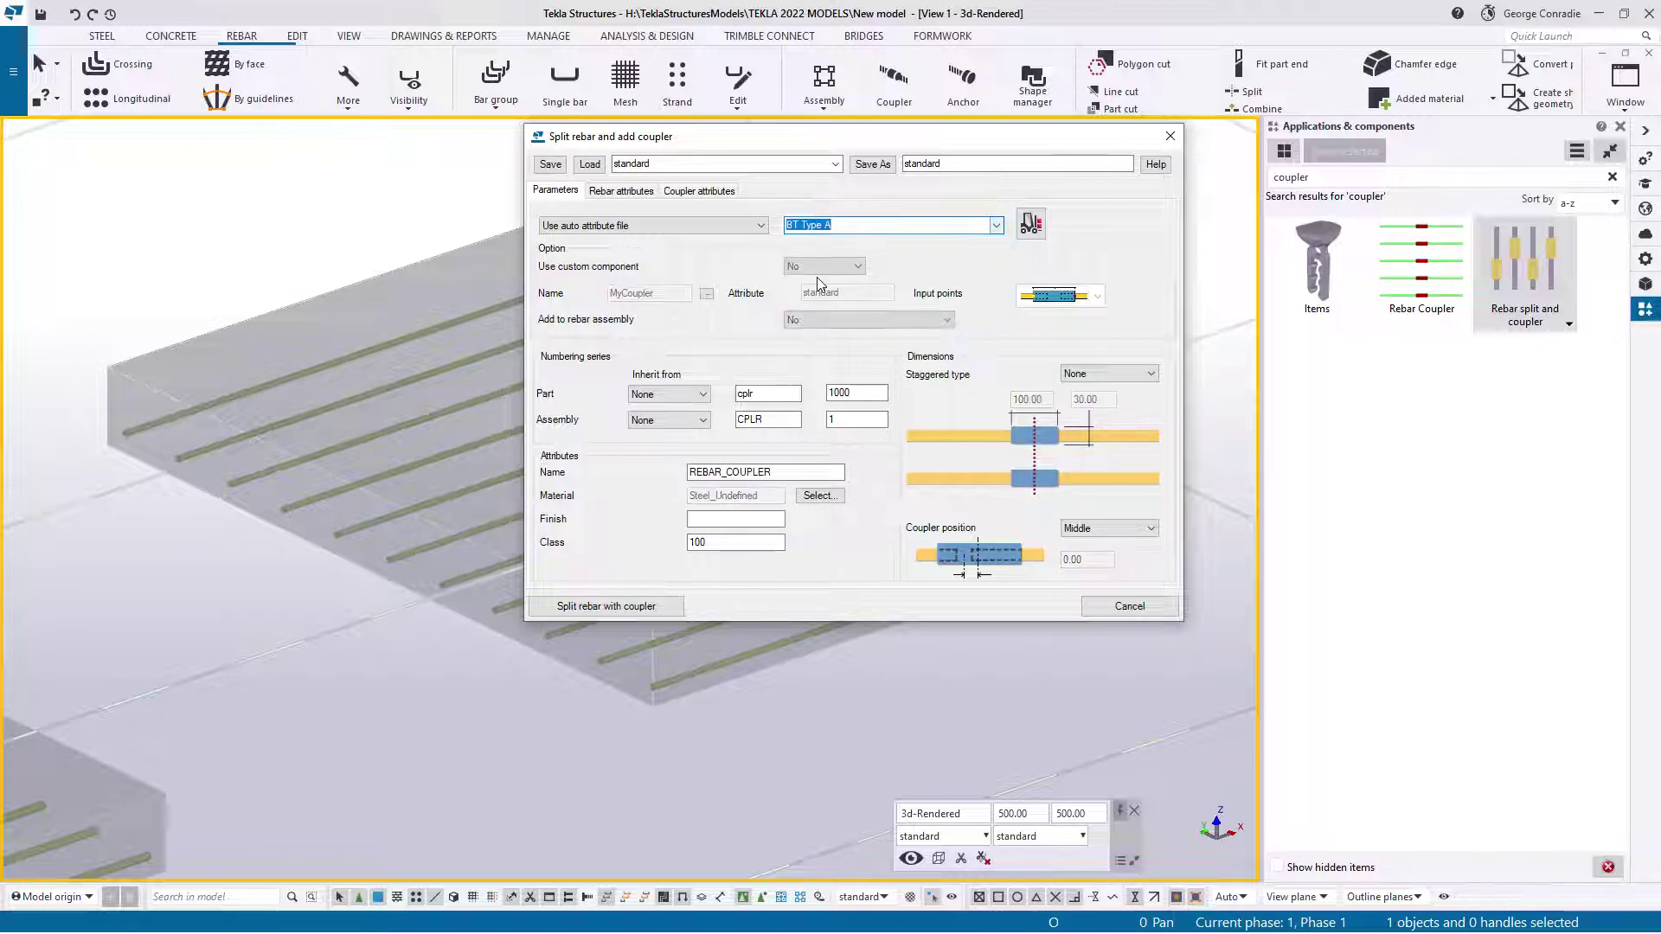
- Split the slab's rebar set with couplers along a splice line starting at the edge midpoint, and pick the primary bar side
click(625, 607)
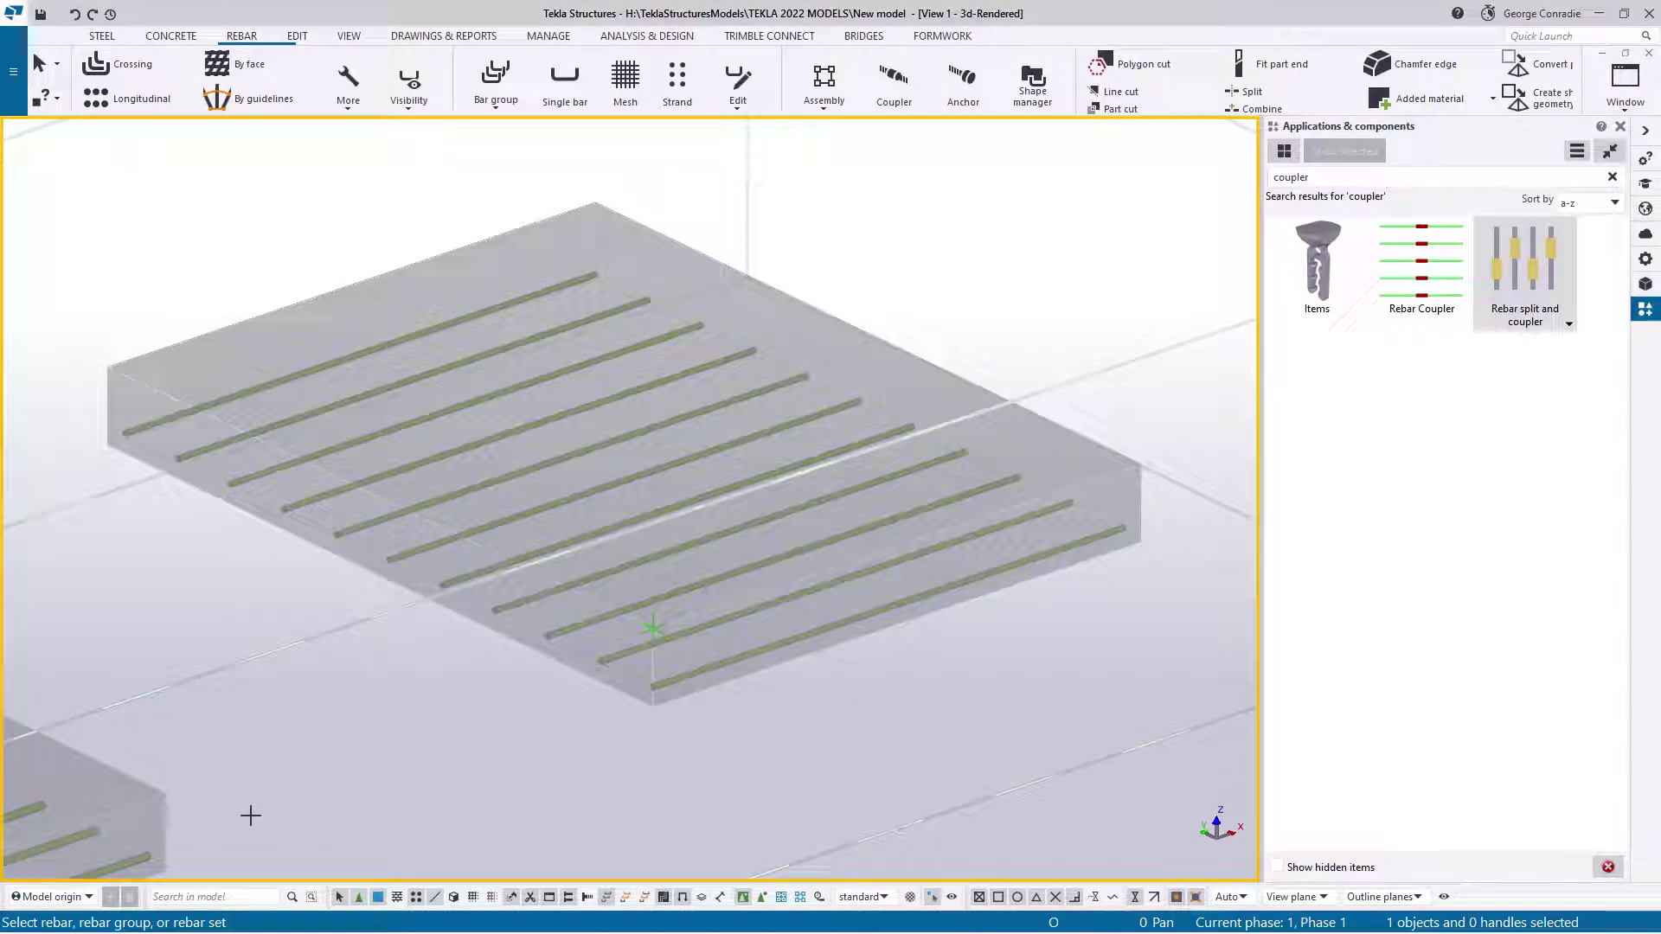
click(884, 609)
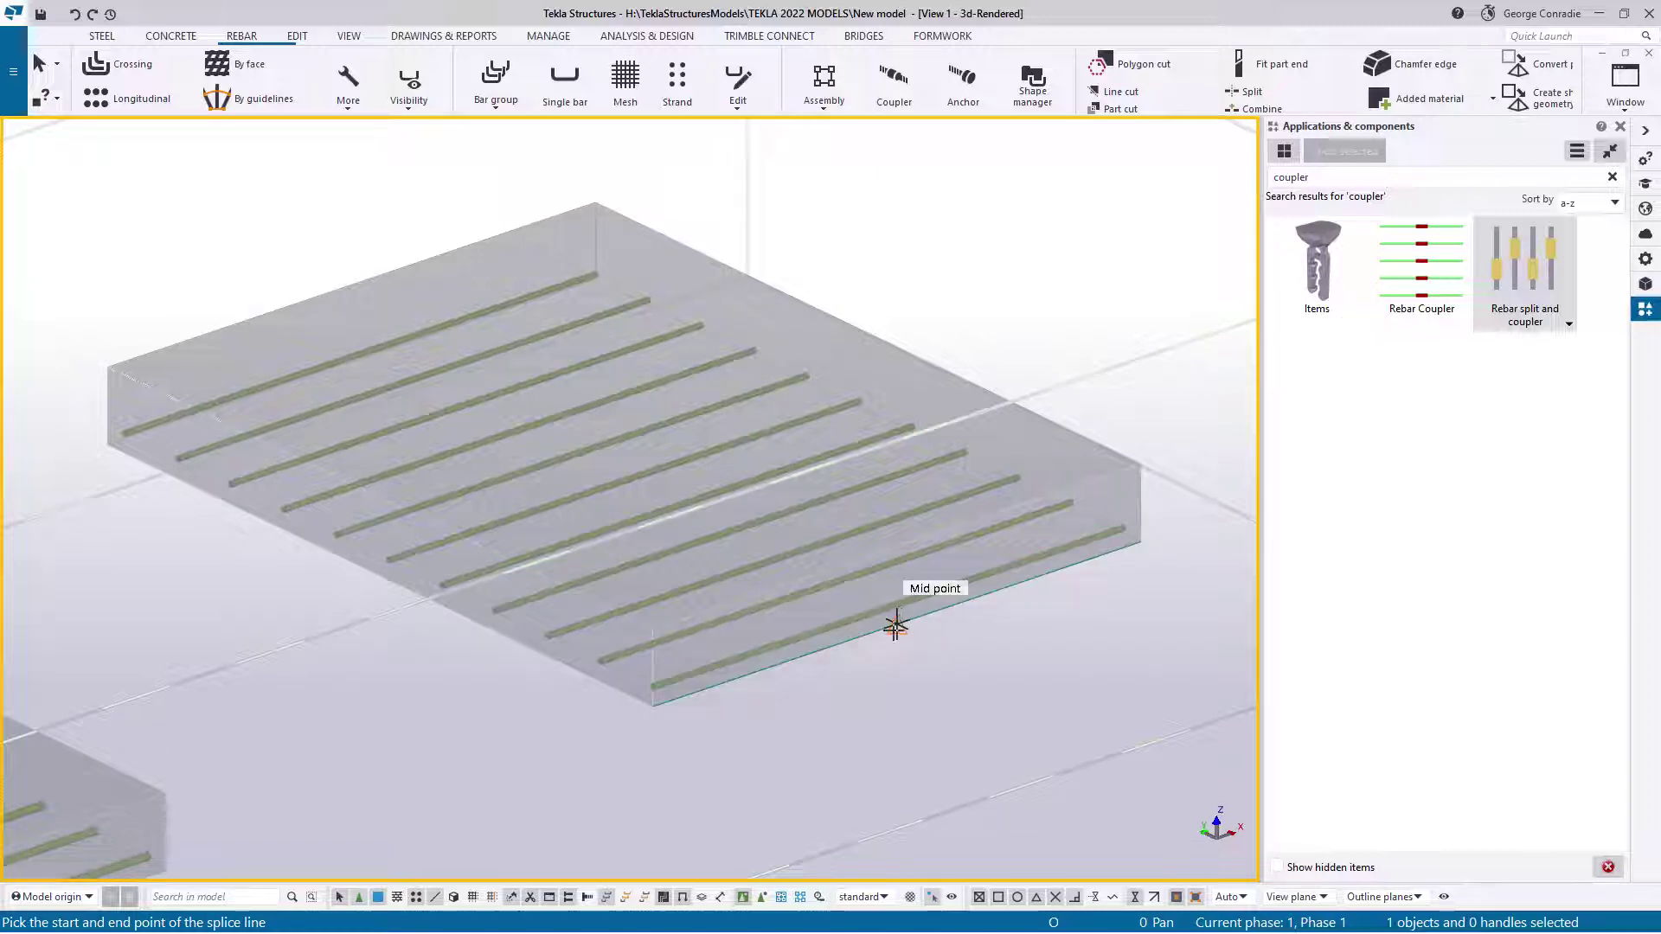
click(897, 625)
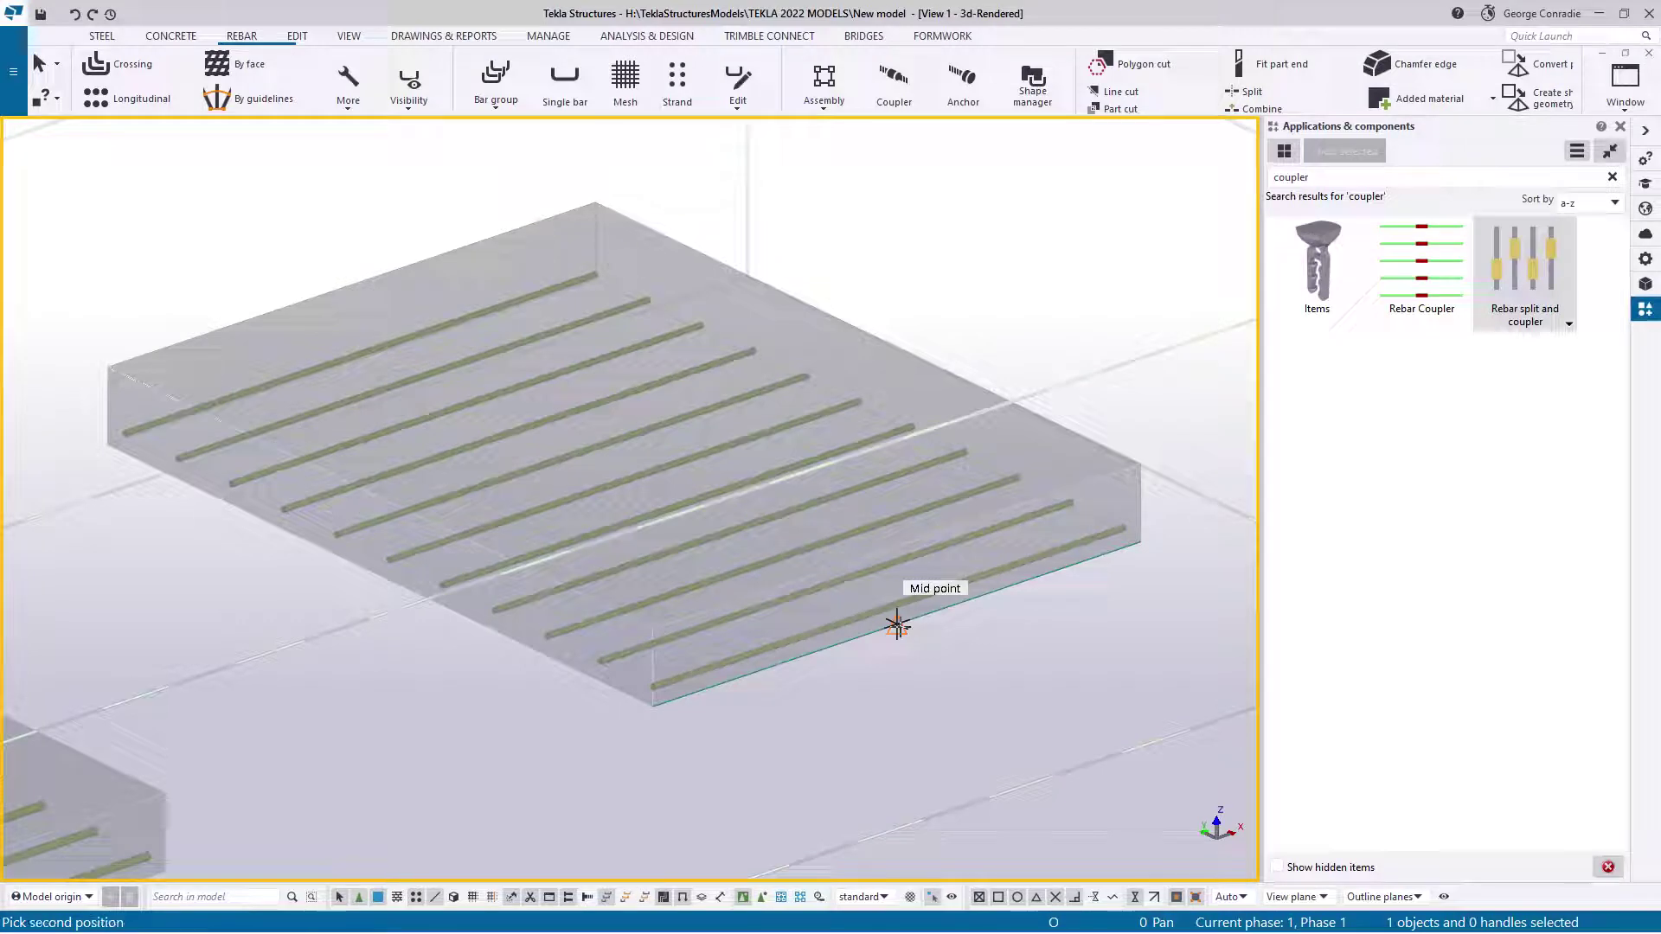
scroll(865, 631, up, 2)
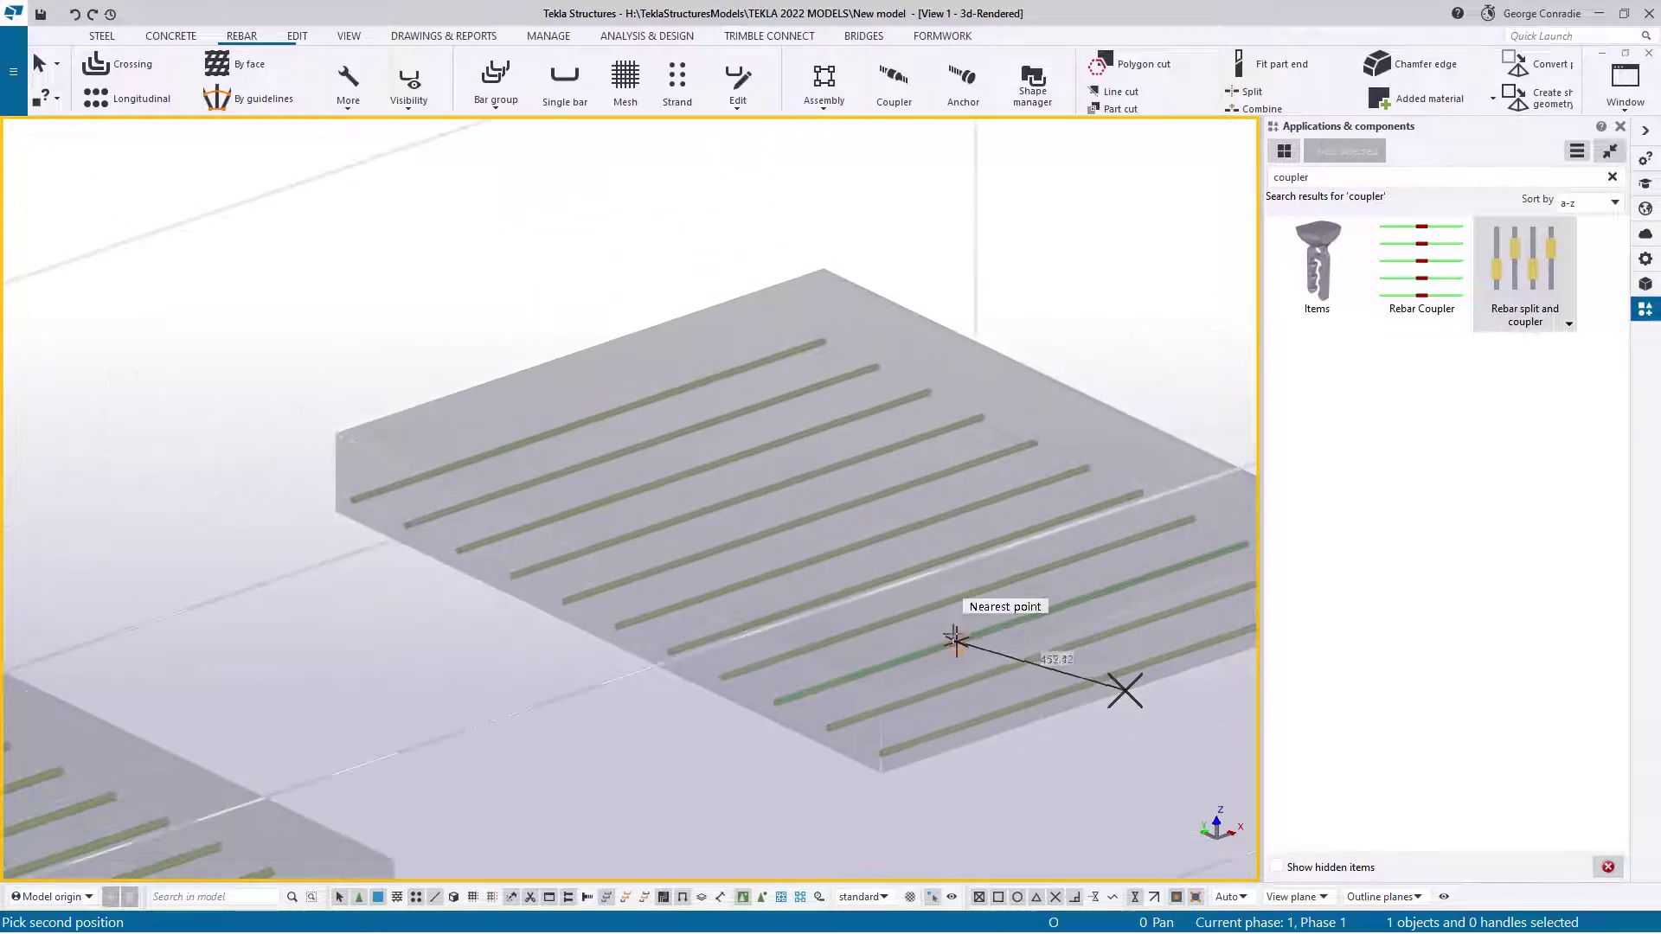
middle_drag(804, 560, 1088, 579)
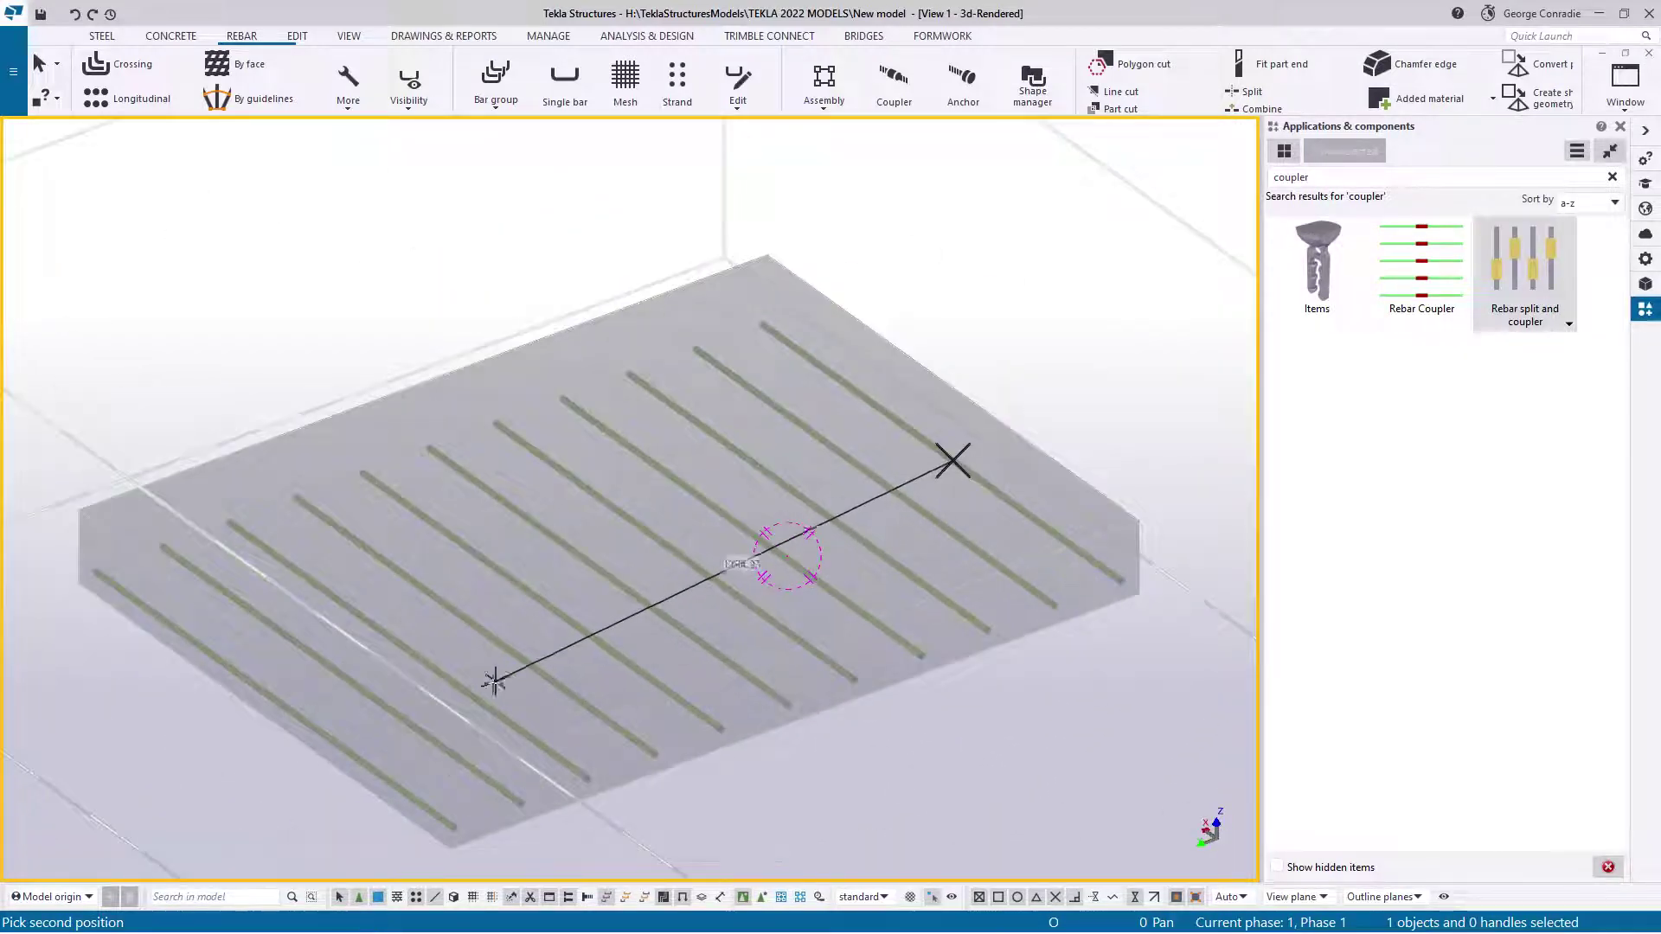
click(277, 730)
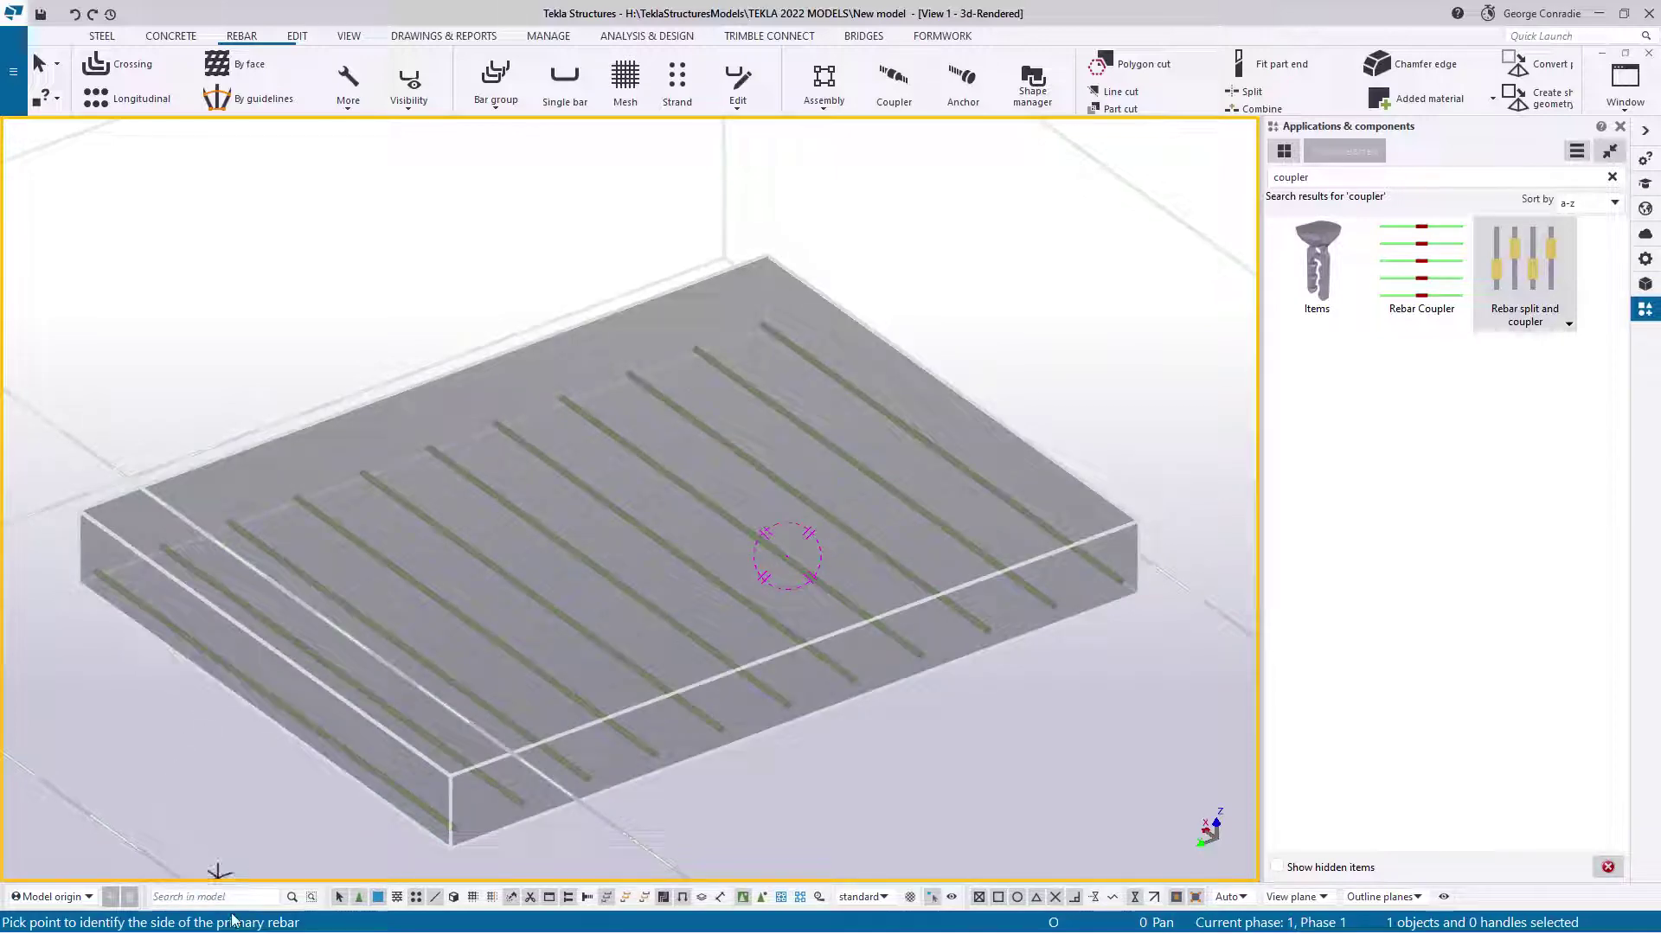
ctrl+middle_drag(928, 473, 641, 471)
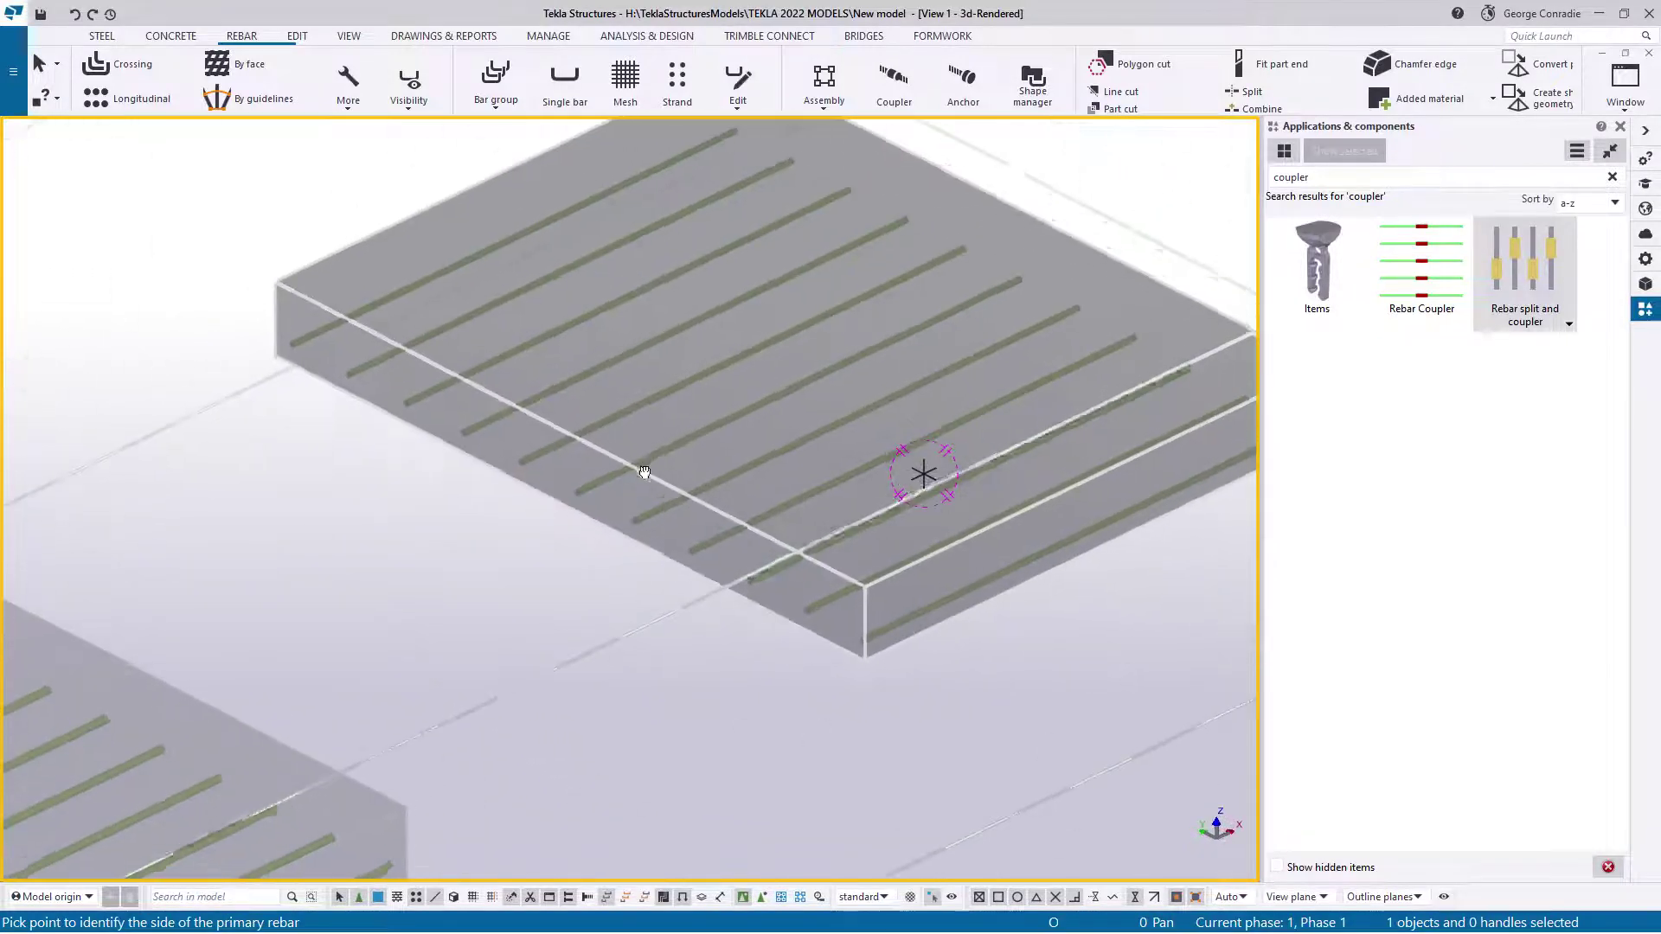
scroll(782, 557, up, 5)
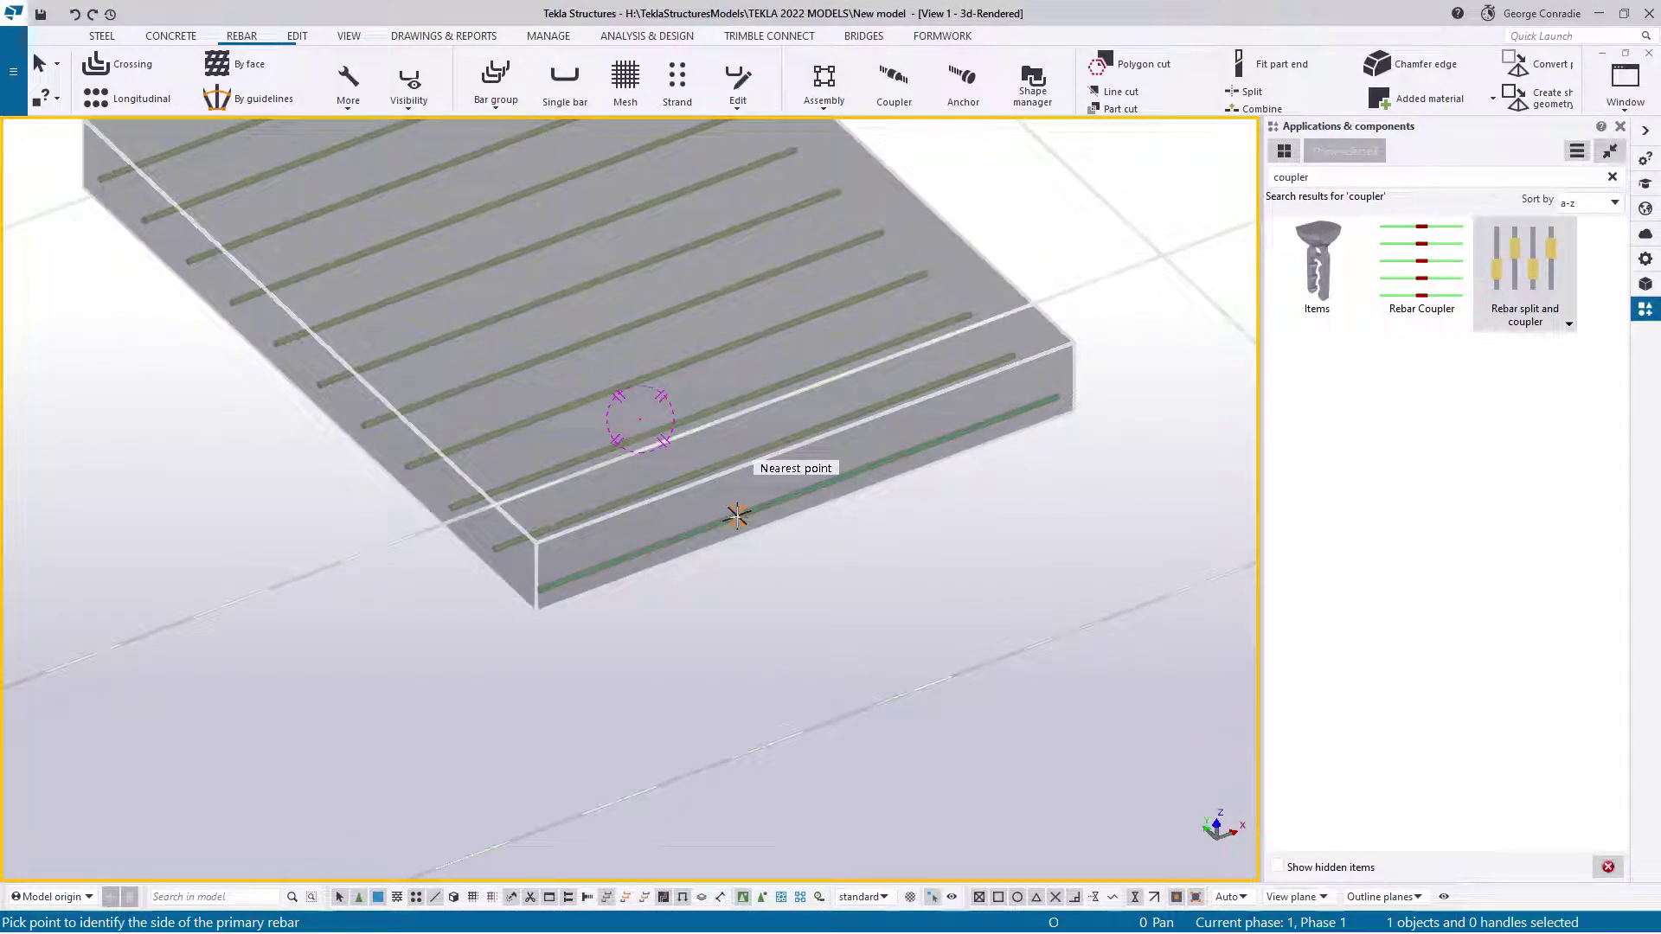
click(737, 516)
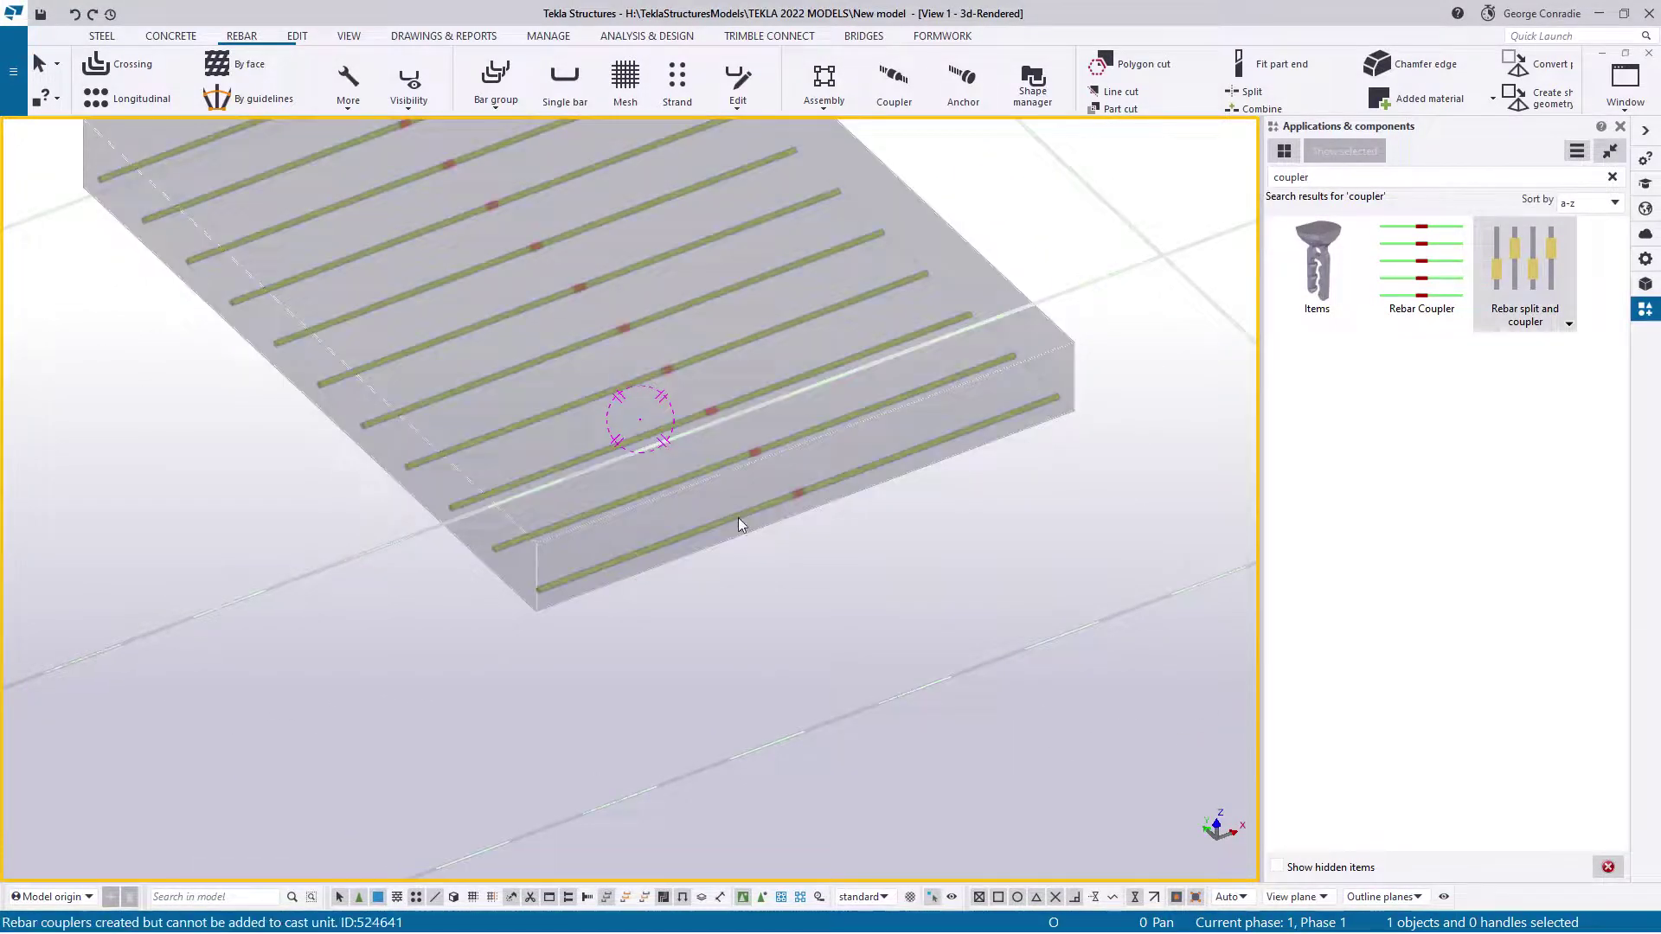
scroll(739, 517, up, 3)
scroll(817, 518, up, 3)
right_click(915, 530)
click(934, 546)
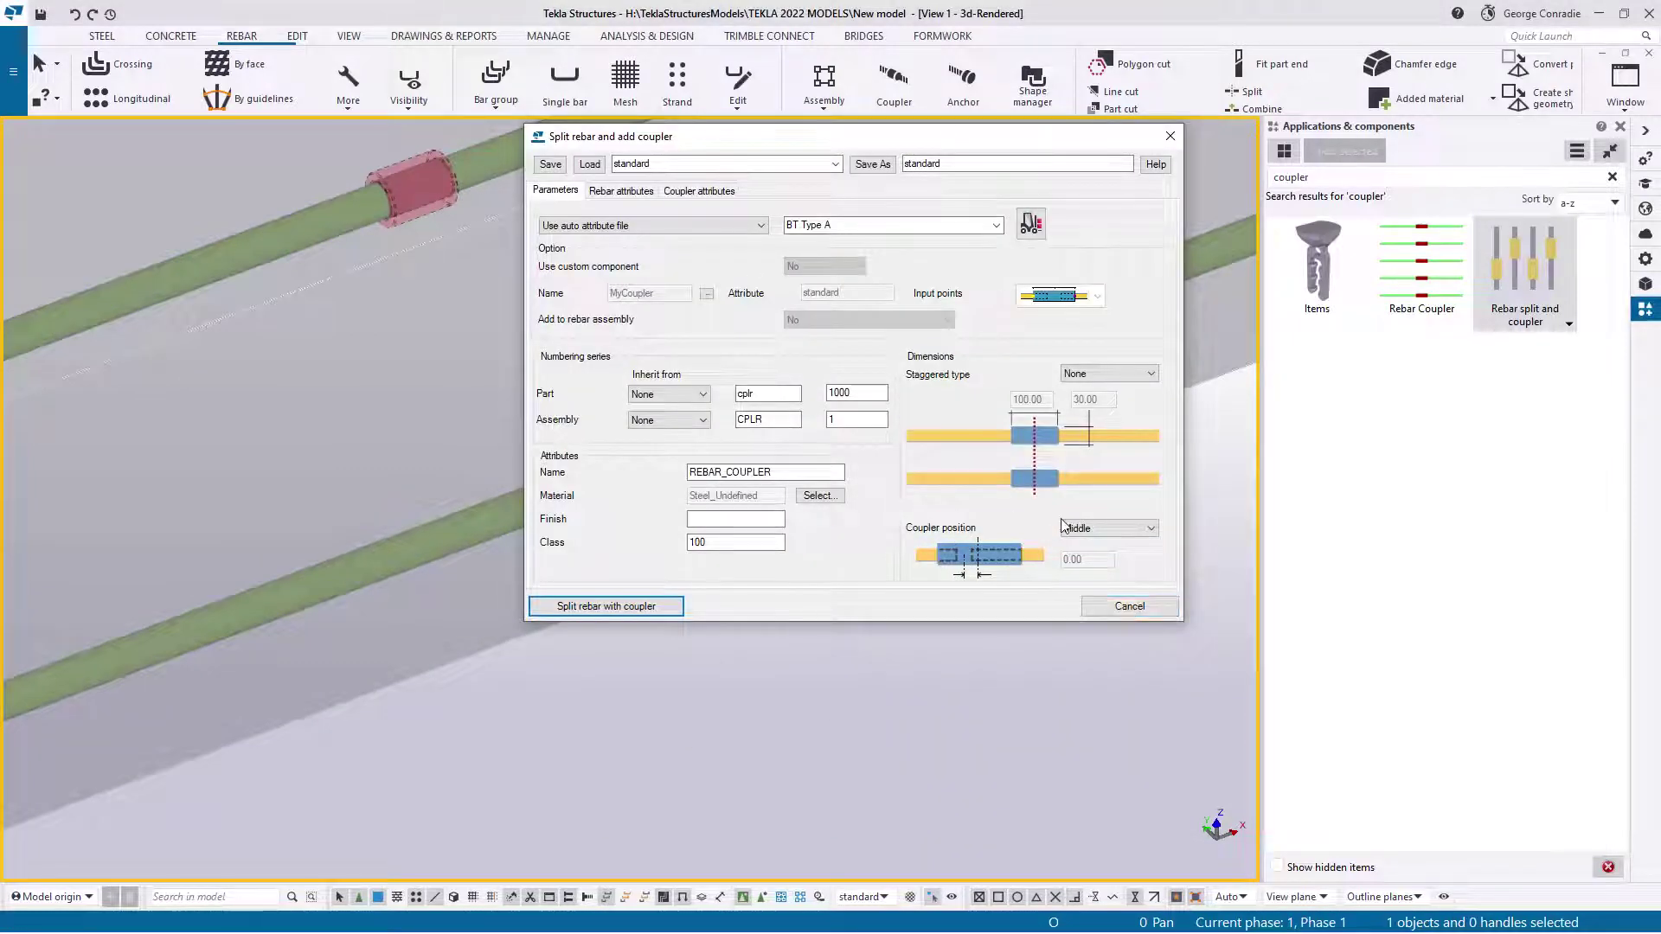
click(1129, 606)
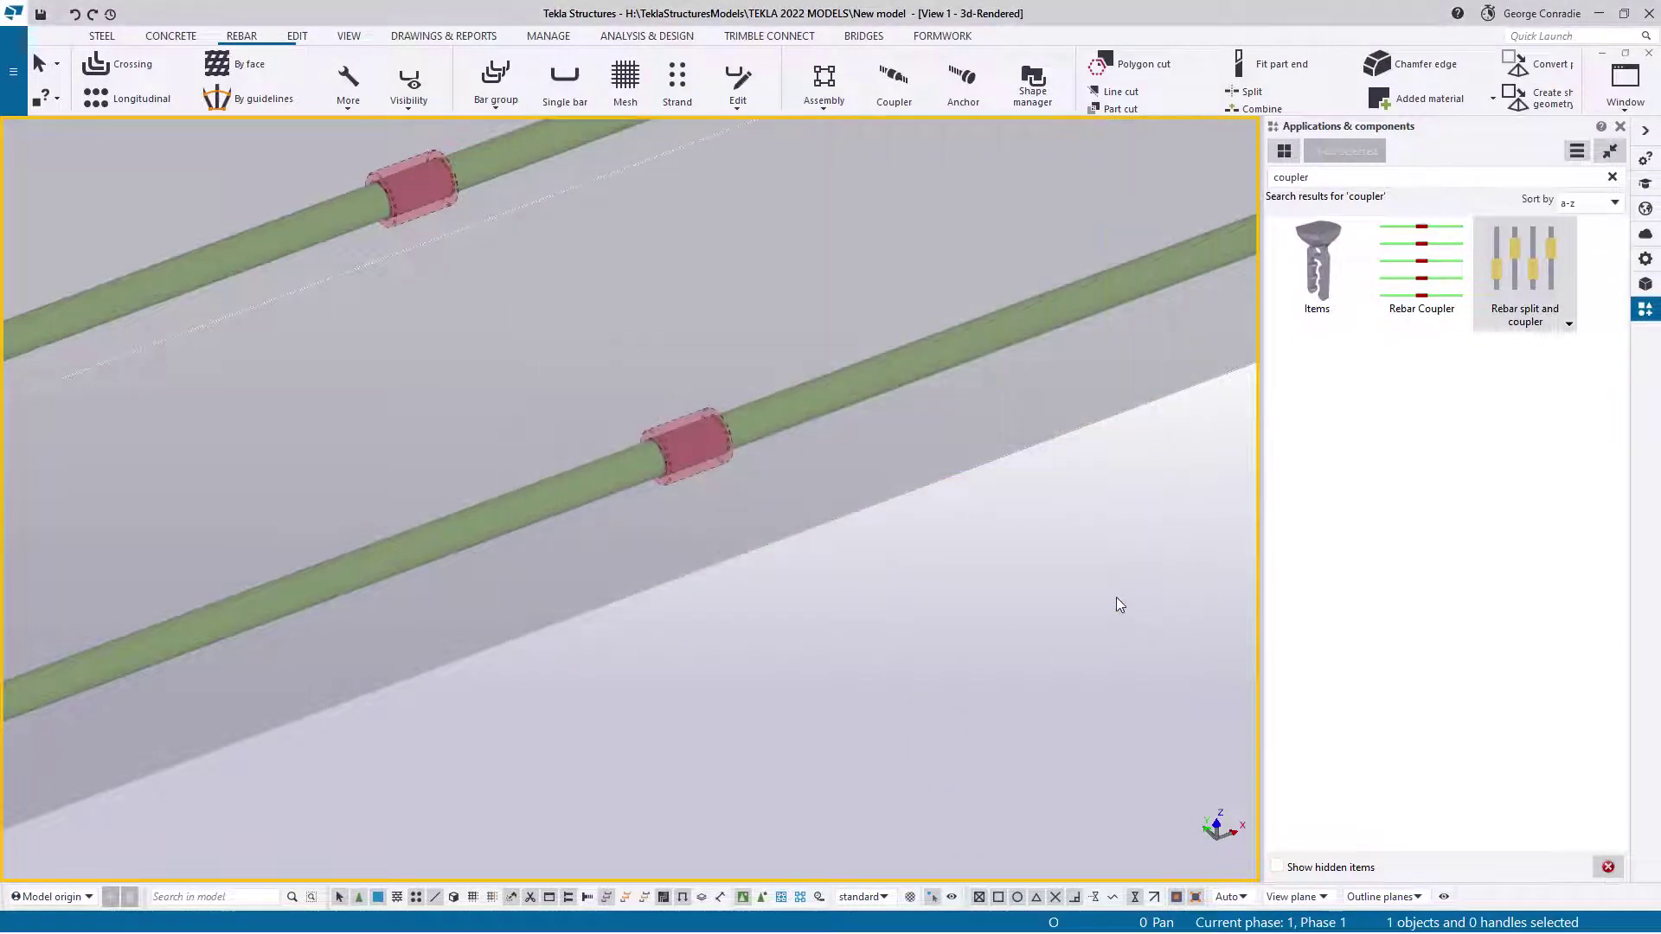
- Examine up close the coupler on the bar nearest the slab's edge and how the bar ends fit into it
right_click(1073, 594)
click(1099, 603)
scroll(688, 476, up, 4)
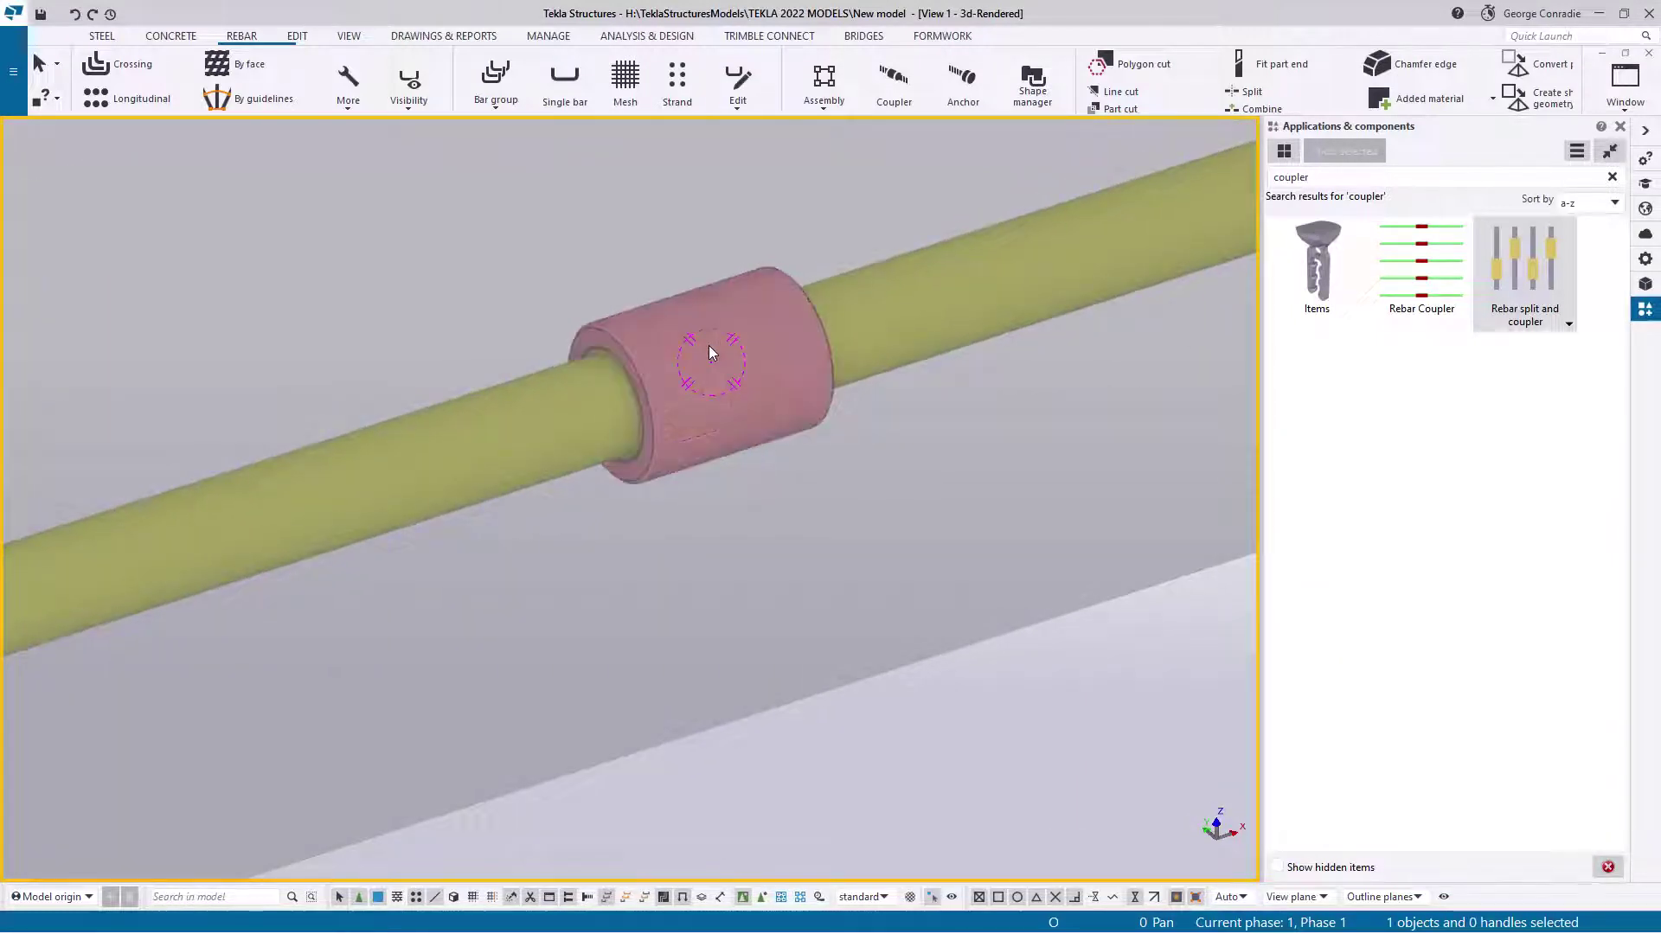
scroll(708, 355, up, 3)
ctrl+middle_drag(699, 315, 564, 362)
scroll(562, 364, up, 4)
scroll(520, 372, up, 2)
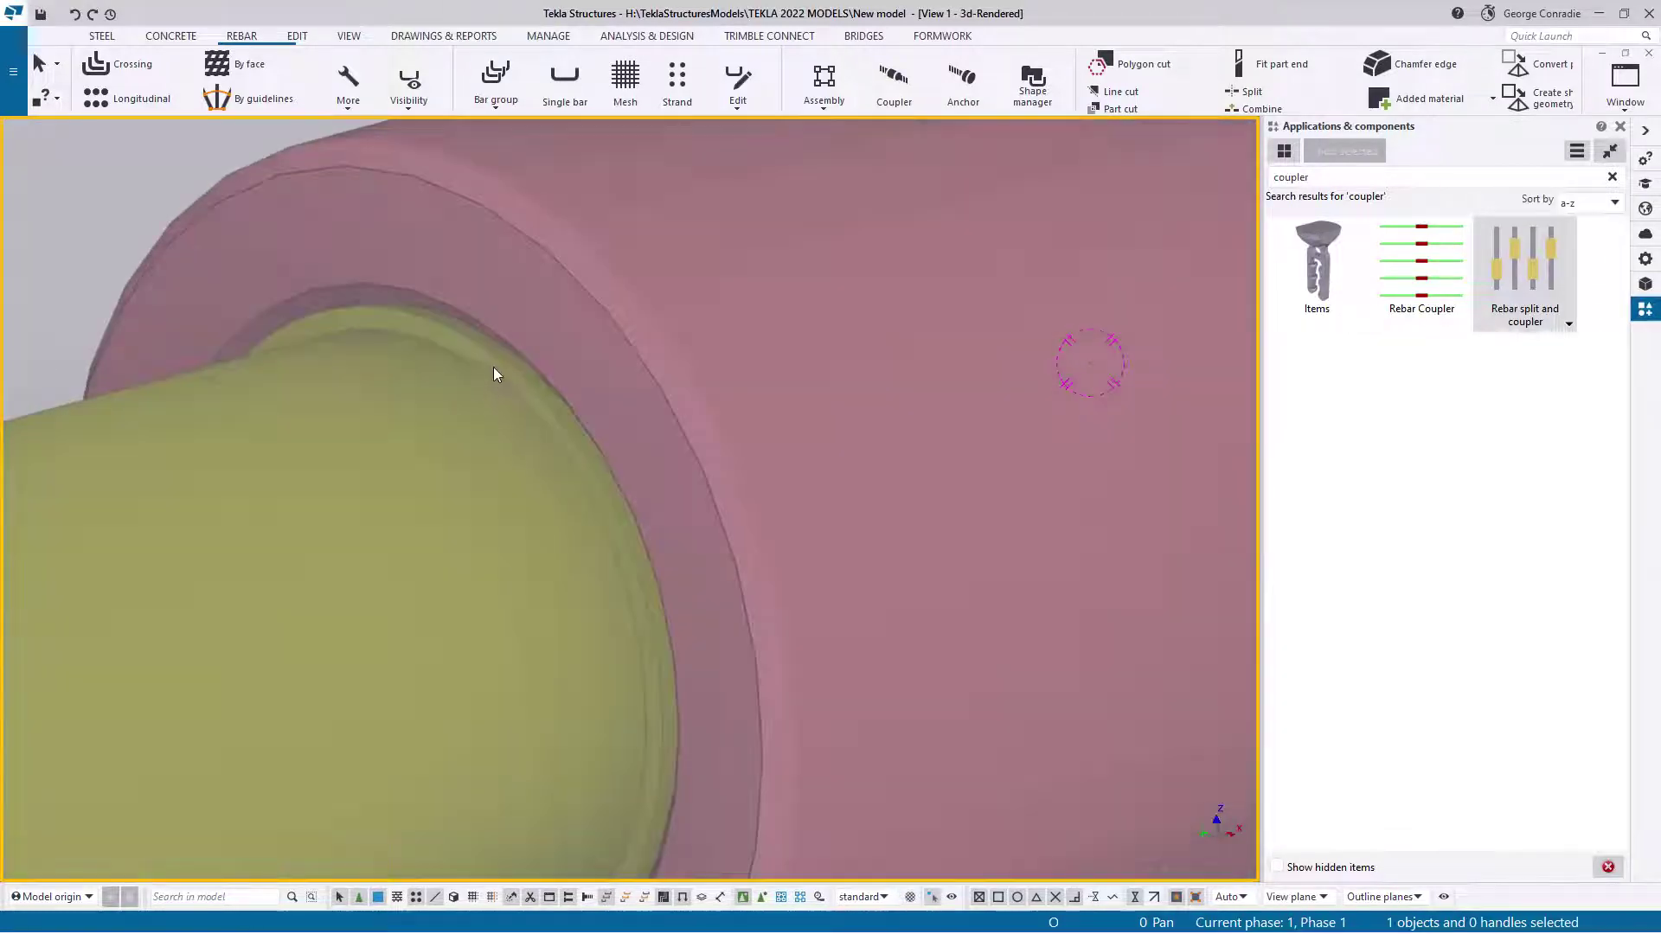
scroll(490, 372, down, 8)
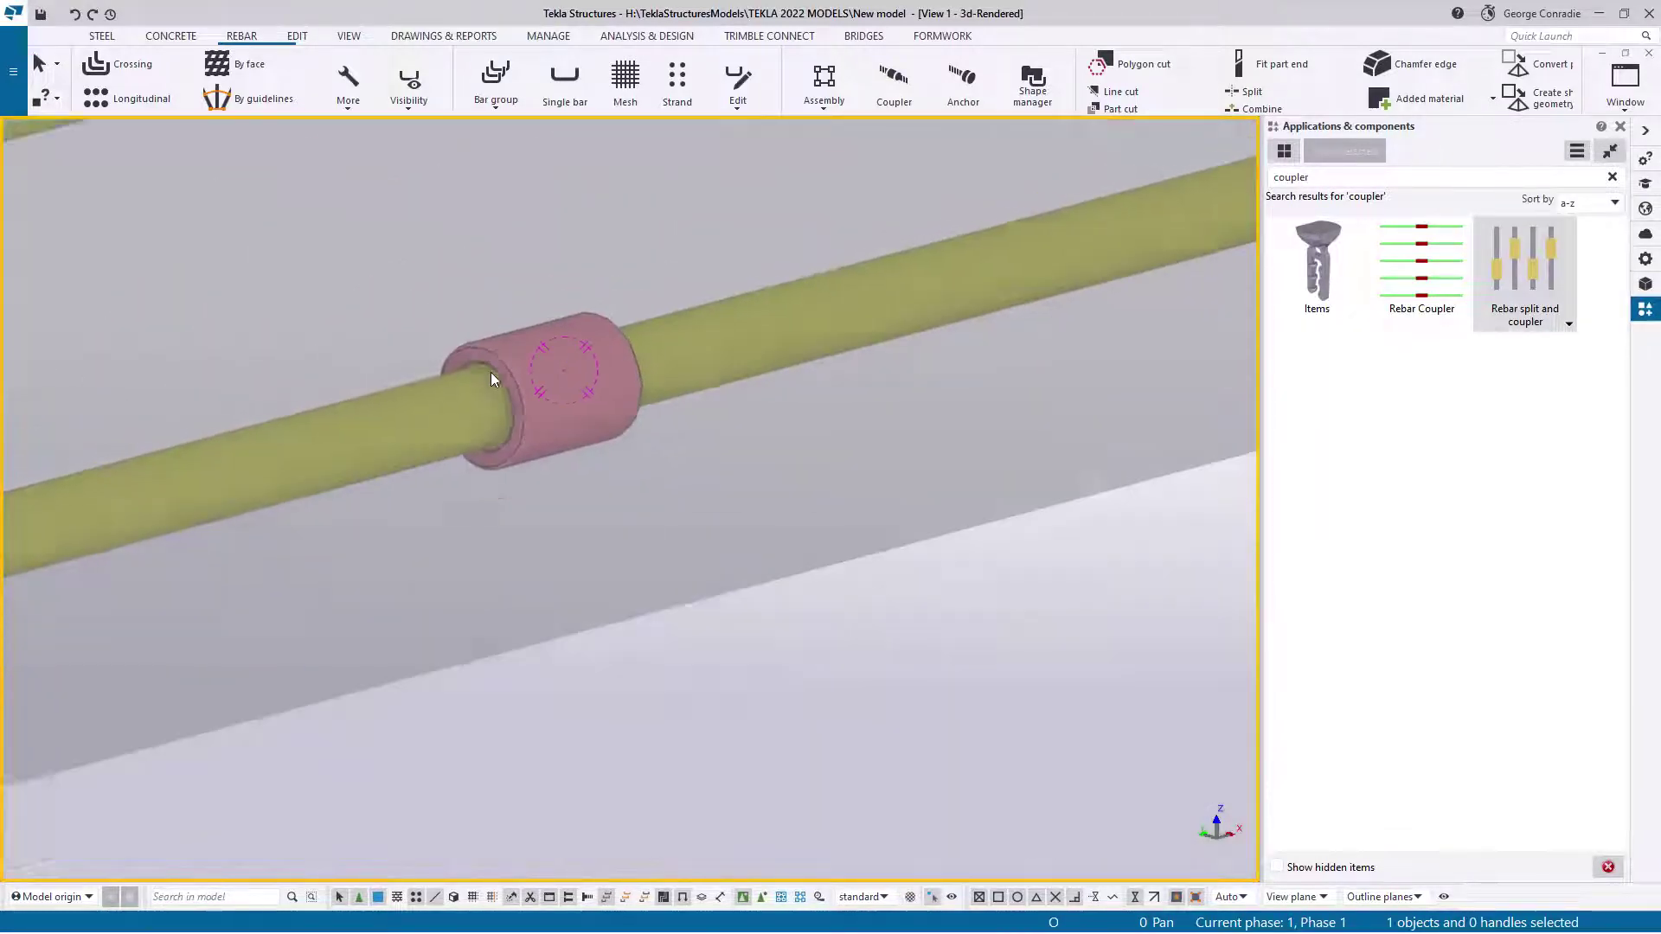
- Review the coupler fields in the user-defined attributes of the split rebar set, and close them without changes
click(716, 338)
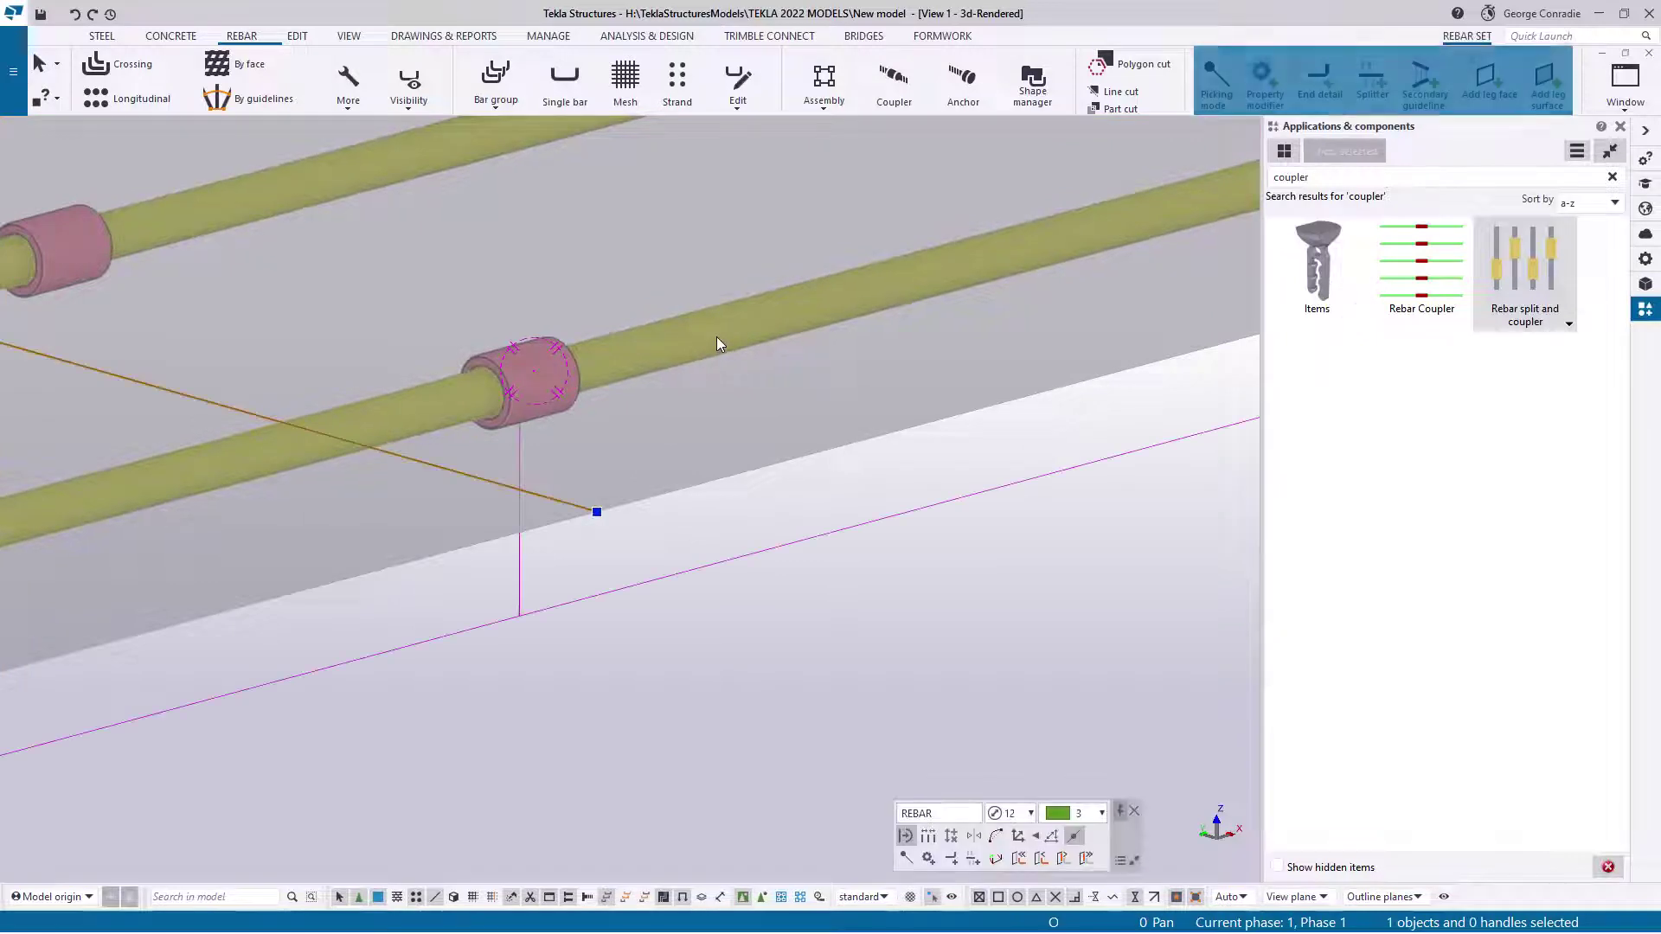
right_click(716, 337)
click(786, 393)
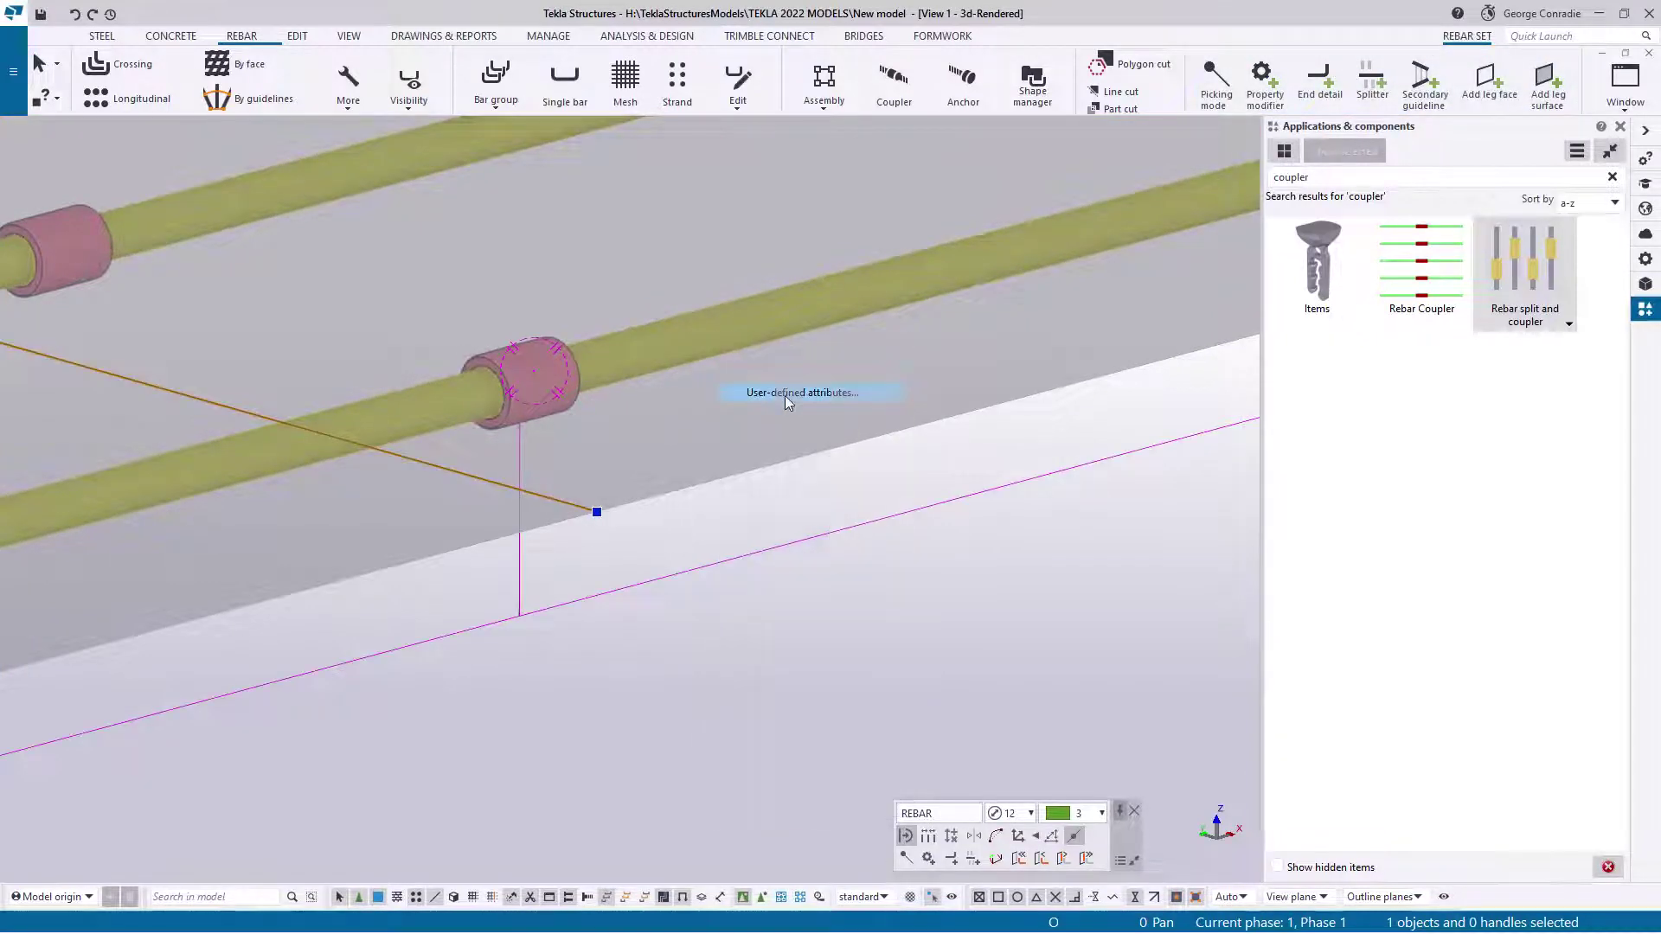
click(413, 301)
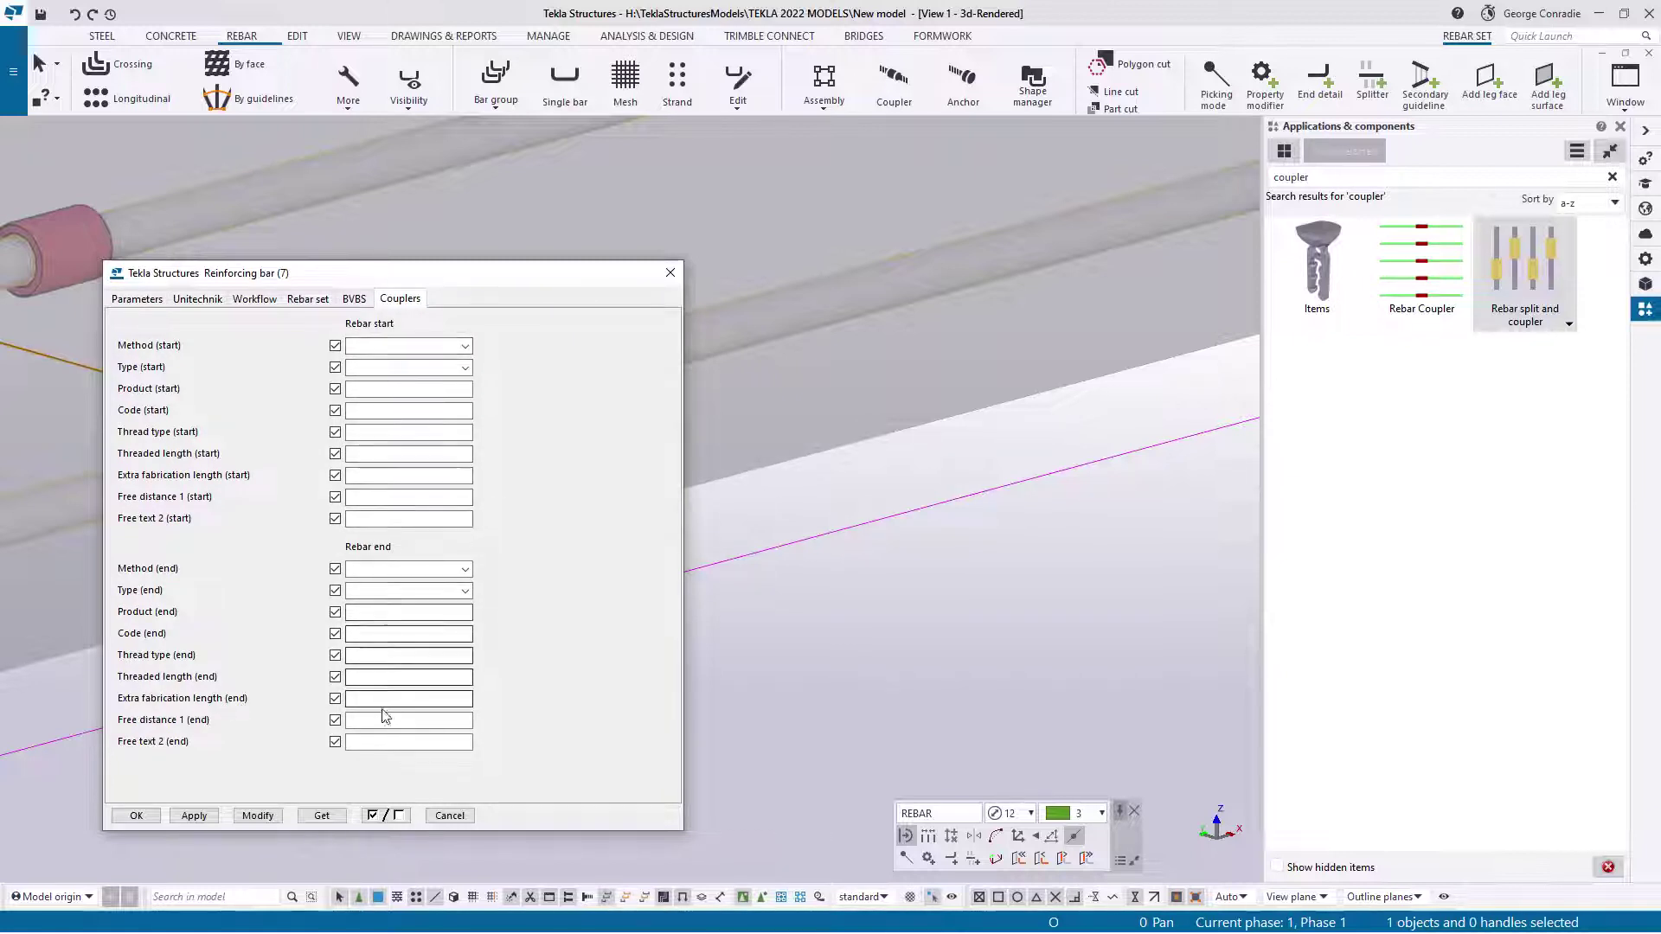
click(671, 272)
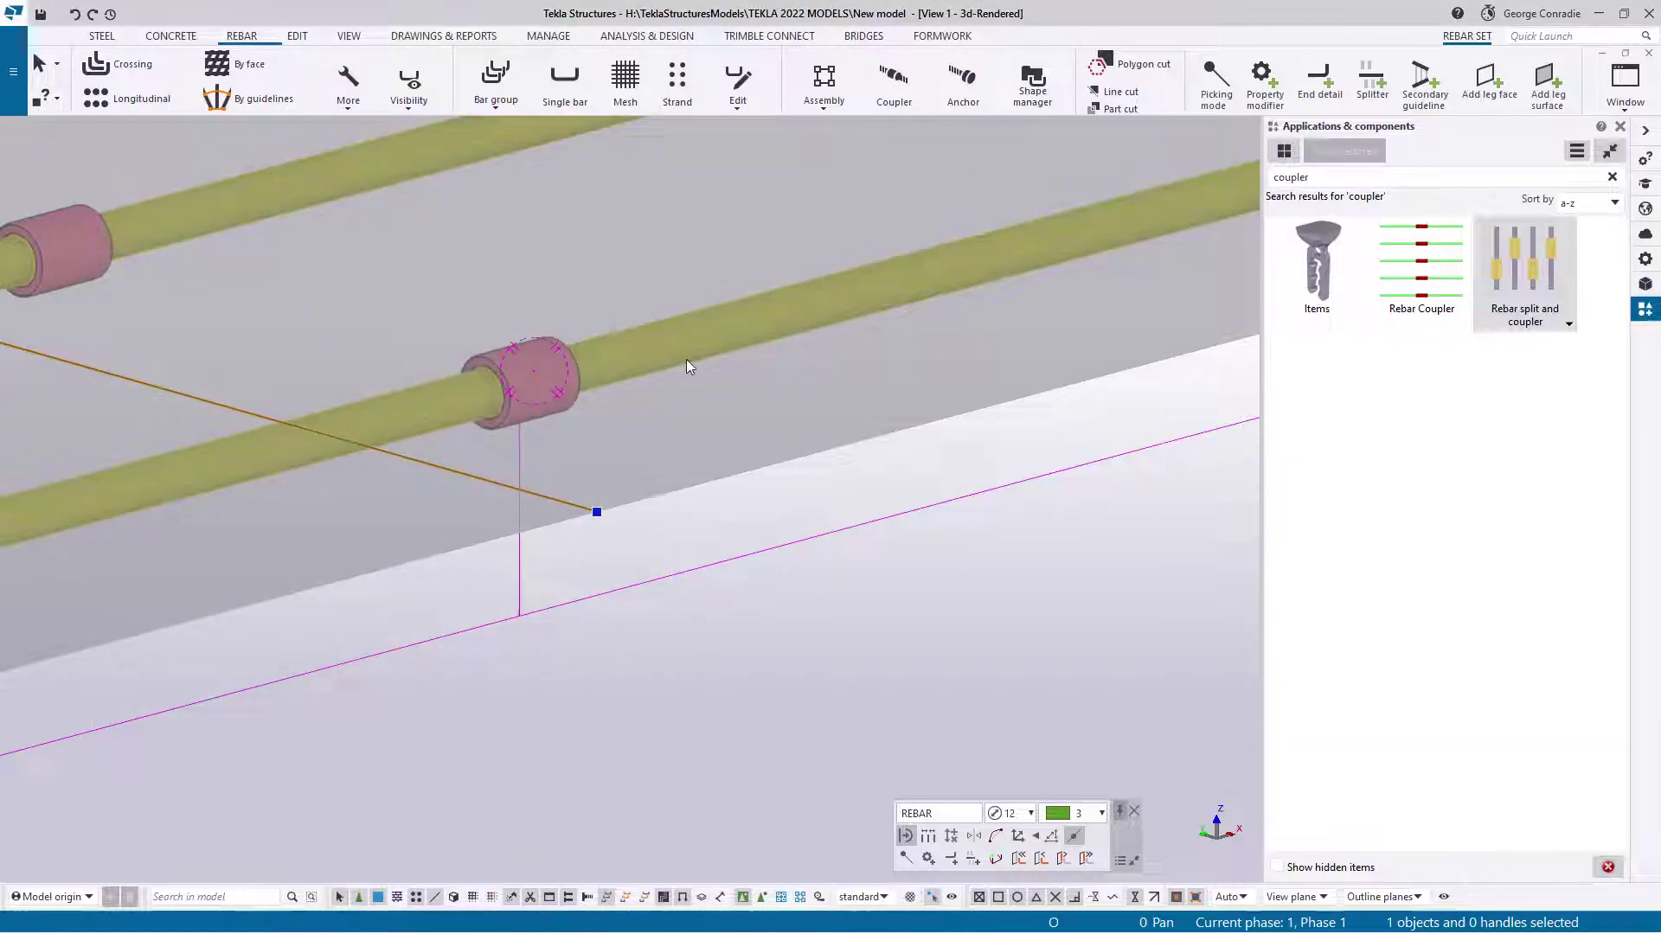
- Review the split bars in the Organizer's Rebar List, including their lengths, coupler methods, thread lengths and thread types
scroll(686, 360, down, 3)
scroll(730, 366, down, 3)
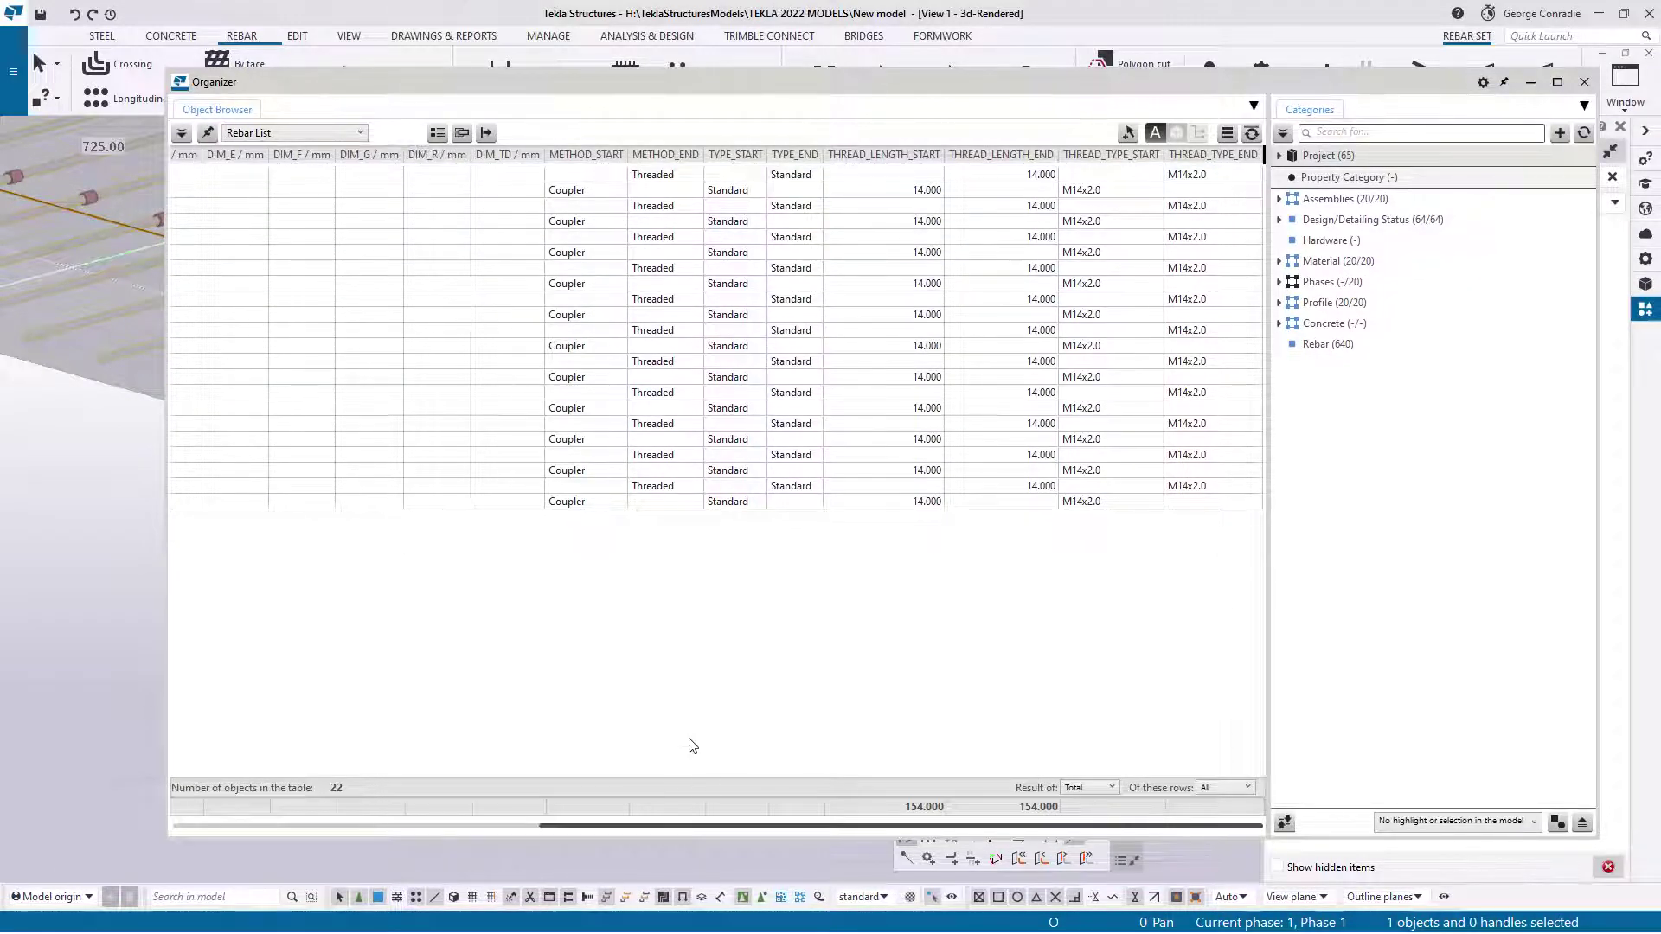
drag(703, 830, 178, 836)
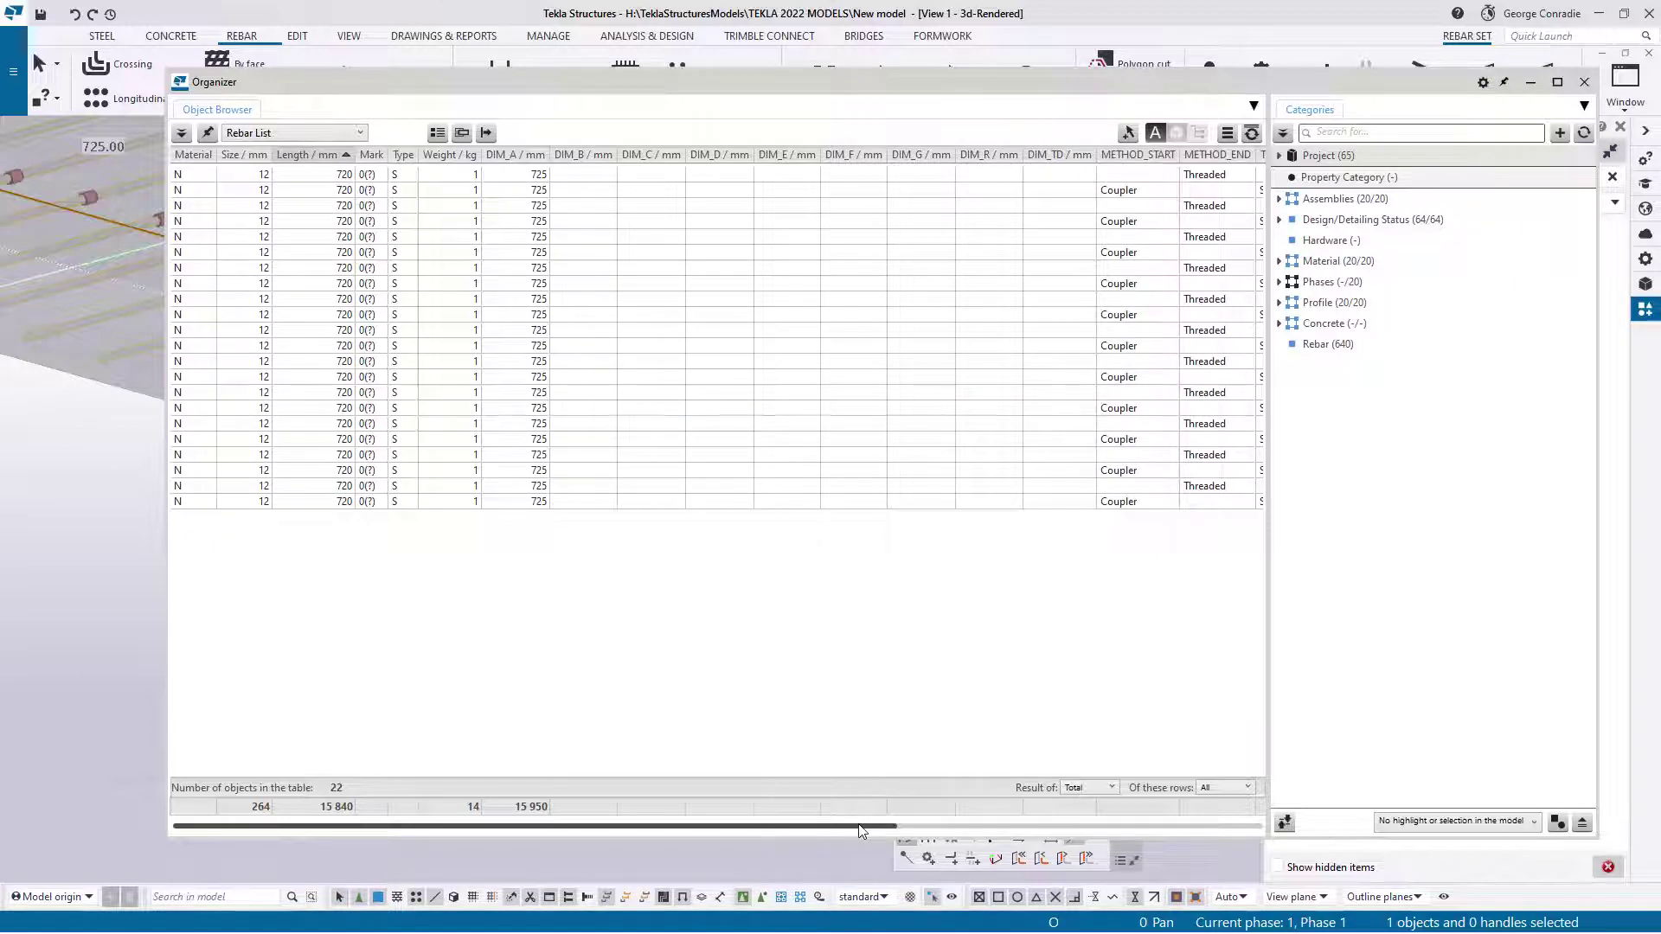
drag(861, 830, 1263, 834)
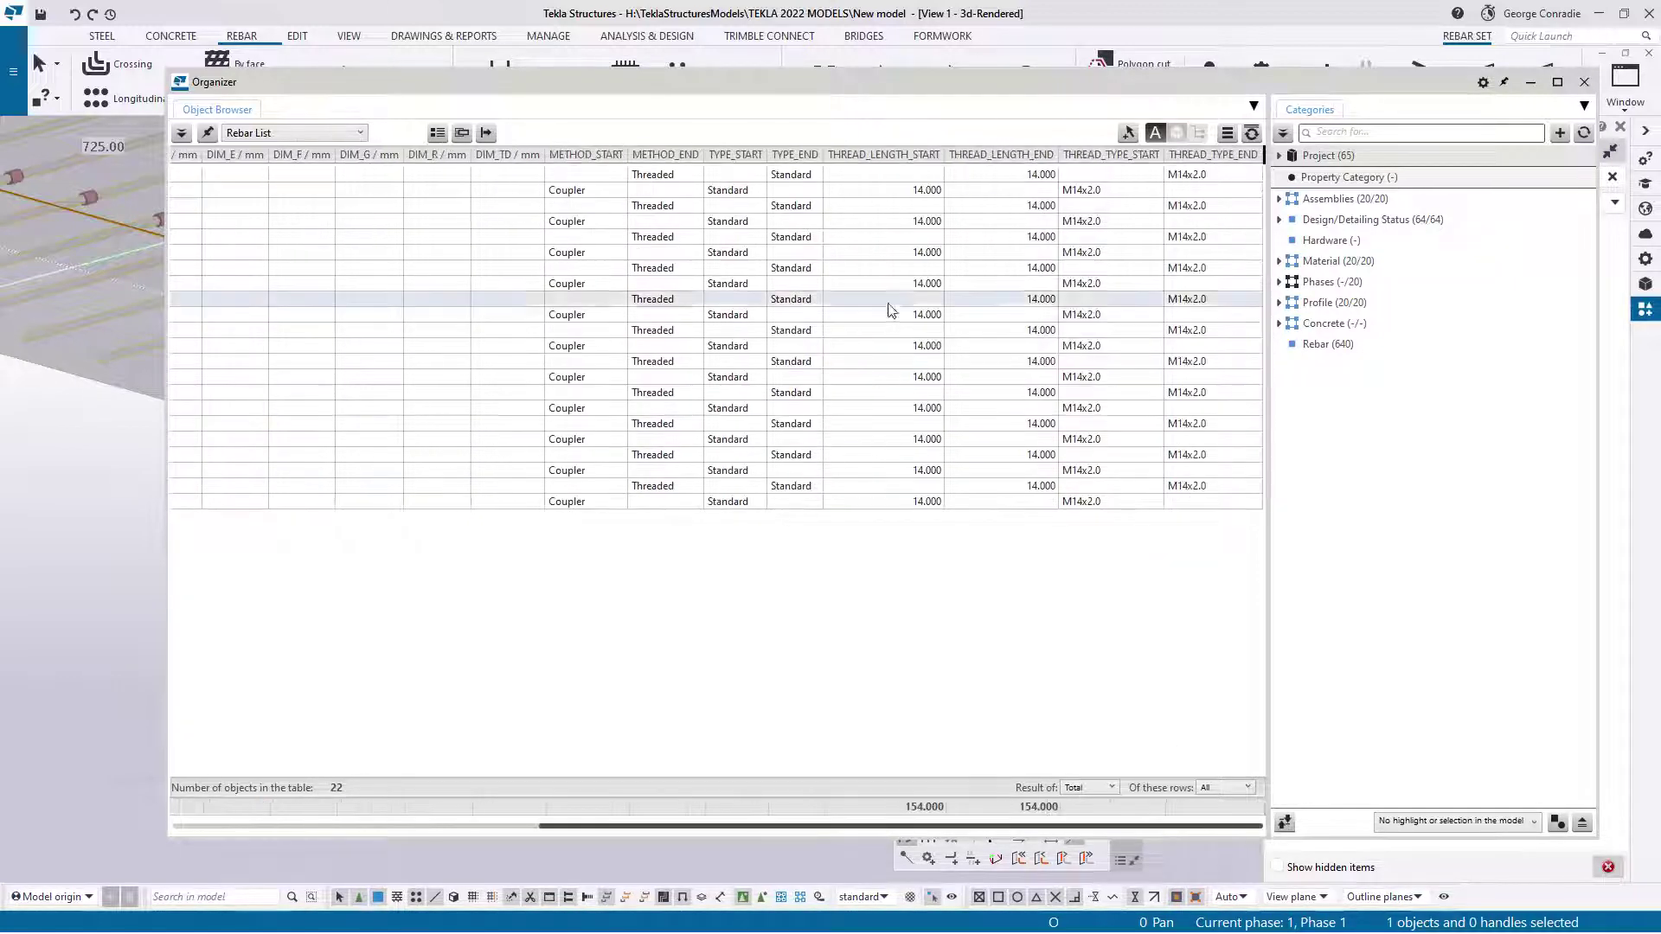
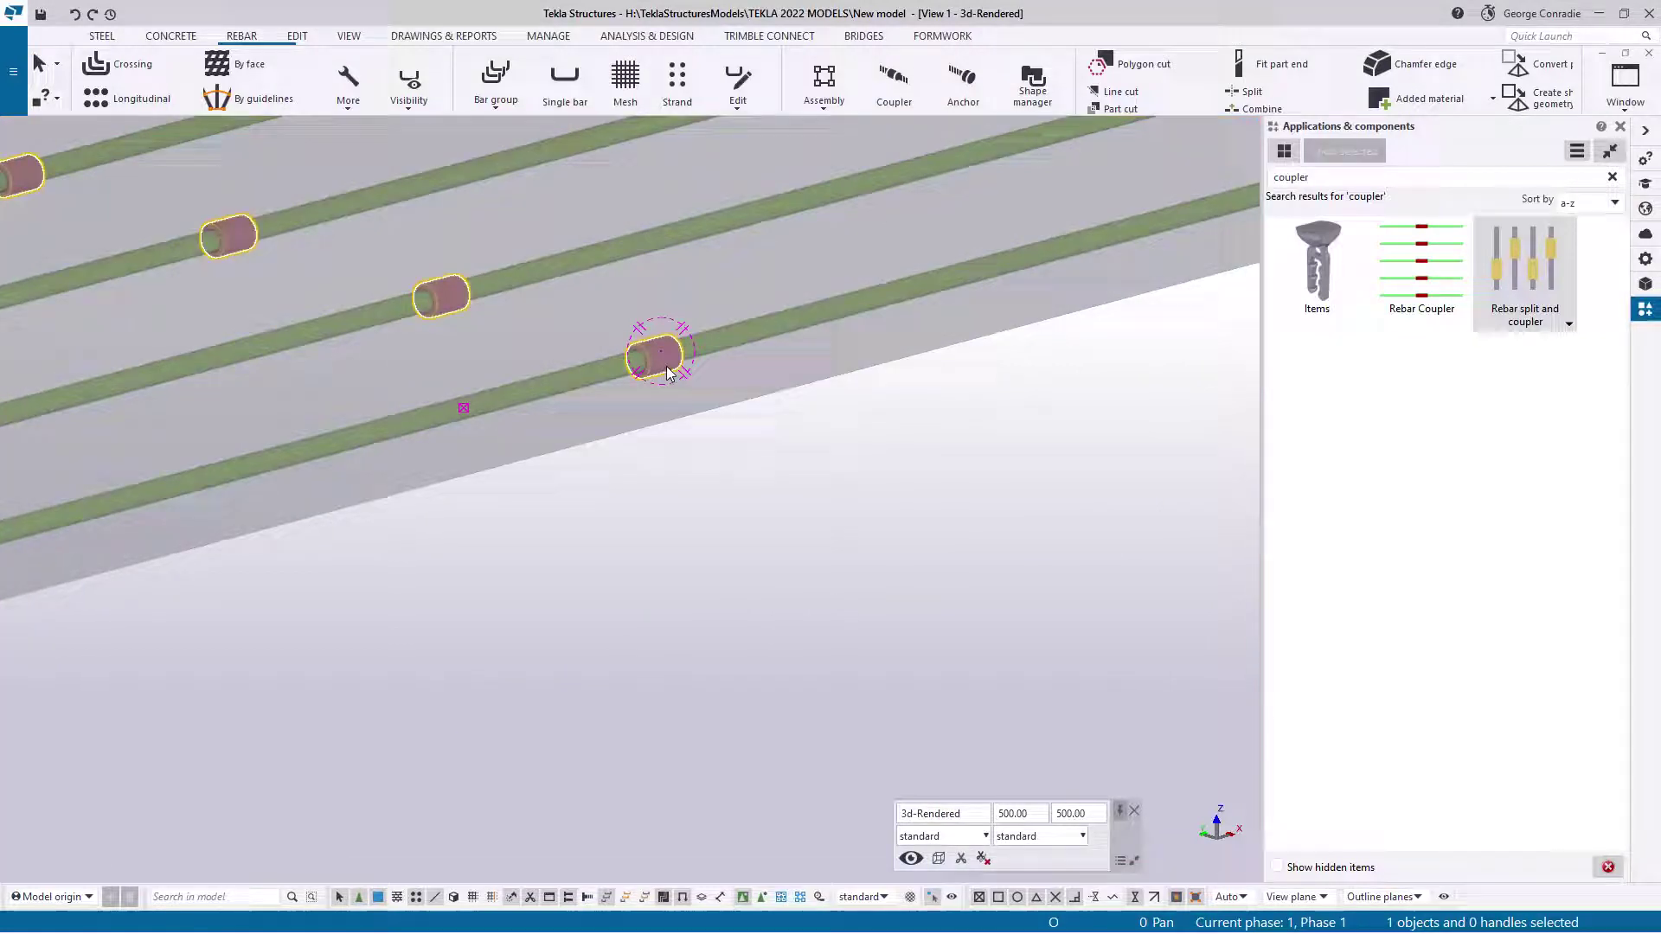
- Open the properties of the inserted rebar coupler and review its rebar attributes and general parameters
double_click(667, 374)
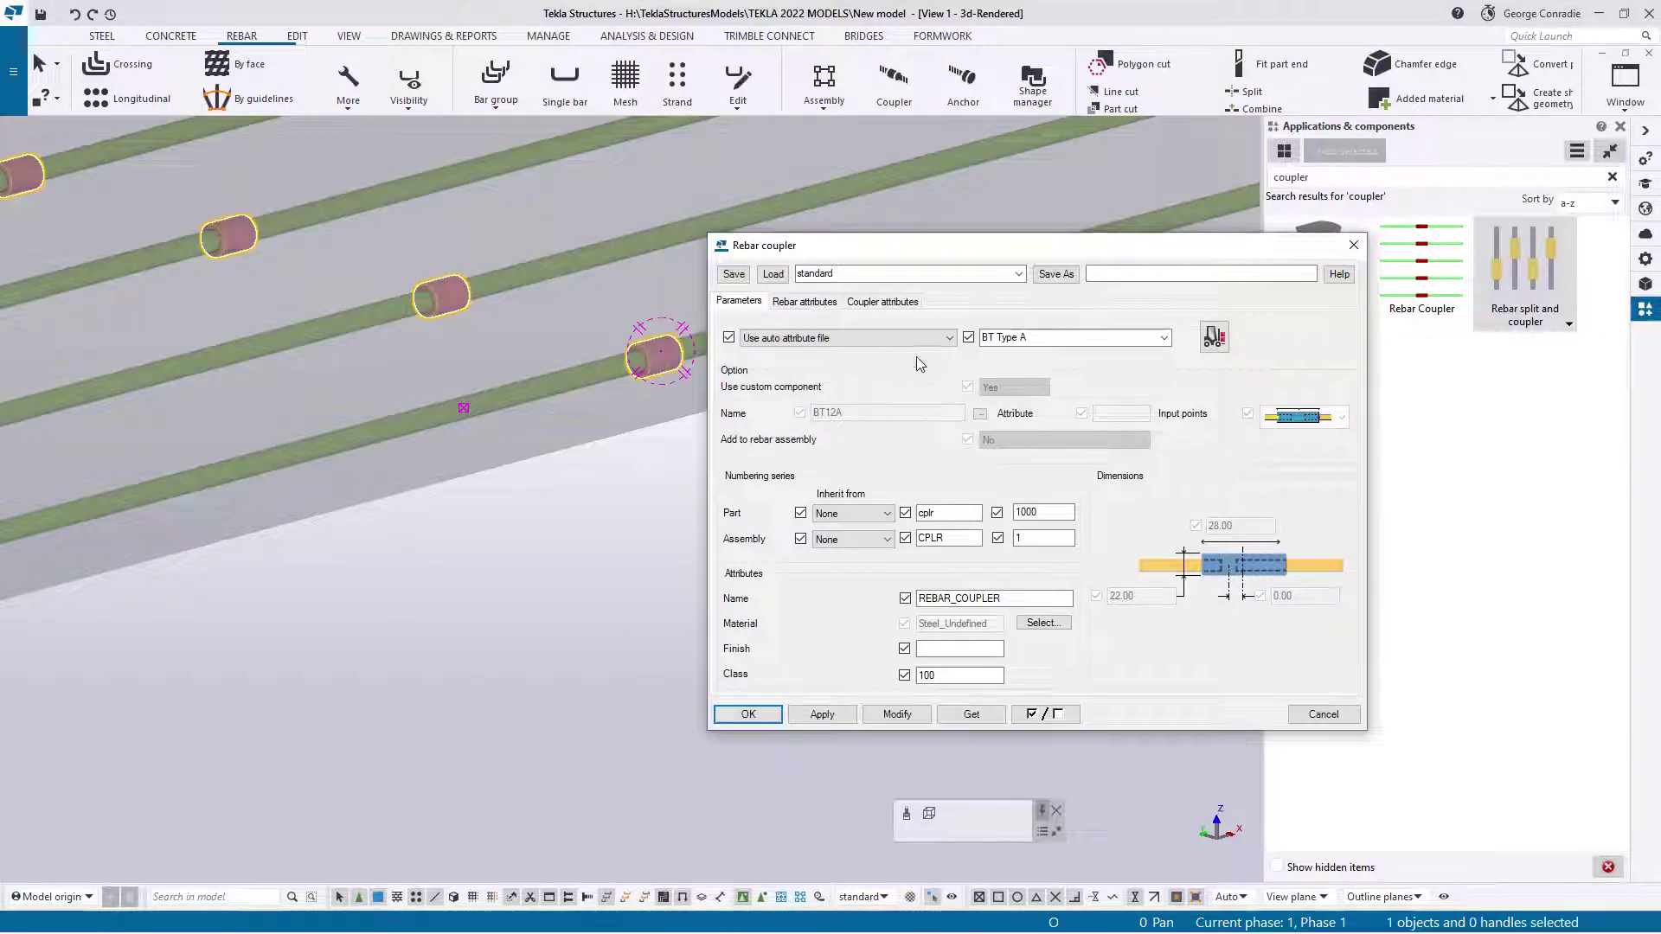
click(807, 303)
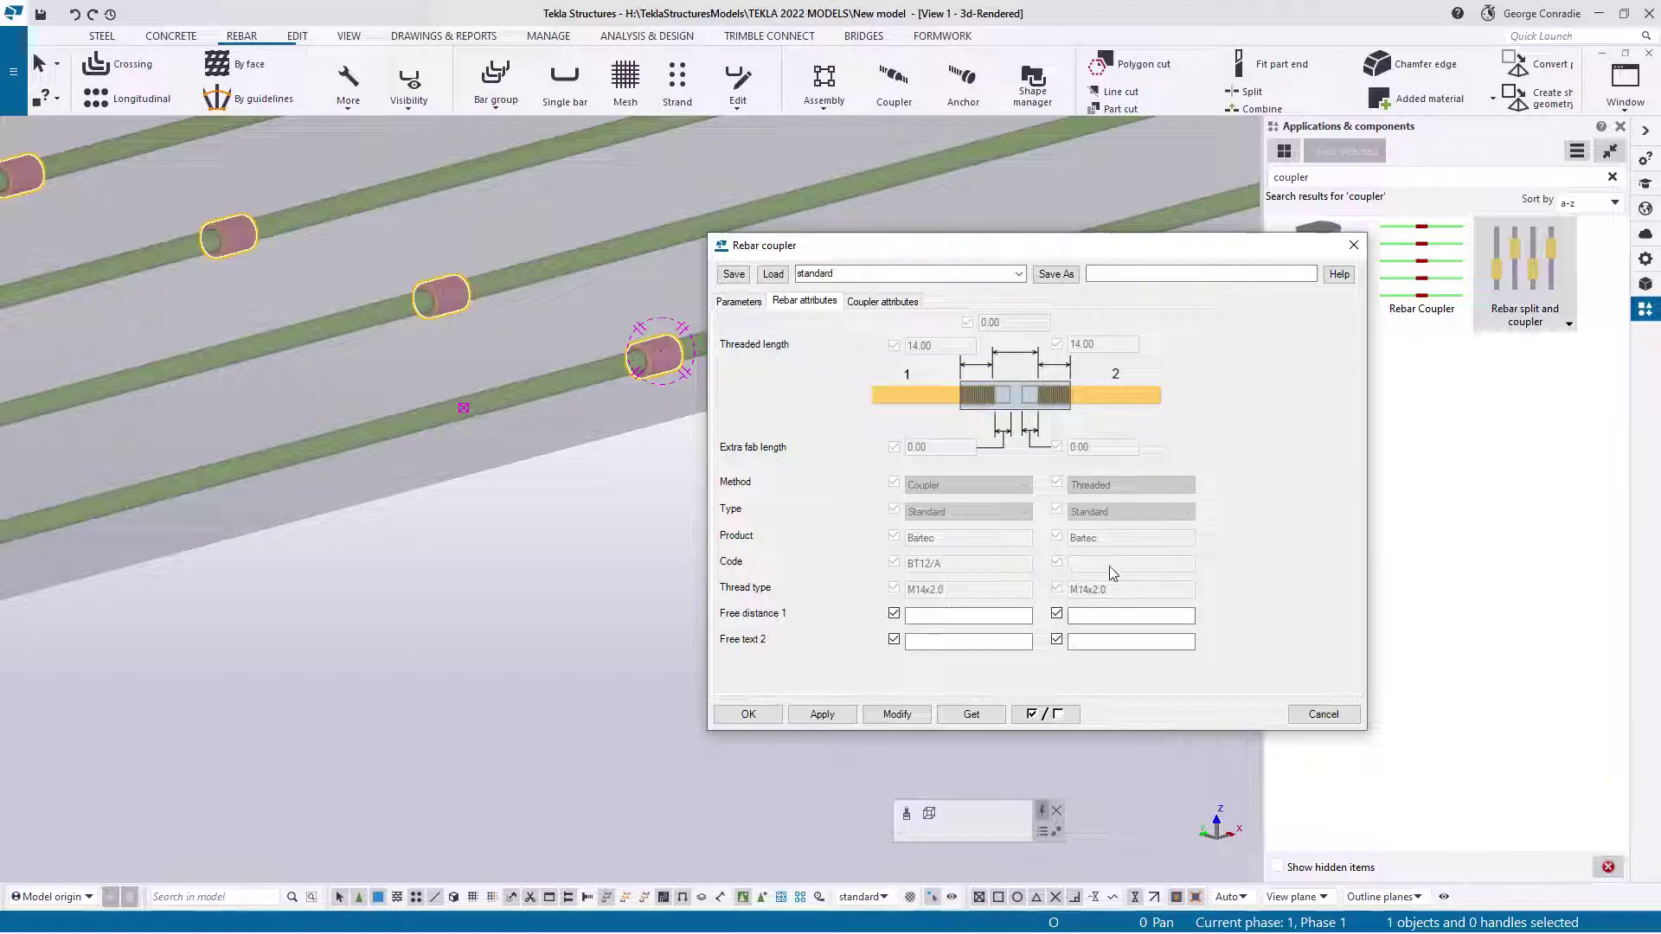
click(743, 302)
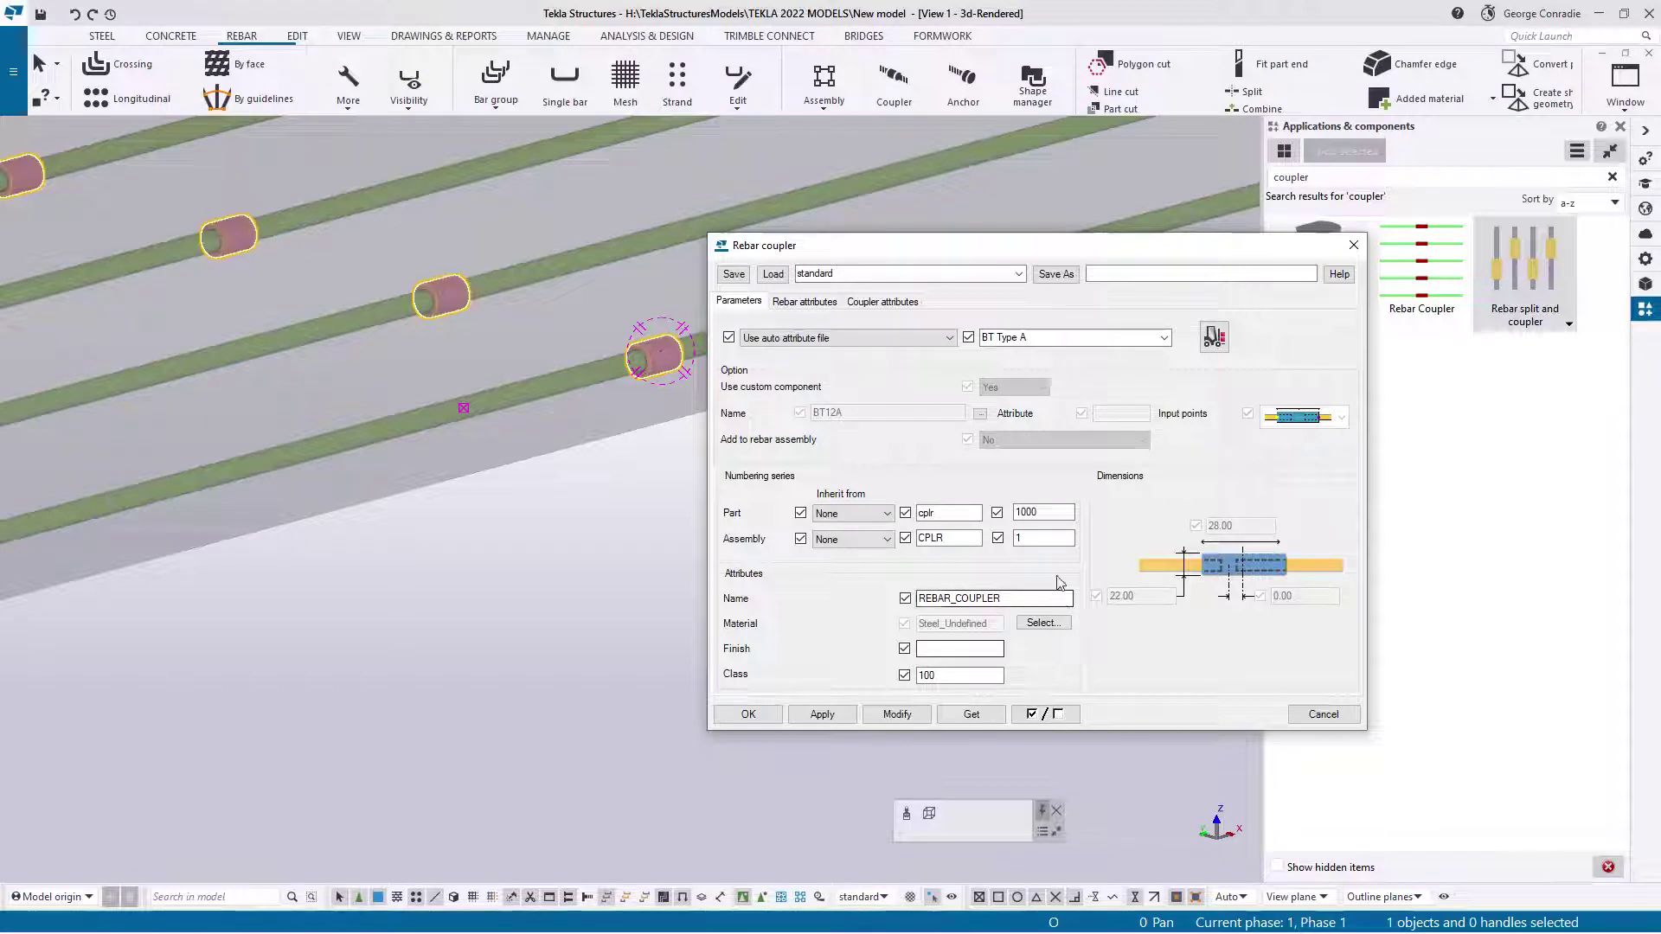
- Switch the rebar coupler to manually entered values and show its editable rebar attributes
click(950, 338)
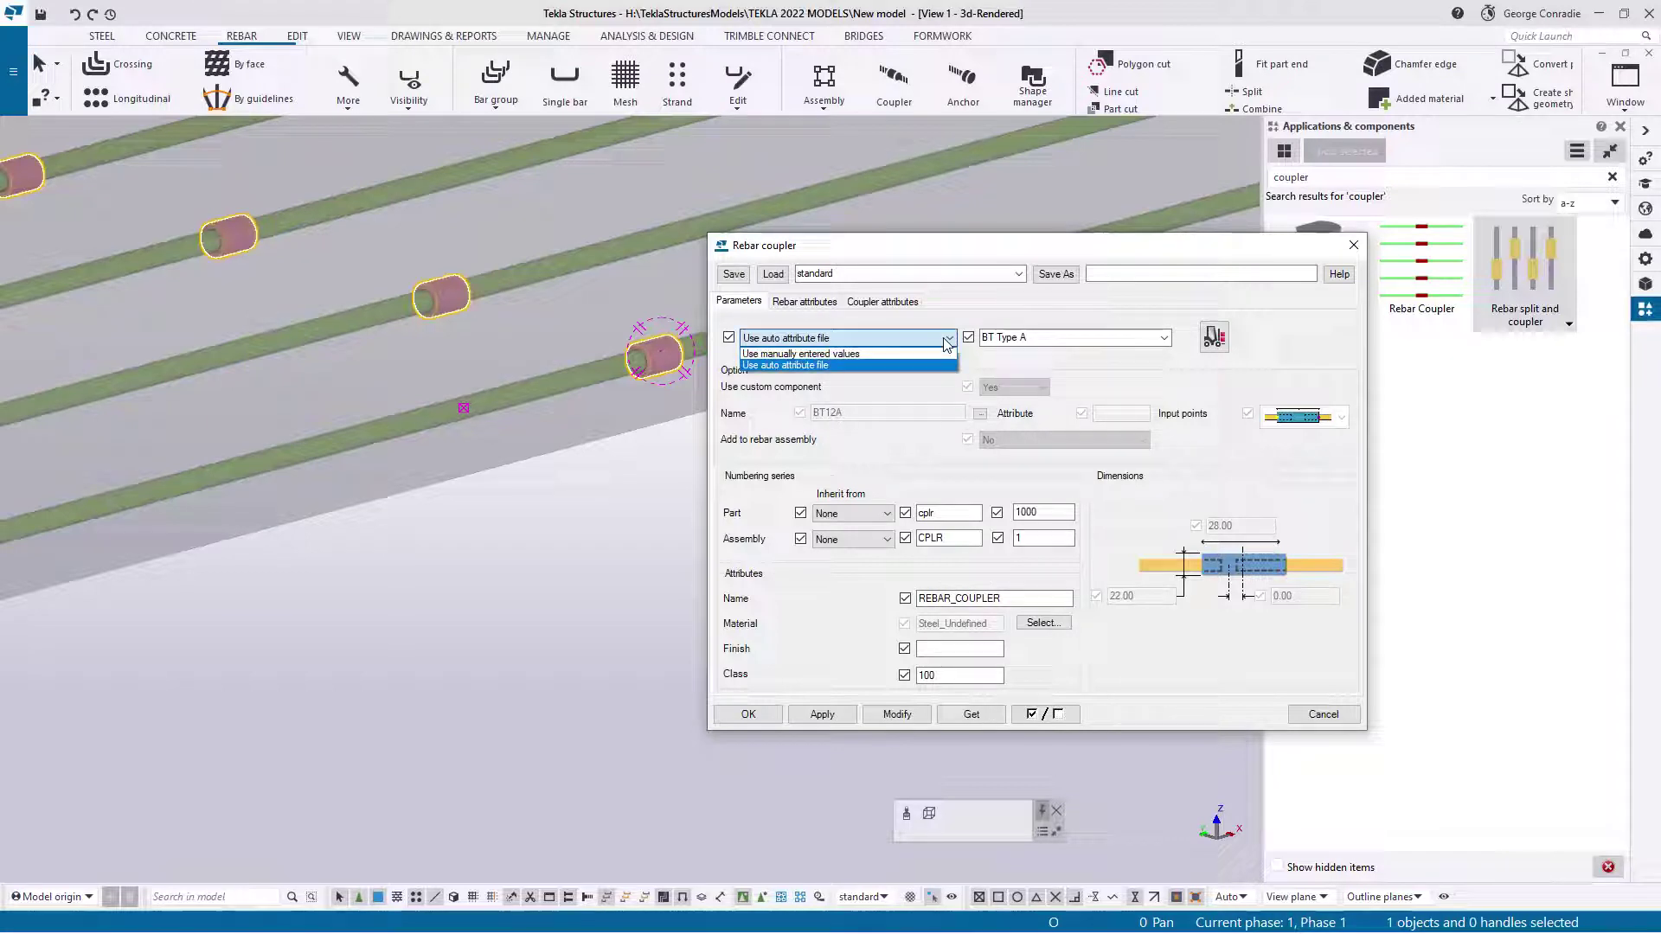
click(835, 354)
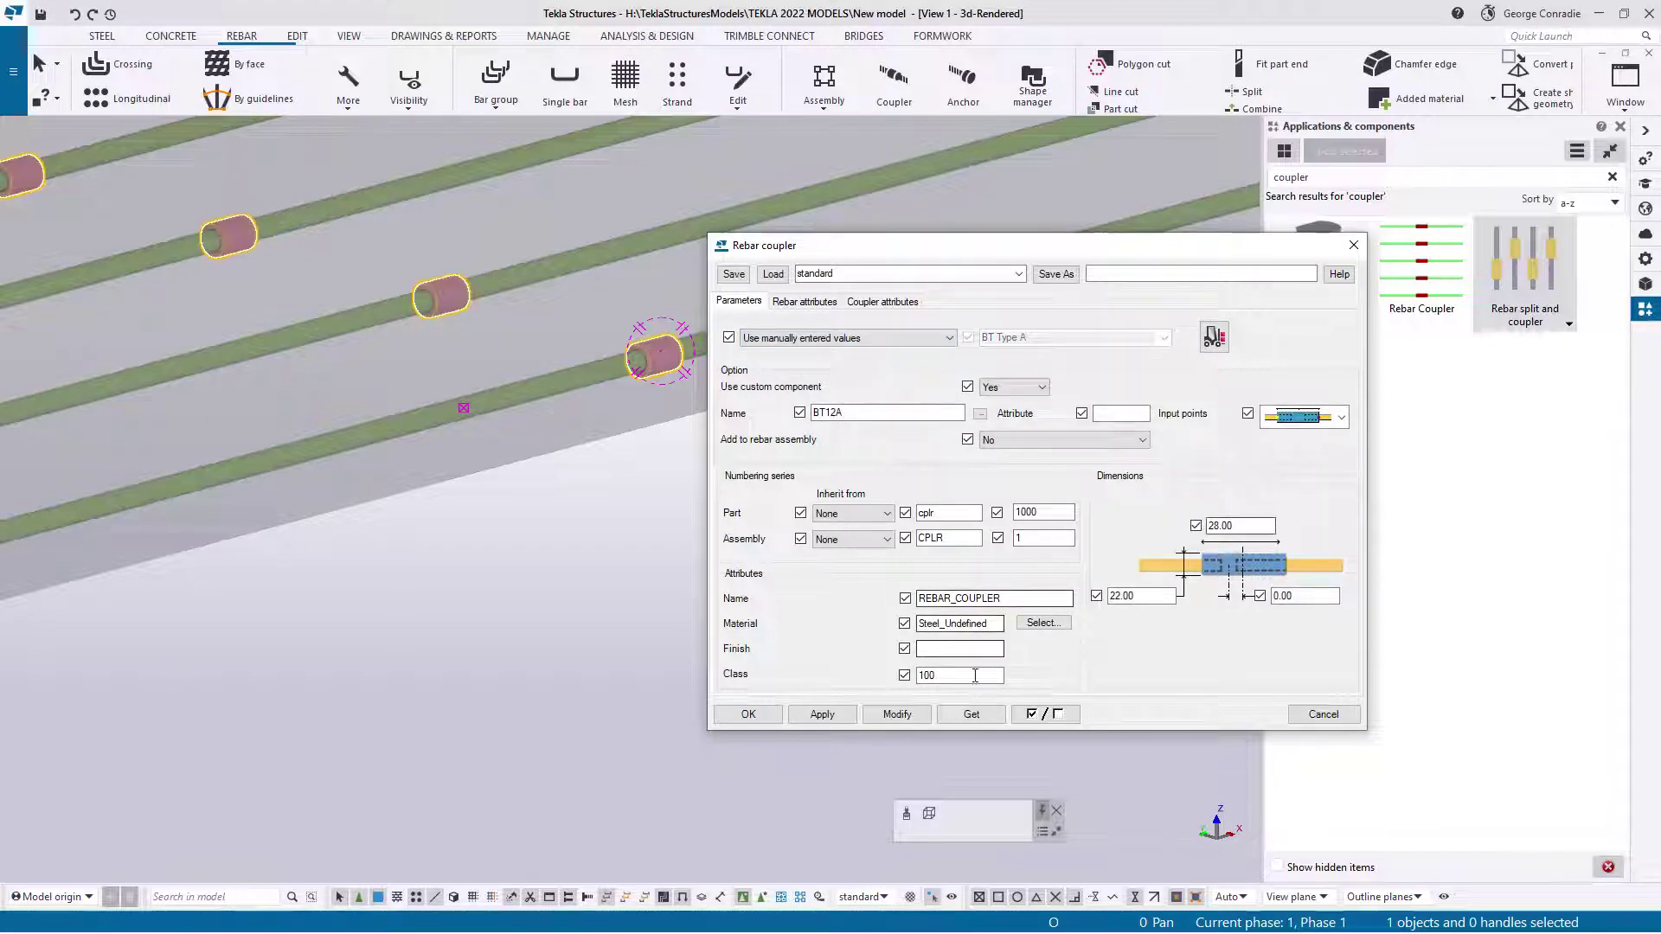
click(804, 301)
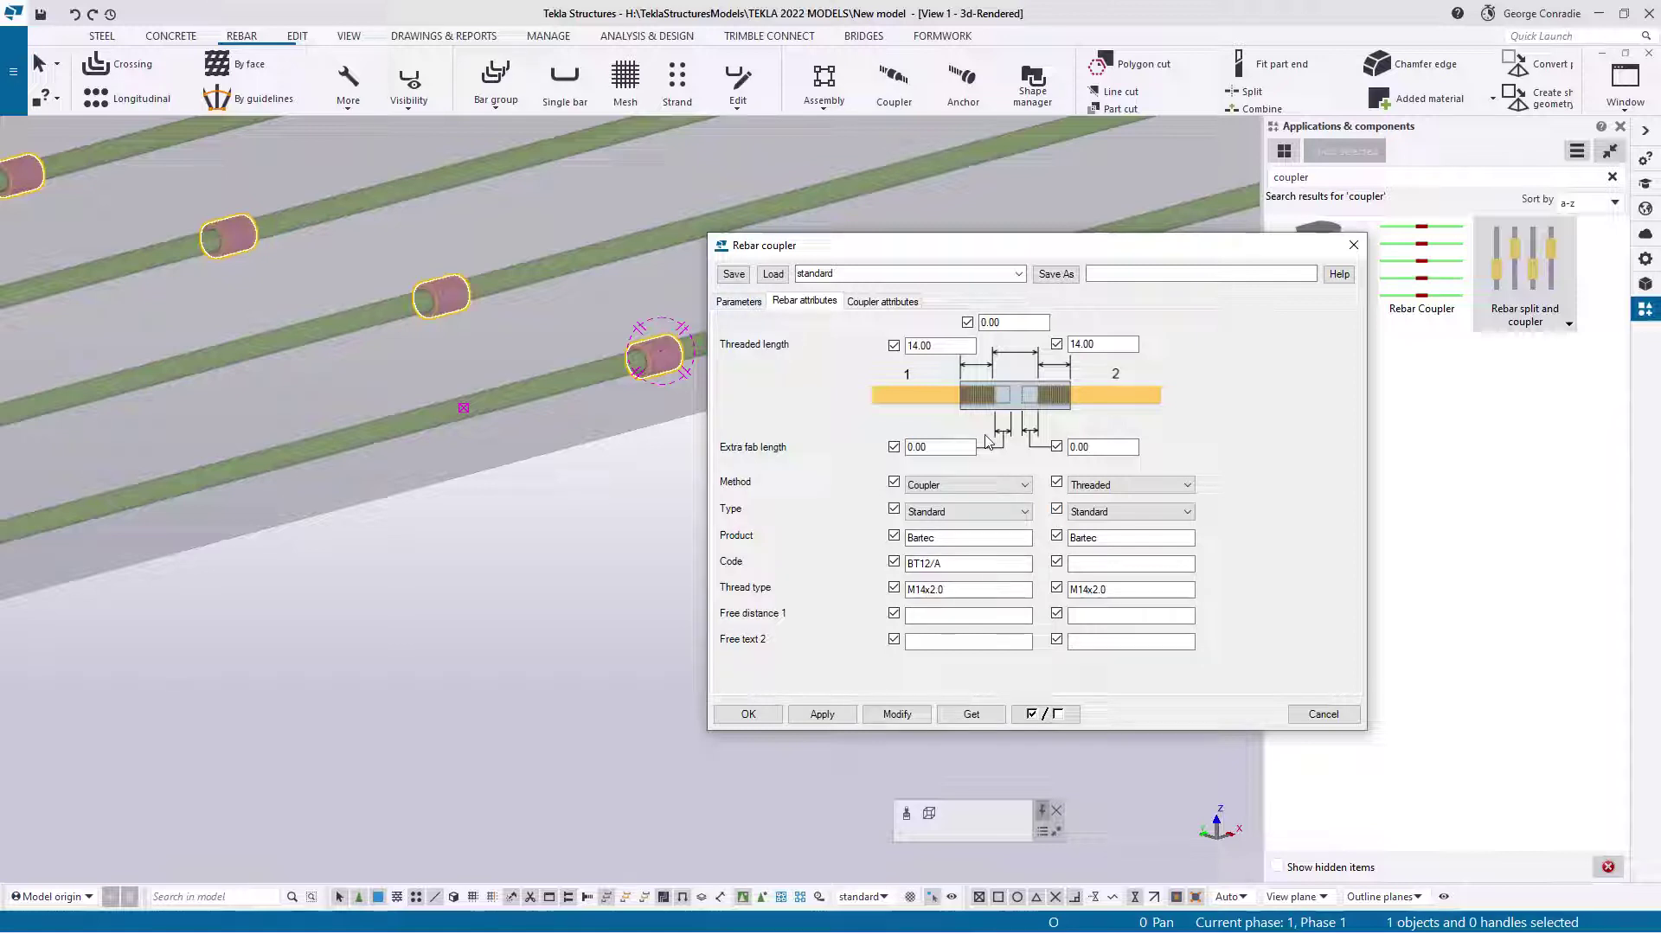
- Switch the rebar coupler back to the auto attribute file BT Type A, review its rebar attributes, and close the properties without applying changes
click(740, 302)
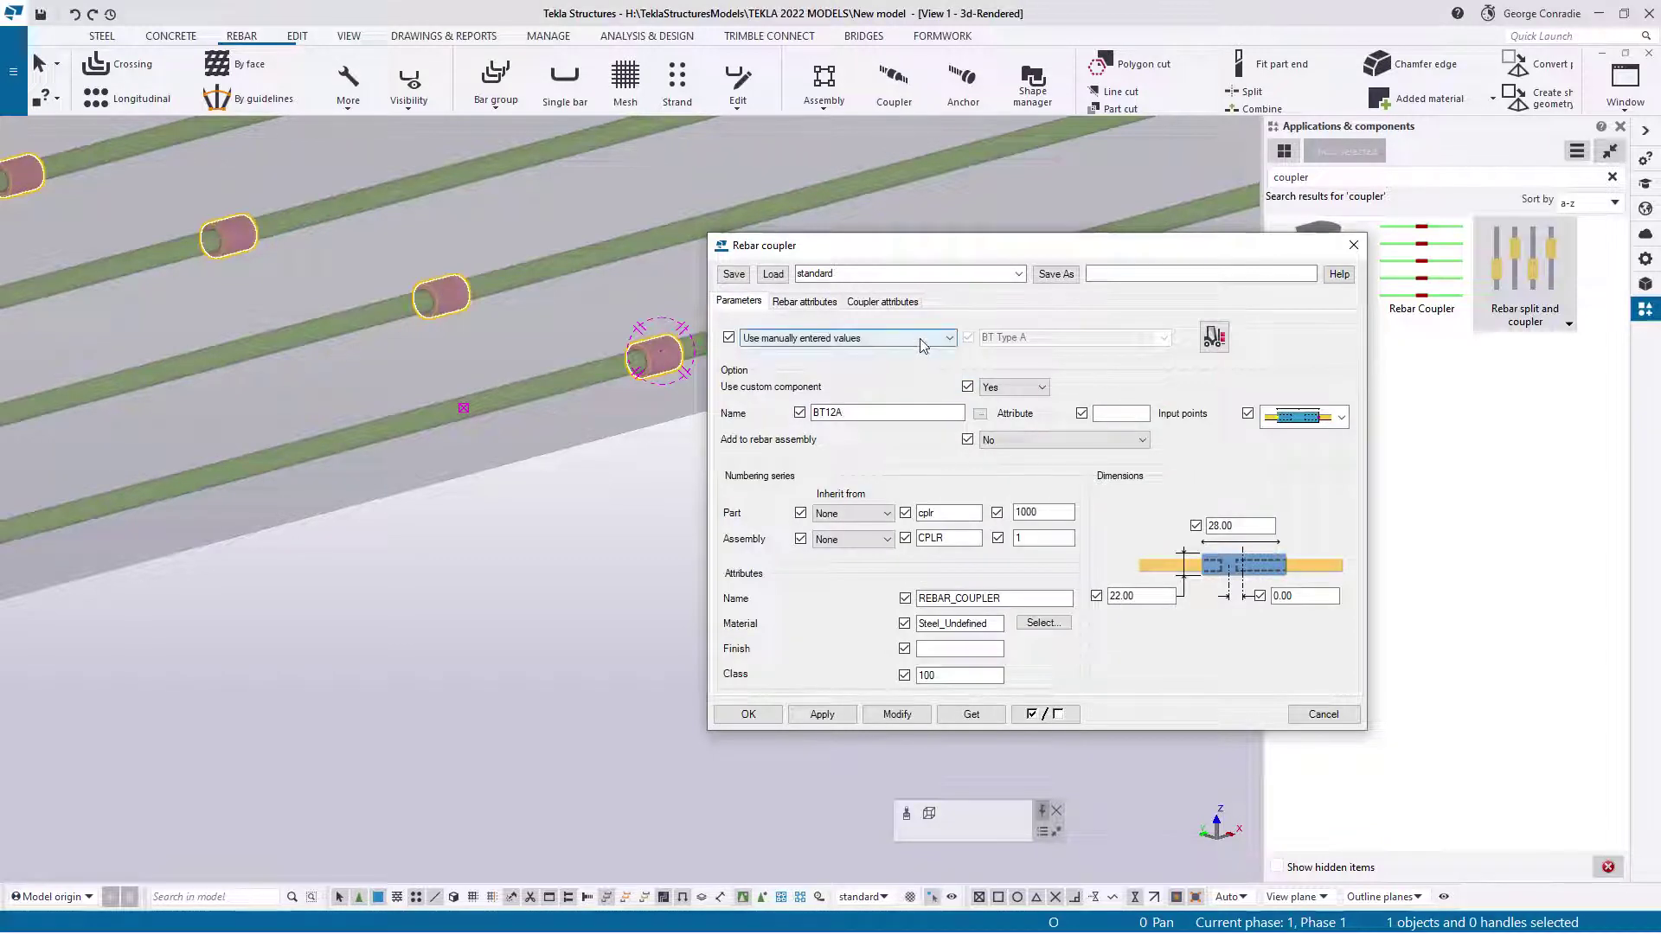
click(843, 338)
click(849, 366)
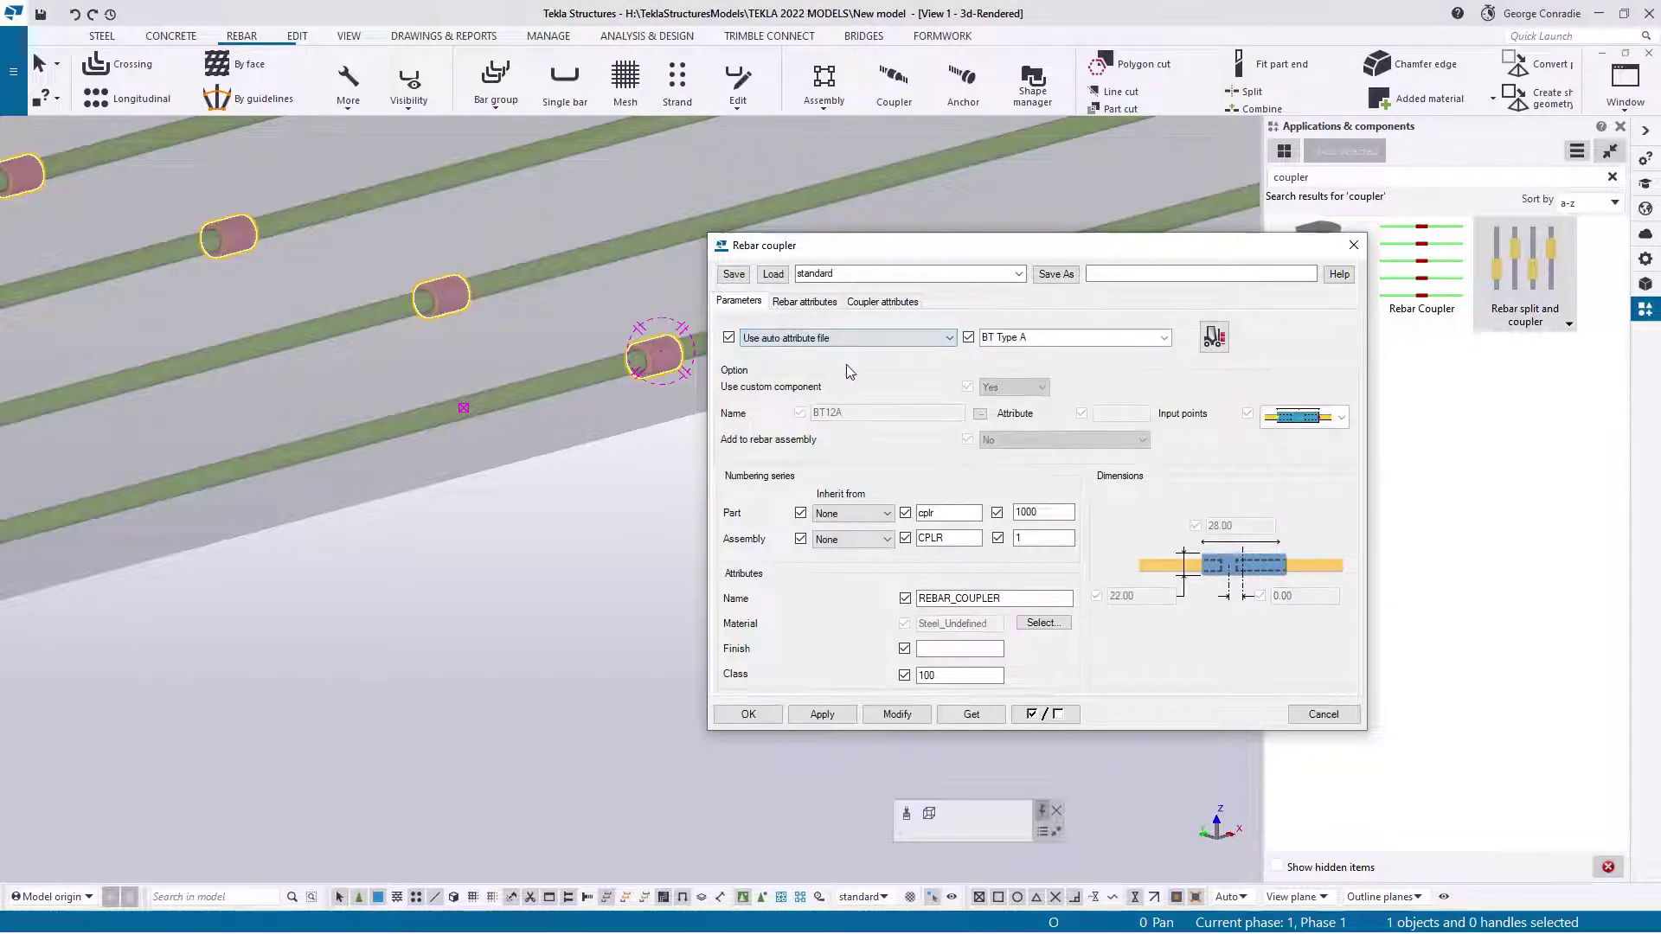
click(805, 302)
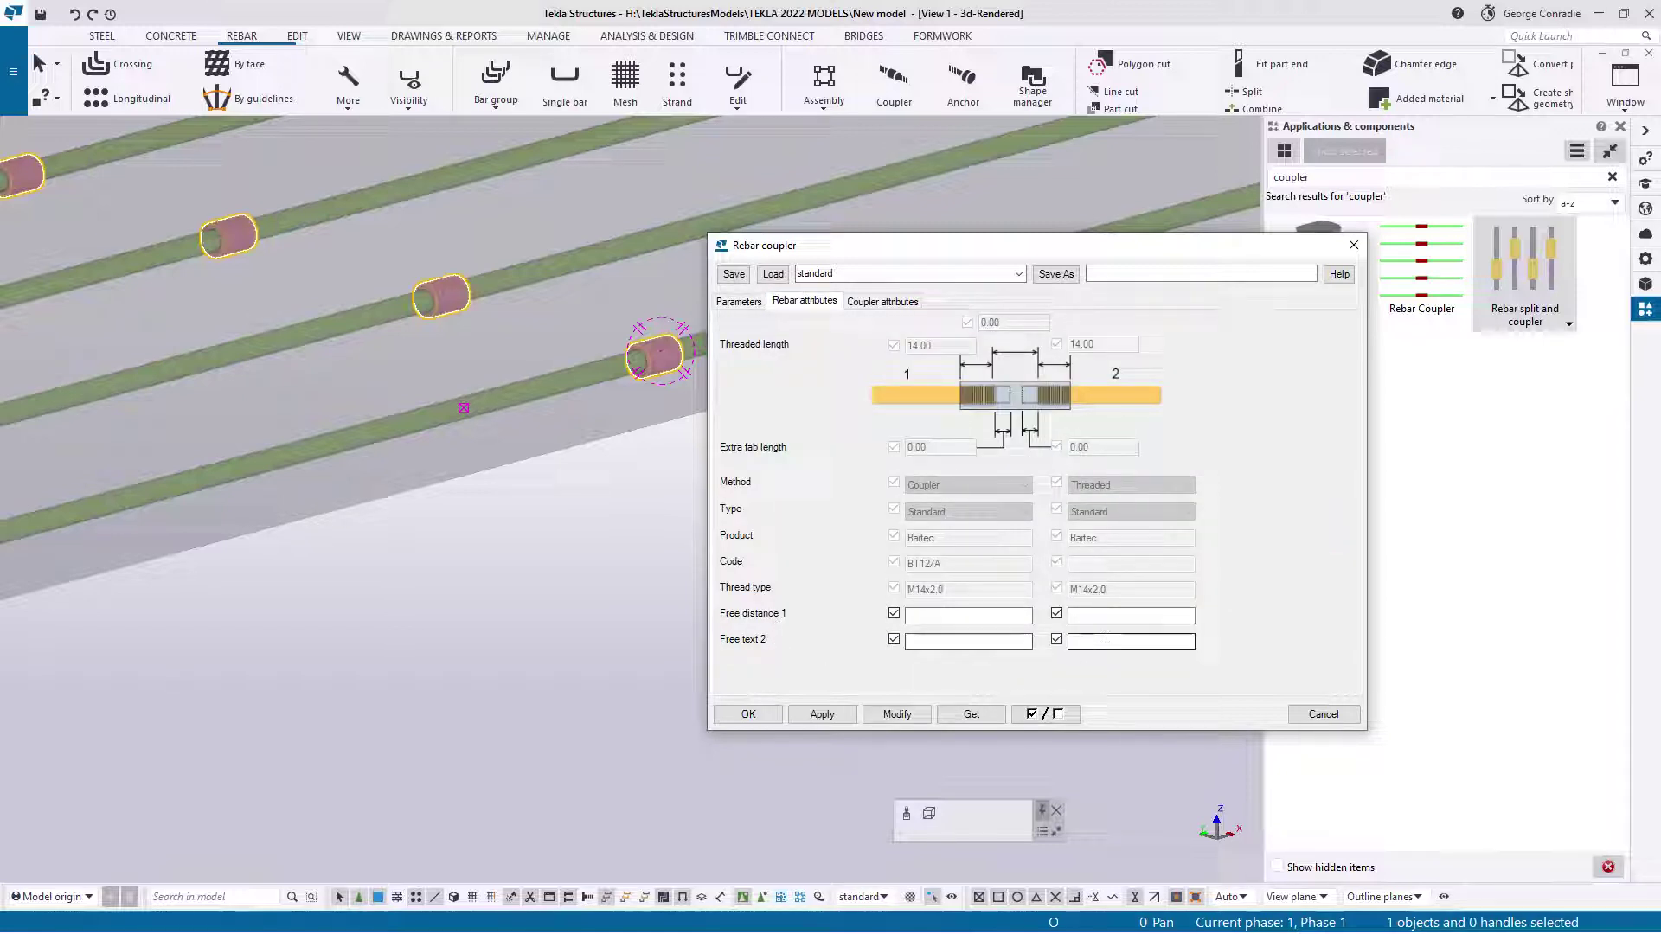
click(739, 302)
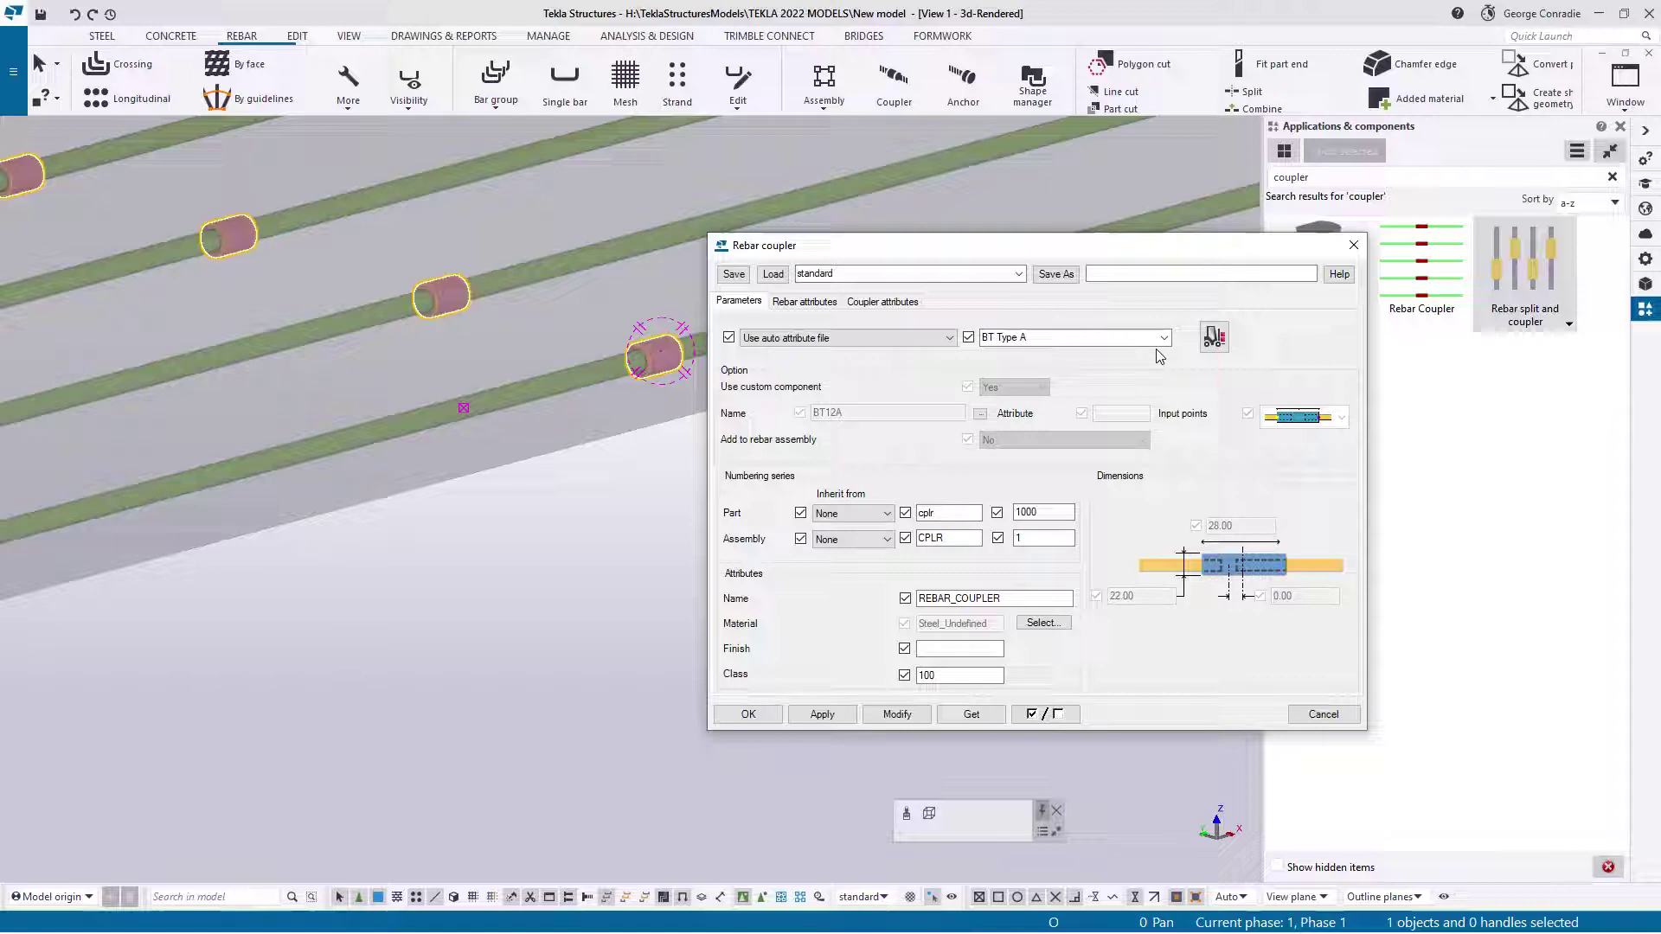
click(1348, 715)
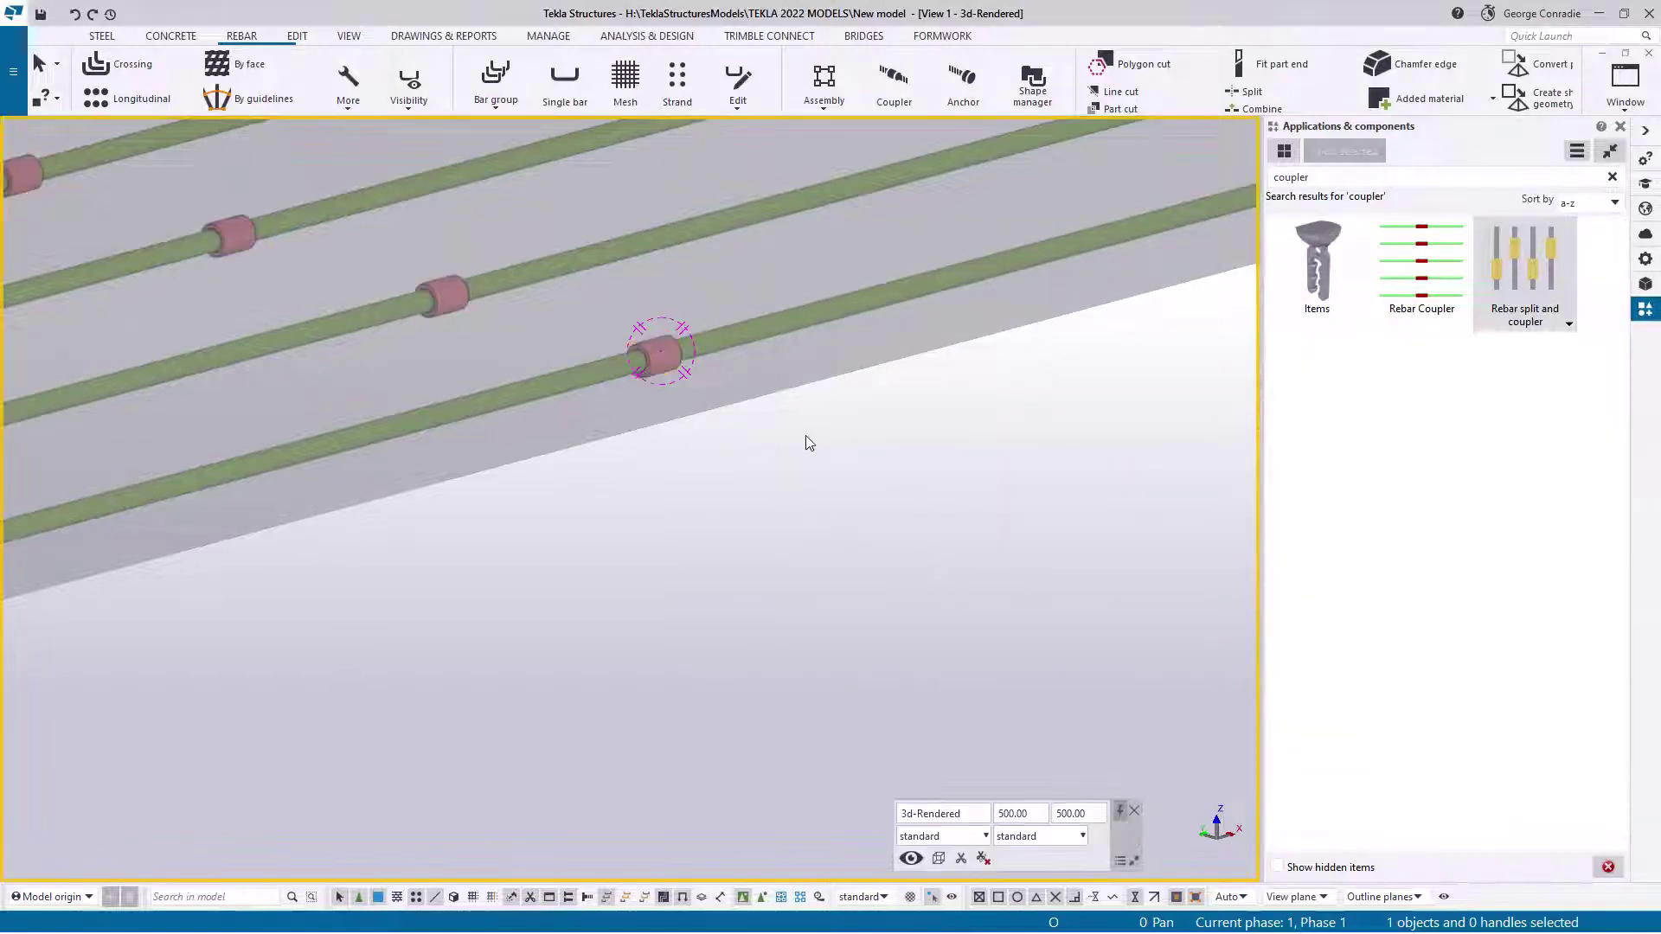
- Start a new rebar coupler for the neighbouring slab and set its auto attribute file to BT Type B
scroll(806, 438, down, 10)
ctrl+middle_drag(838, 417, 832, 380)
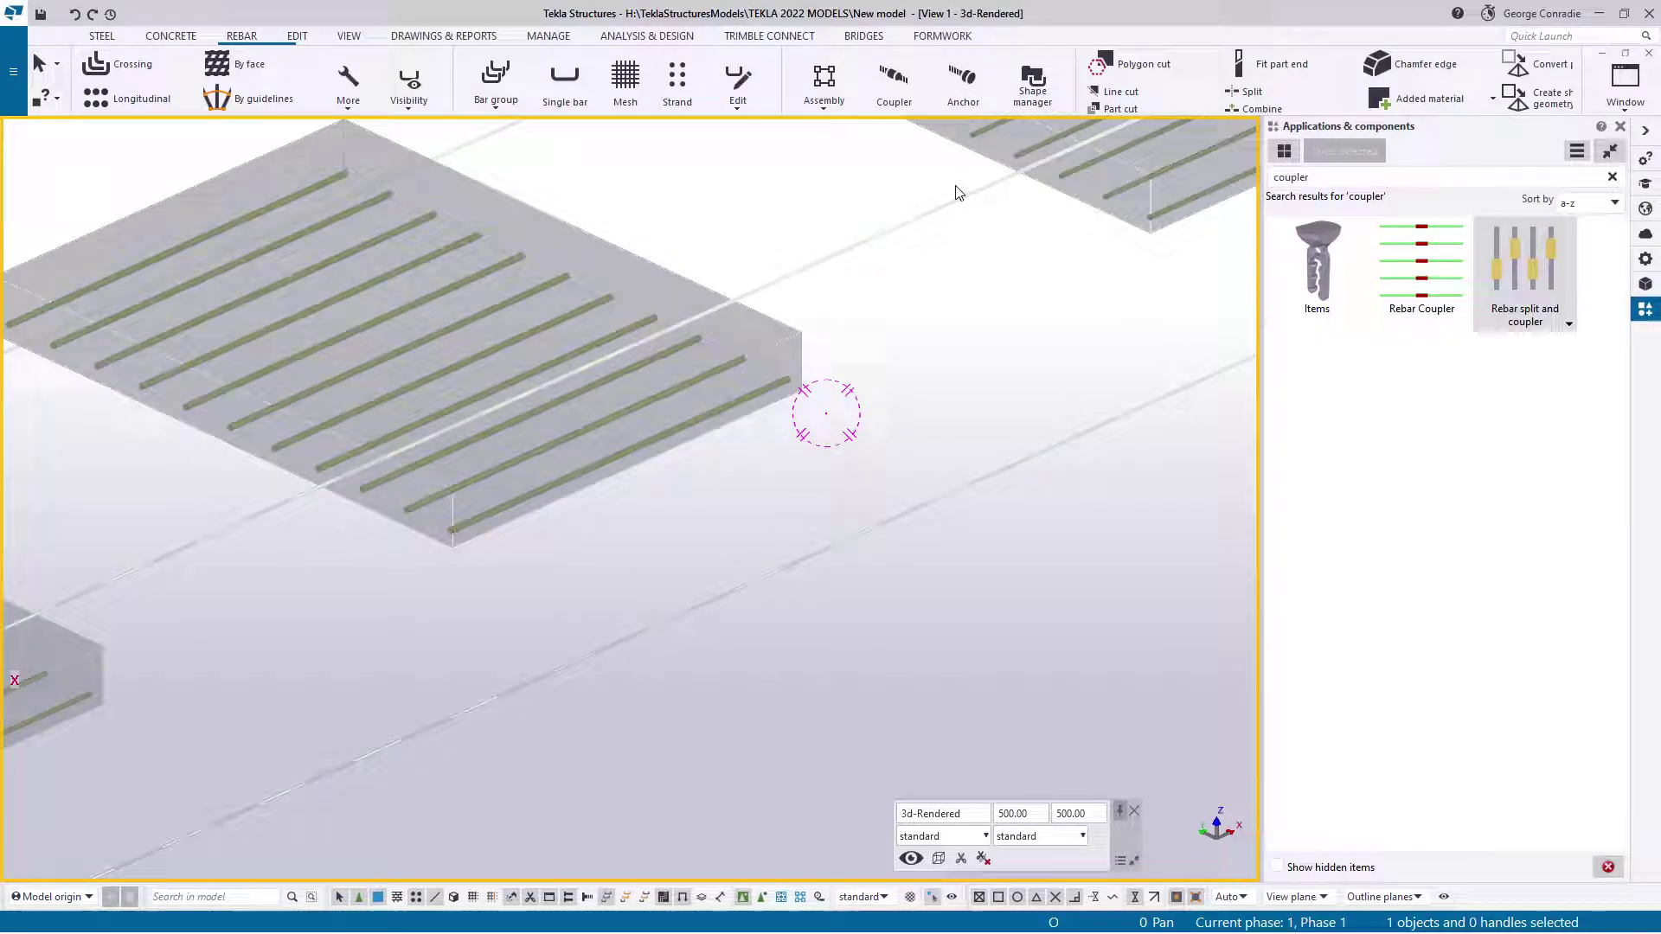
click(896, 80)
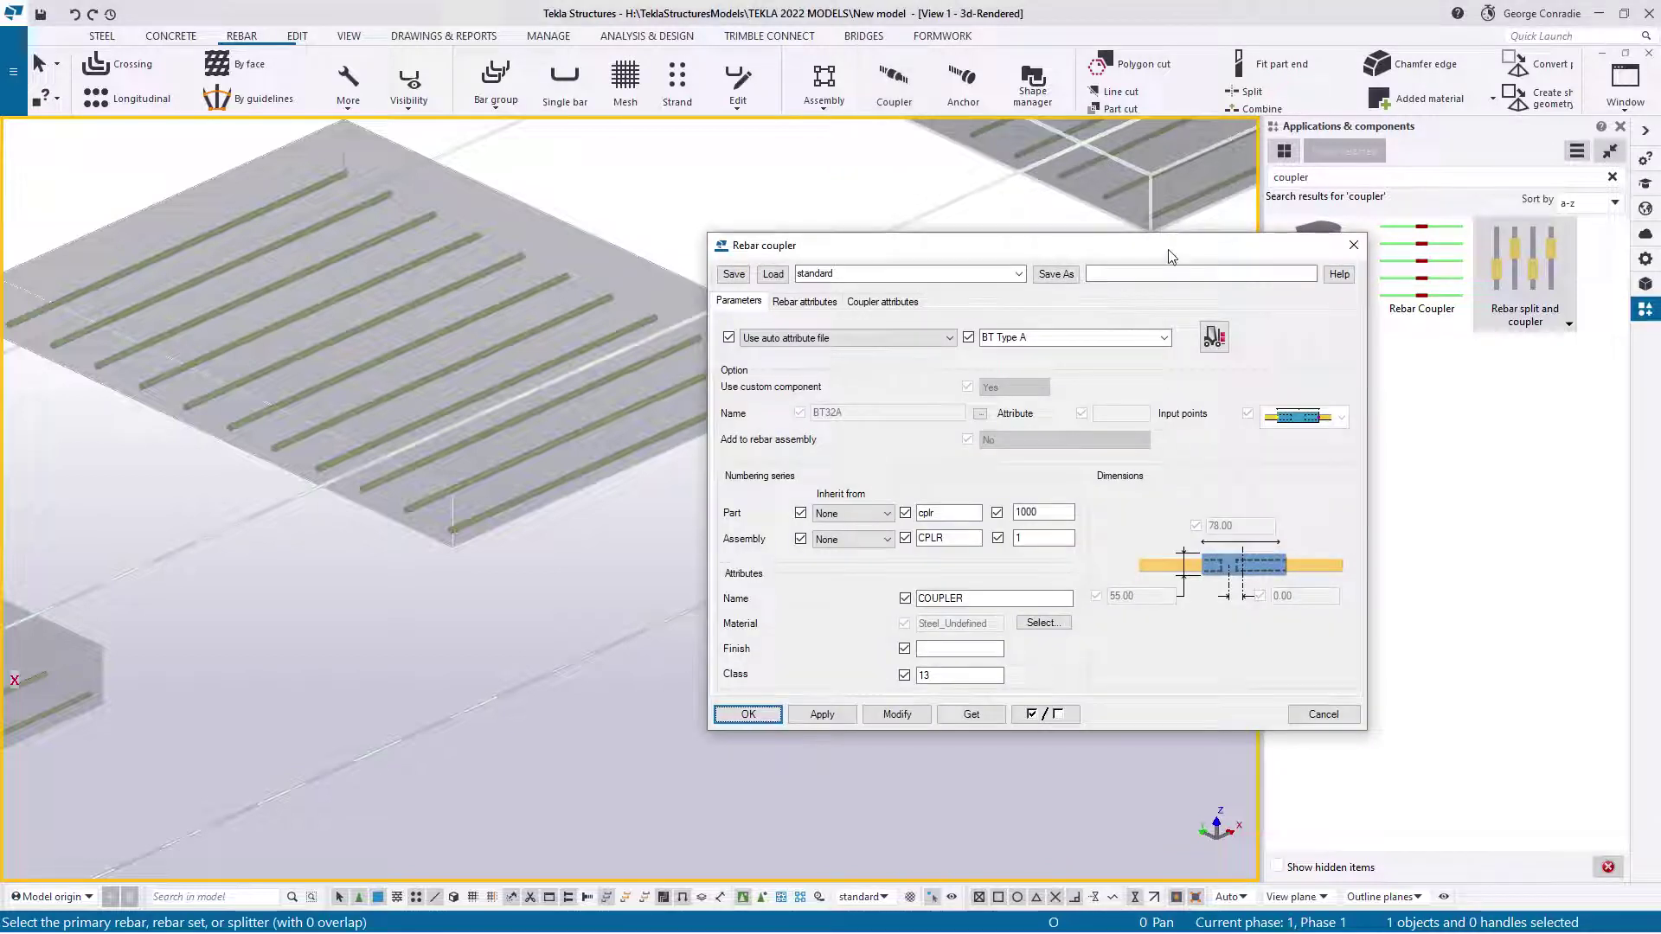
click(1162, 338)
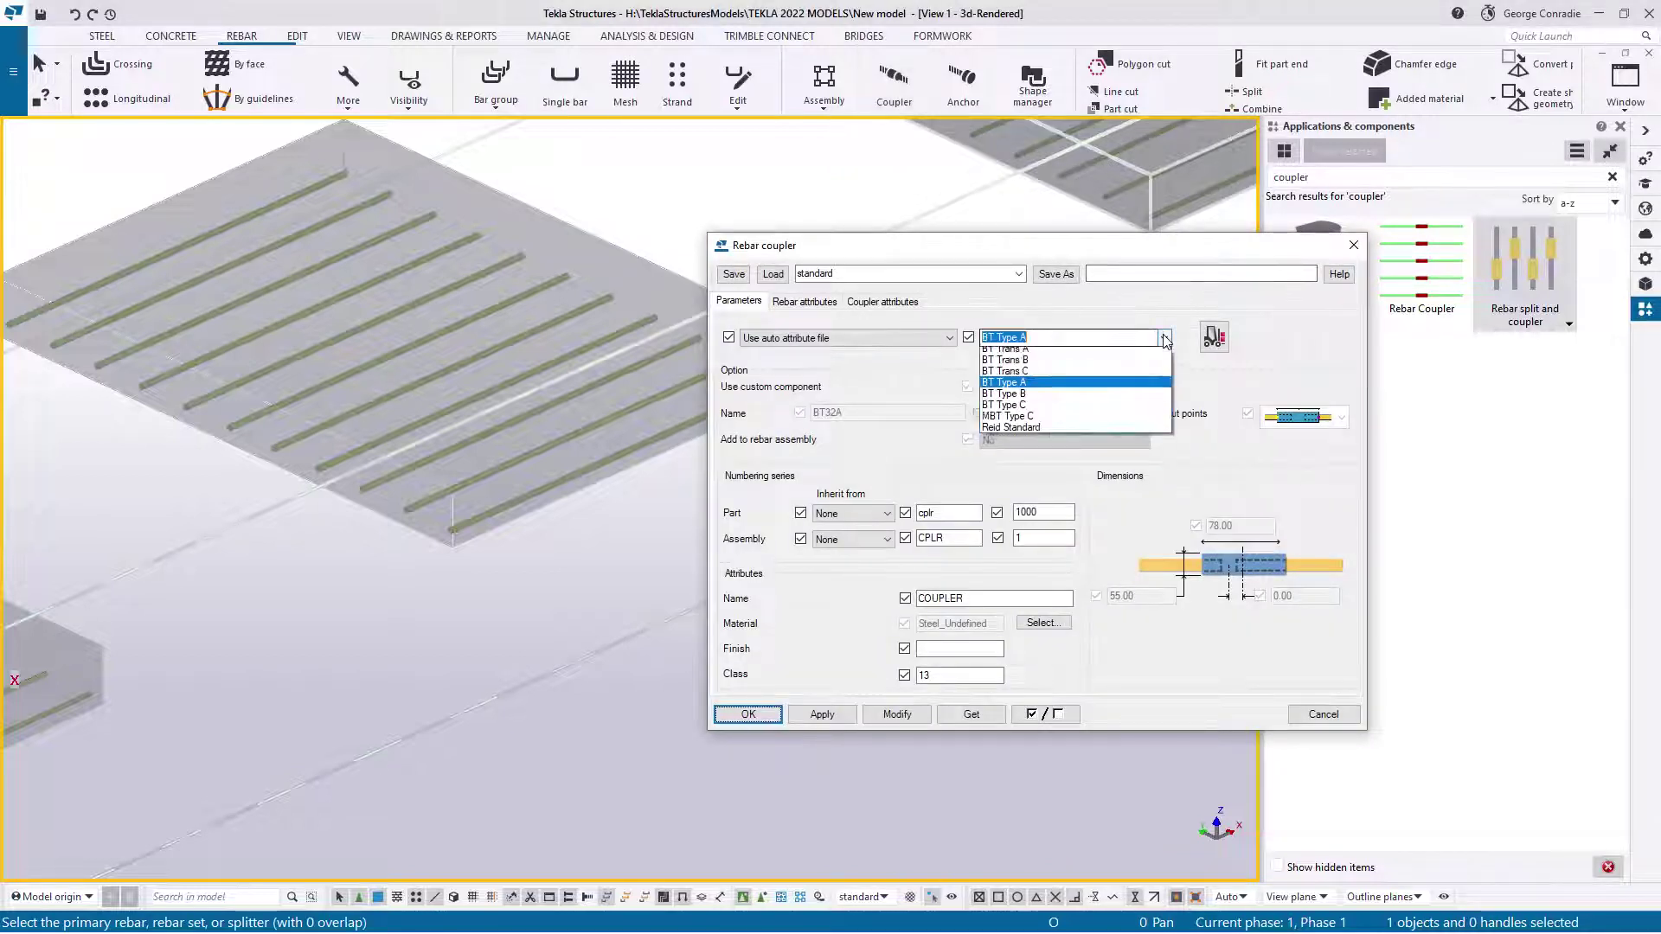
click(1051, 399)
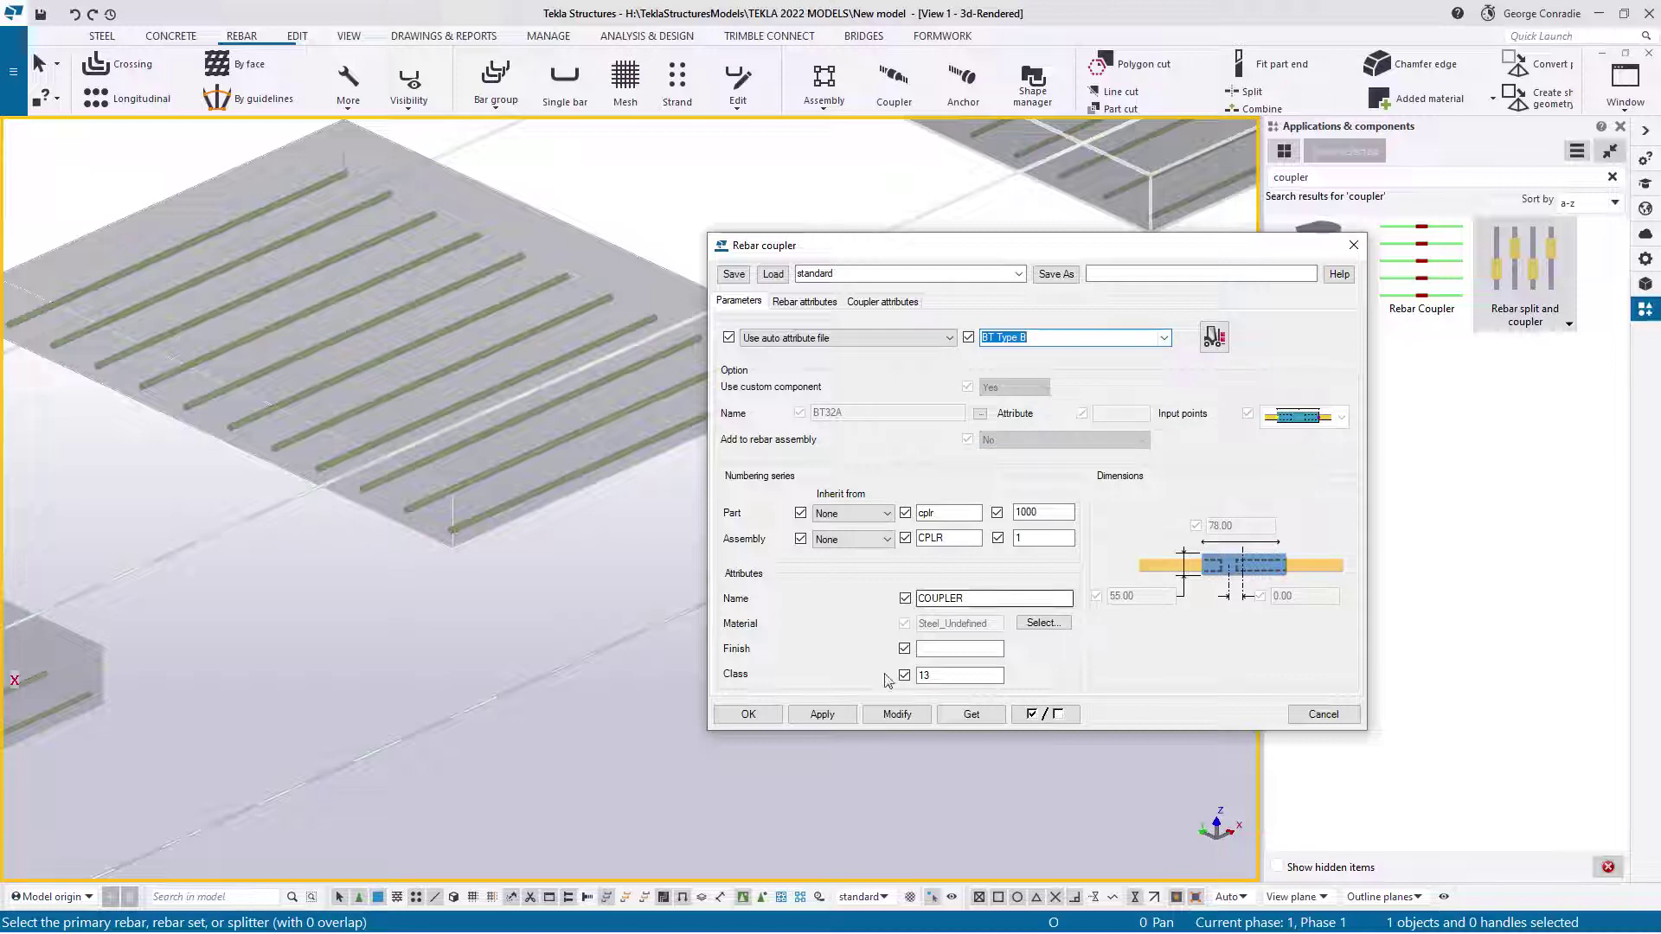
click(824, 715)
click(761, 717)
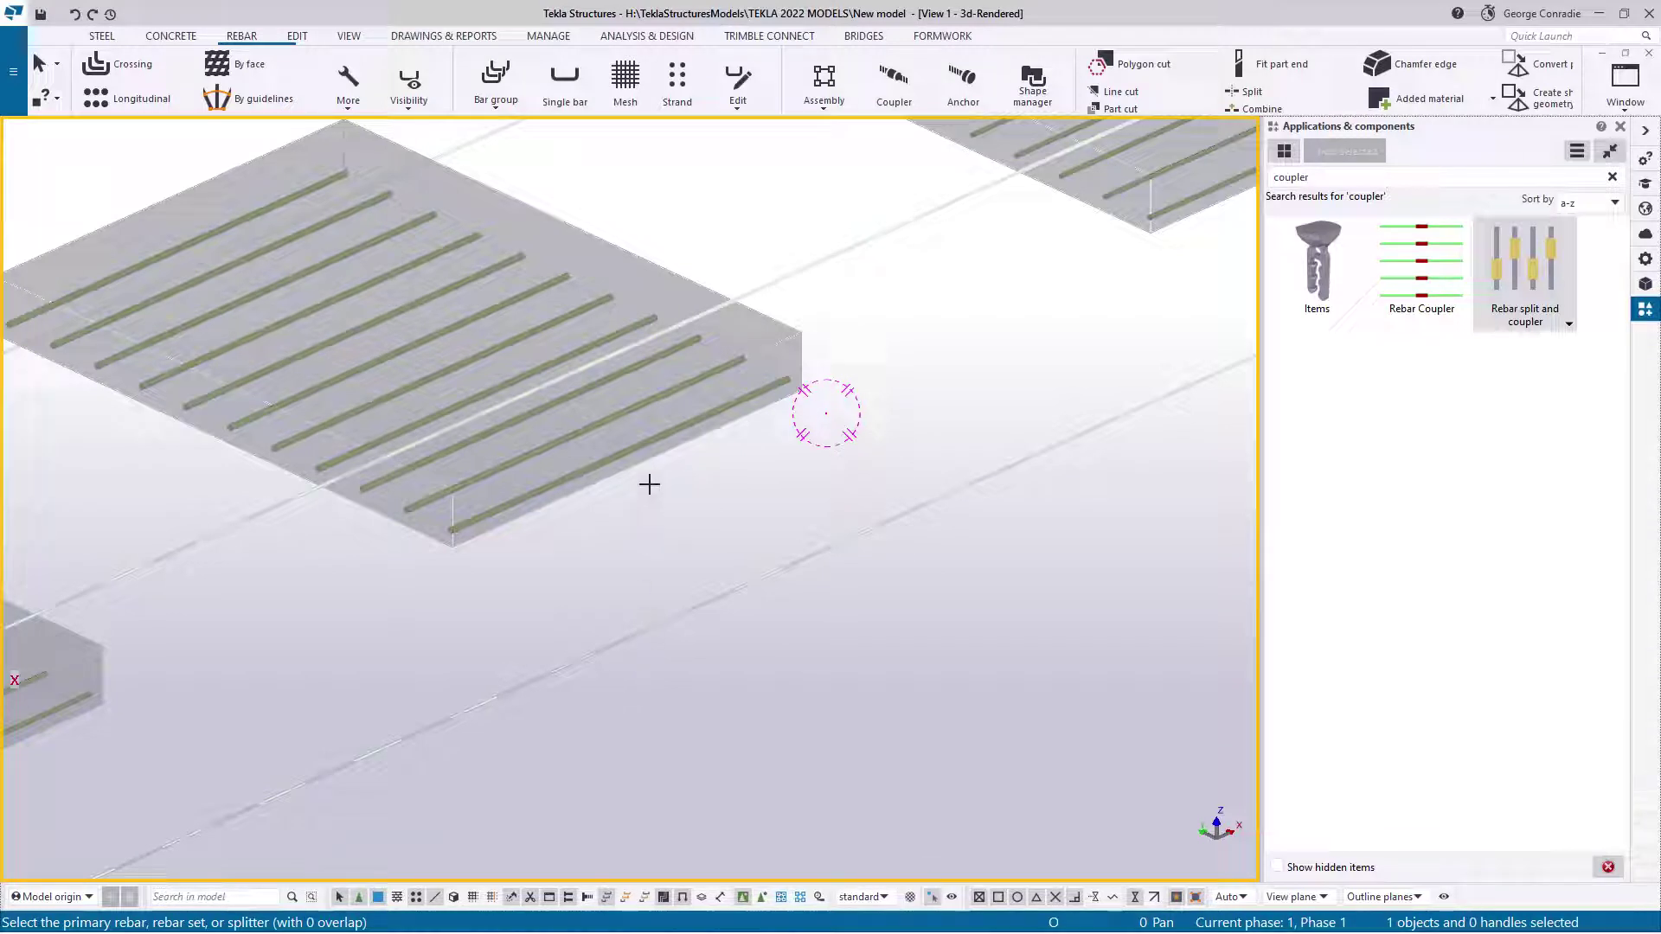
- Insert the coupler between the primary and secondary bars of the neighbouring slab's split rebar set, and end the command
click(587, 469)
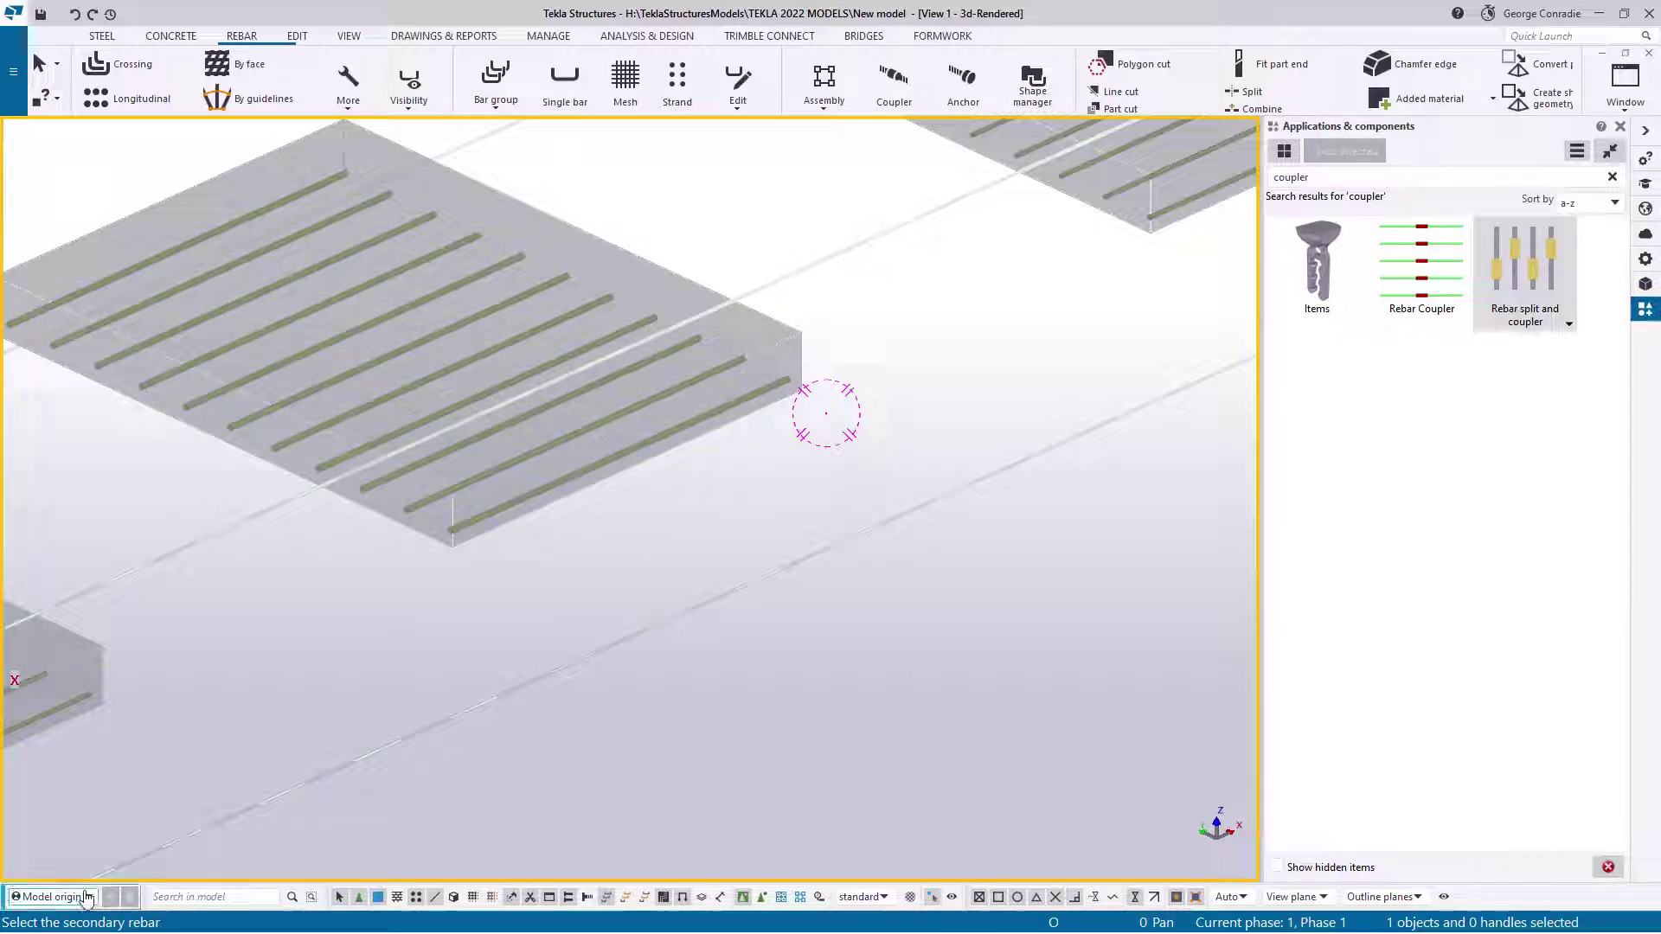
click(641, 445)
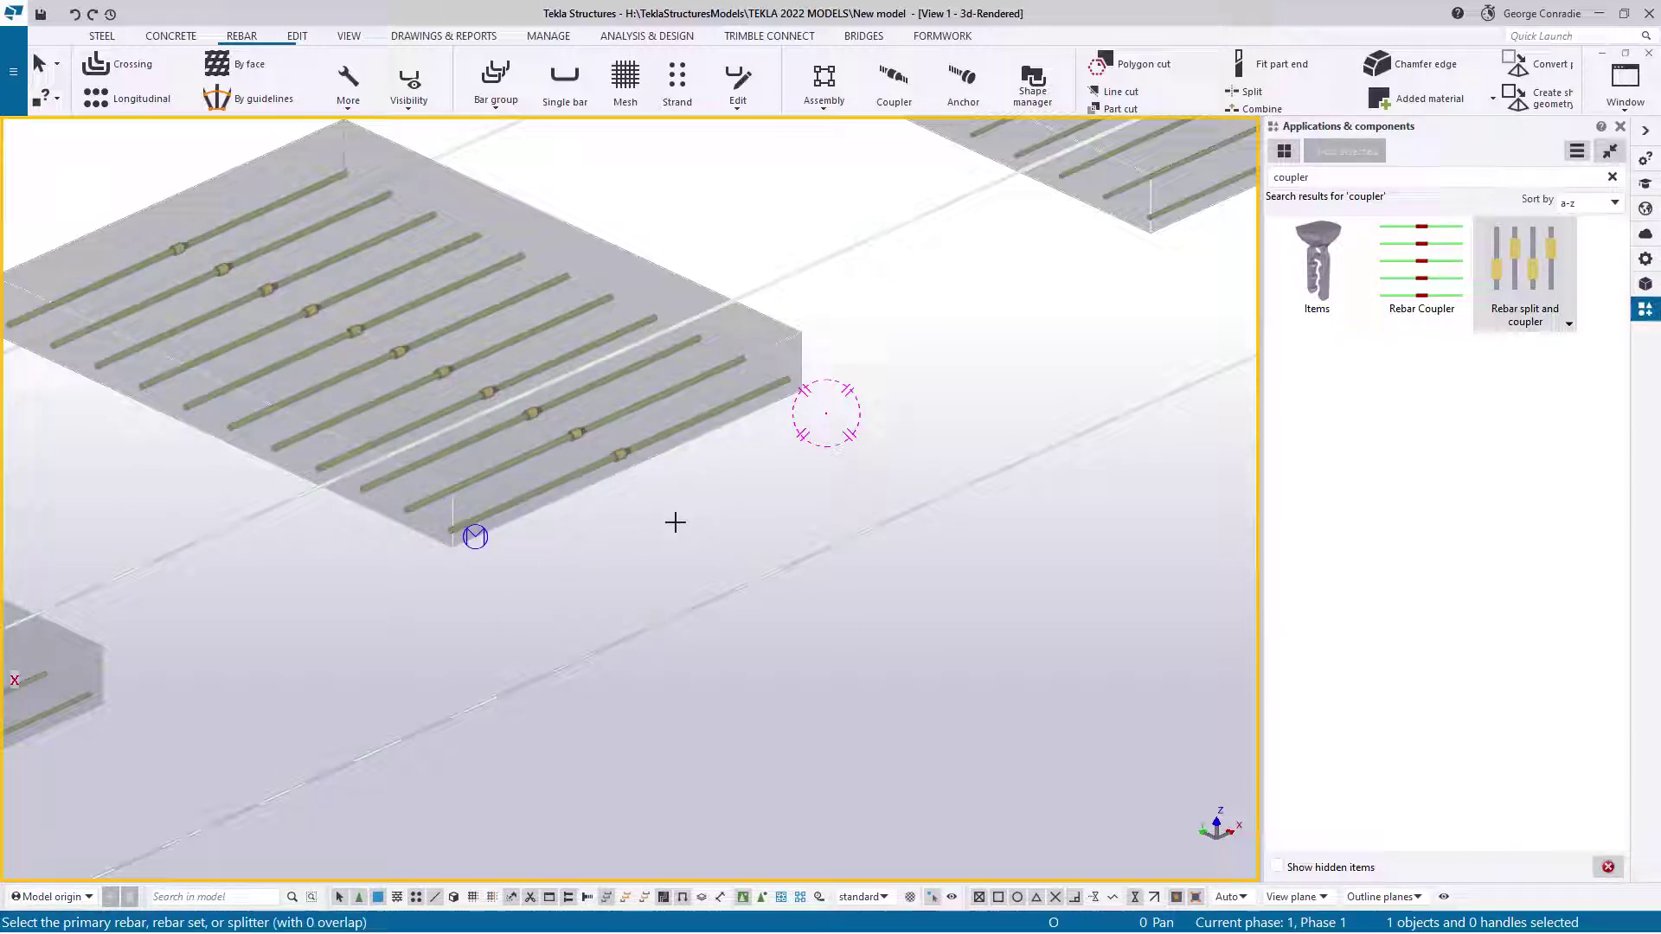
scroll(677, 486, up, 10)
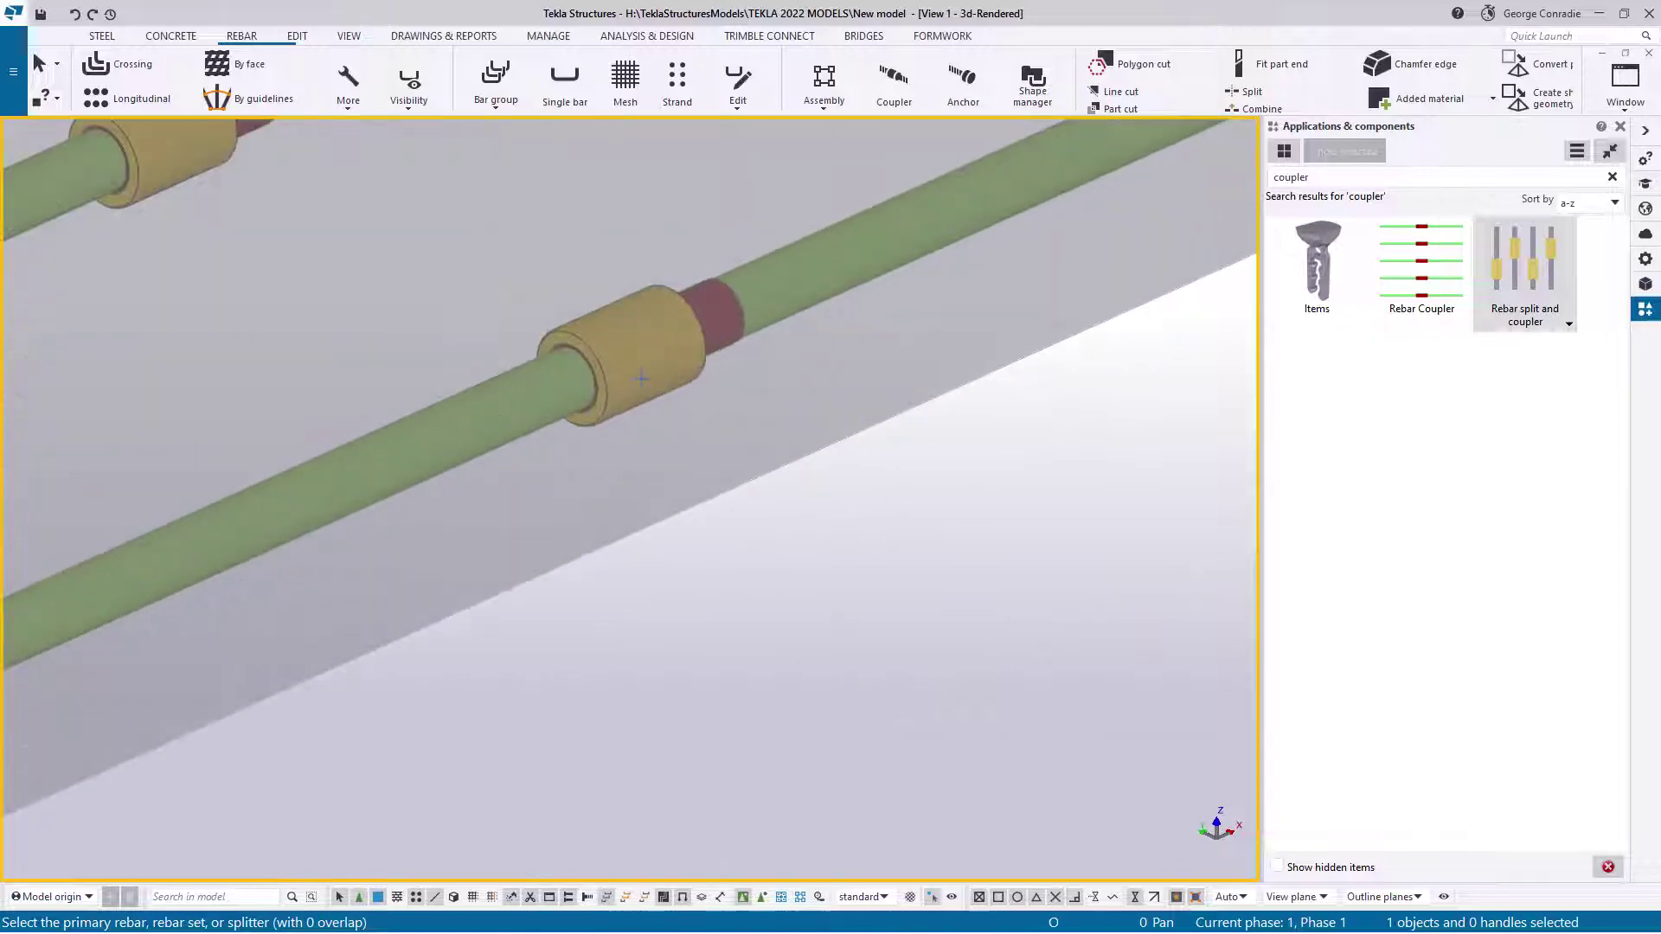
middle_drag(651, 372, 612, 454)
right_click(704, 430)
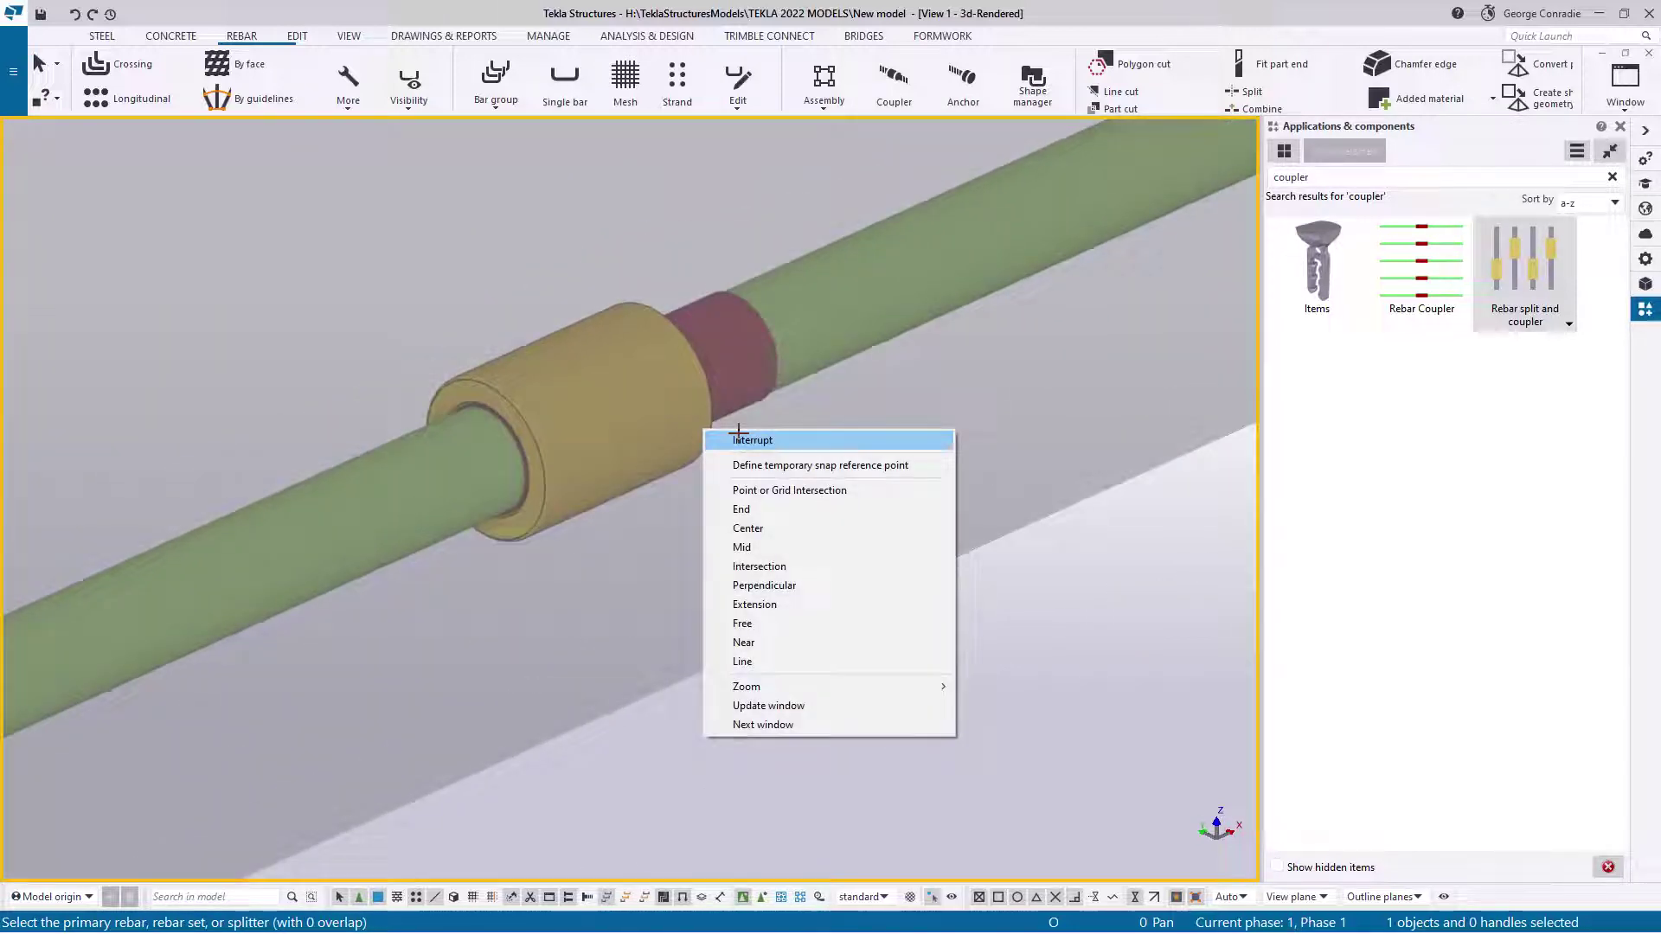
click(742, 439)
- Examine the inserted BT Type B couplers up close and compare them with the BT Type A couplers on the other slab
scroll(696, 419, up, 5)
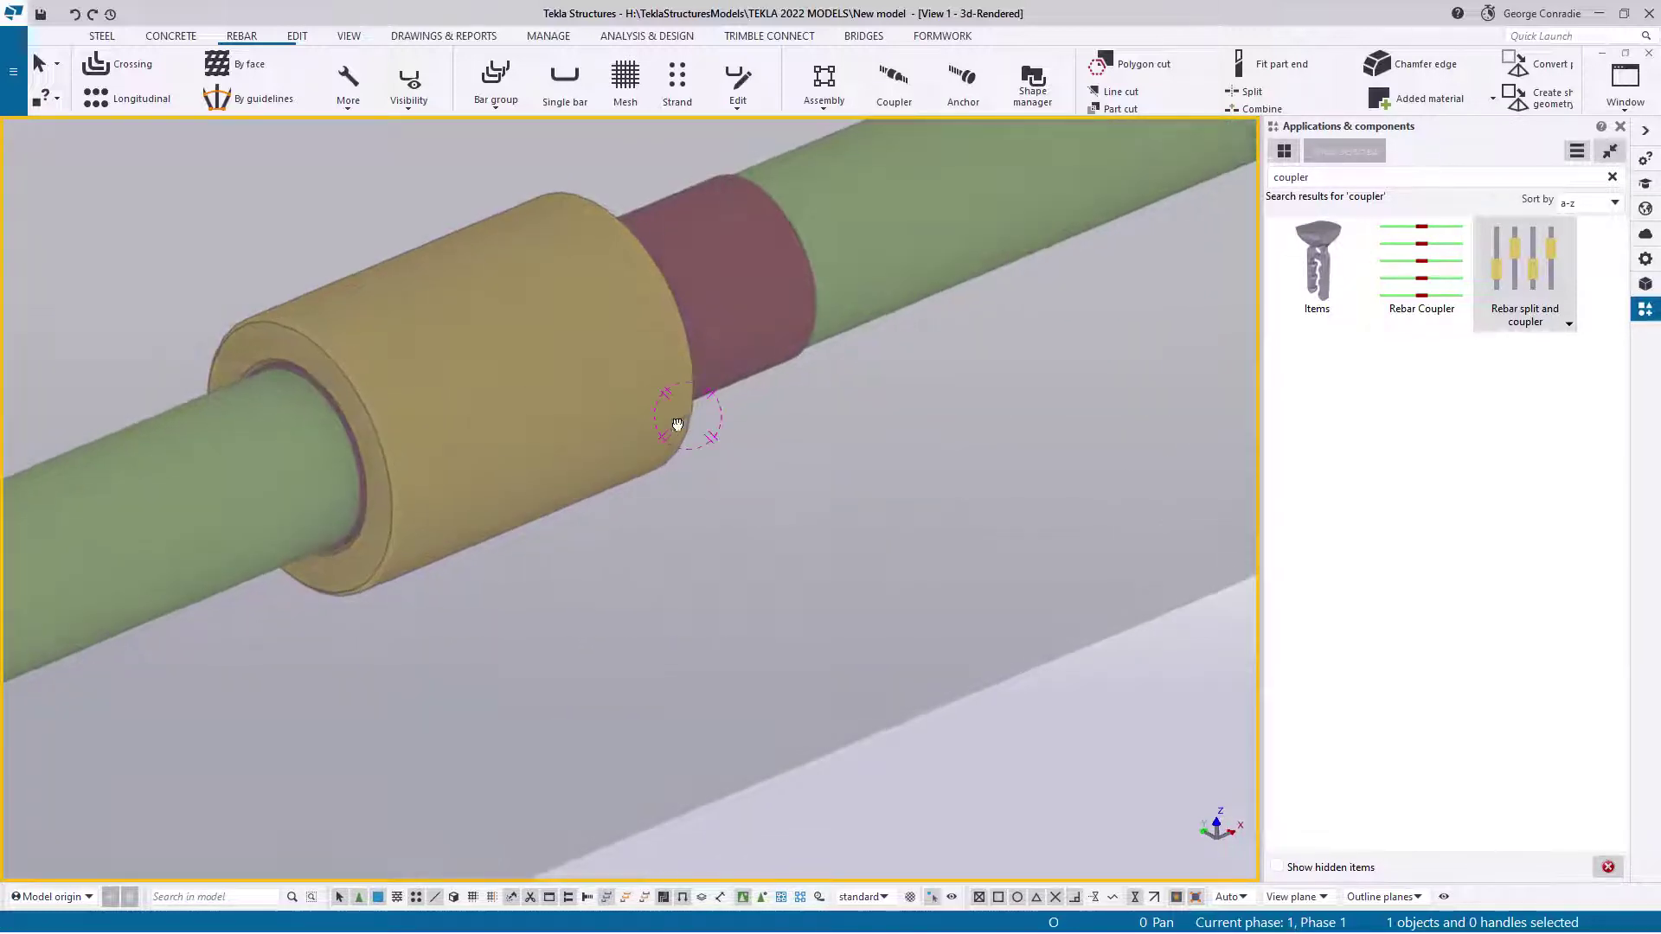
mouse_move(638, 404)
ctrl+middle_down()
mouse_move(583, 400)
mouse_move(590, 417)
ctrl+middle_up()
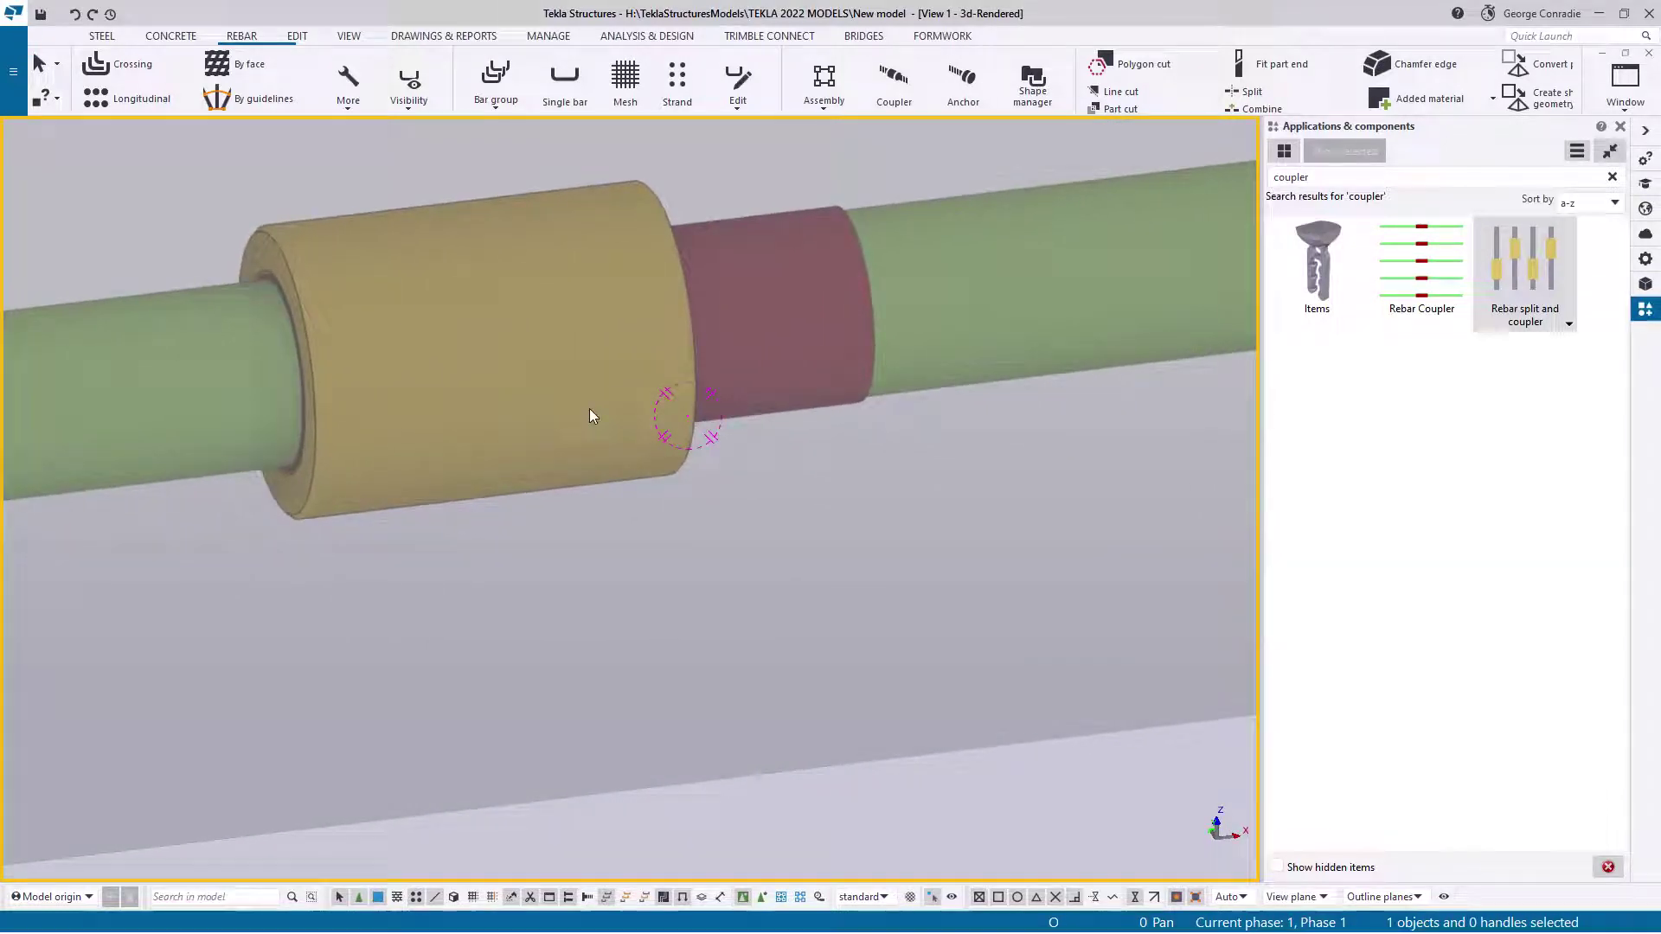
click(590, 410)
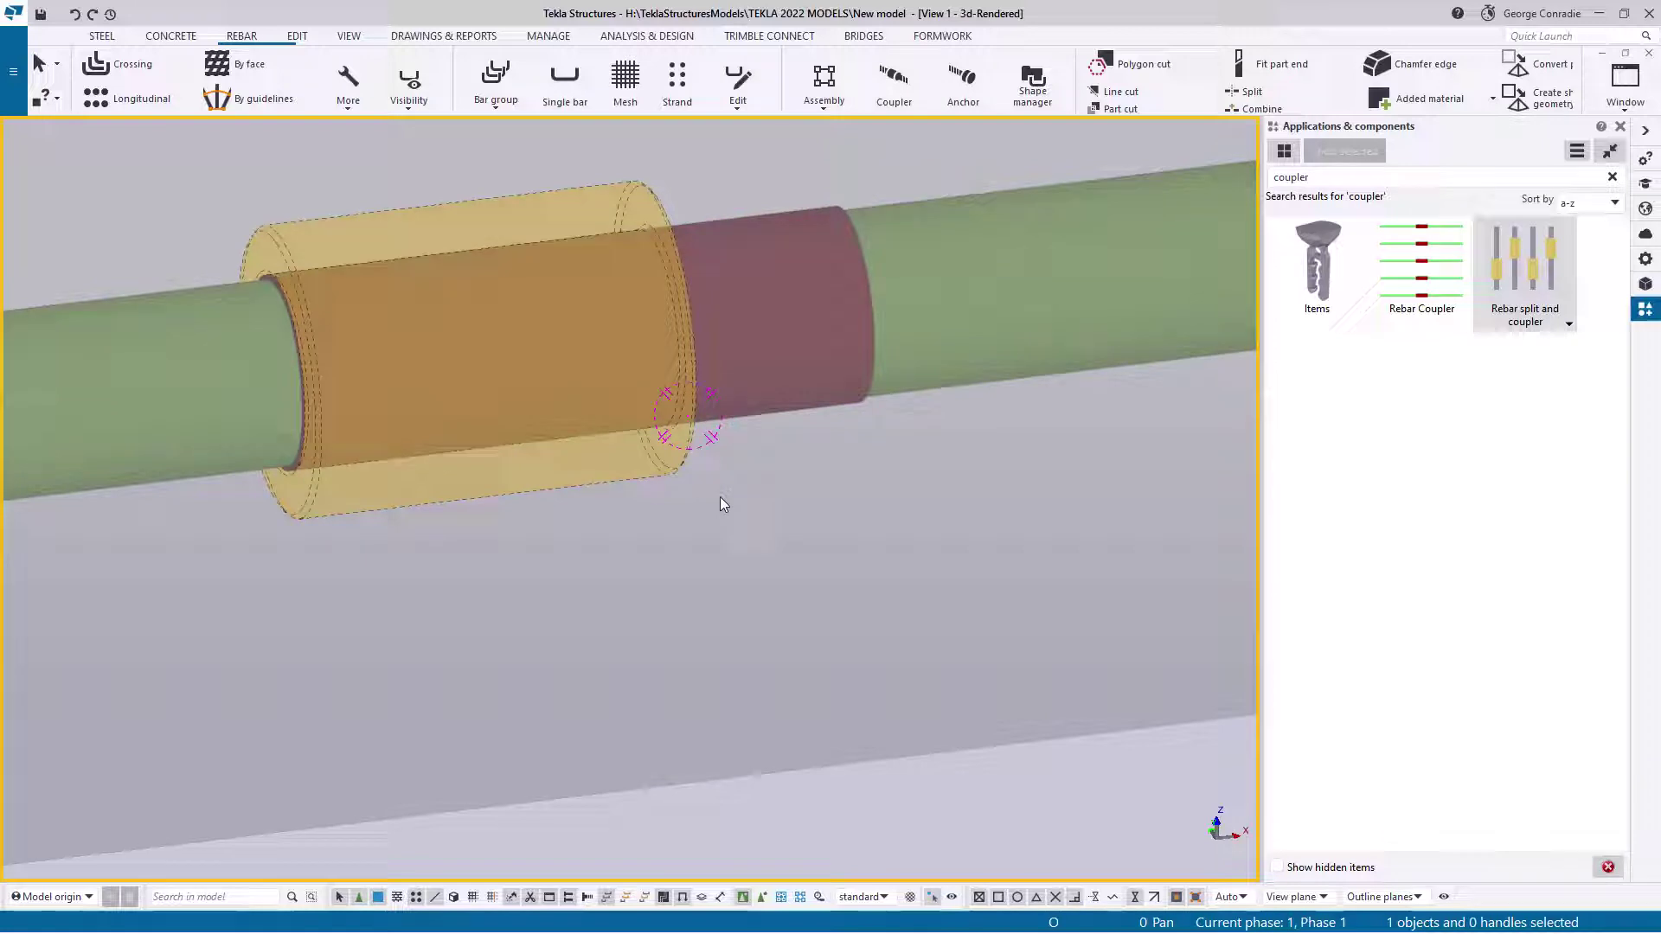
scroll(720, 496, down, 5)
scroll(790, 572, down, 6)
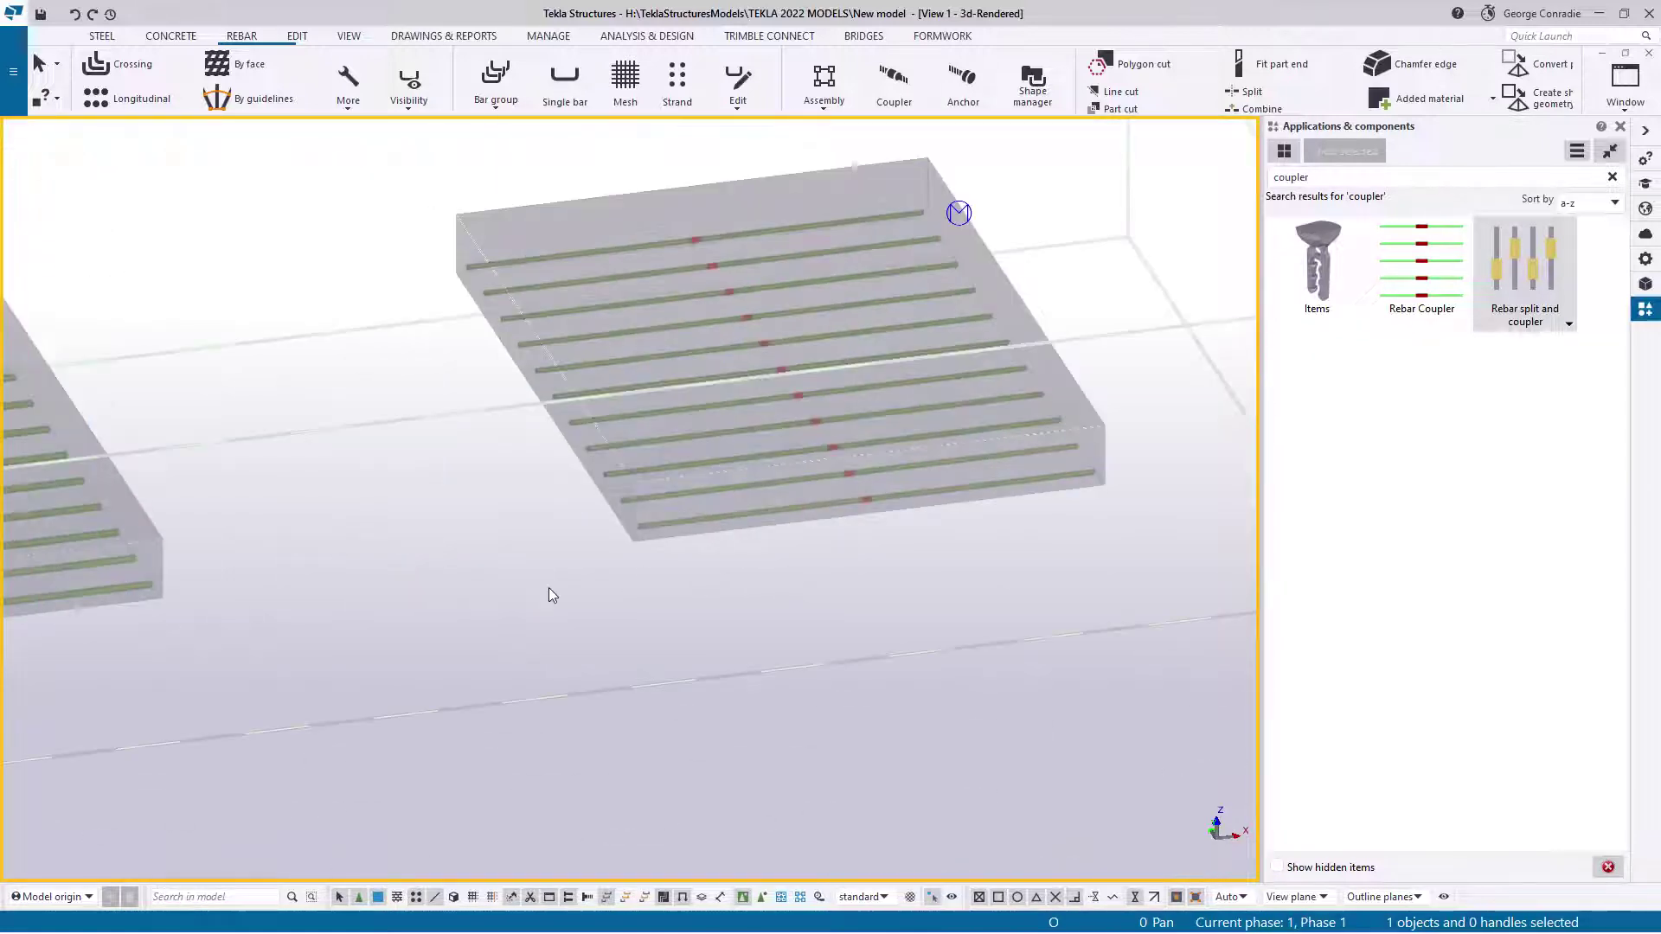
scroll(870, 510, up, 10)
scroll(867, 502, up, 5)
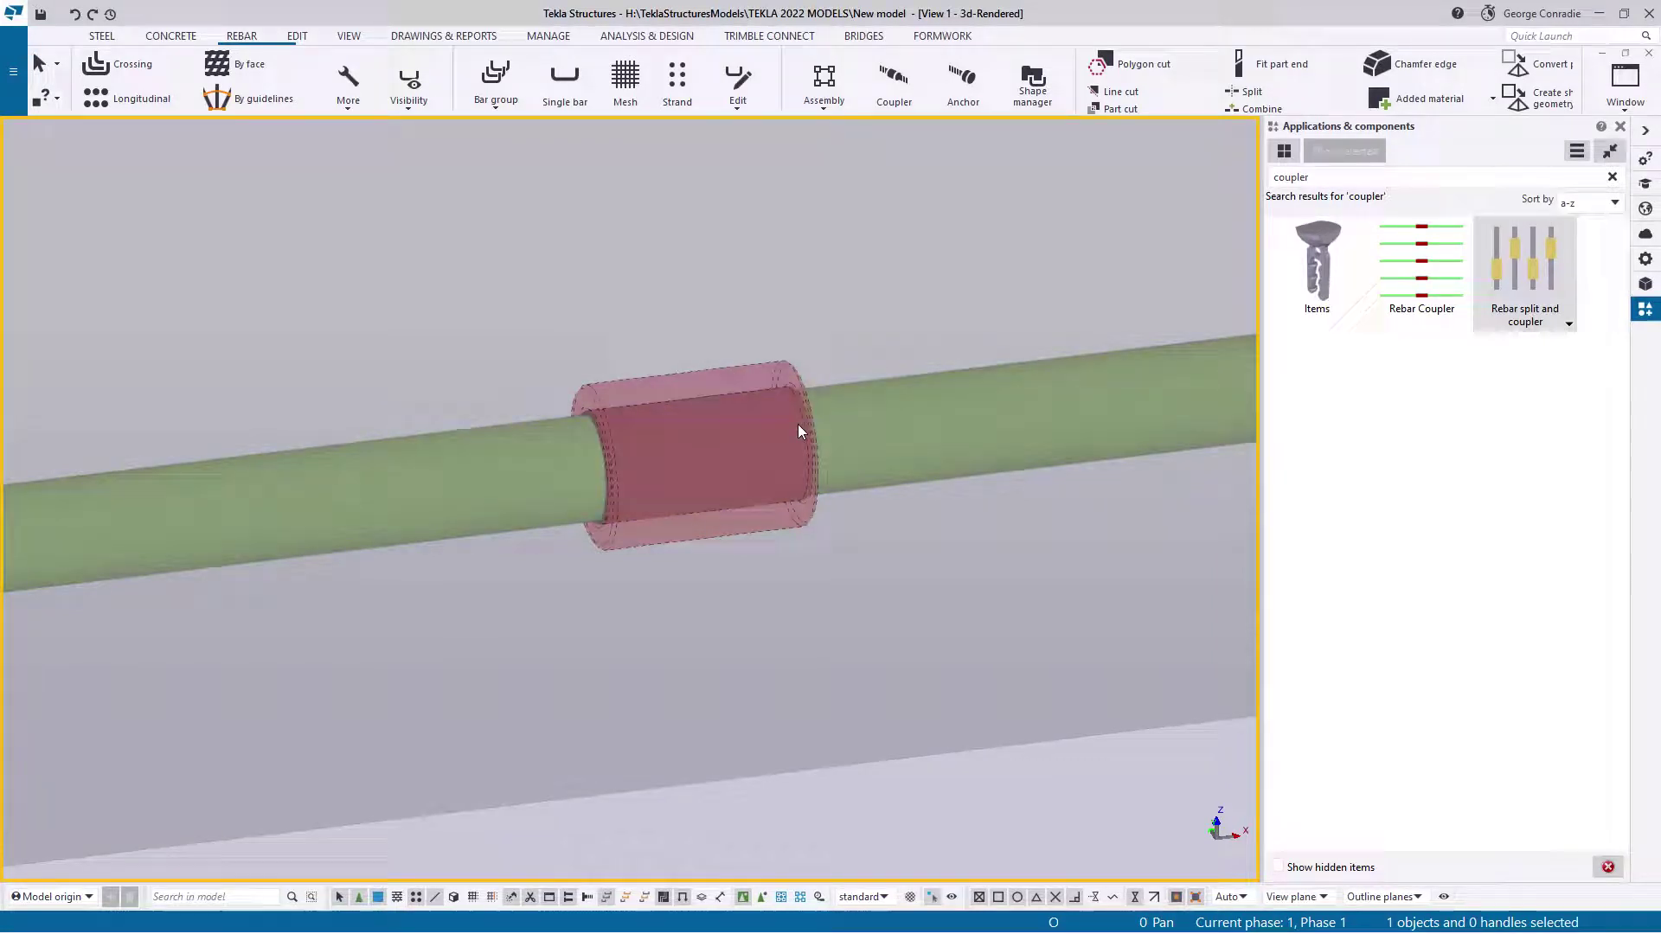
scroll(797, 424, down, 5)
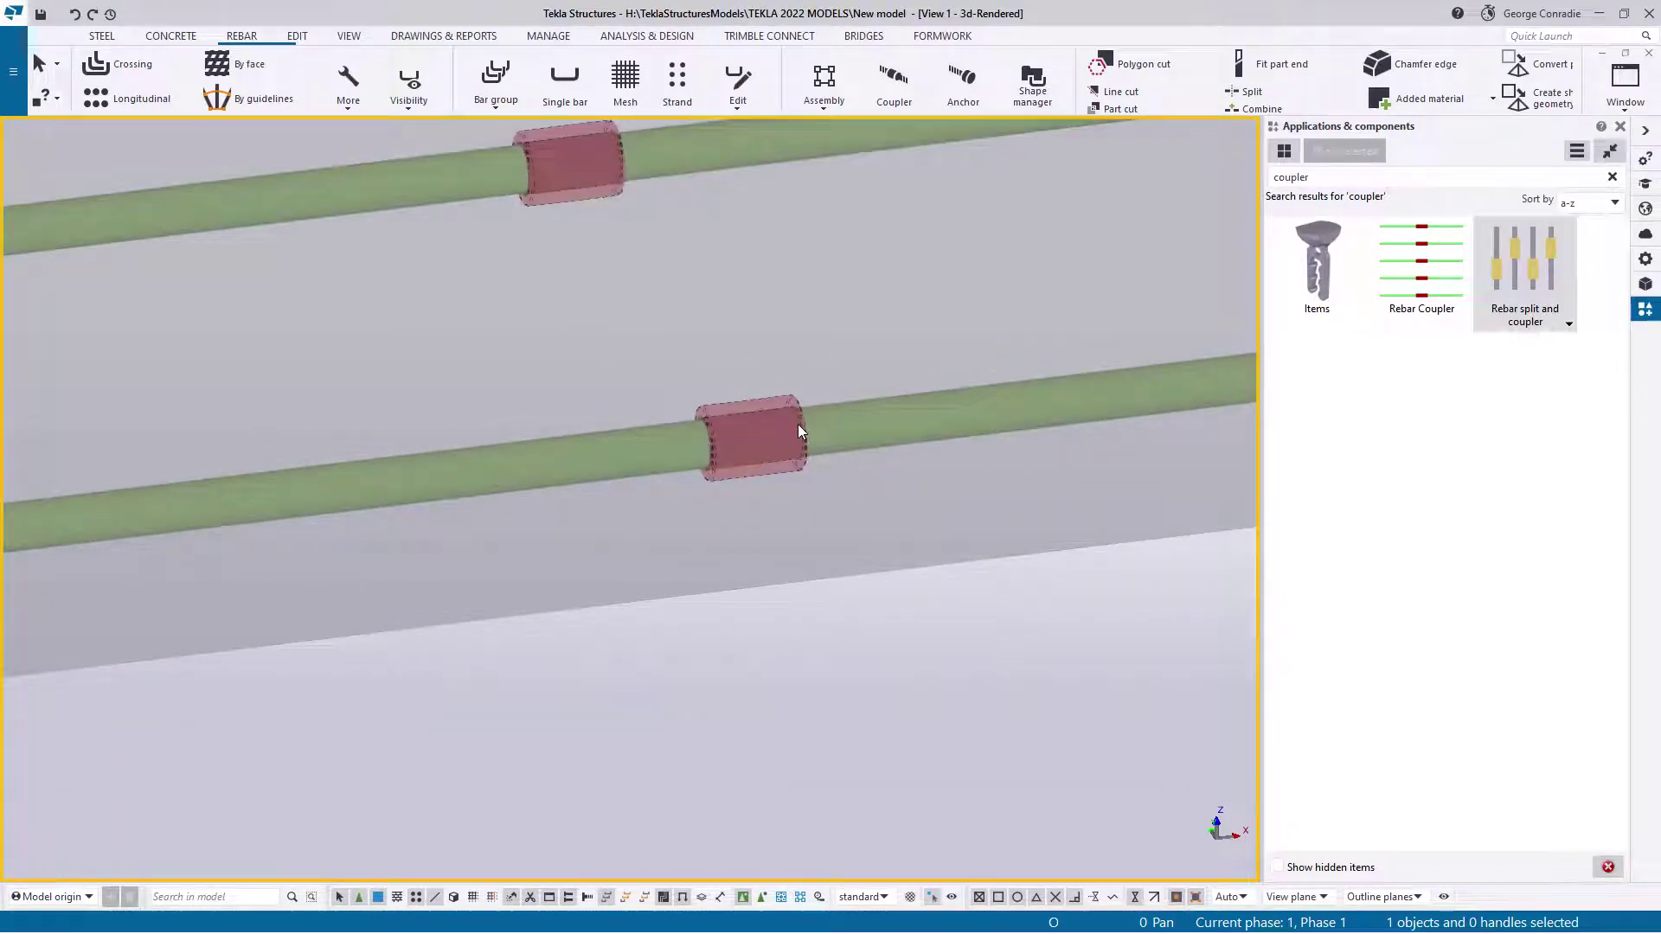
scroll(798, 424, down, 6)
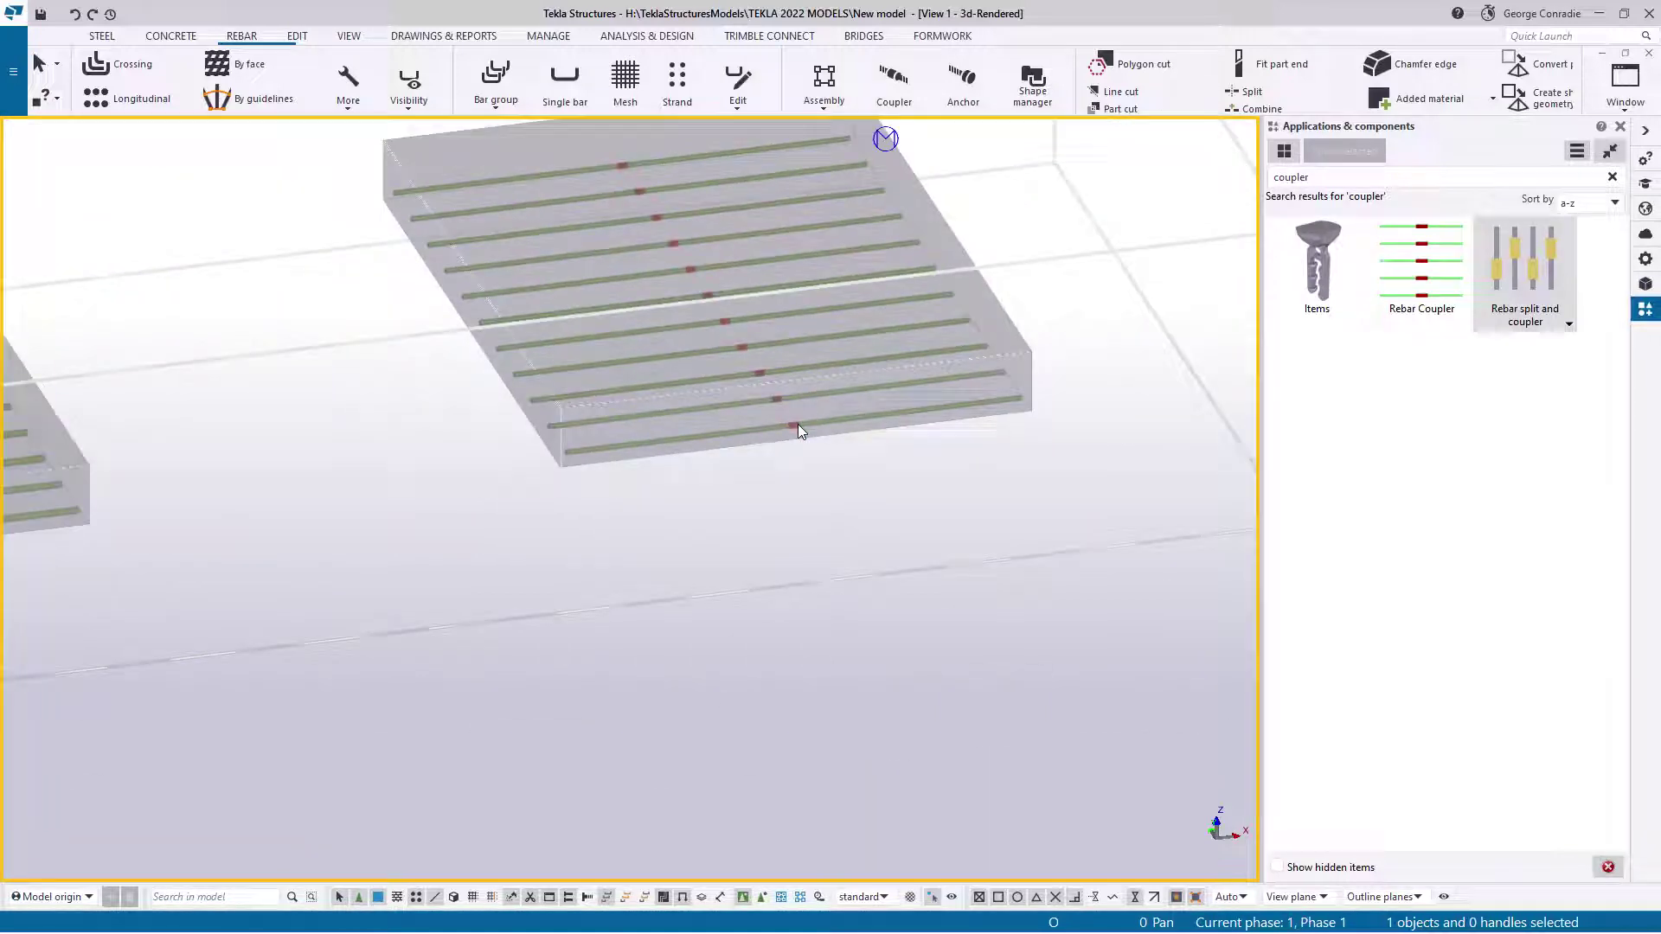
scroll(809, 506, up, 10)
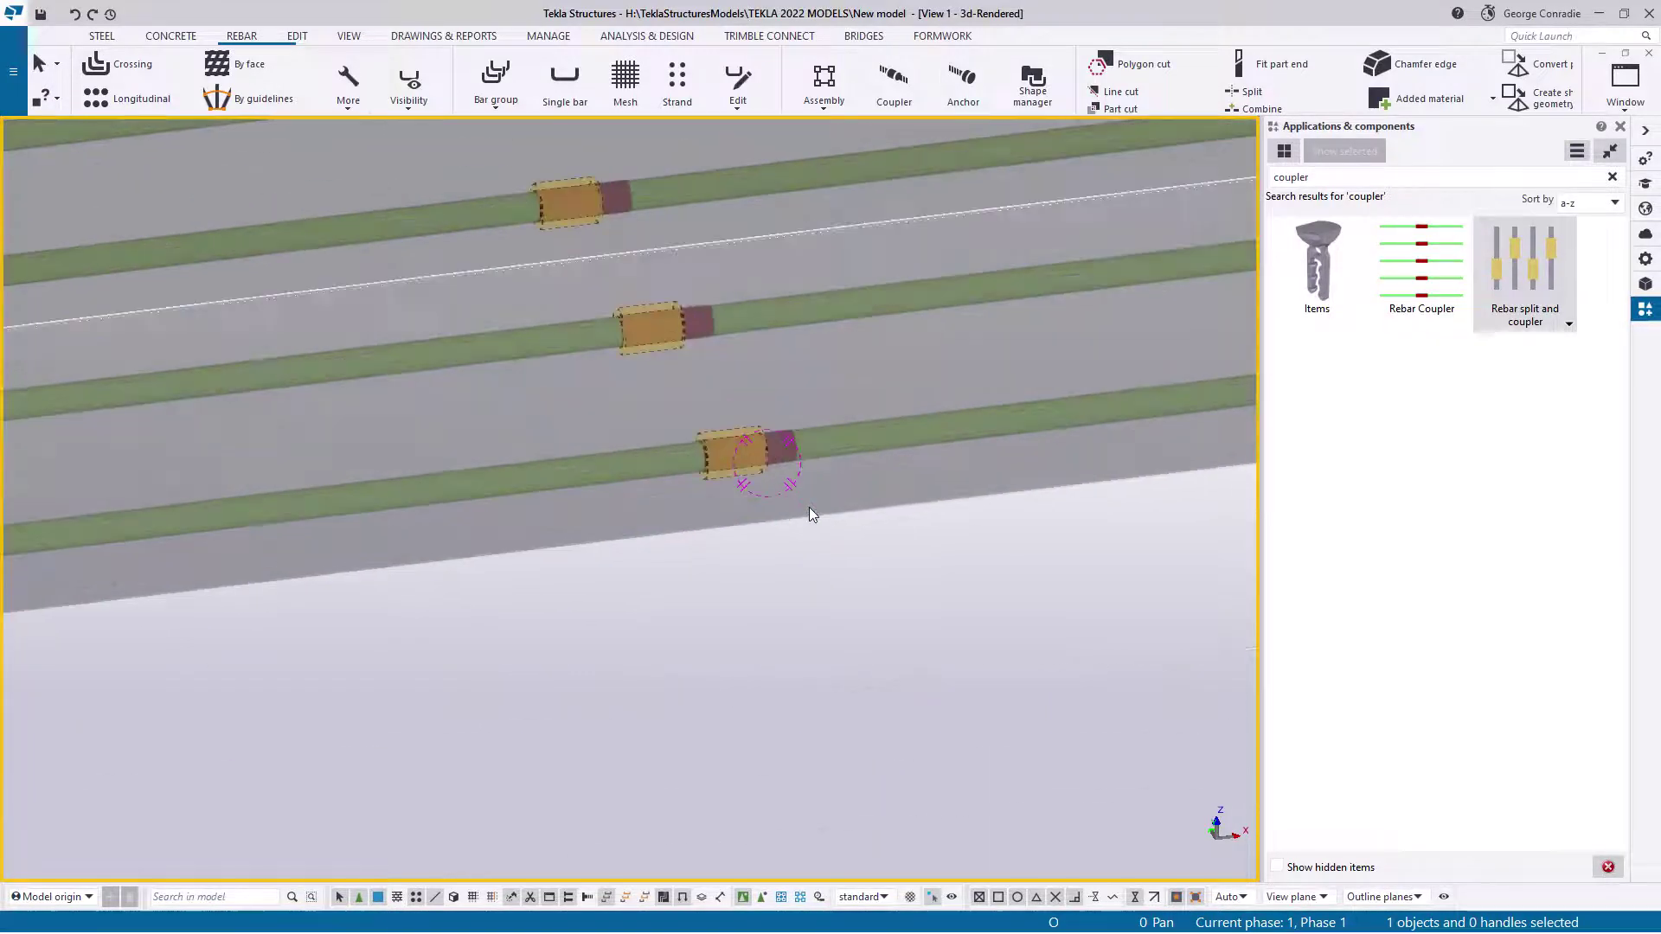
scroll(814, 502, down, 8)
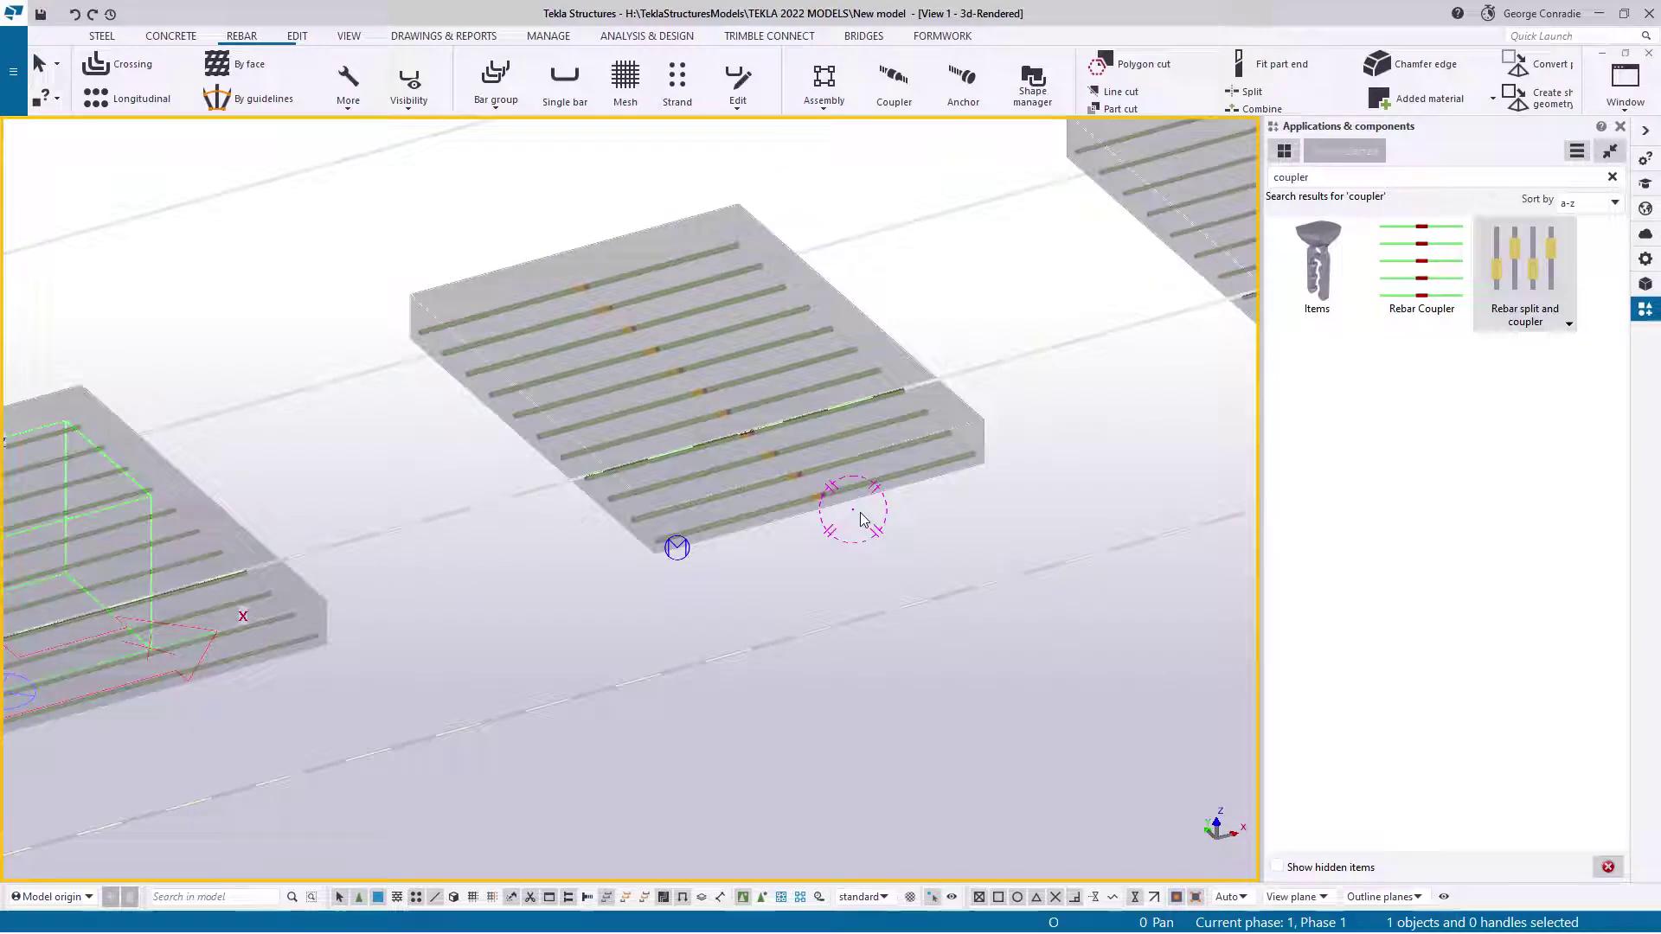
- Insert rebar couplers at the splitter of the next slab's rebar set, identifying the primary rebar's side, and end the command
middle_drag(821, 554, 672, 556)
scroll(734, 553, up, 6)
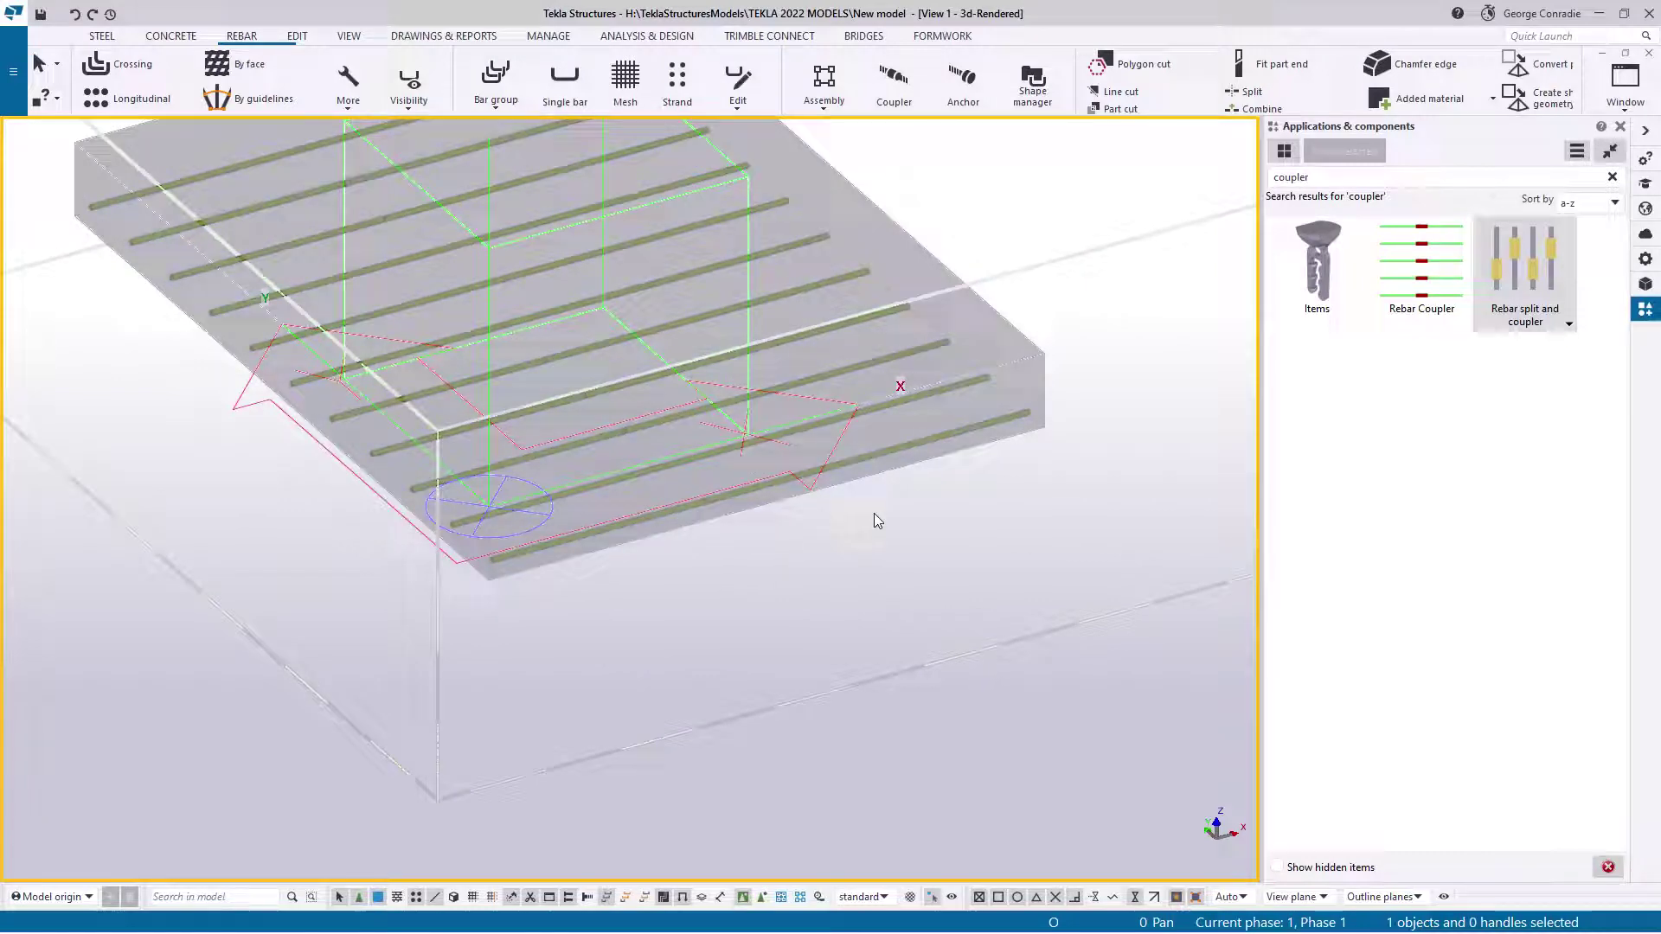
scroll(888, 511, up, 5)
click(753, 487)
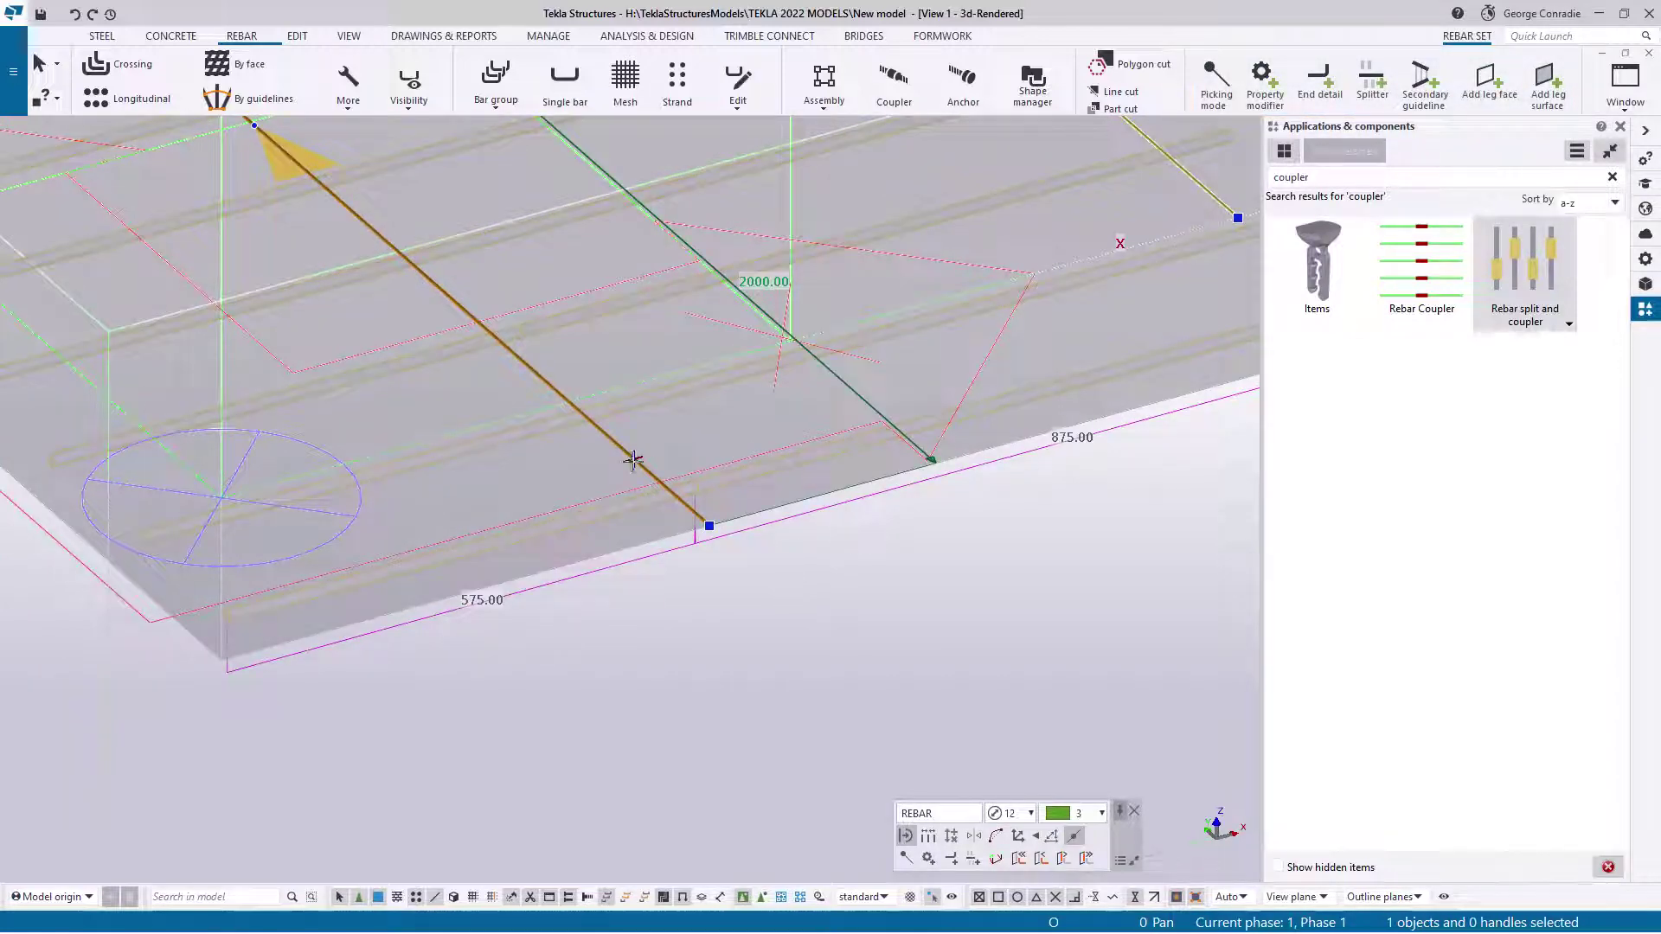
click(892, 81)
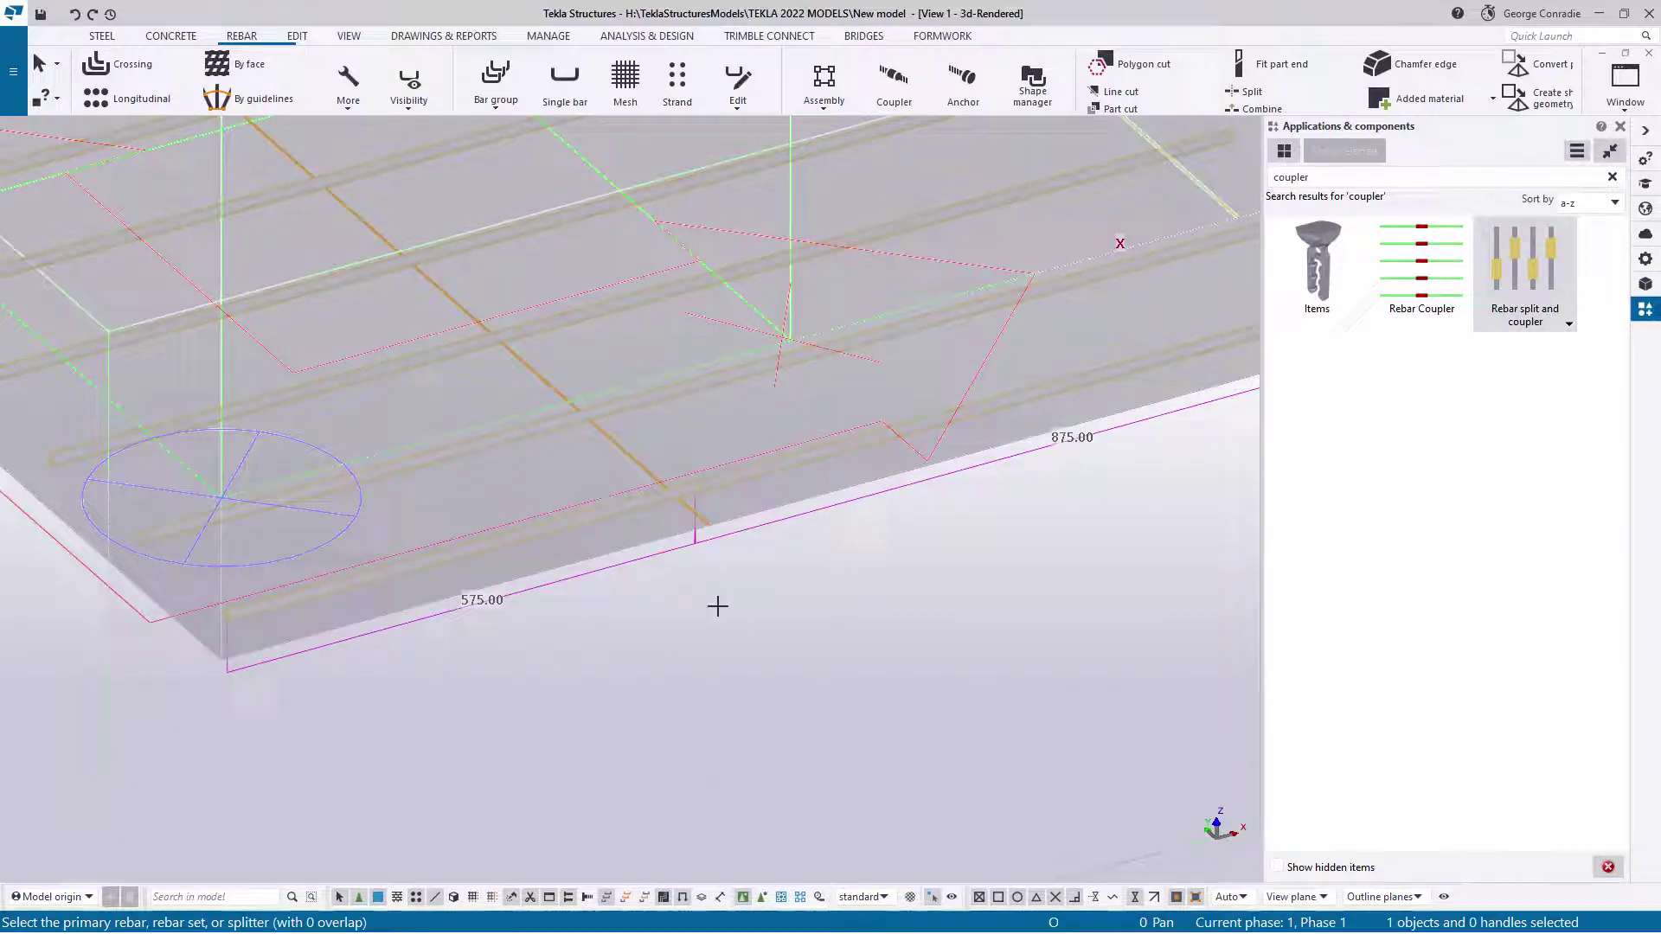
click(634, 457)
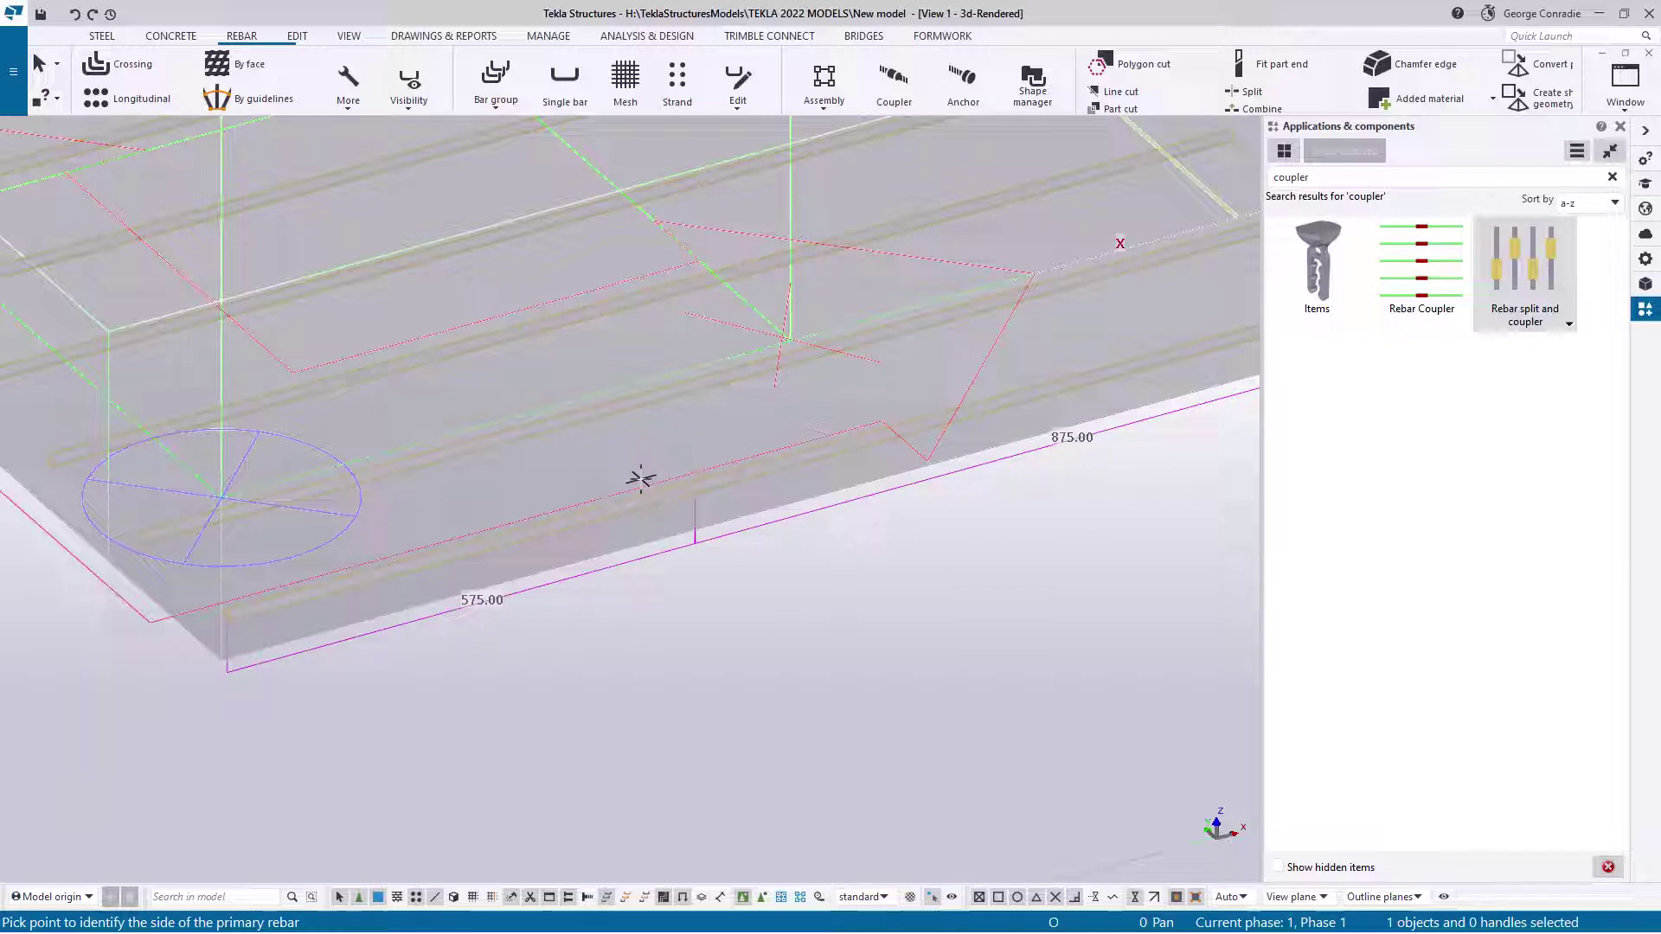
click(645, 504)
right_click(765, 611)
click(809, 624)
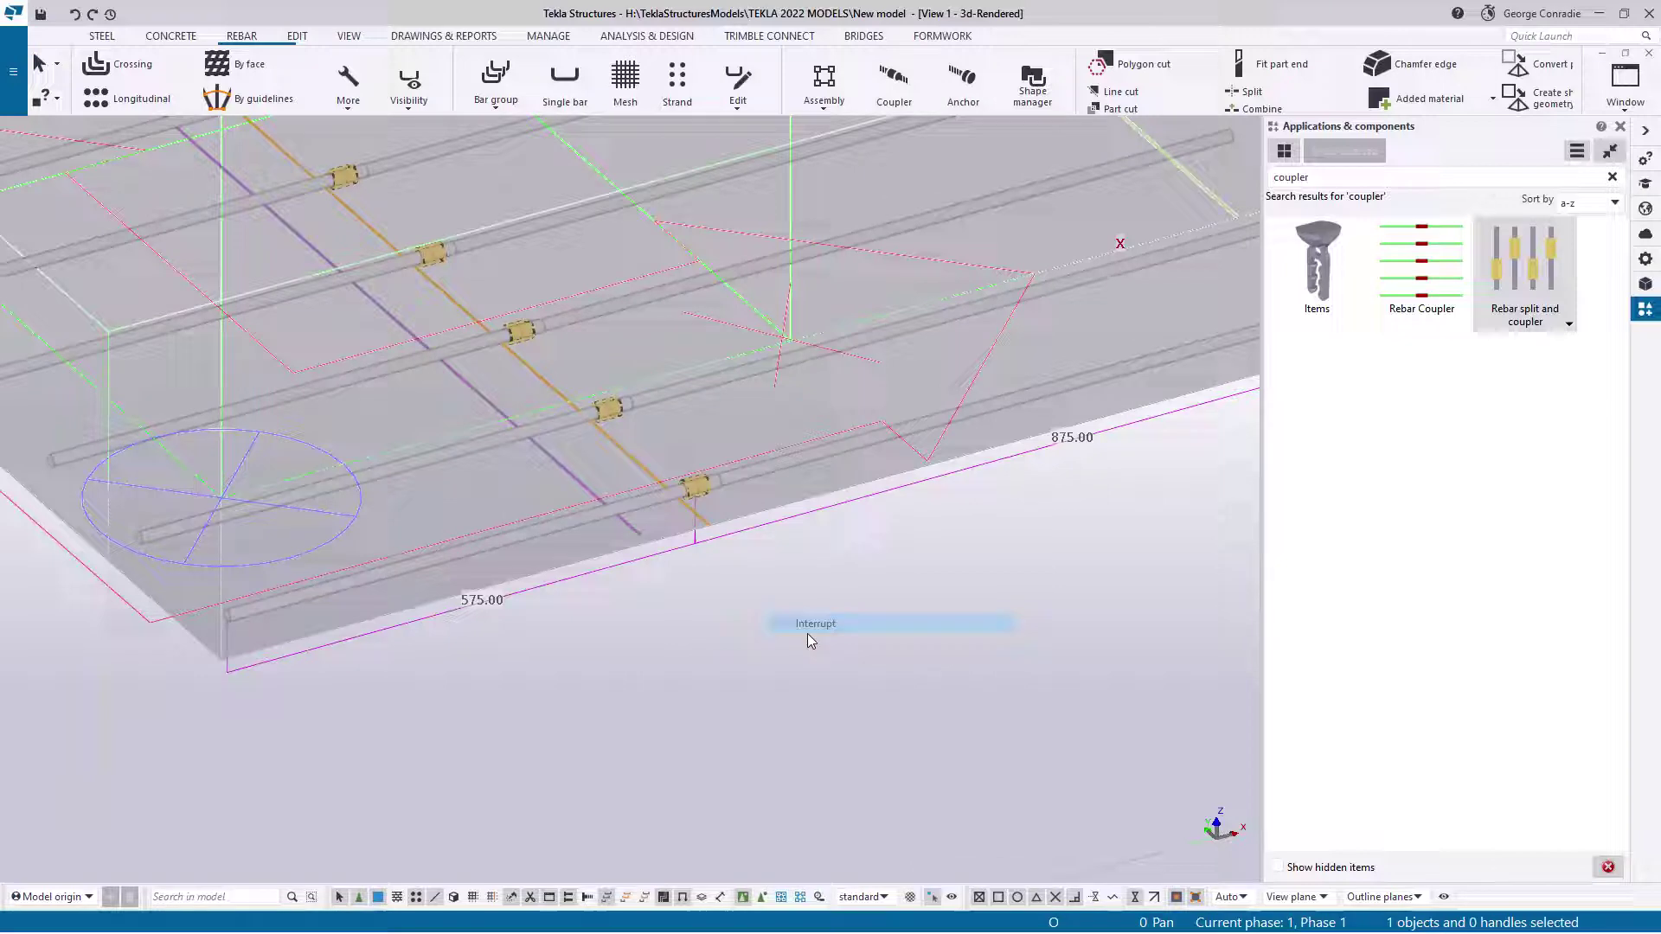
- Change the newly inserted rebar couplers' auto attribute file to BT Type C, apply the modification, and close the properties
scroll(765, 547, up, 6)
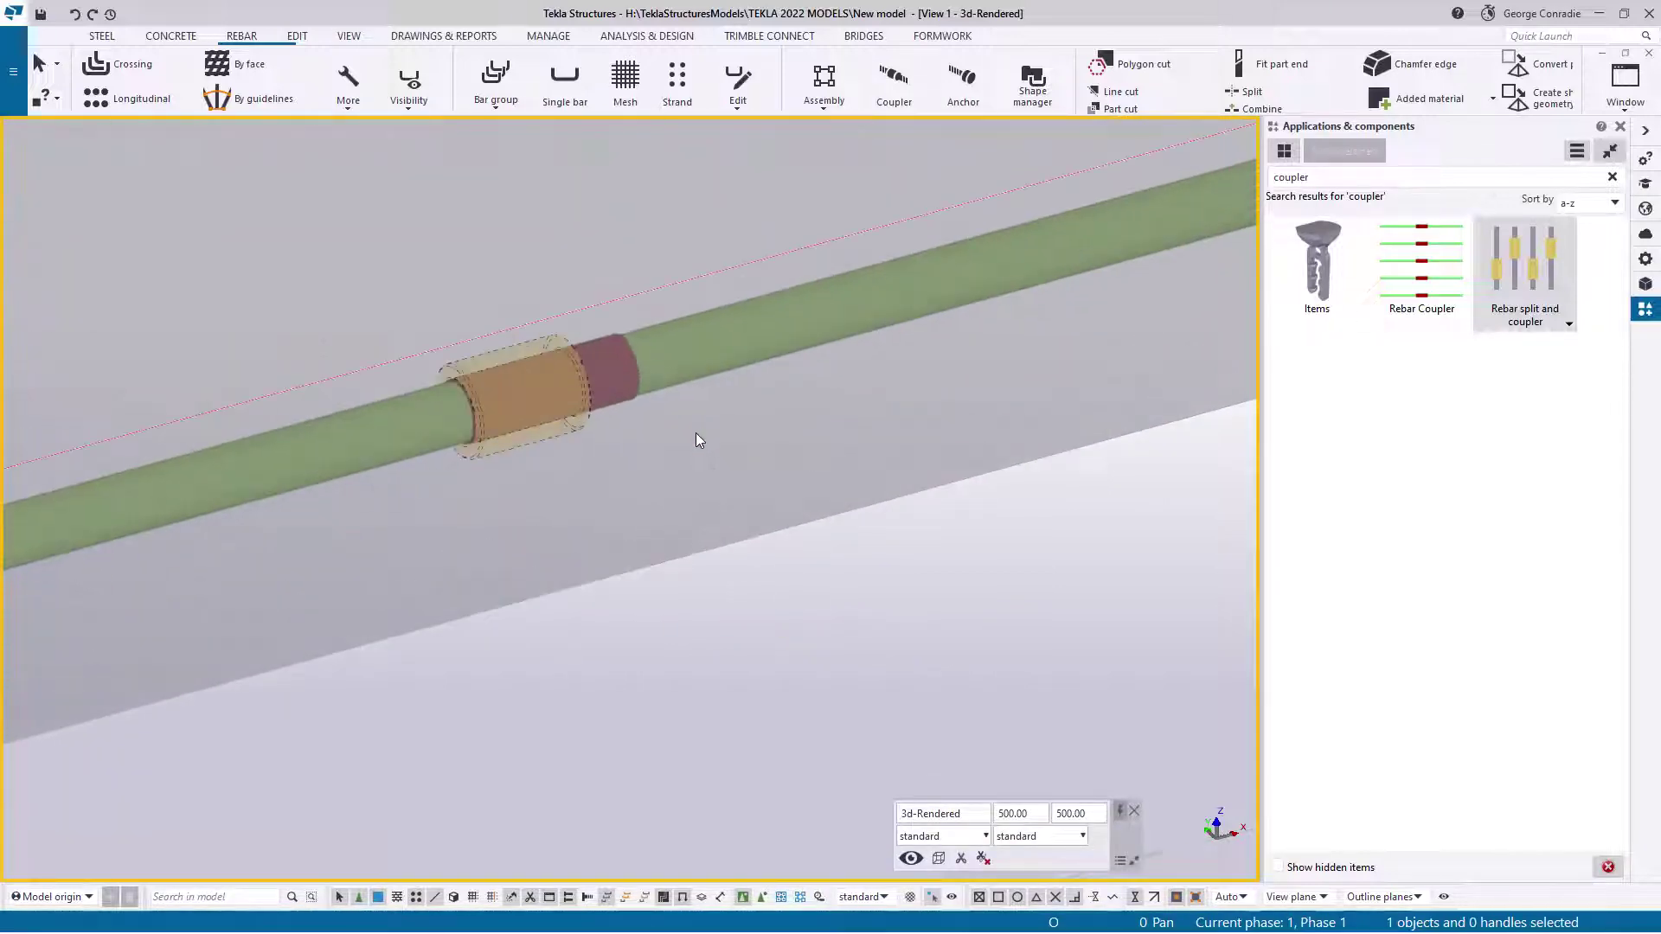
scroll(699, 440, up, 2)
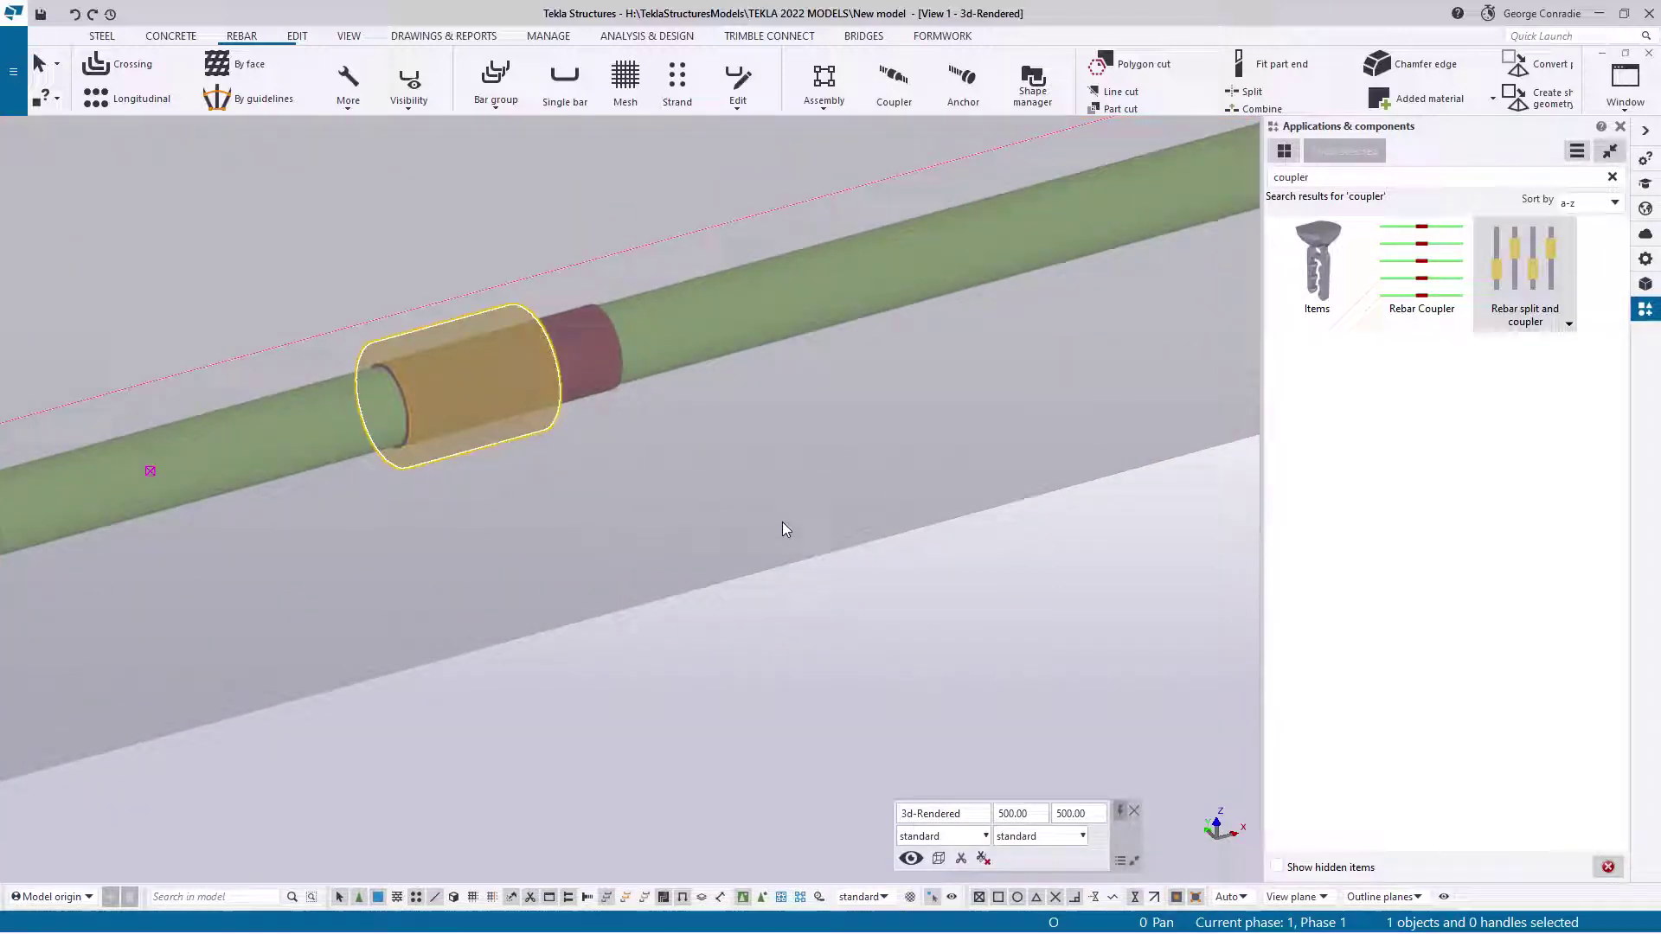
double_click(459, 387)
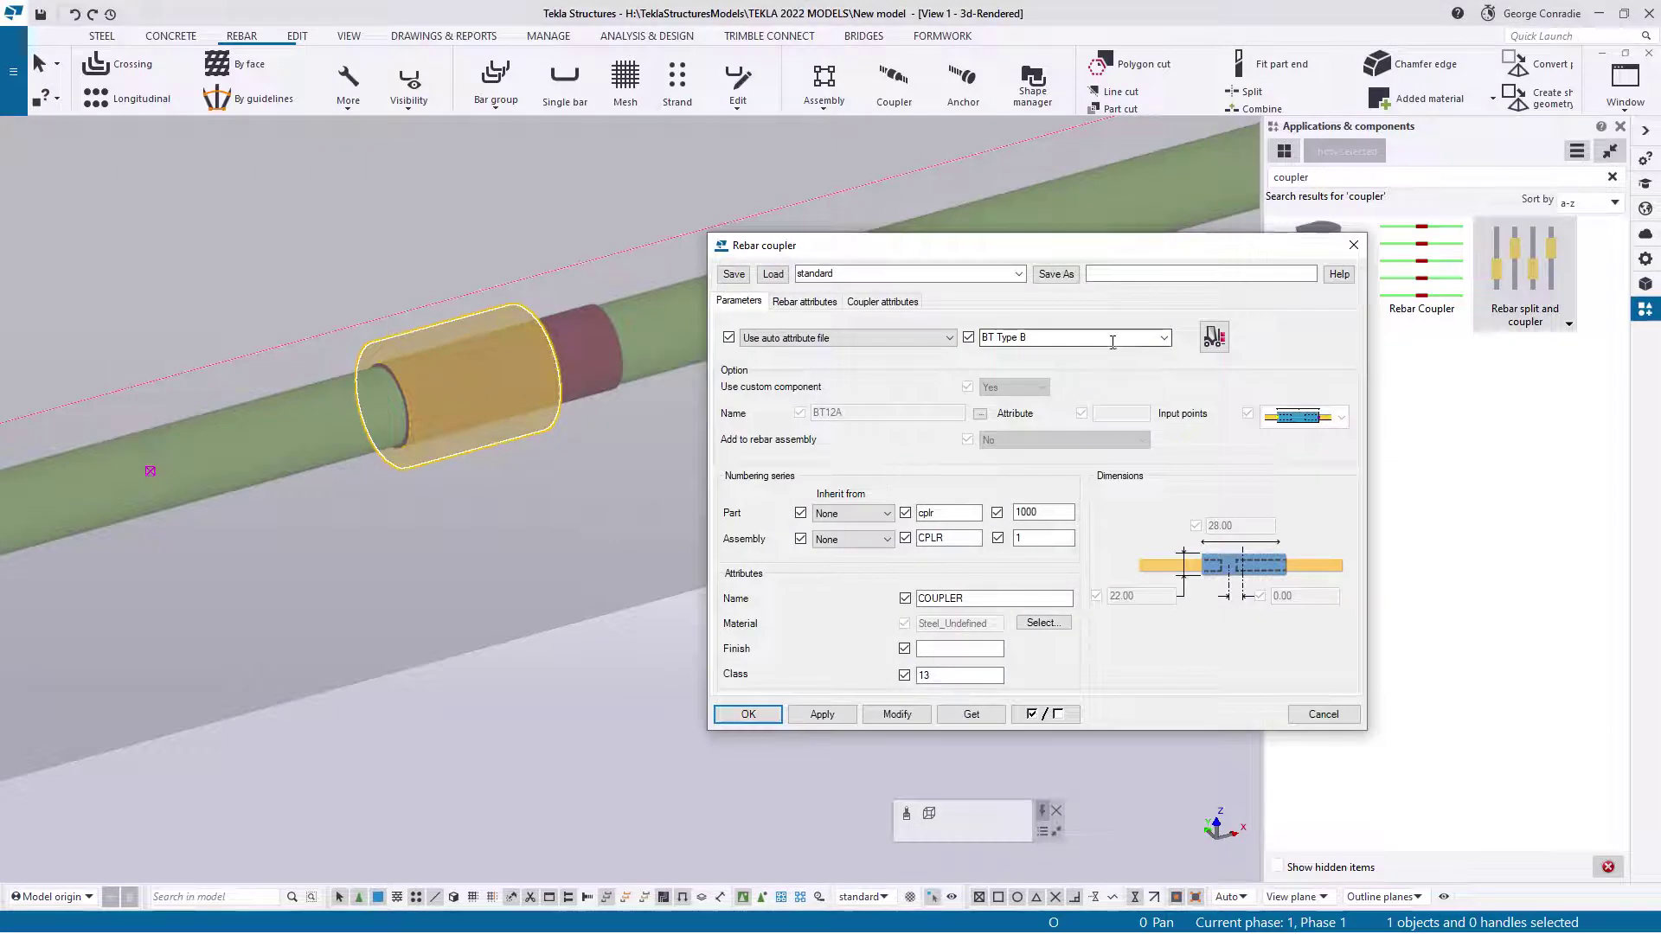
click(1164, 338)
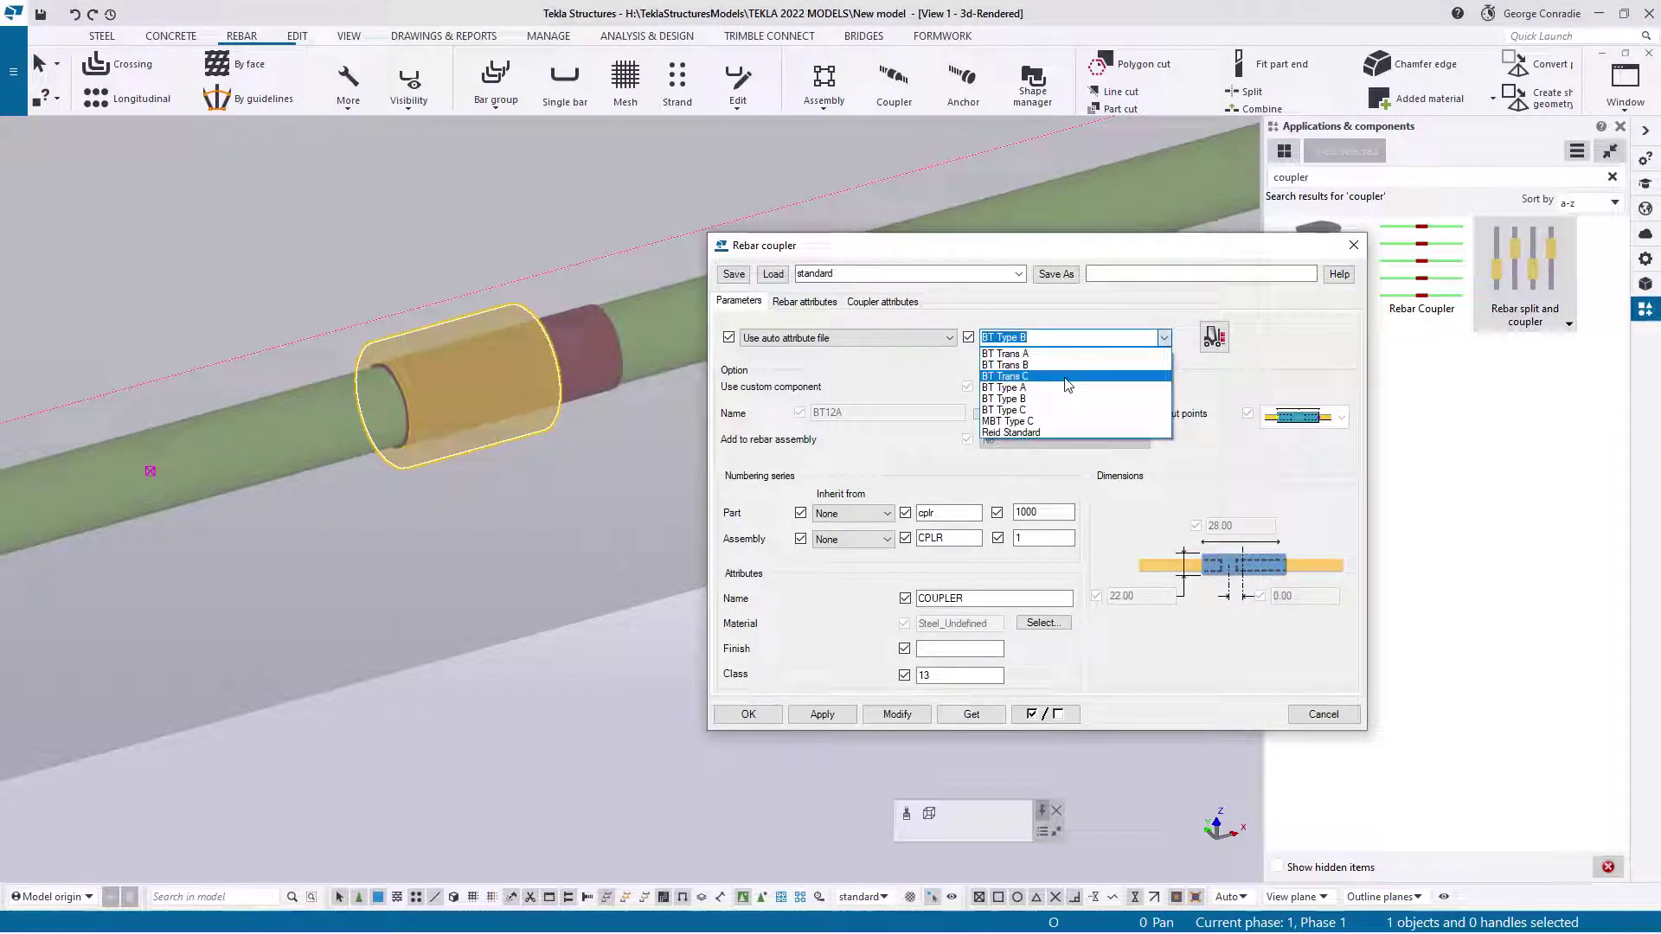
click(1052, 411)
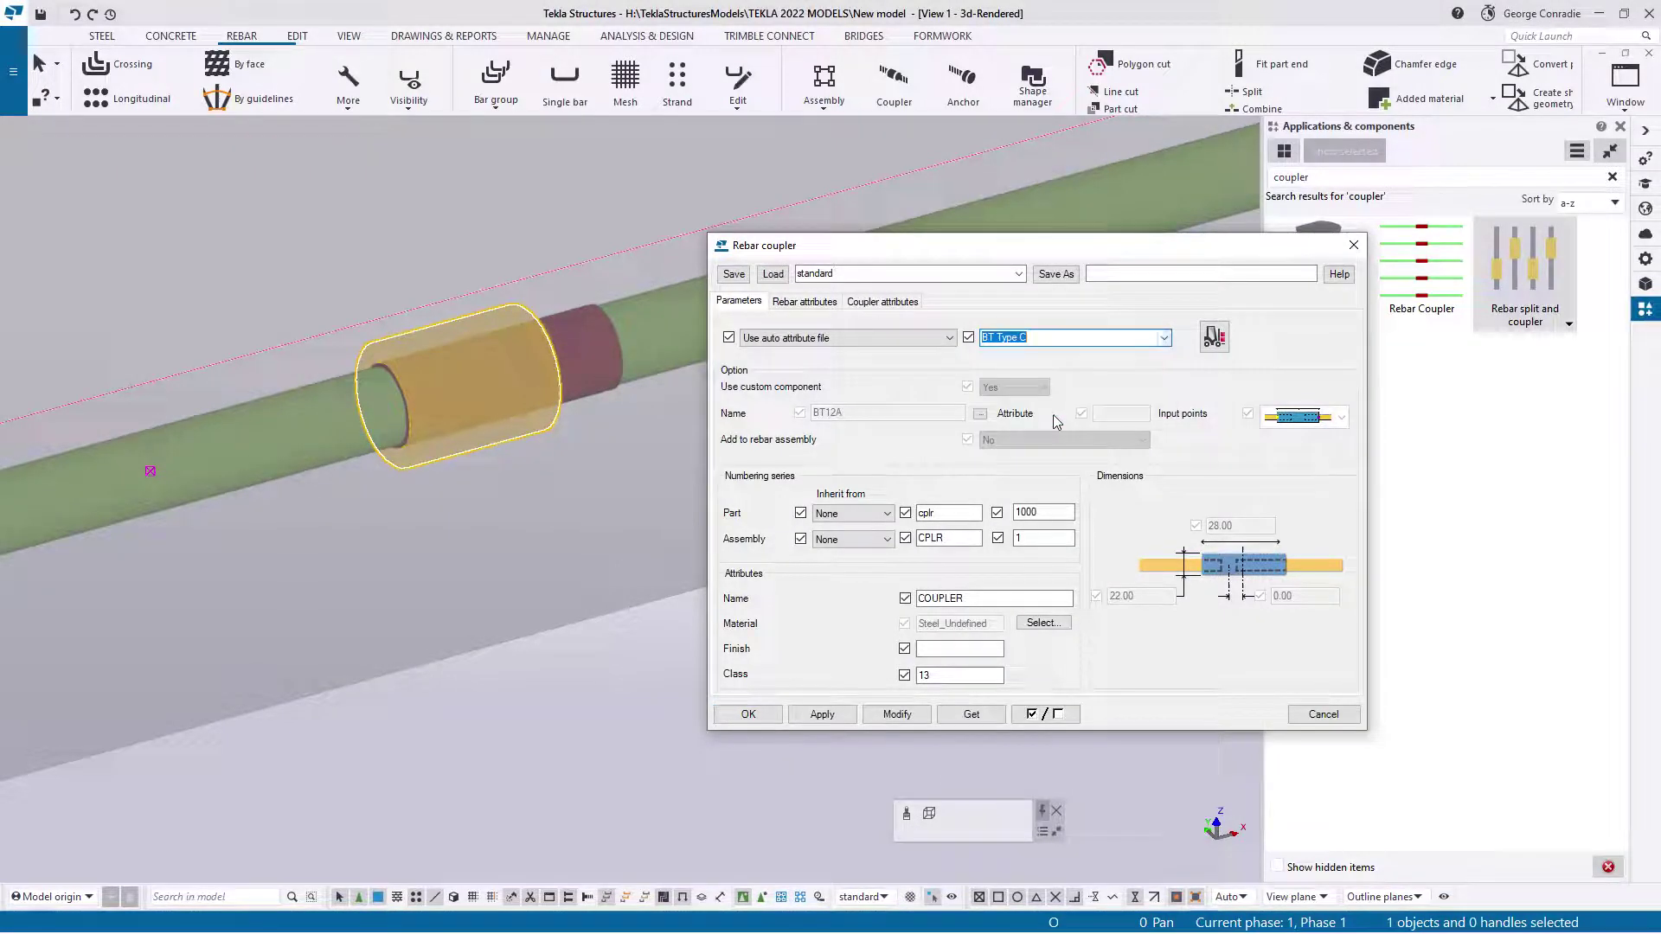
click(913, 717)
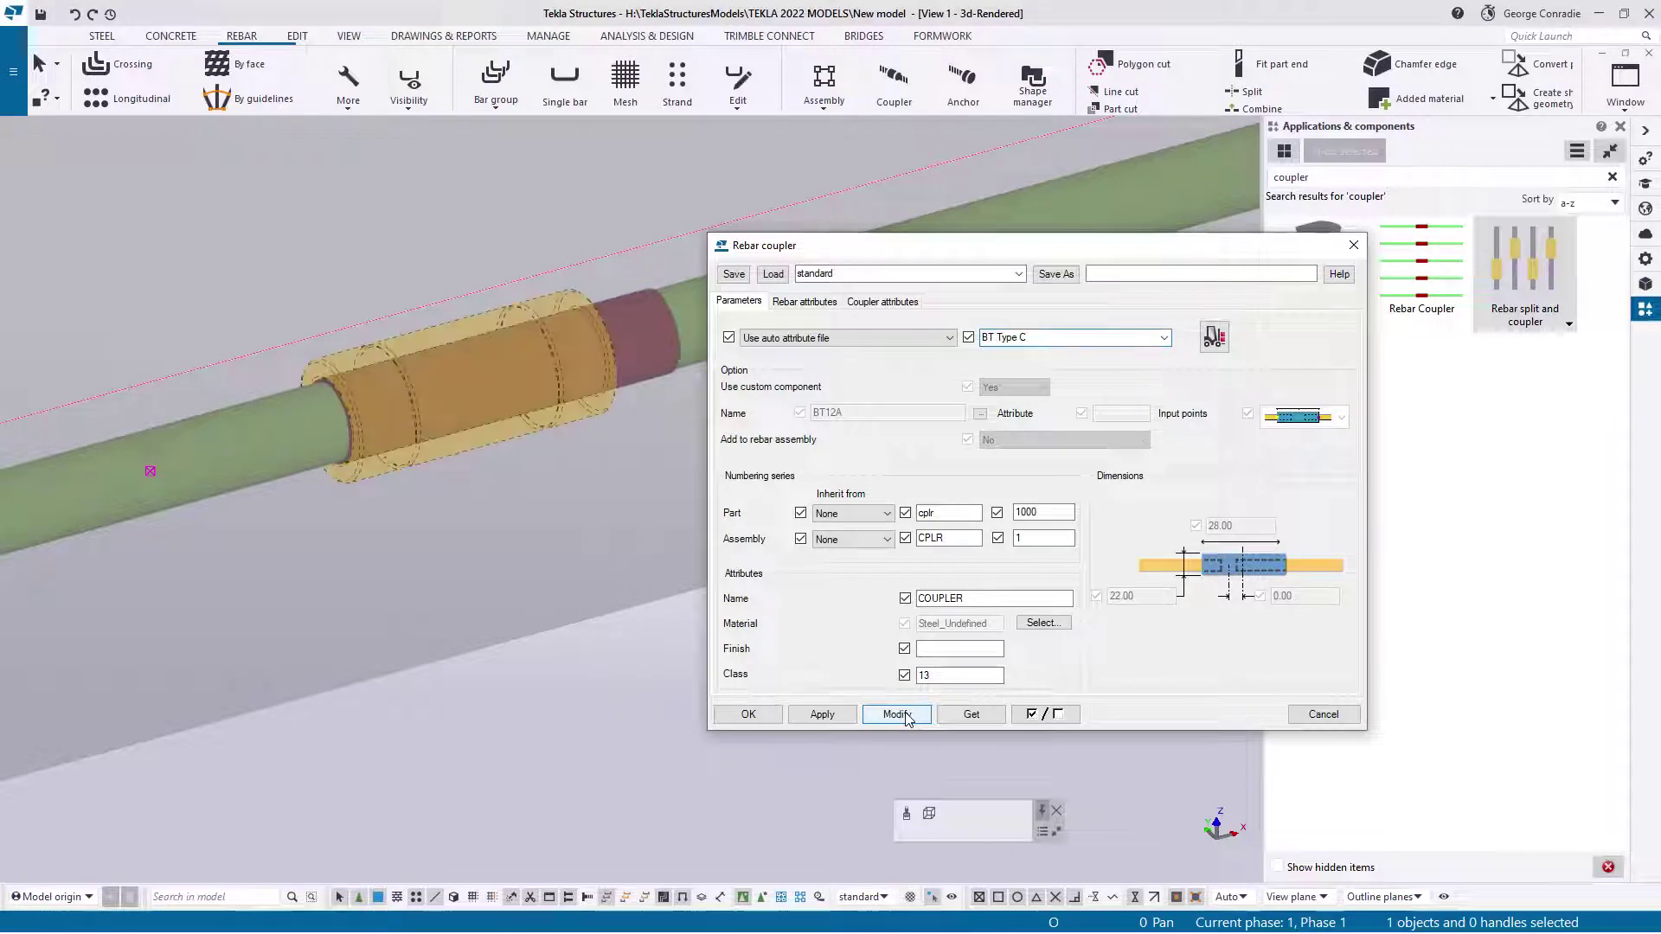
click(748, 715)
scroll(553, 489, up, 3)
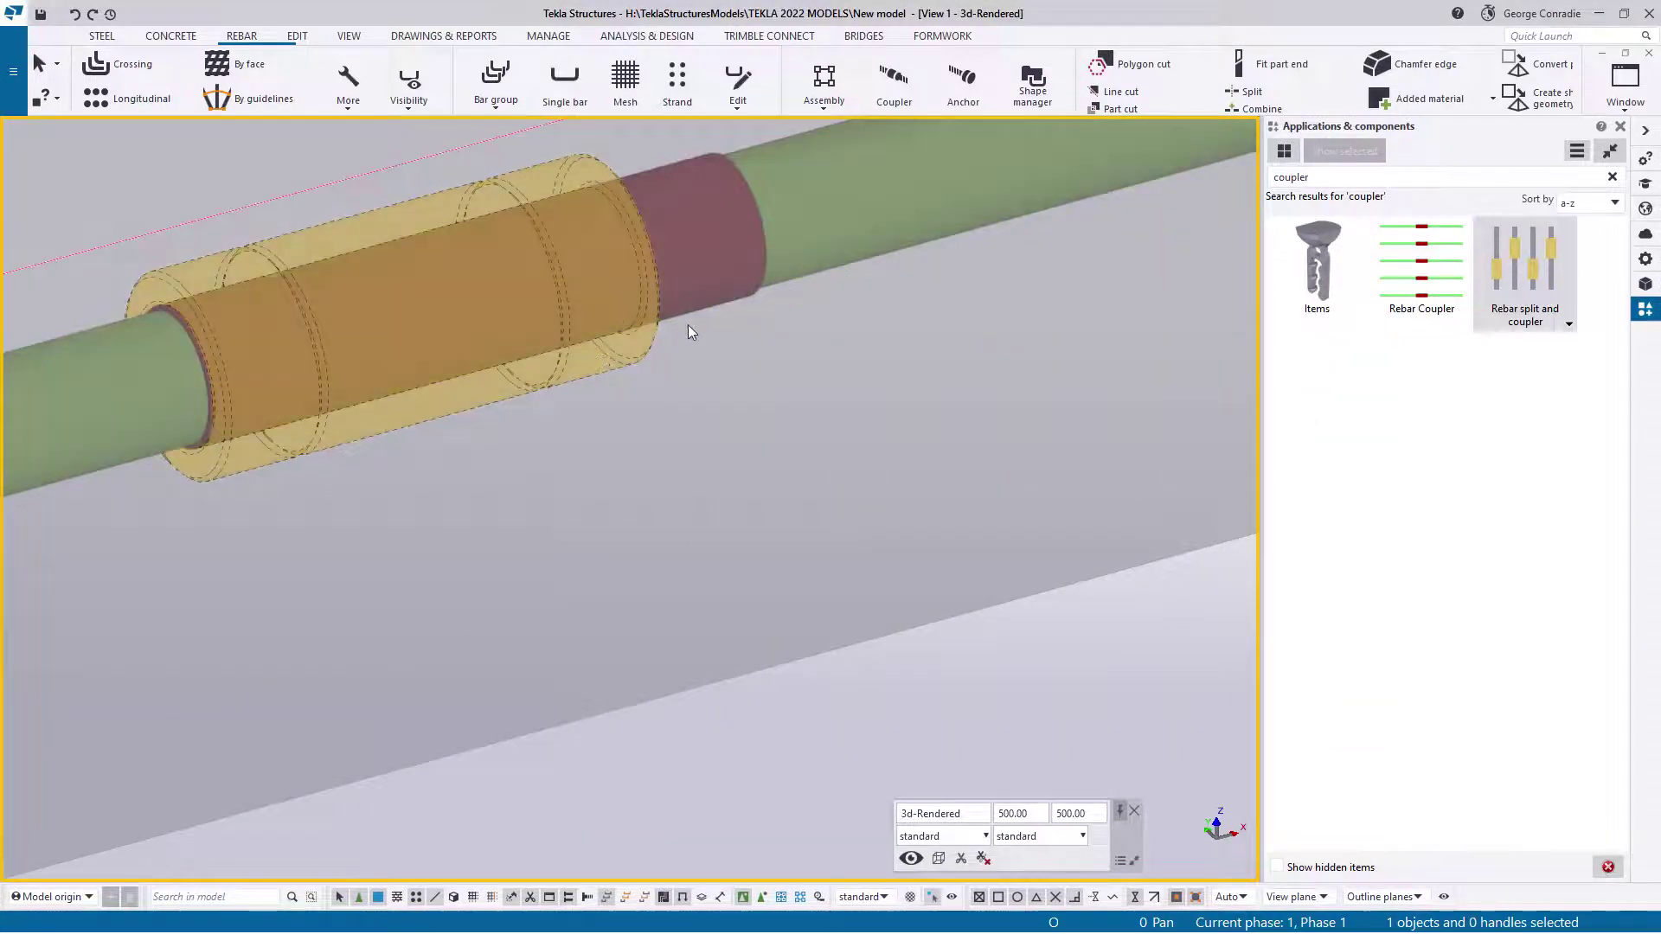
- Examine the BT Type C couplers on this slab and compare them with the couplers on the neighbouring slab
scroll(692, 329, down, 3)
ctrl+middle_drag(663, 334, 533, 302)
click(689, 571)
scroll(713, 471, down, 10)
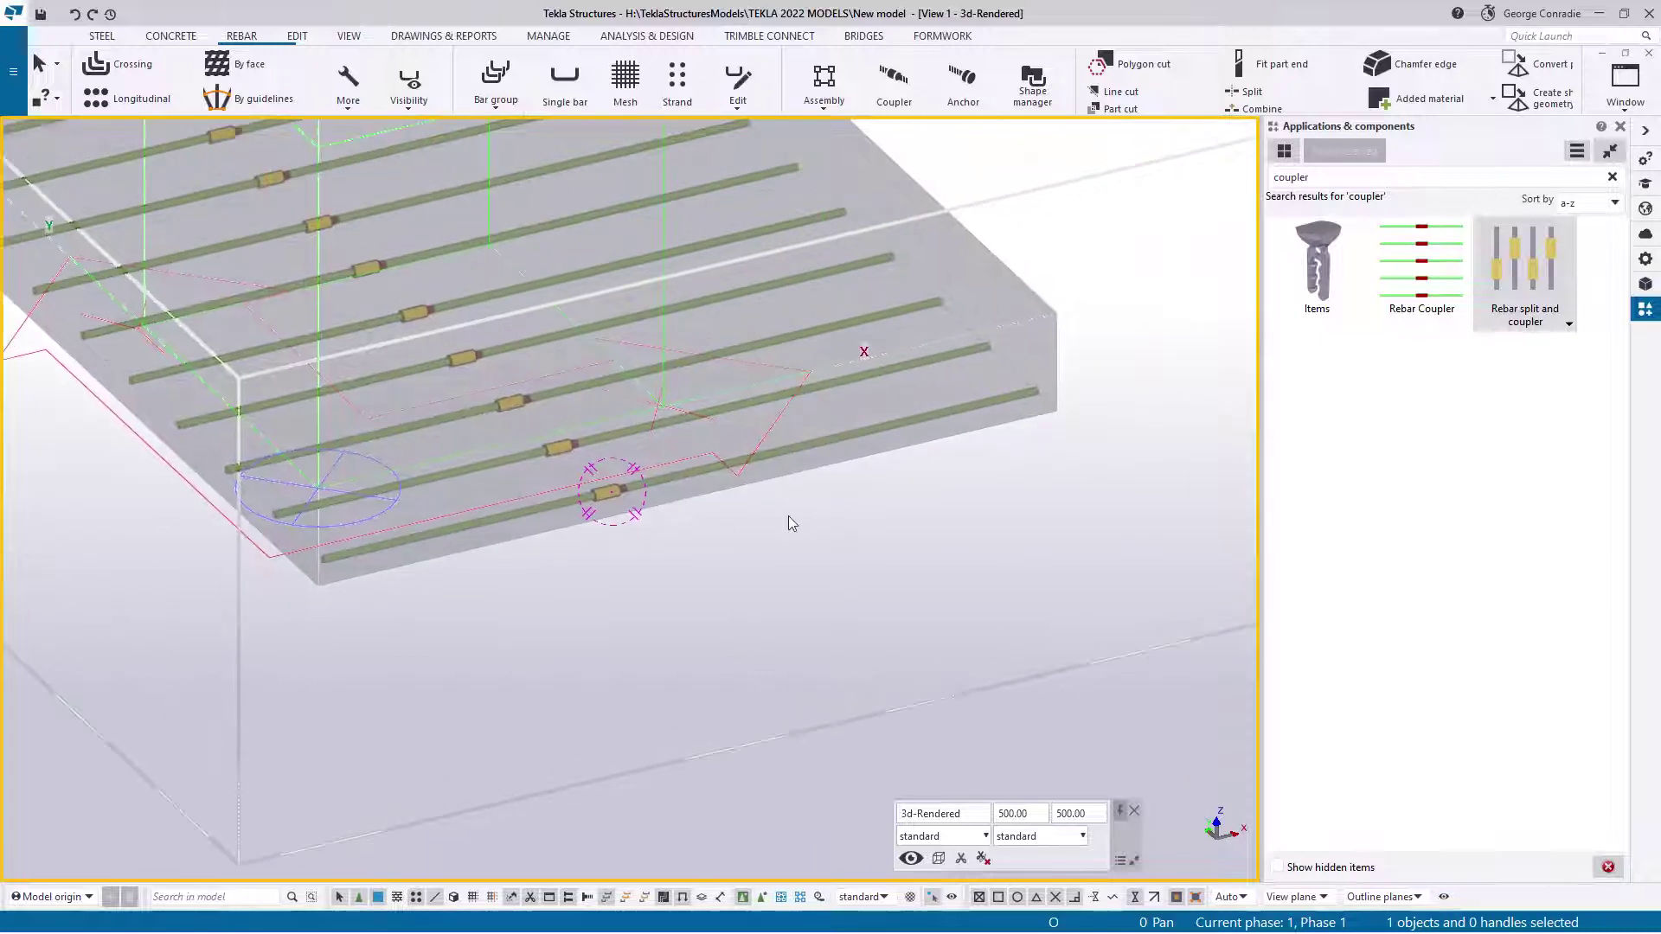
scroll(808, 509, down, 5)
middle_drag(917, 500, 855, 521)
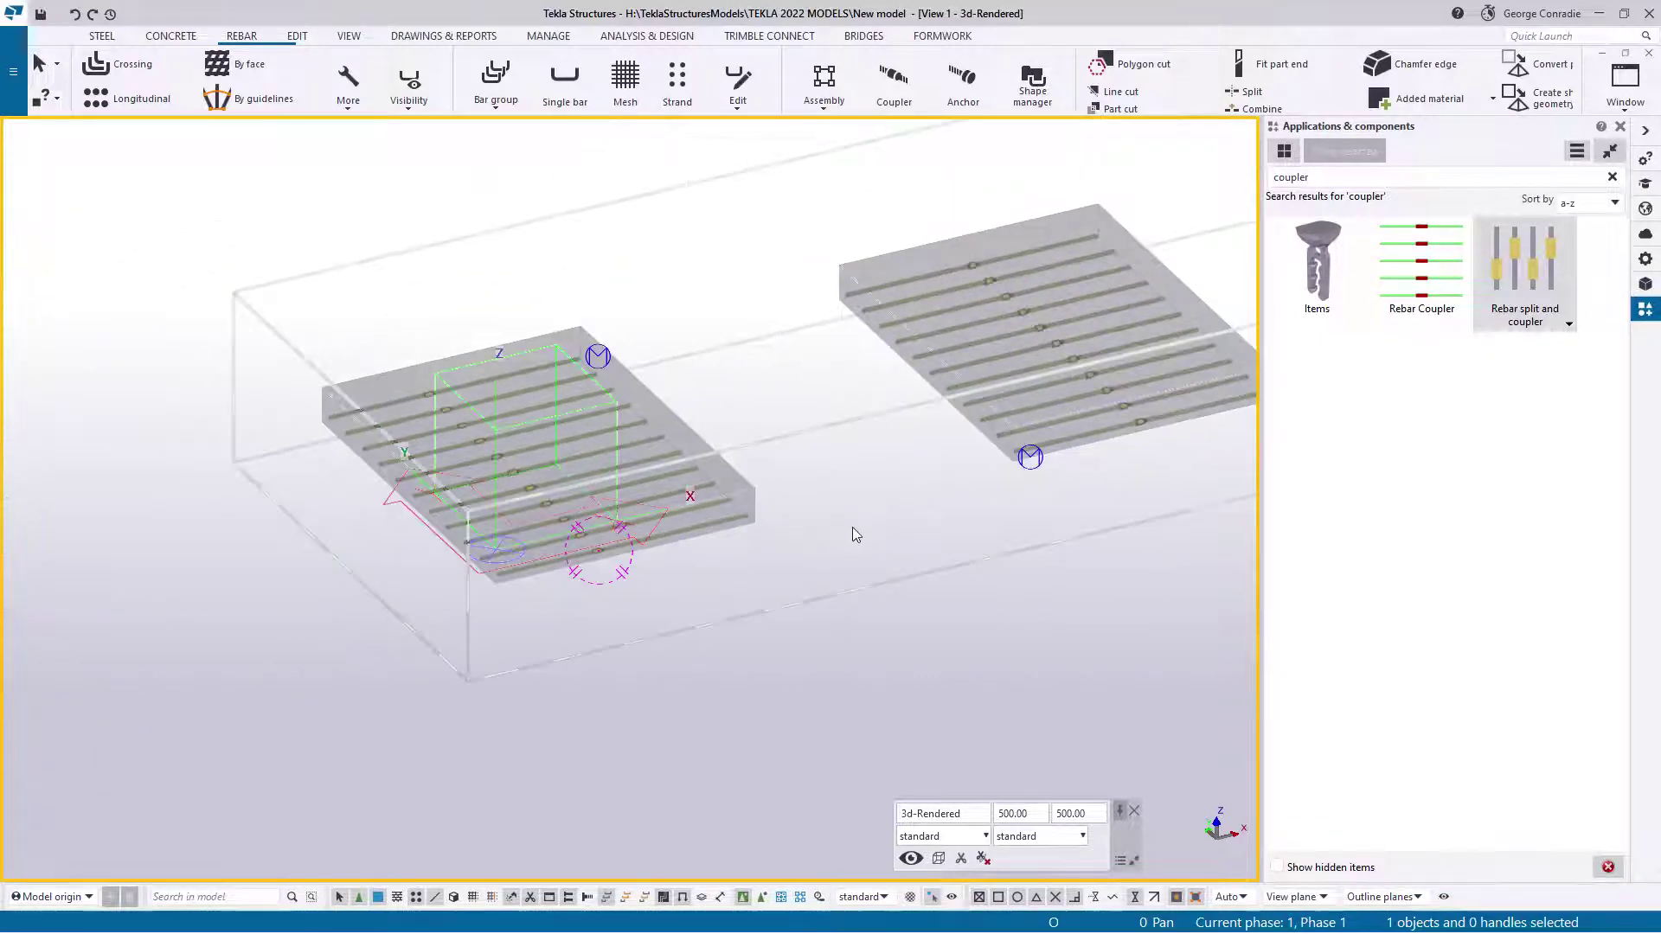
scroll(538, 554, up, 8)
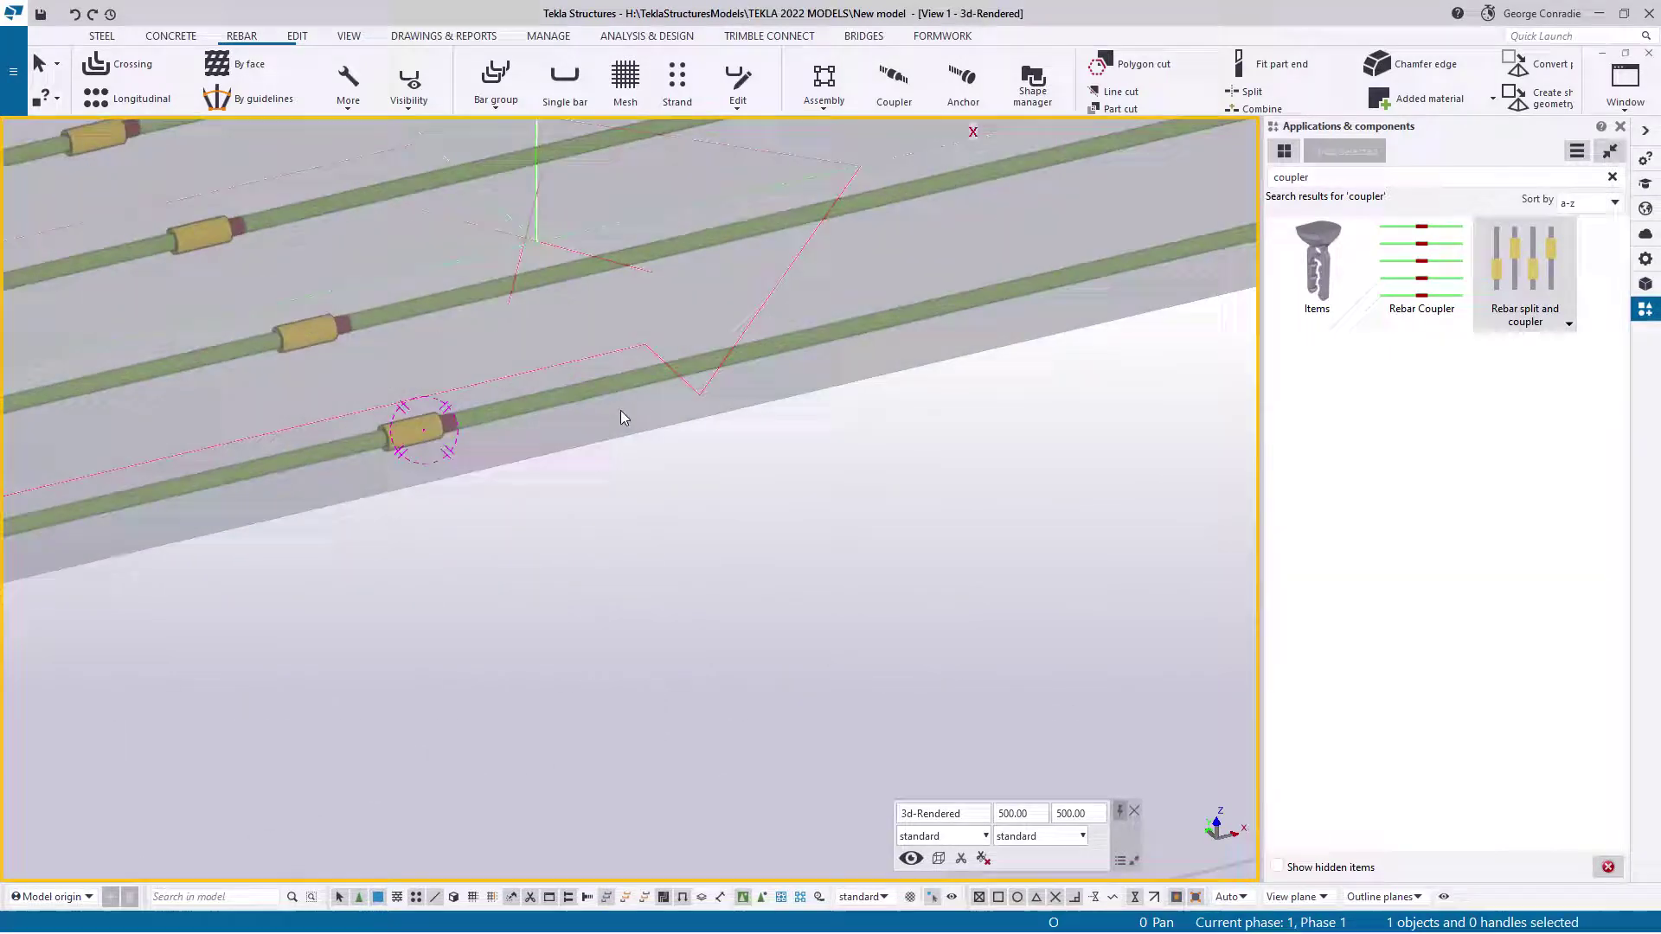
scroll(437, 440, up, 5)
- Change the BT Type C slab's rebar set to grade N, size 32 main bars, and apply the modification
click(688, 362)
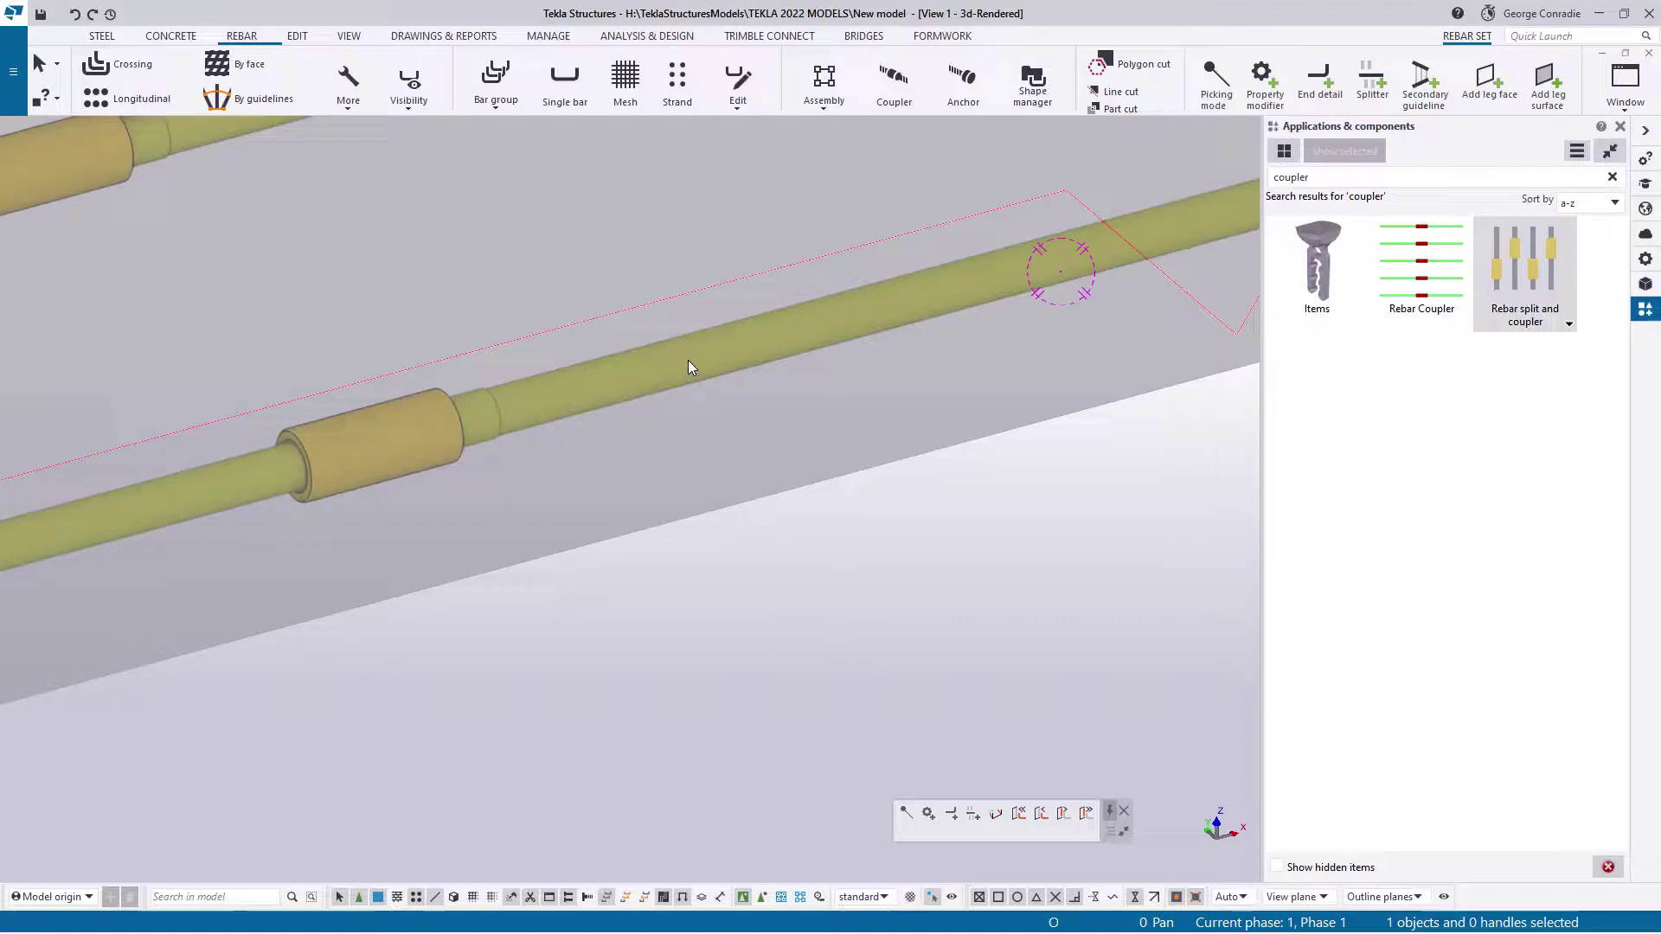
click(1645, 261)
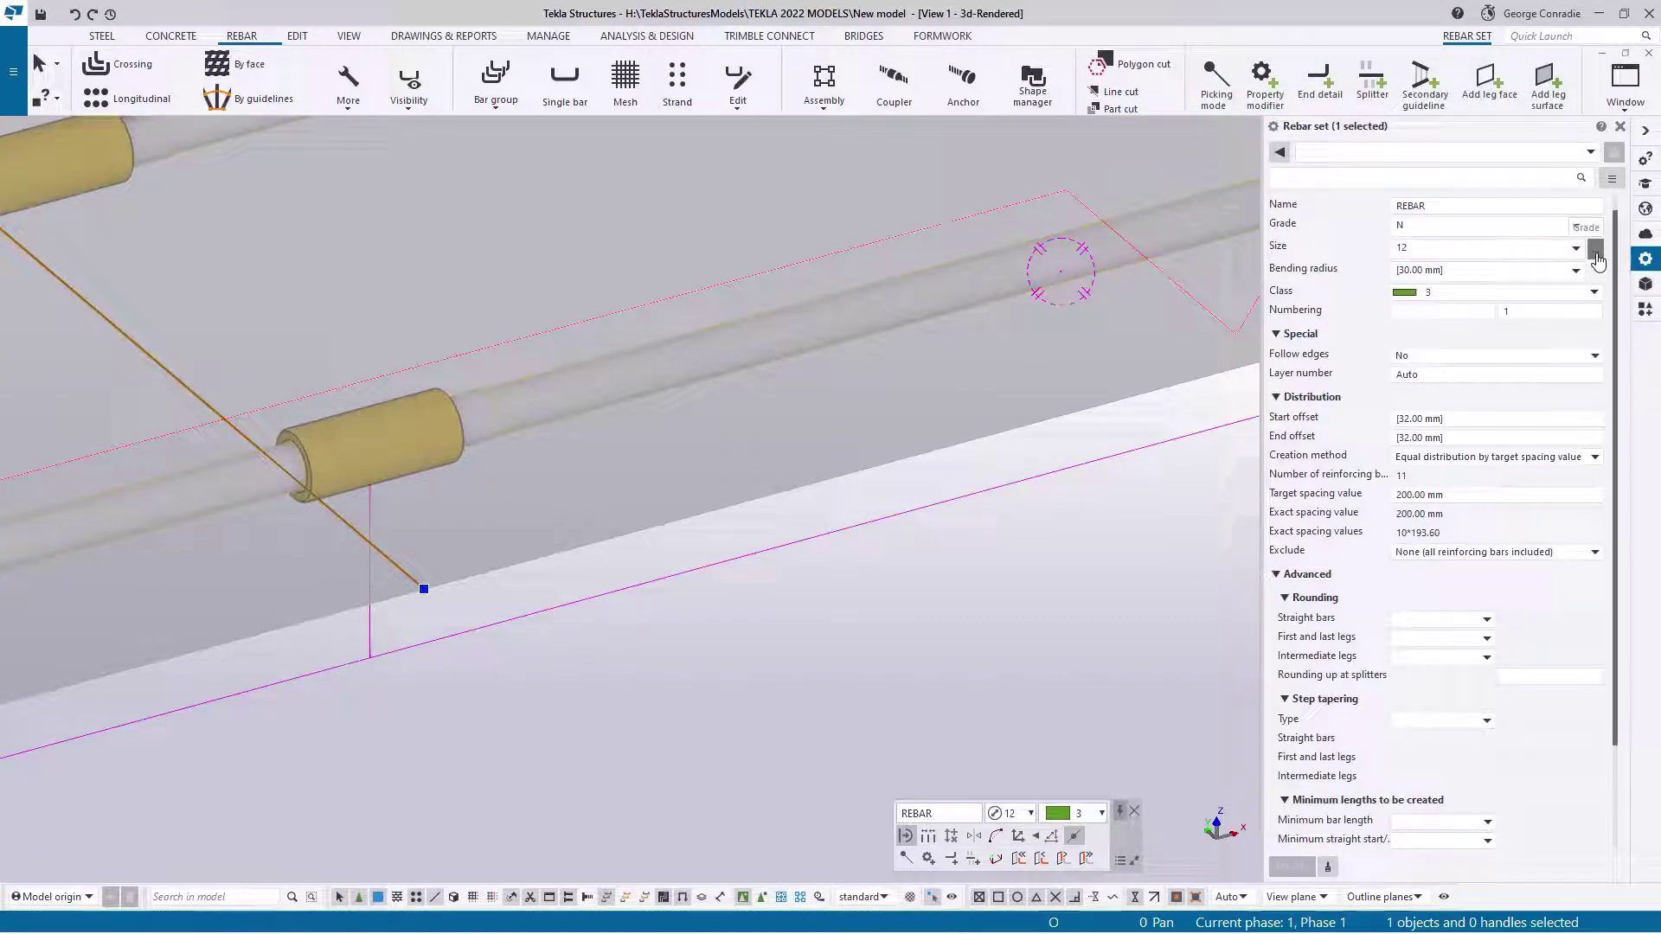
click(1595, 252)
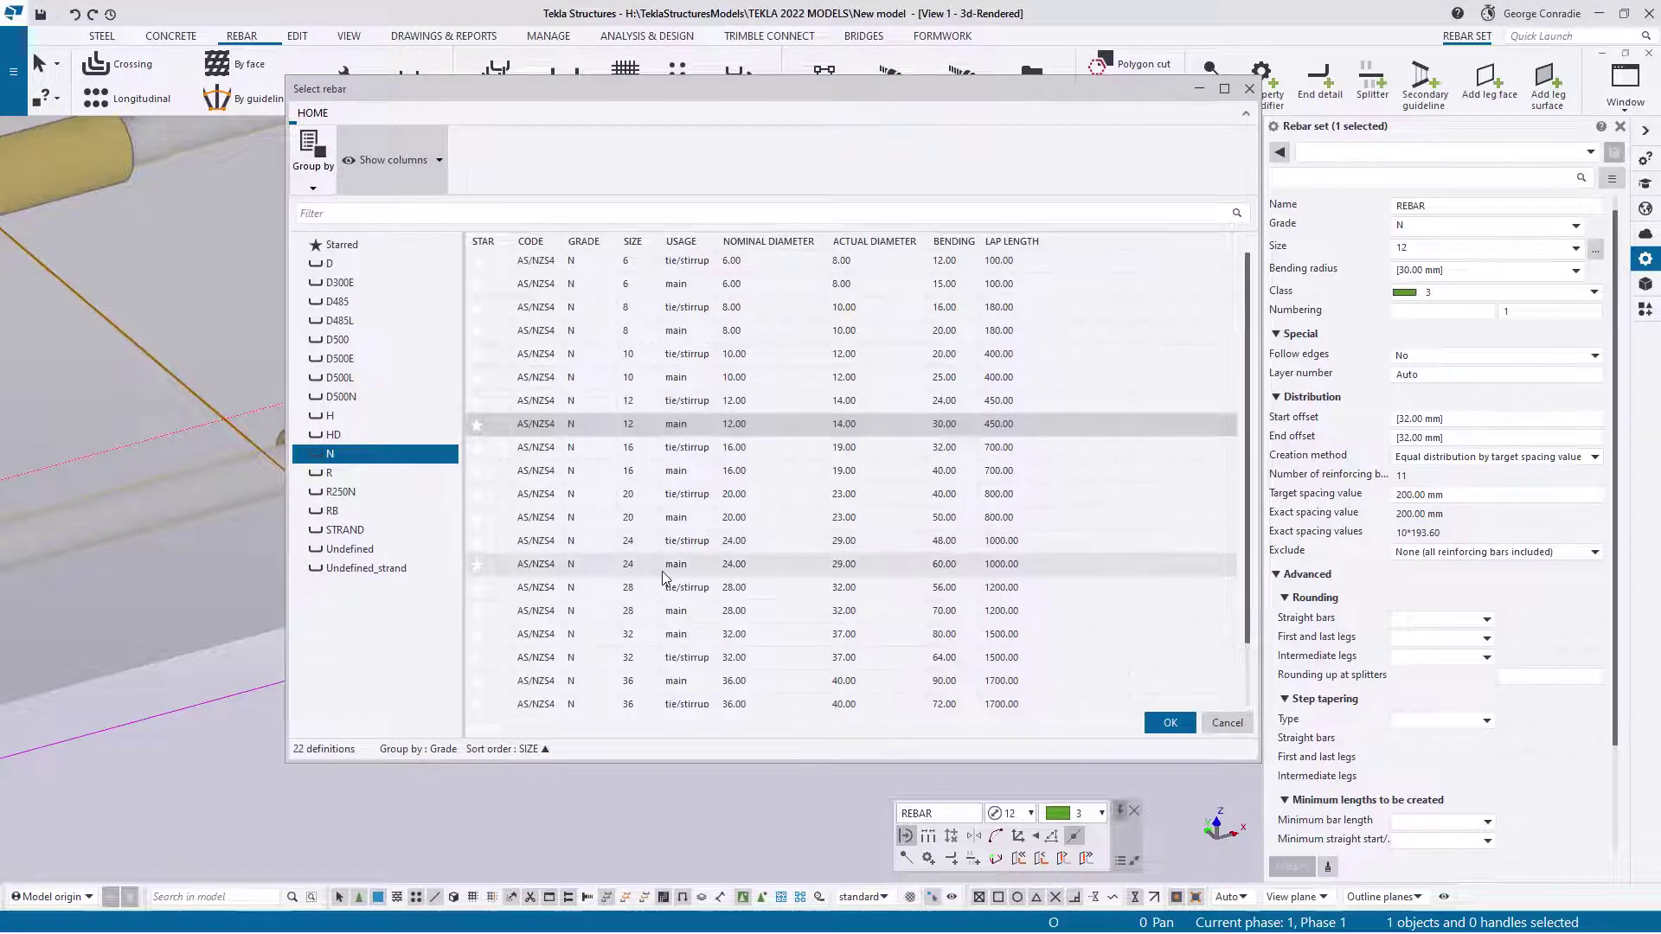
click(666, 637)
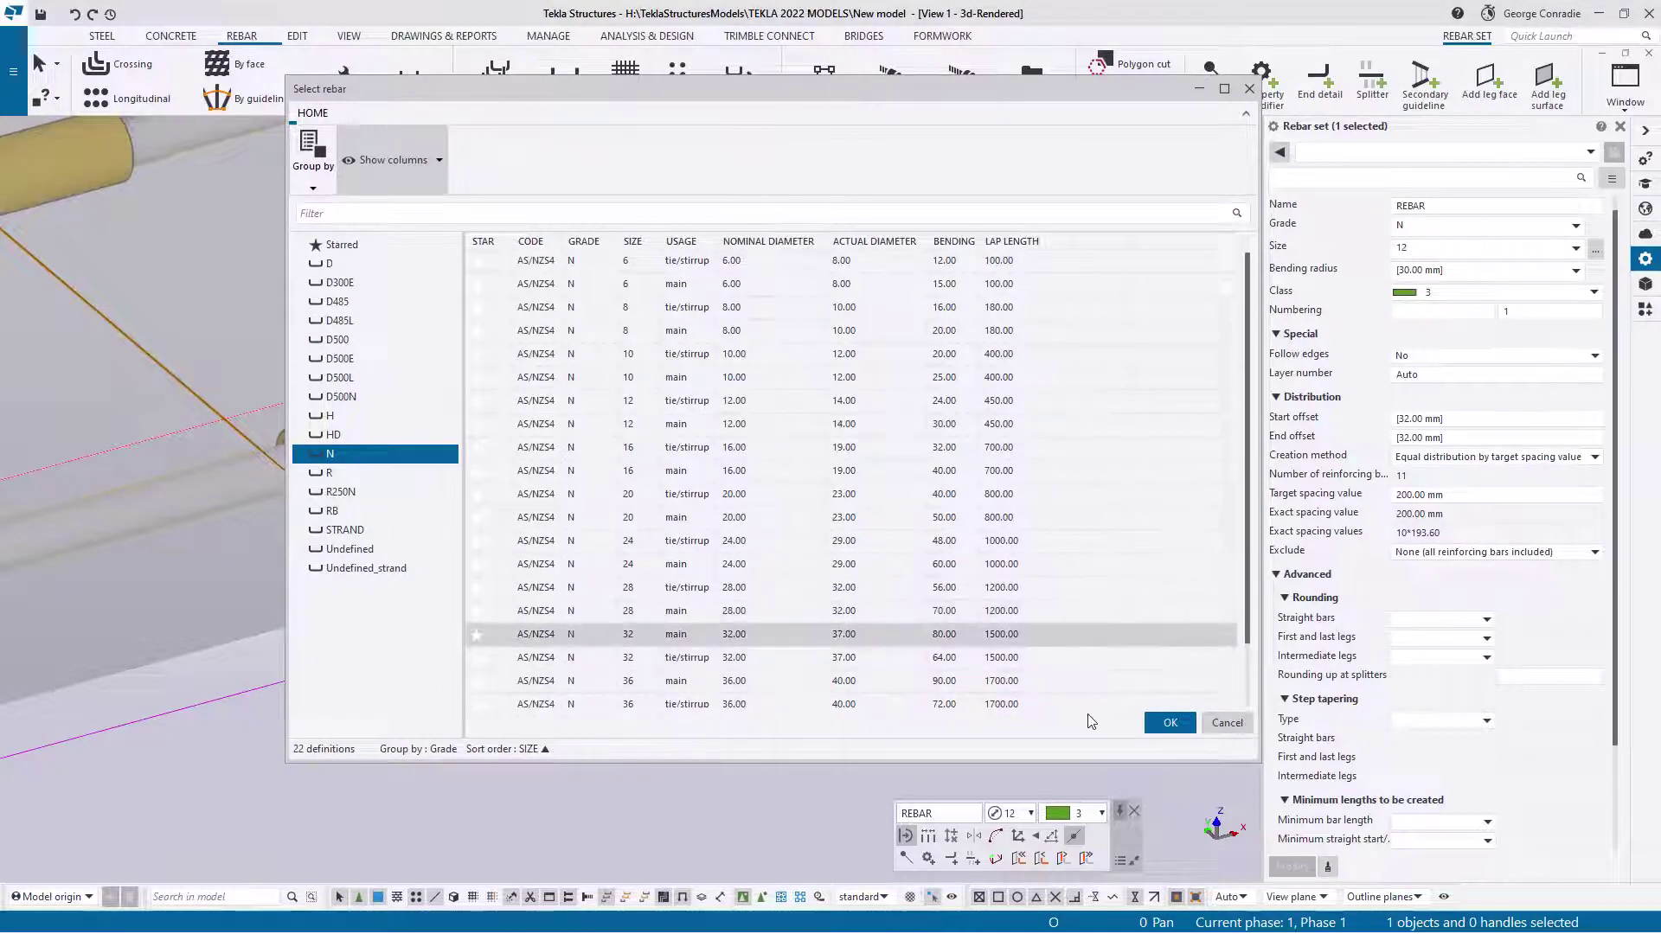
click(1168, 723)
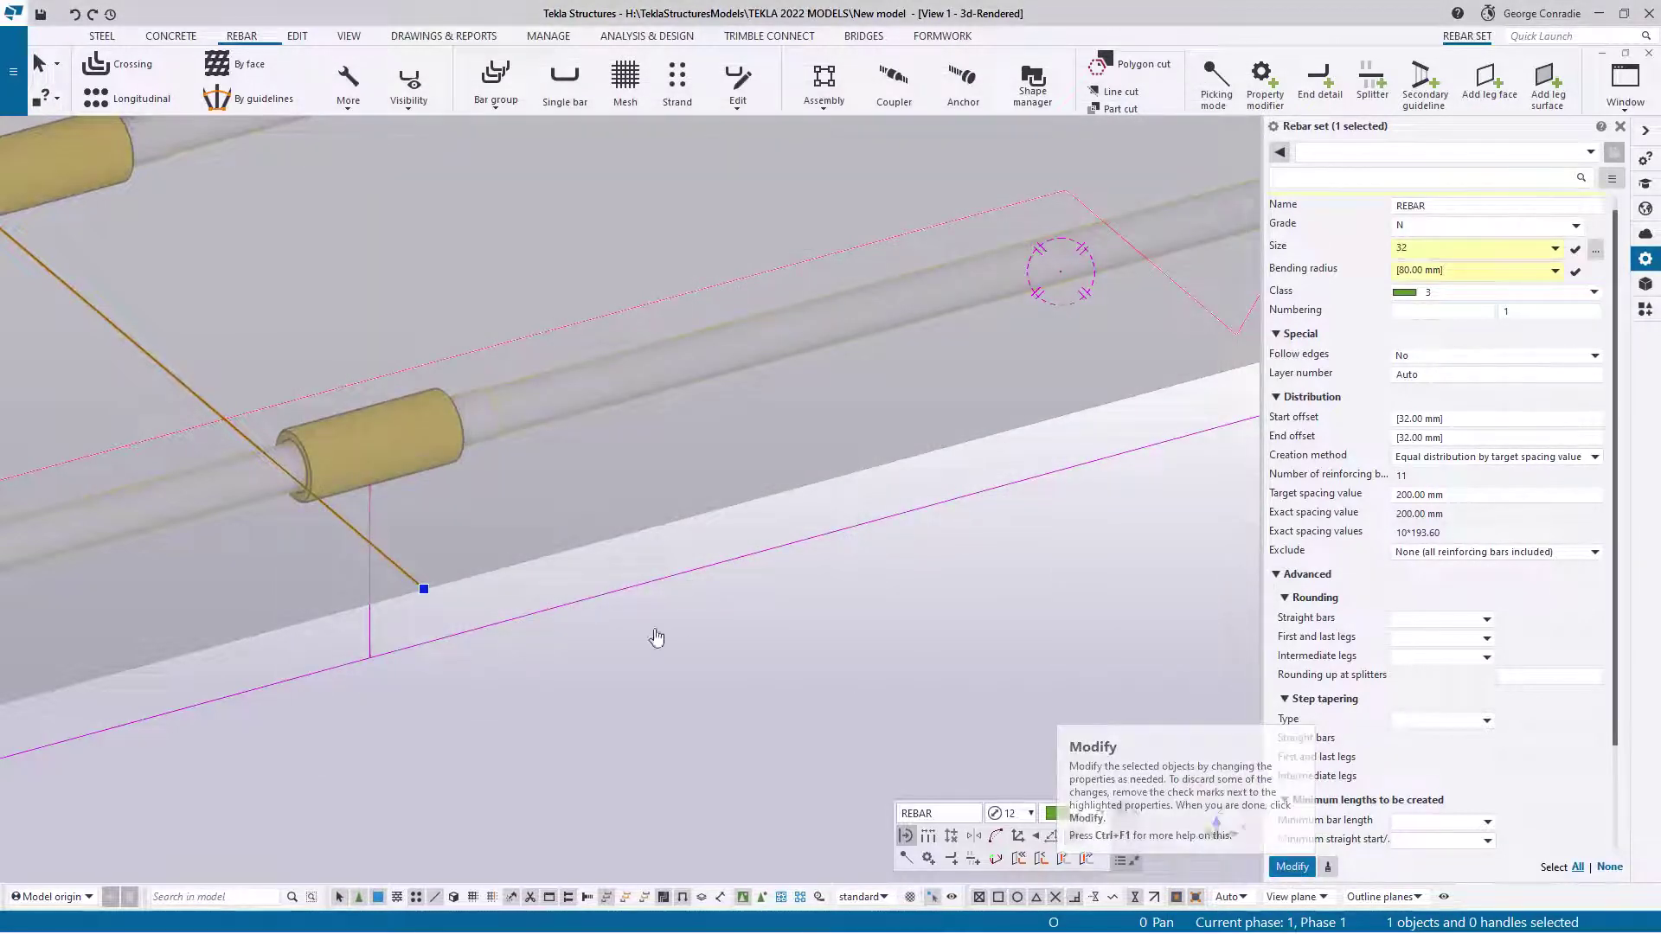
click(1292, 866)
- Review the resized coupler's parameters and rebar attributes in its component properties, and close them without changes
scroll(488, 402, down, 4)
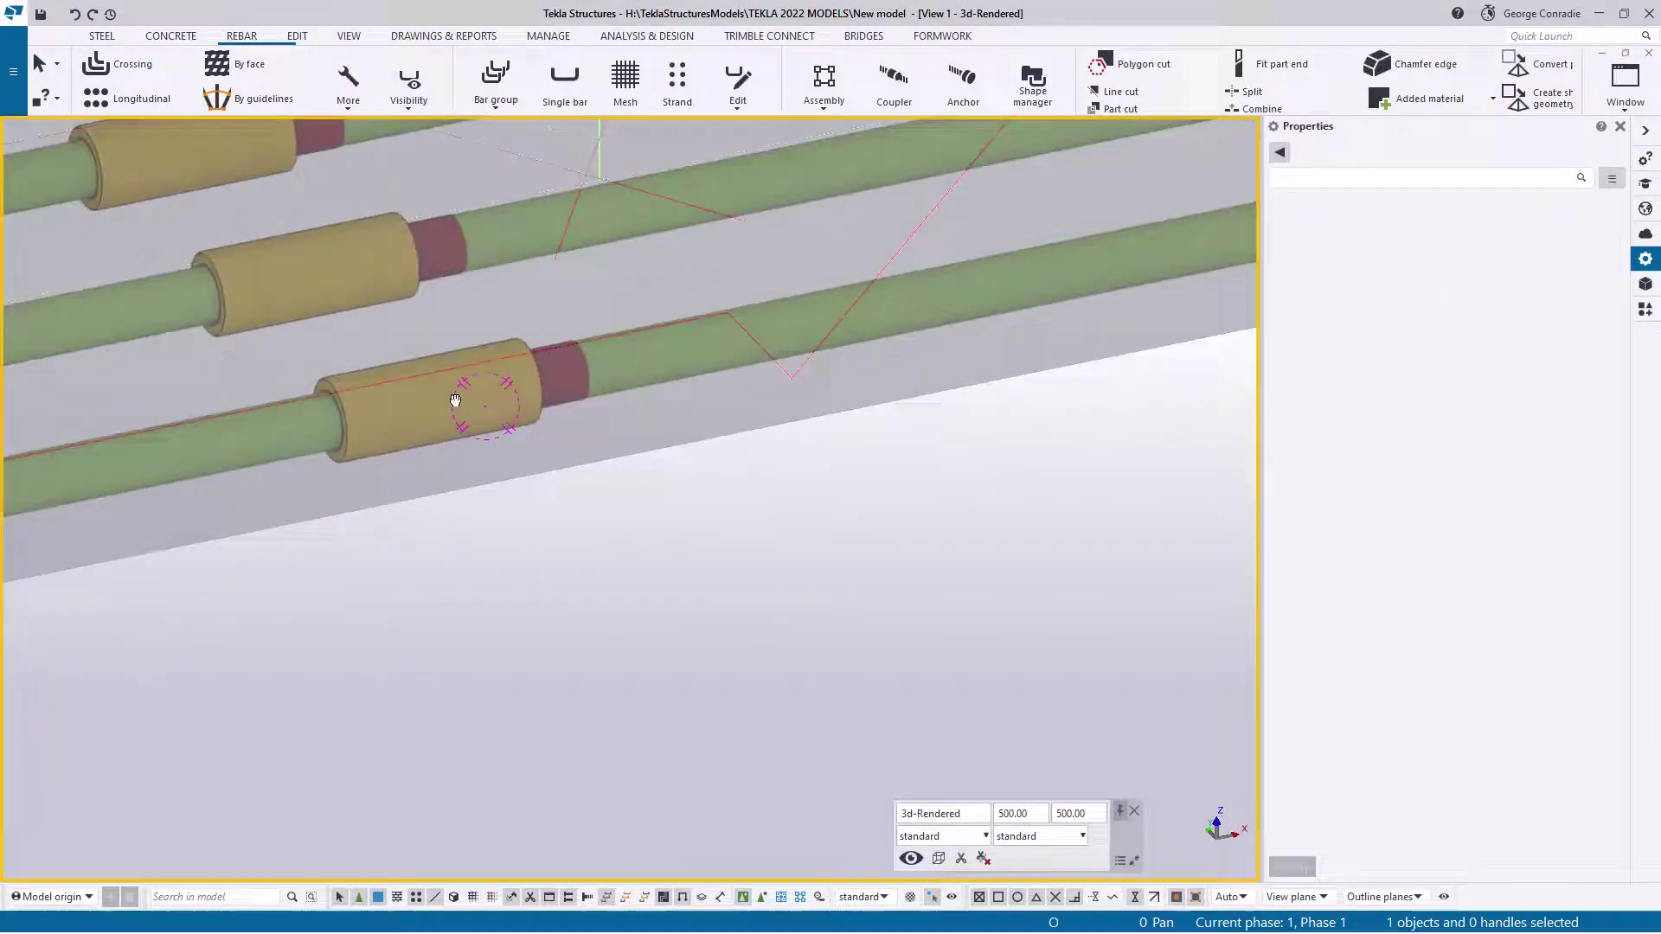
click(463, 438)
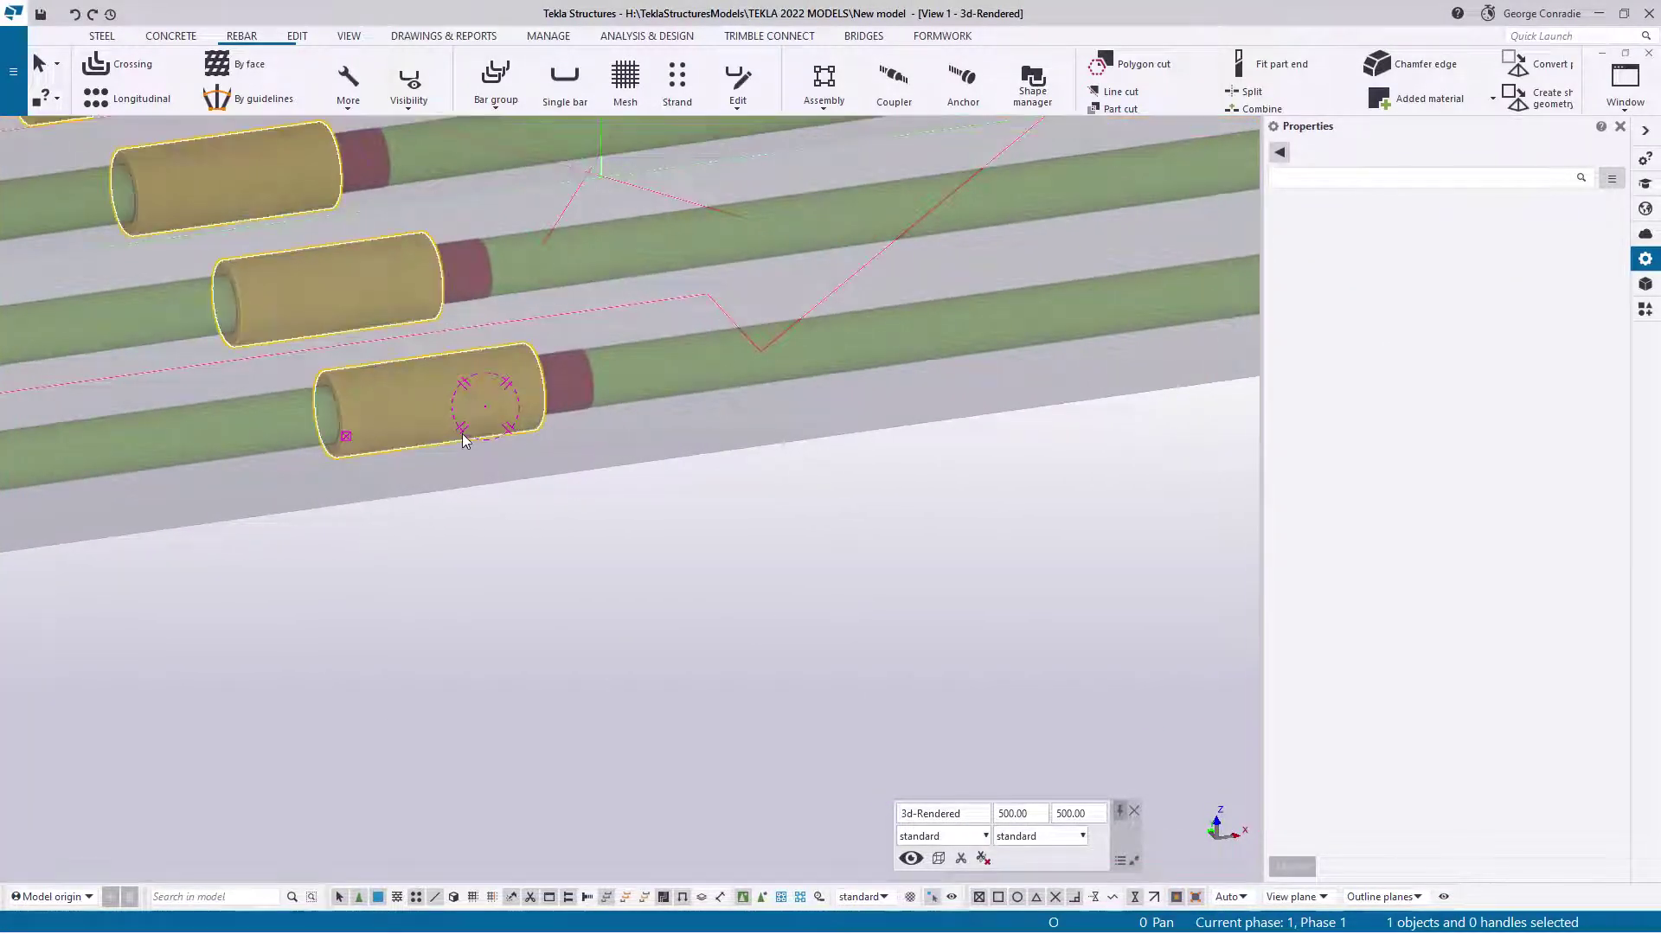
double_click(465, 439)
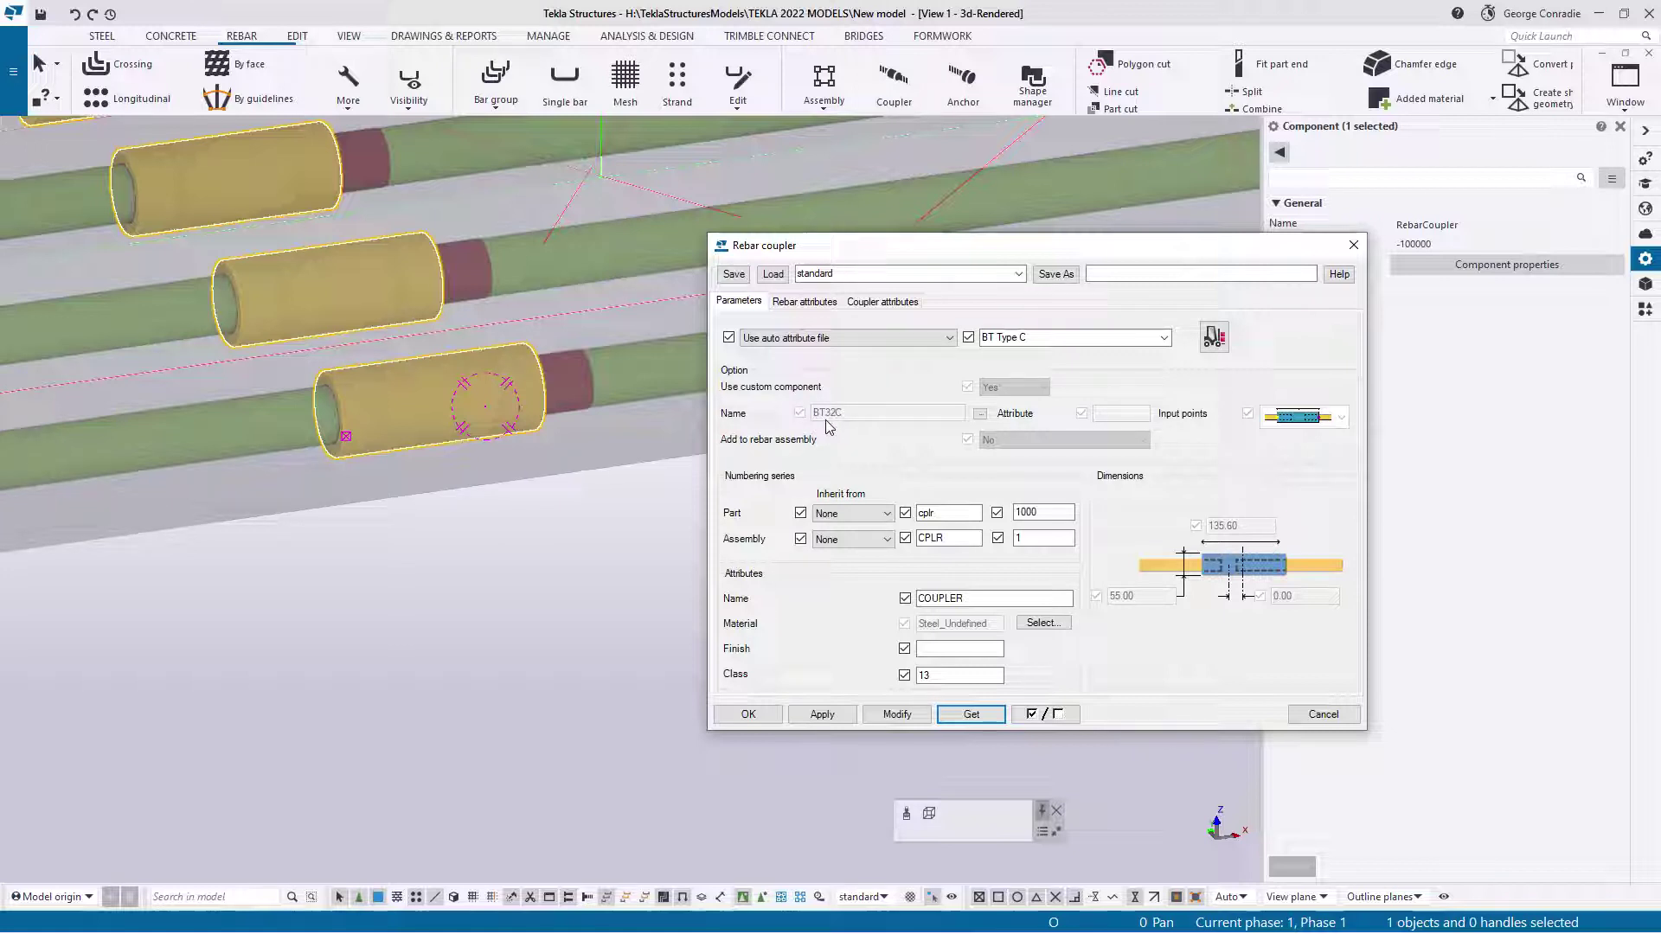
click(798, 304)
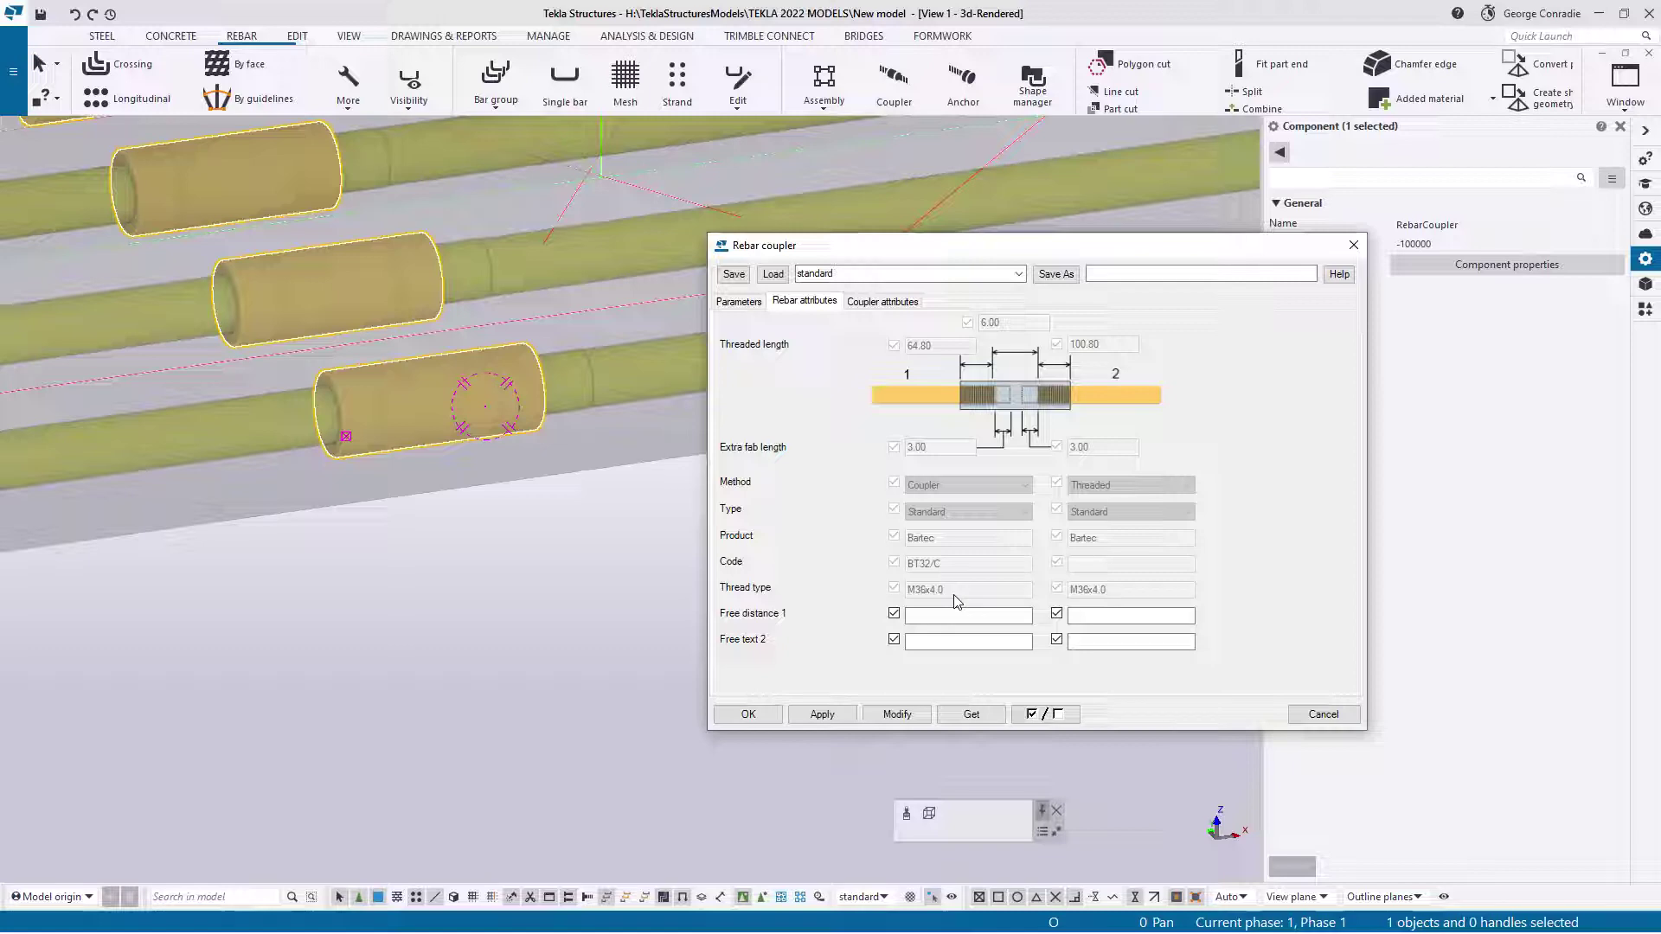
click(1324, 715)
- Fit the work area to the entire model so that it covers all the slabs
scroll(883, 568, down, 6)
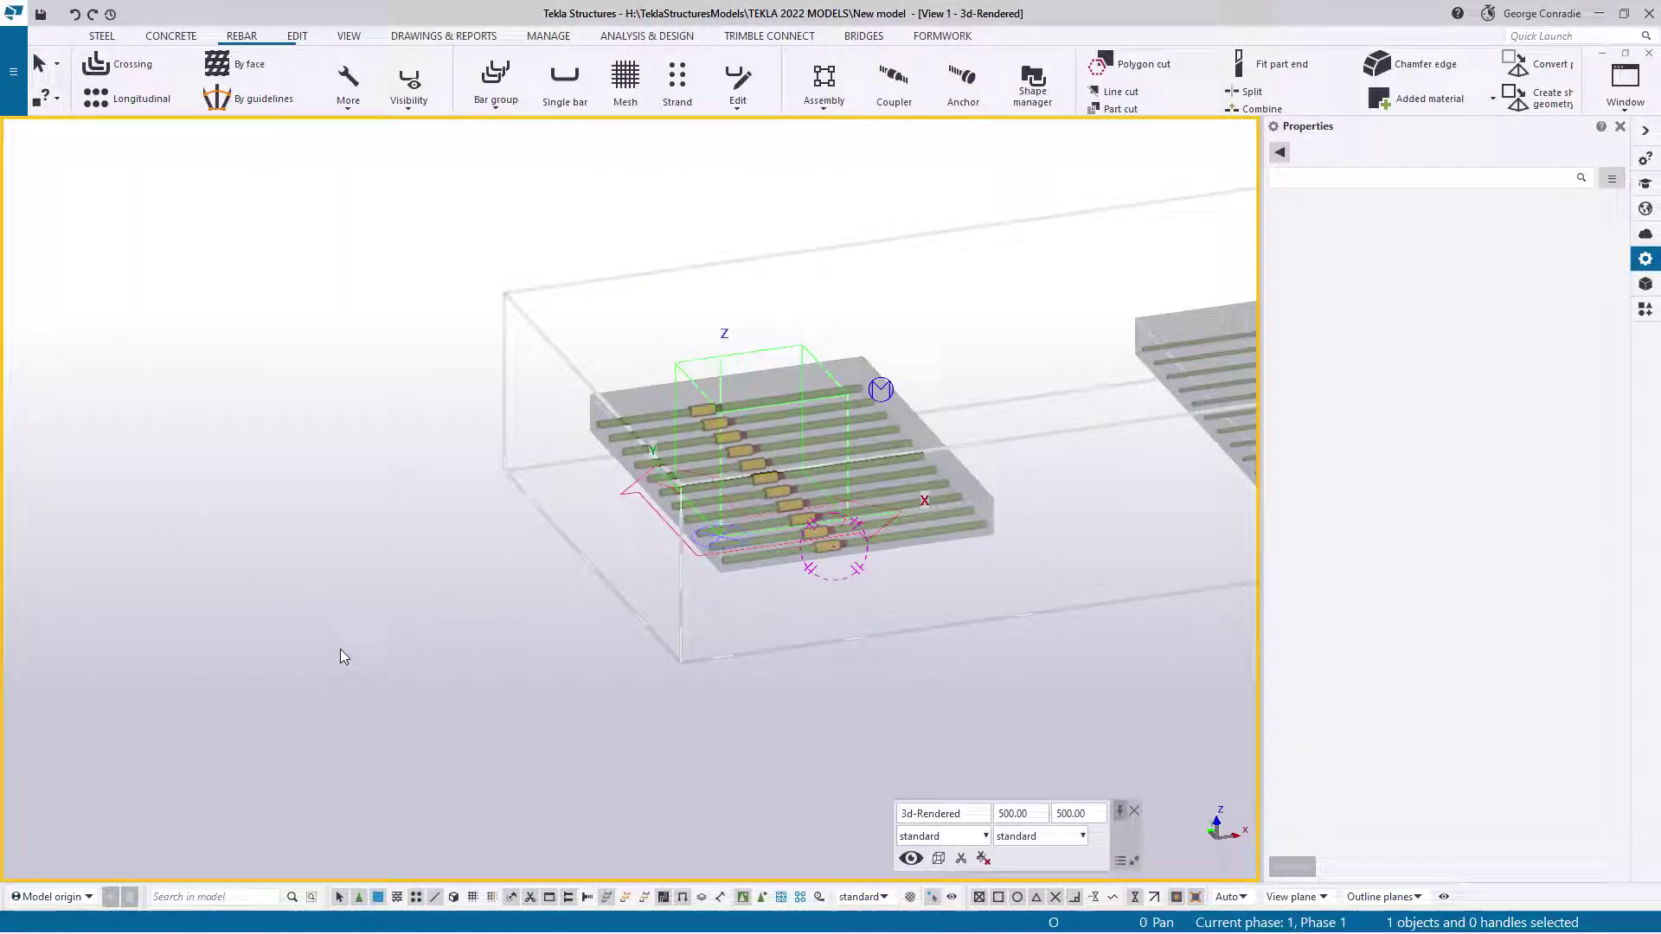
scroll(968, 606, down, 2)
middle_drag(935, 604, 789, 452)
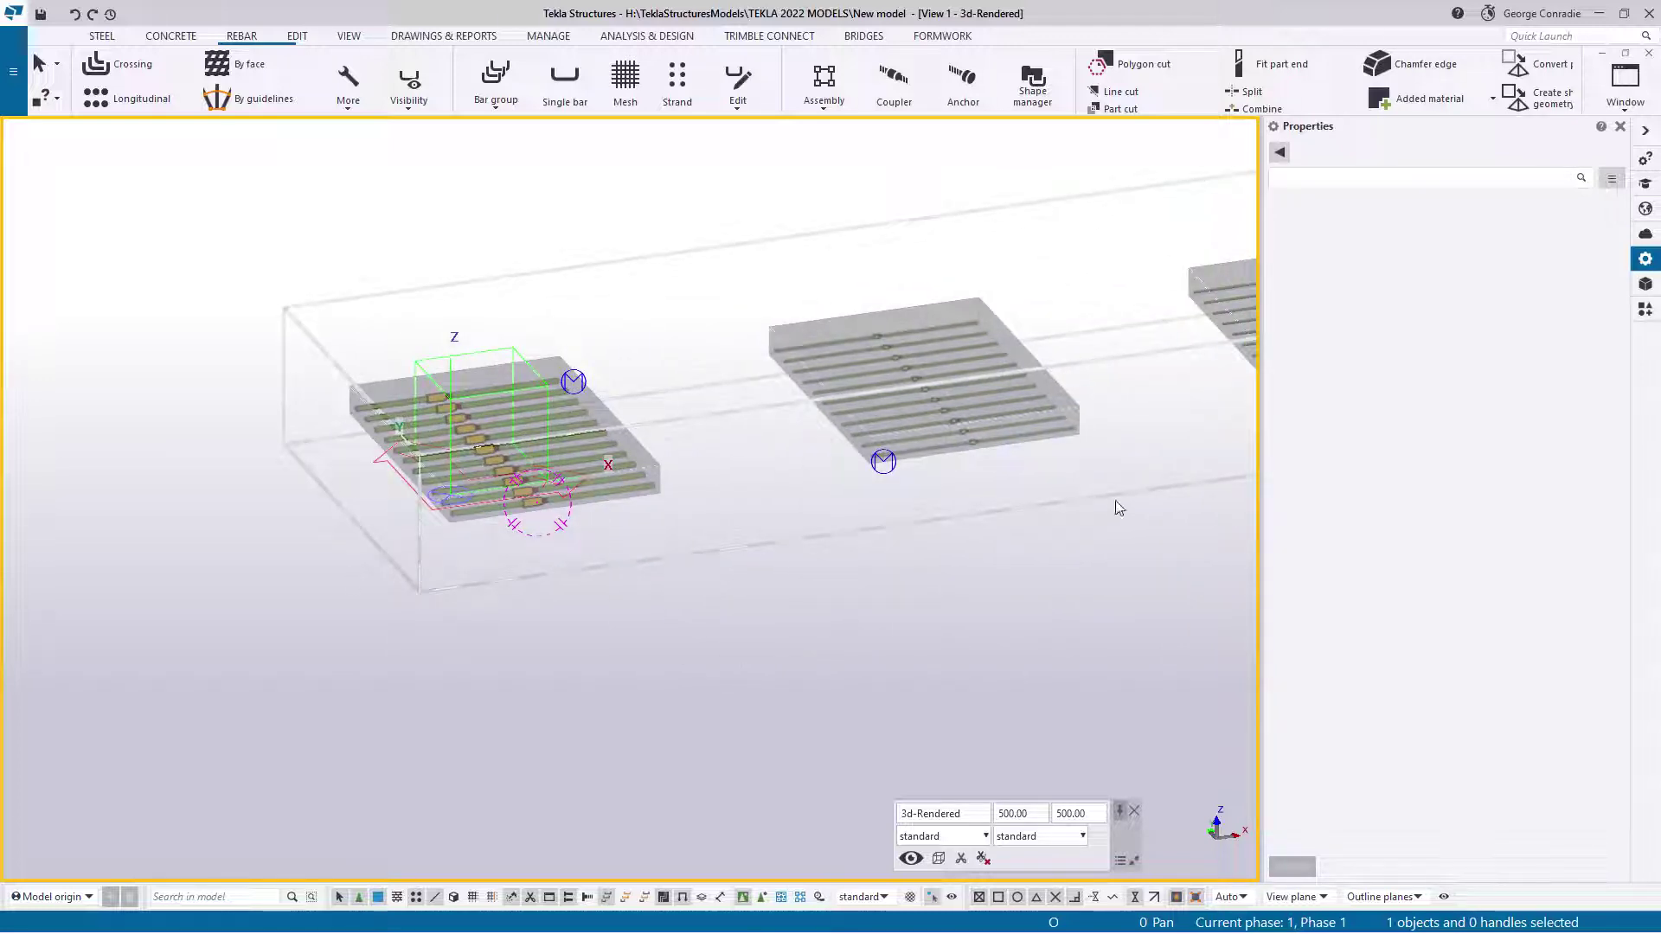
scroll(1116, 508, up, 3)
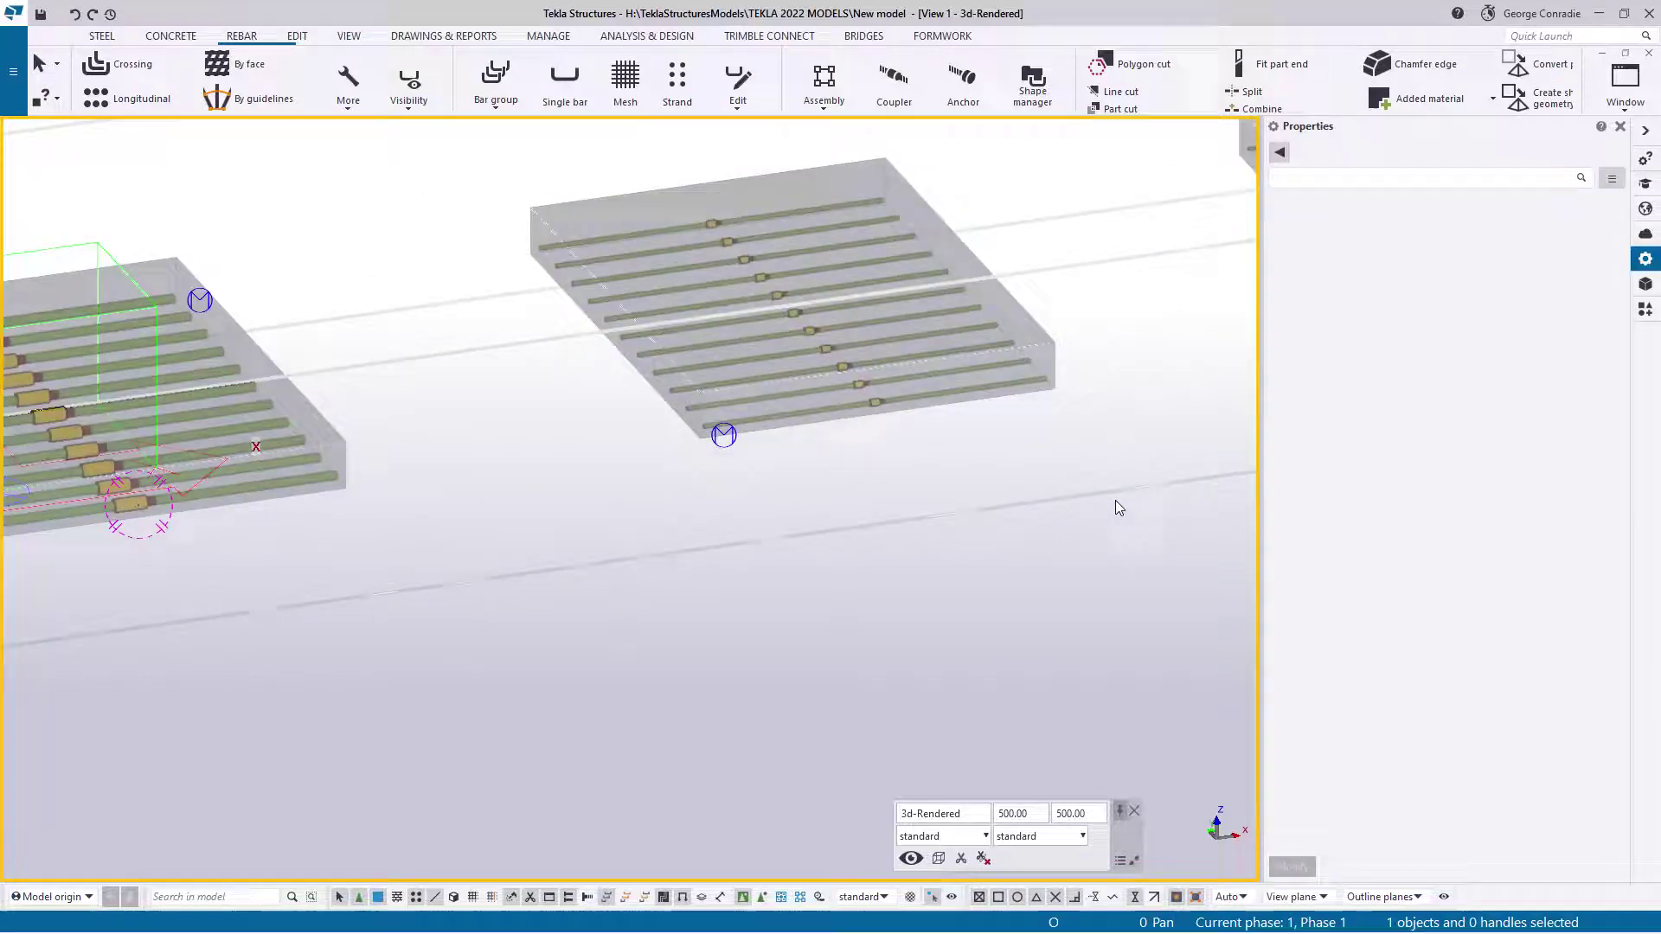
scroll(1114, 500, down, 3)
scroll(900, 573, up, 1)
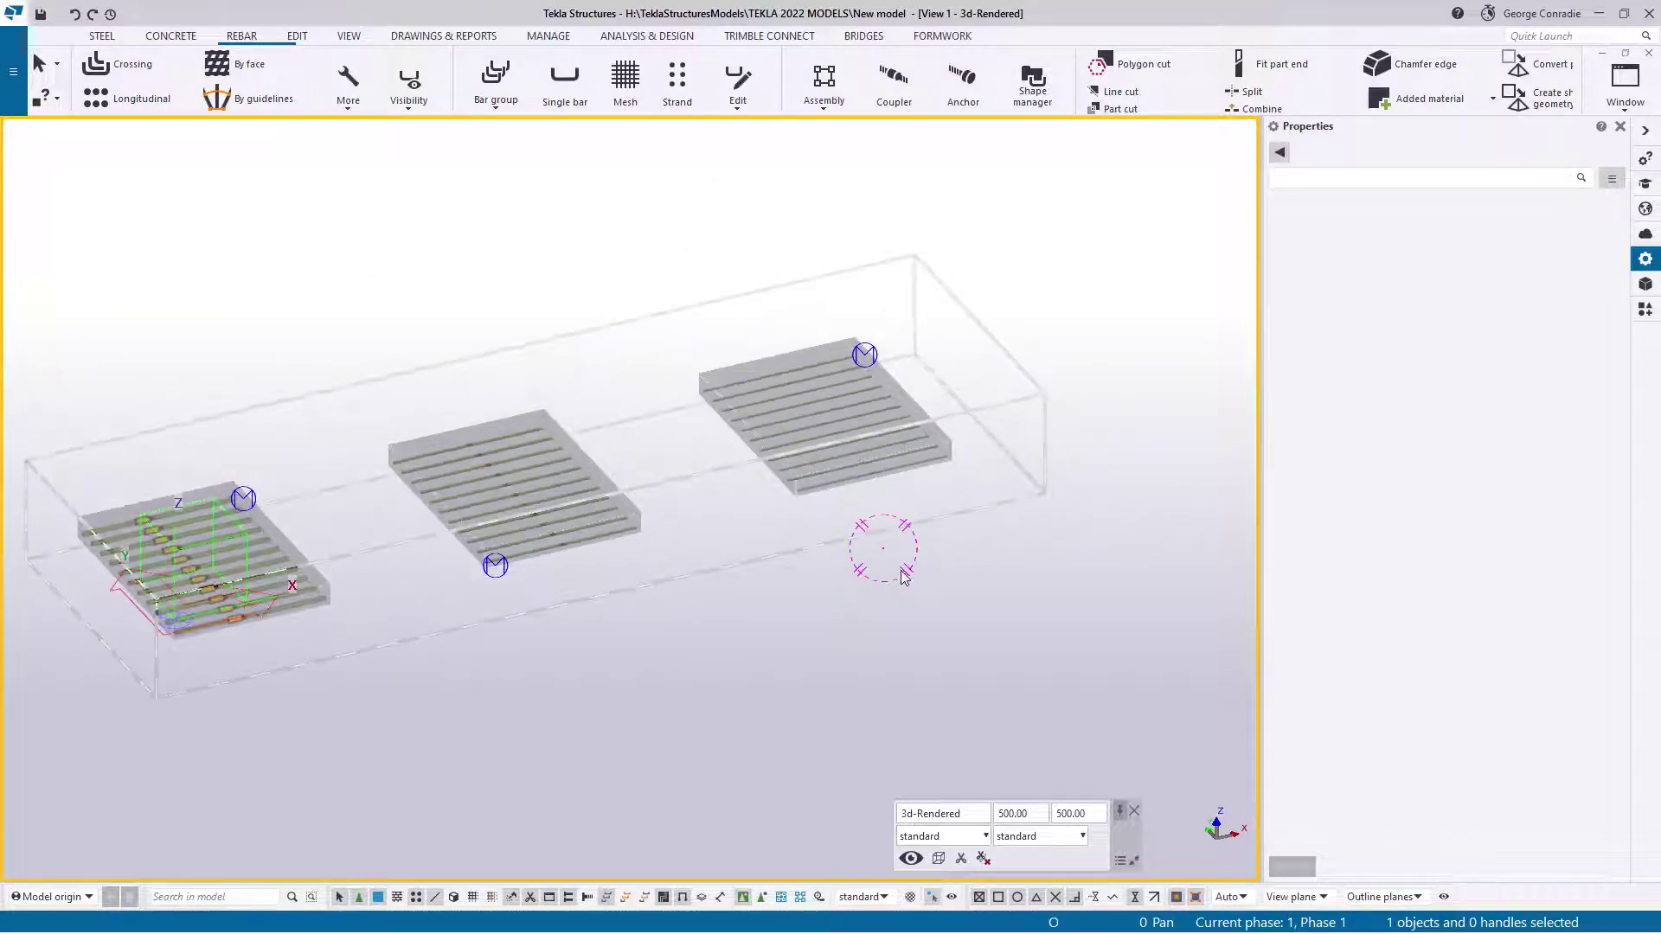
right_click(901, 588)
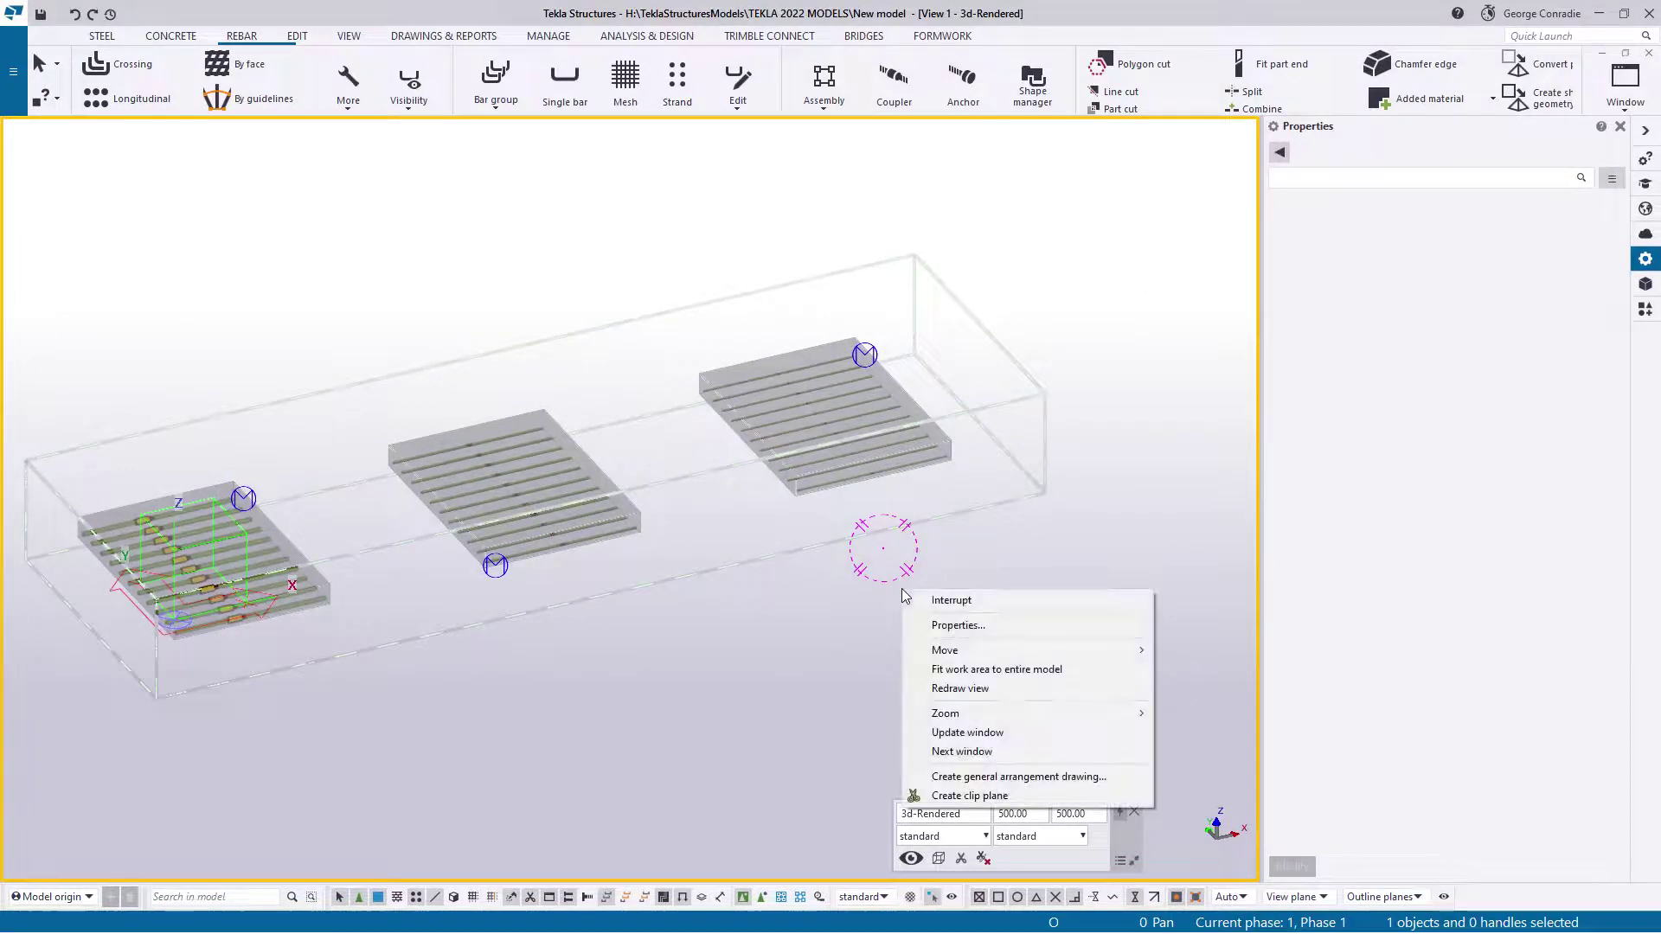
click(967, 671)
- Look over the coupler types on the slabs one after another, ending at the slab with the red couplers
scroll(417, 698, up, 5)
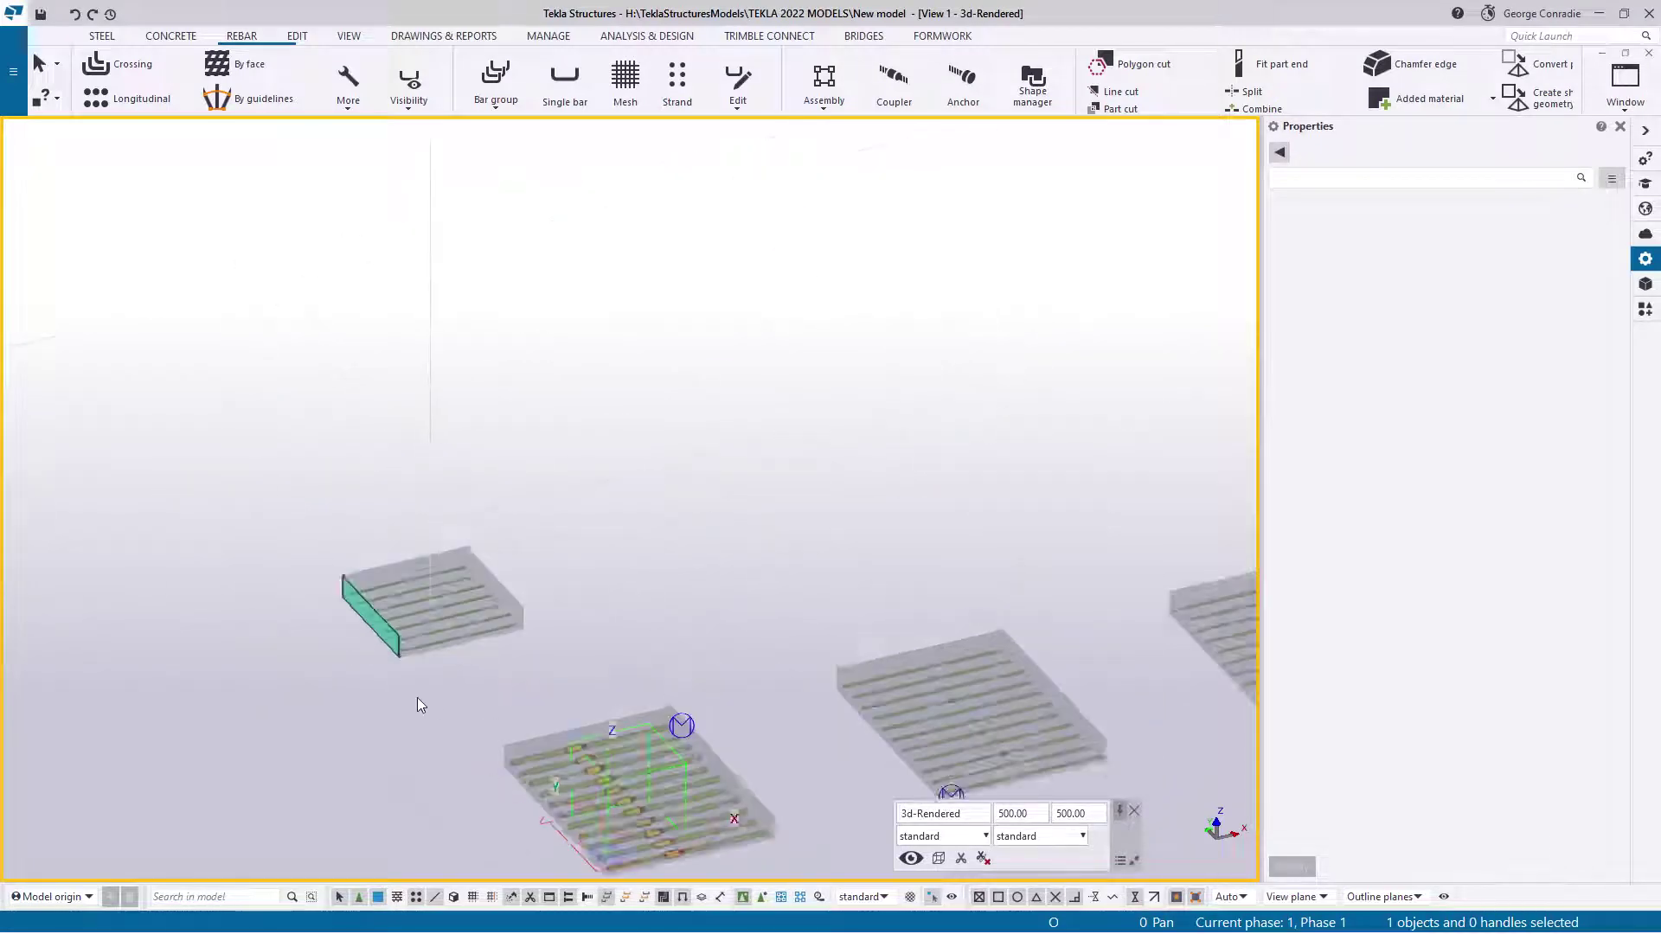
middle_drag(869, 528, 678, 433)
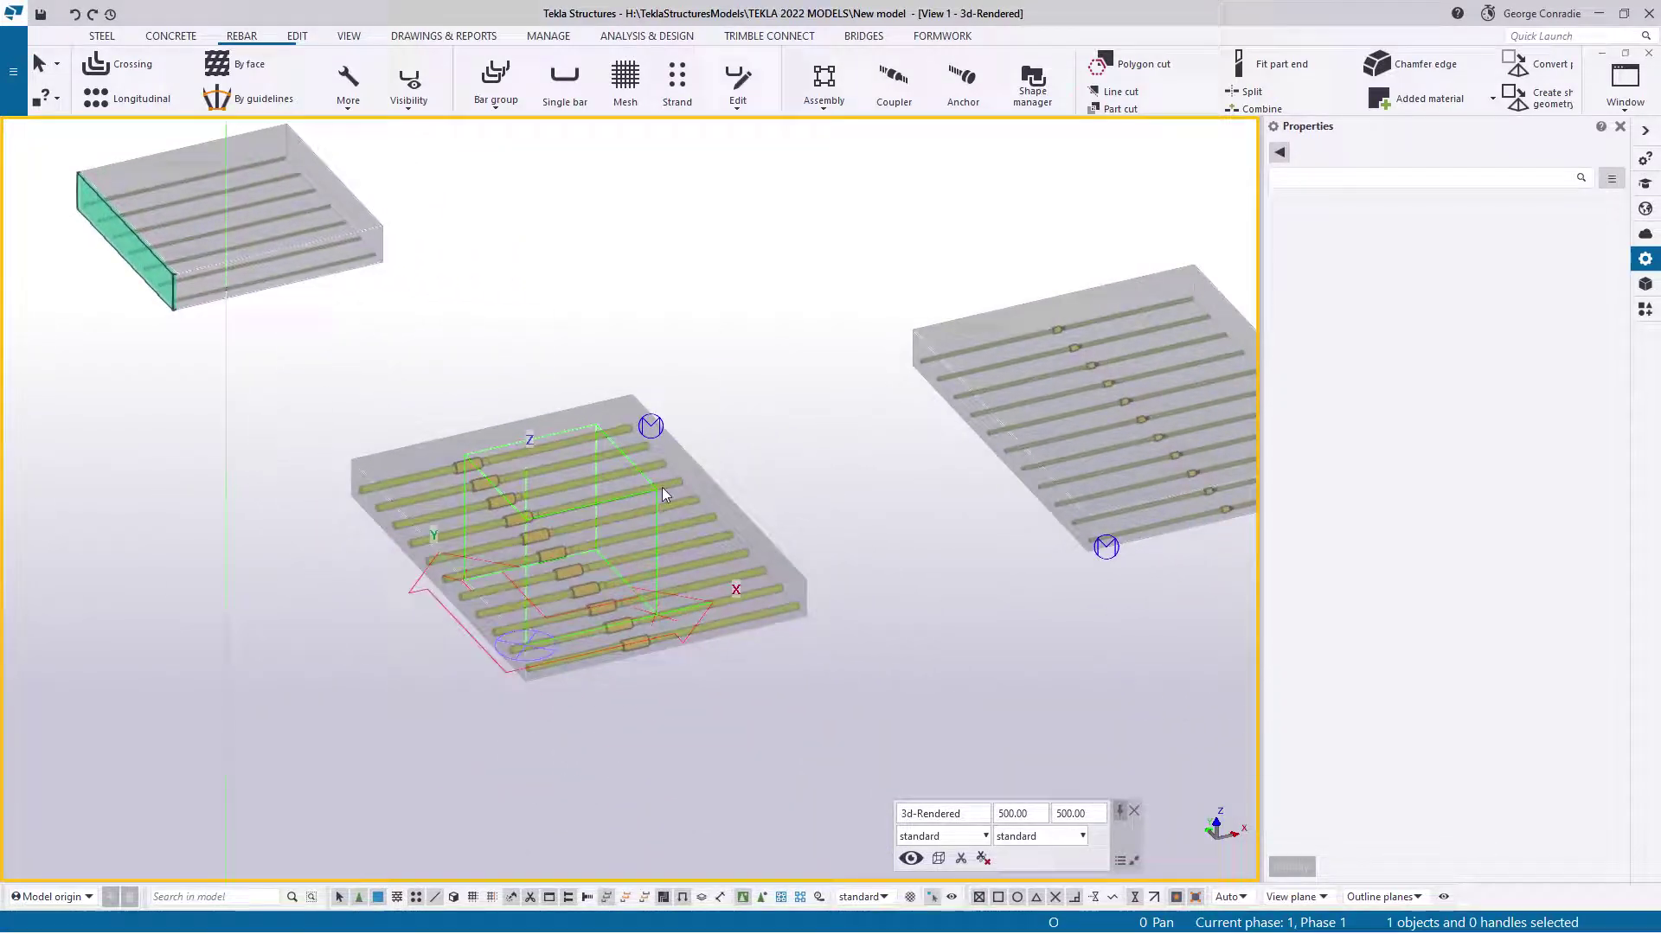
scroll(740, 570, up, 5)
scroll(755, 540, down, 5)
middle_drag(756, 538, 489, 529)
scroll(905, 534, up, 6)
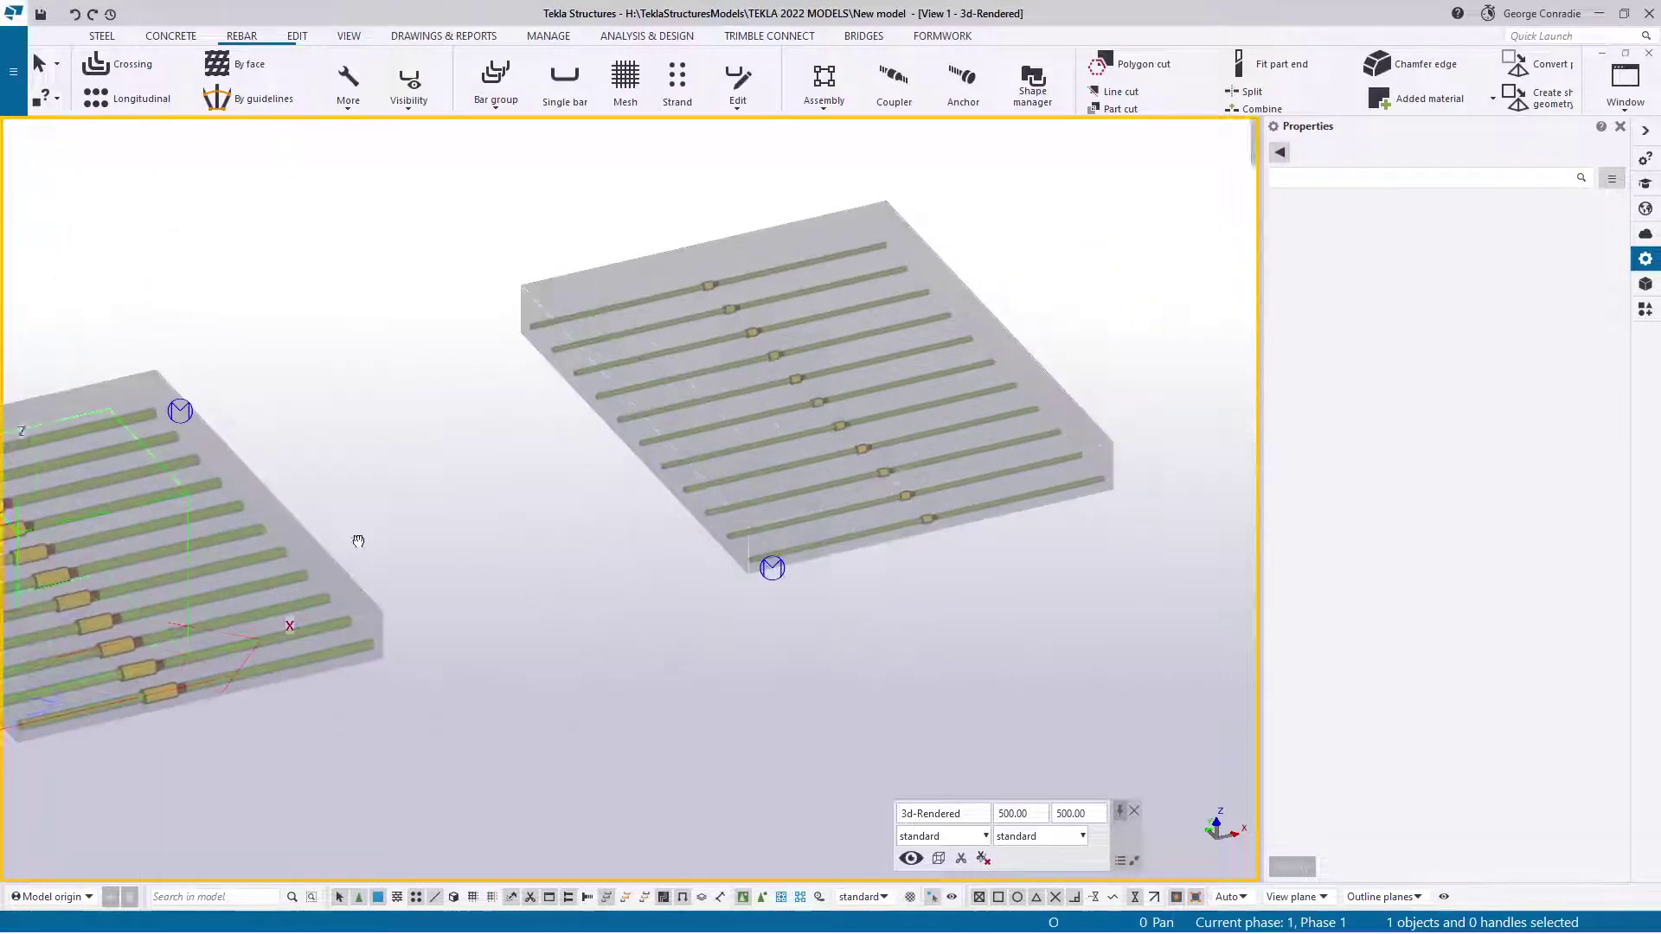
scroll(1021, 486, down, 5)
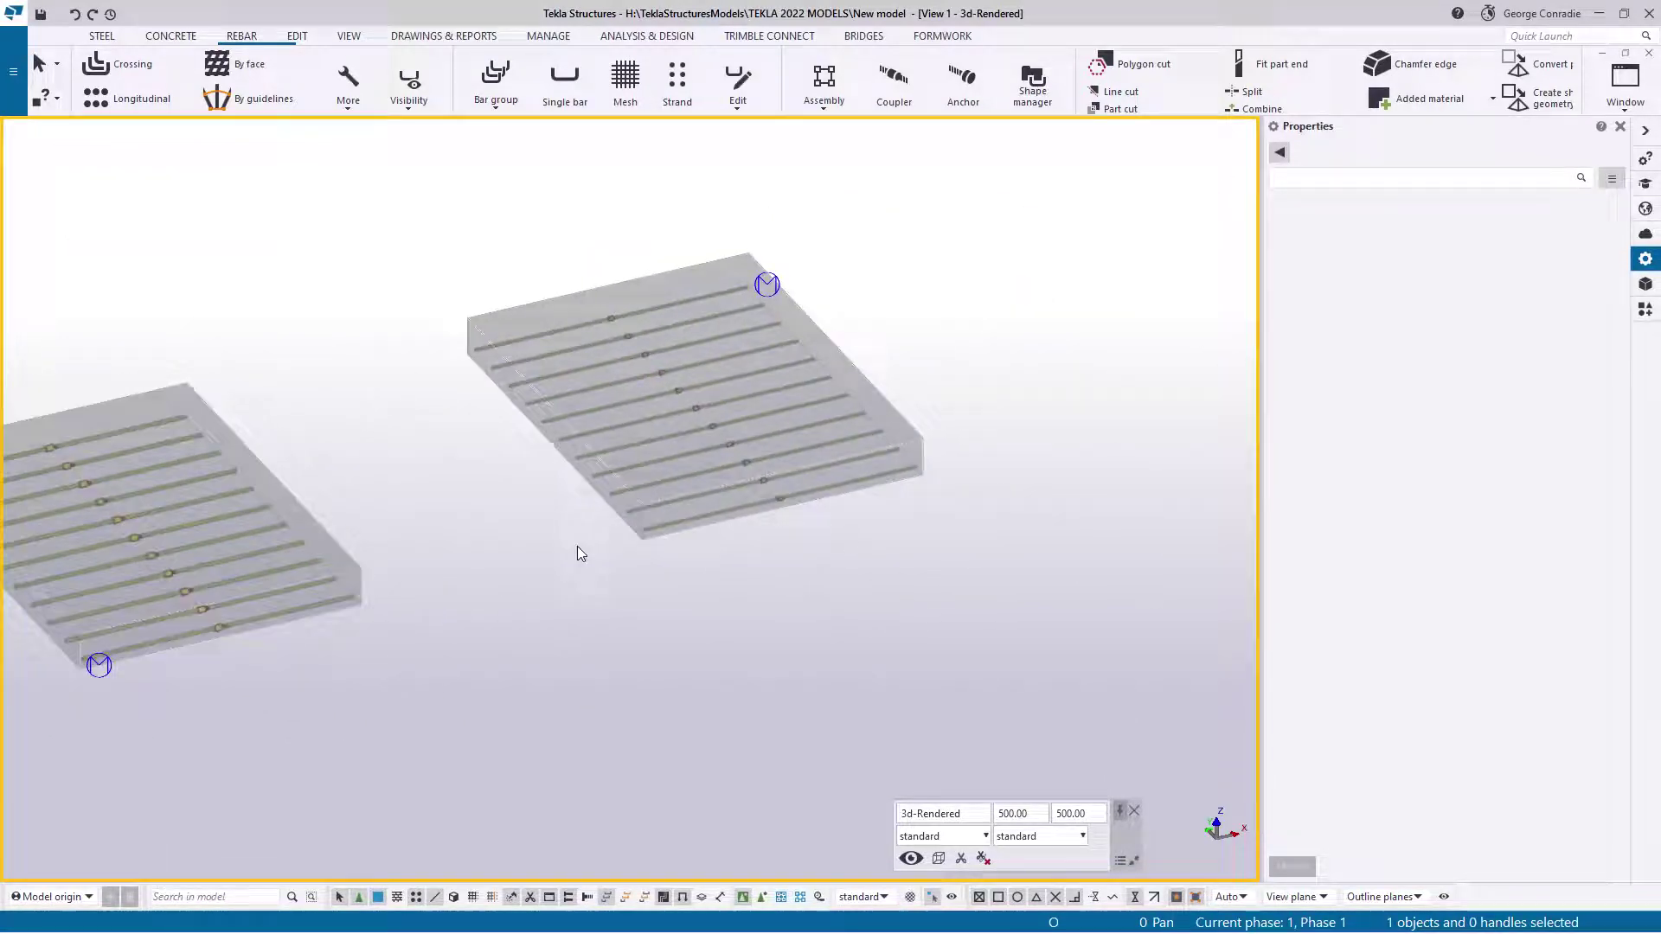
scroll(886, 467, up, 6)
ctrl+middle_drag(891, 467, 980, 433)
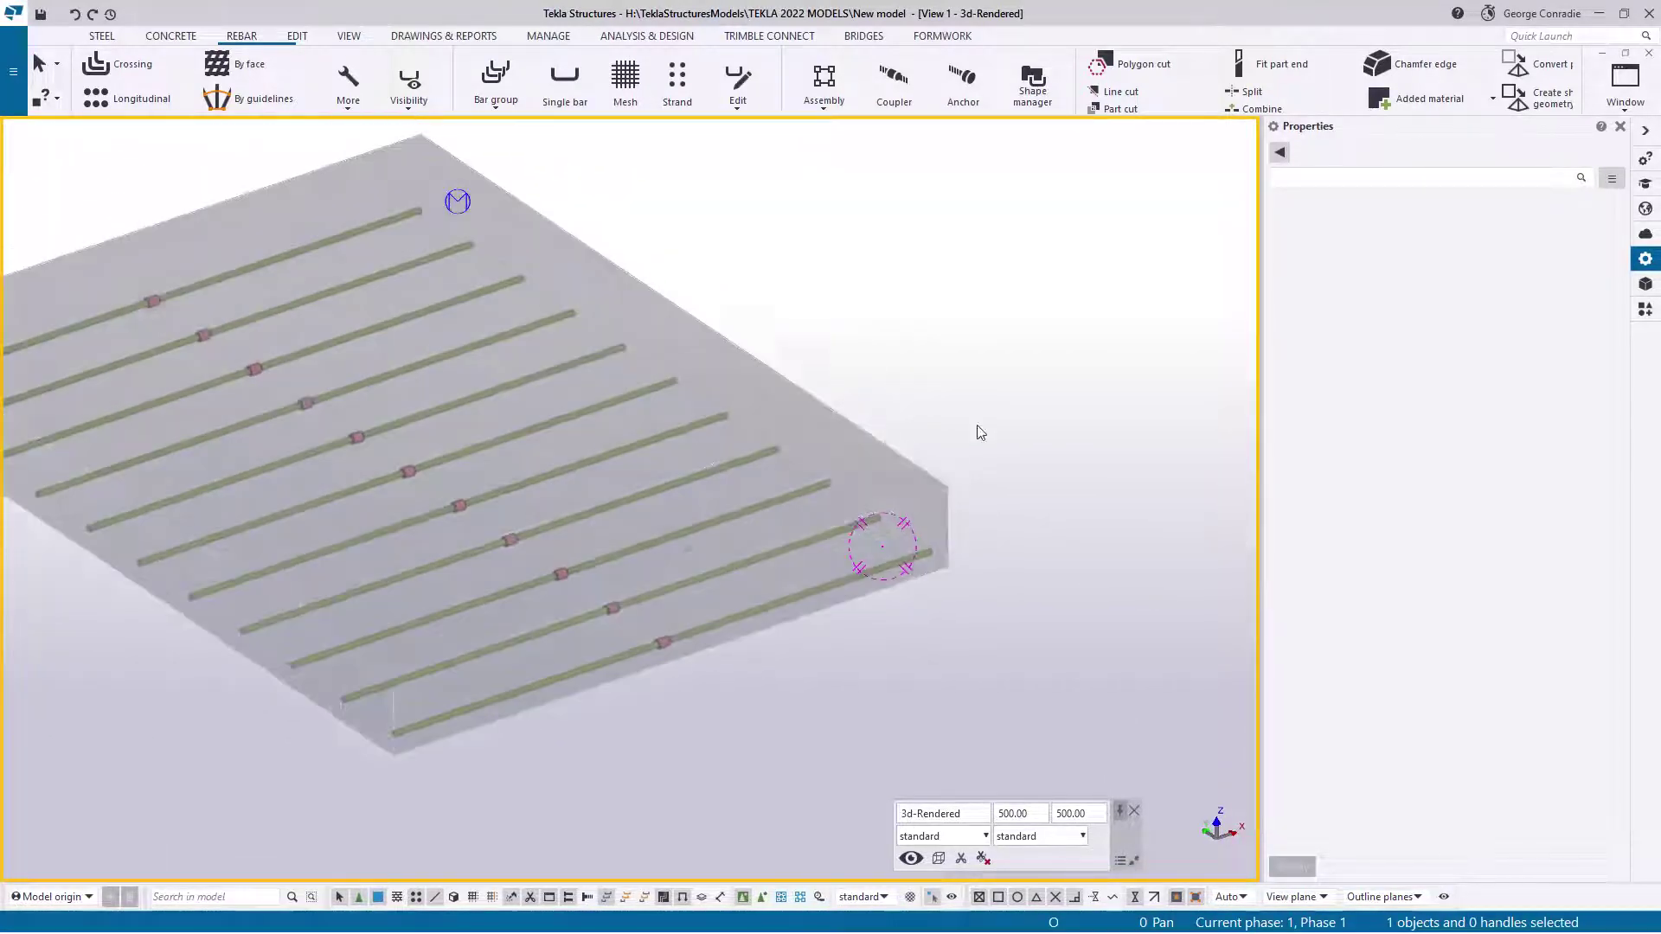
- Set the rebar end anchor's auto attribute file to BT Headed Anchor, and apply and accept the properties
click(970, 82)
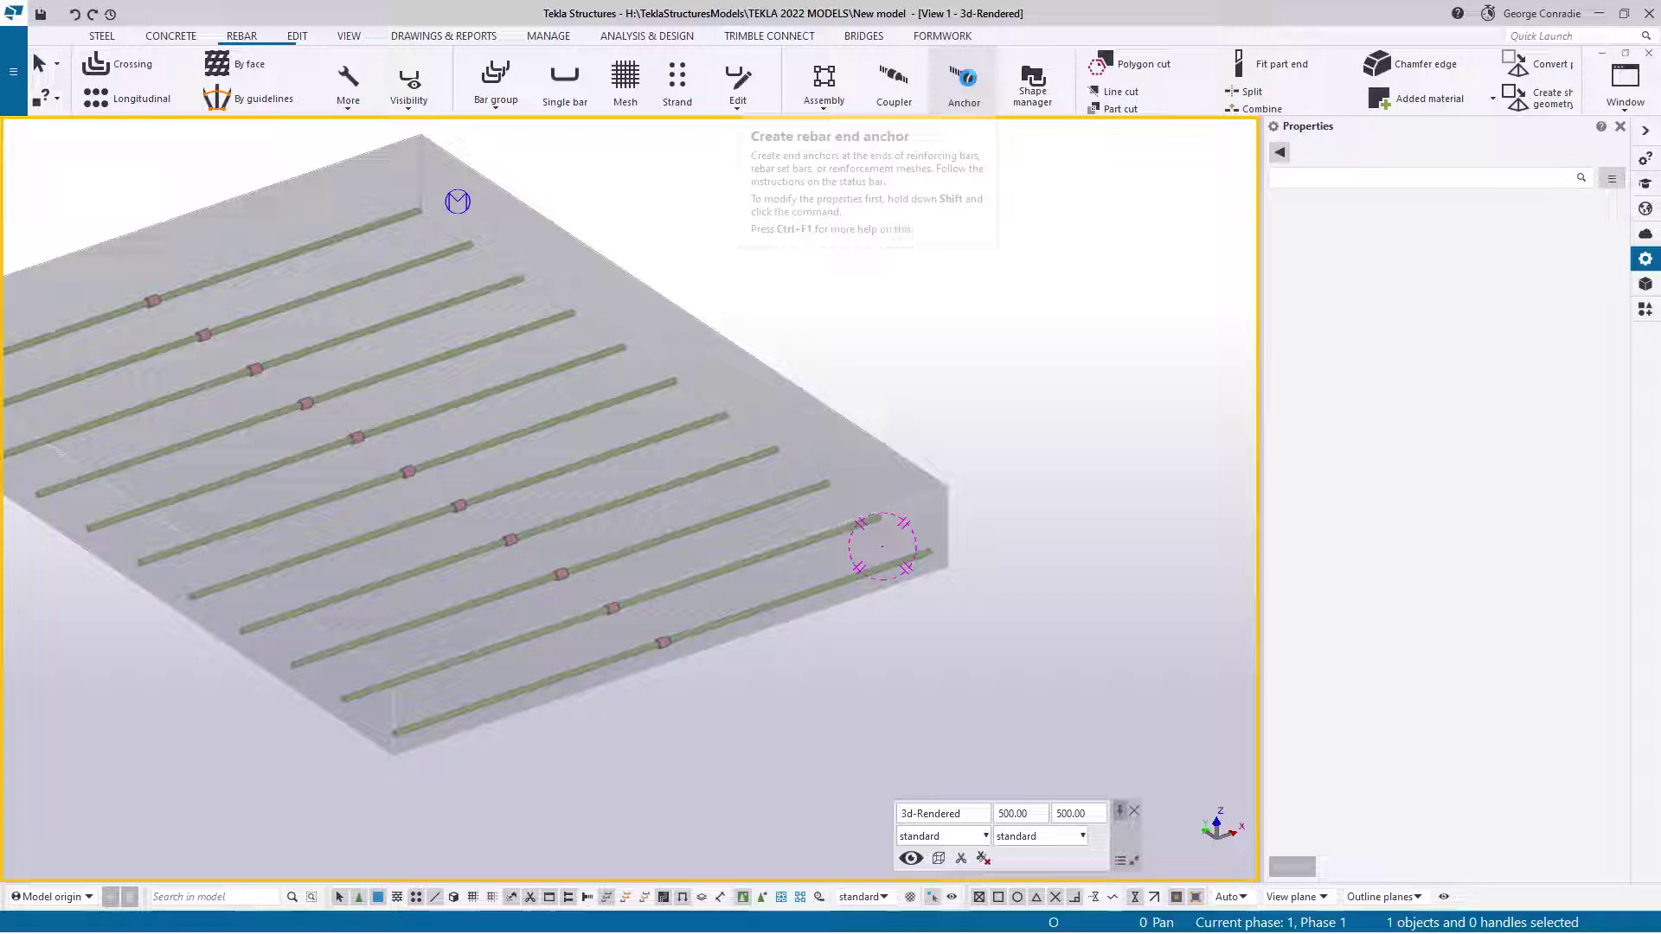
shift+click(964, 82)
drag(513, 13, 1342, 171)
click(1291, 262)
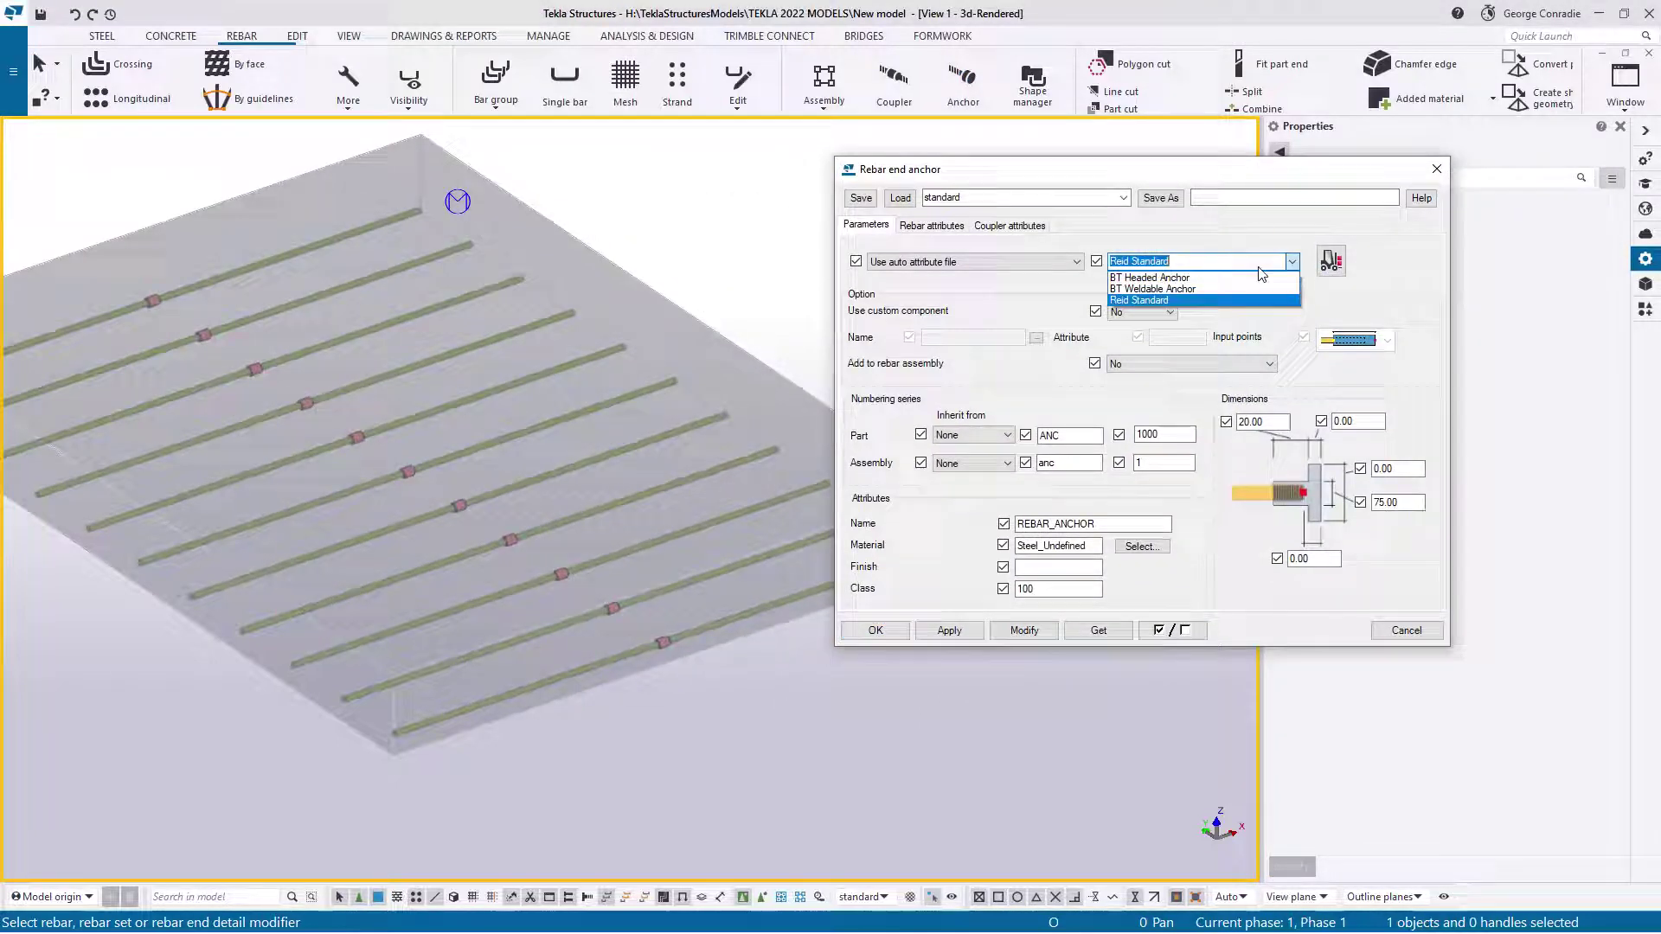
click(1147, 282)
click(949, 630)
click(875, 631)
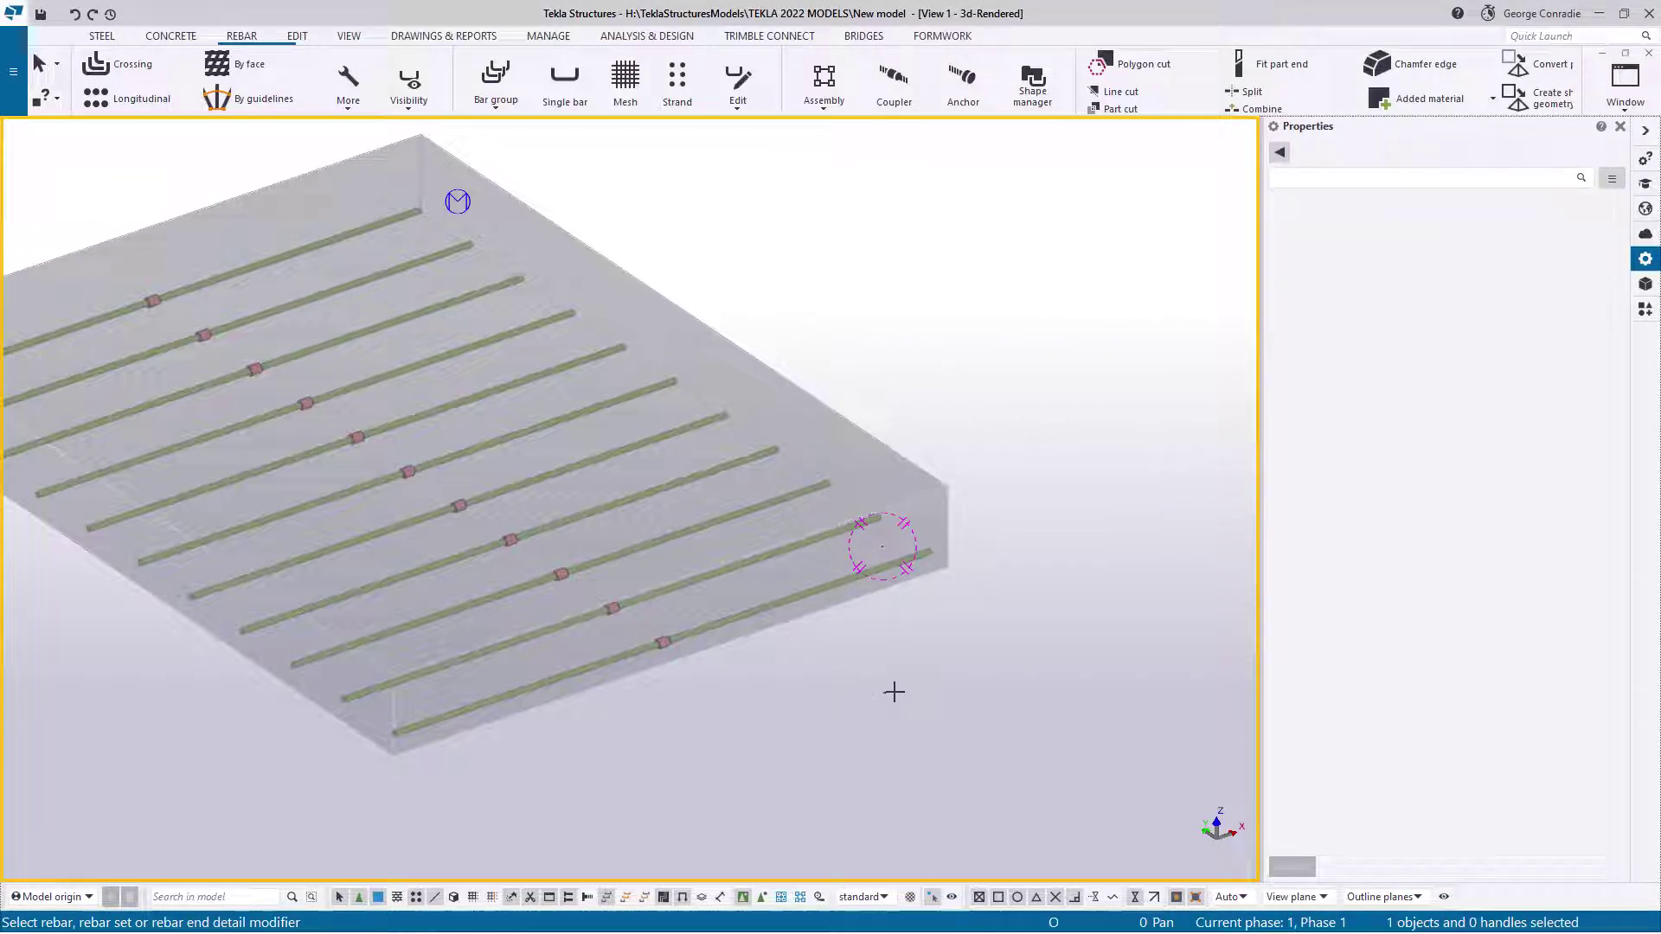
- Create end anchors on the slab's rebar set along a line across the bar ends, from the front bar to the rear bar
click(930, 550)
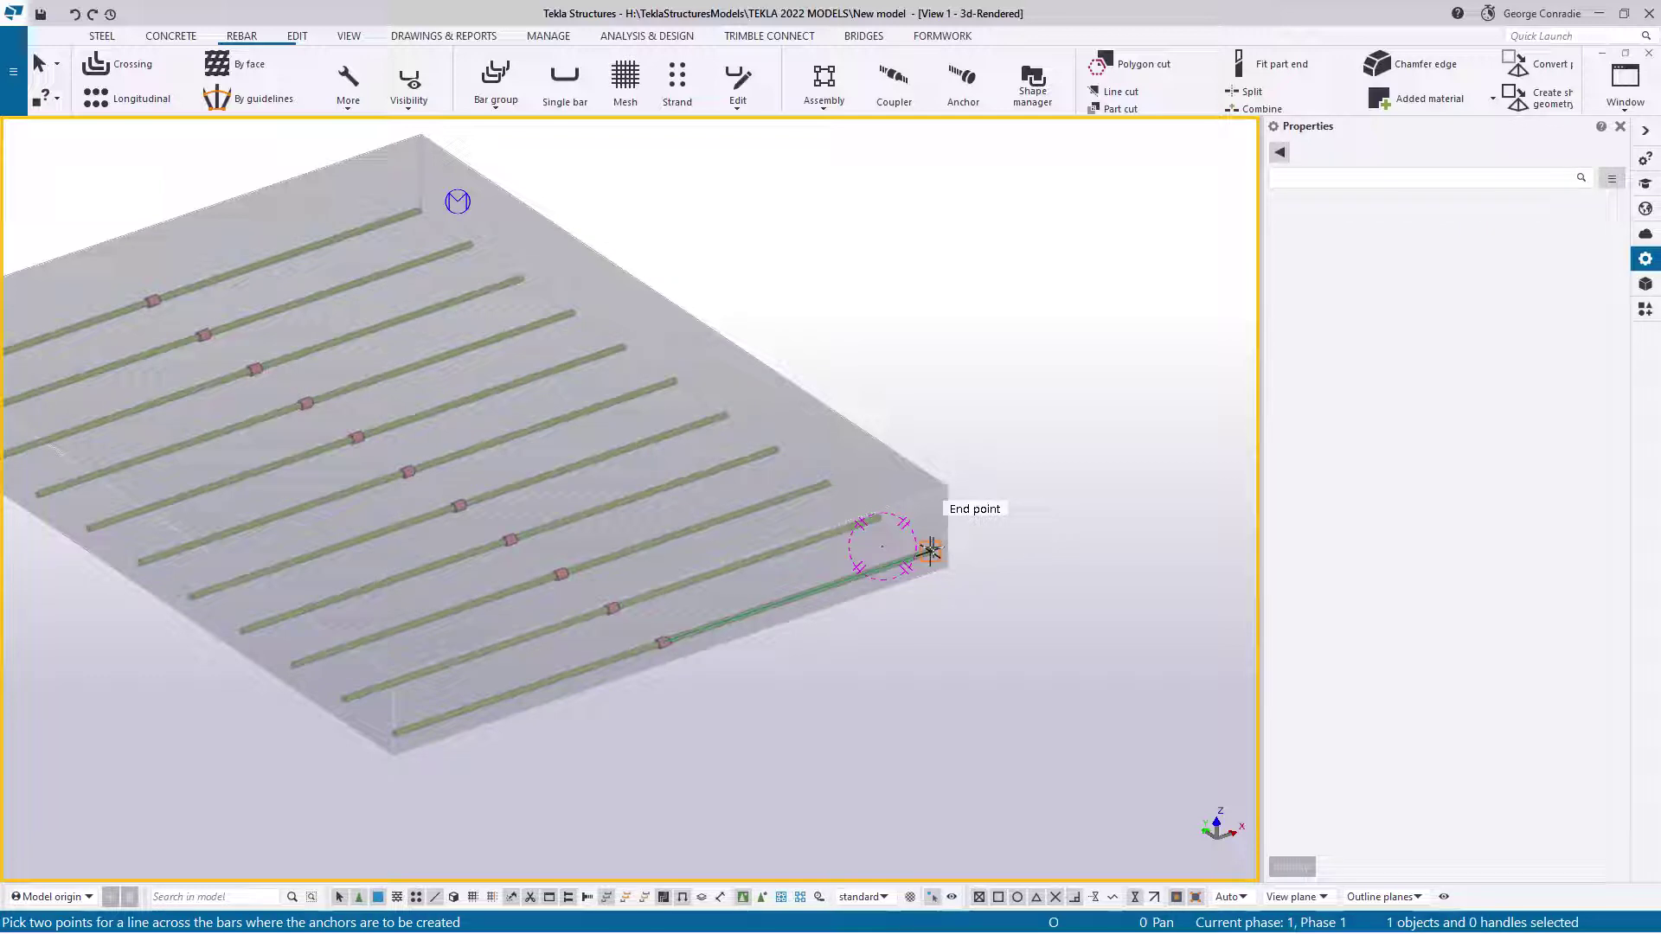
click(930, 550)
scroll(799, 374, up, 5)
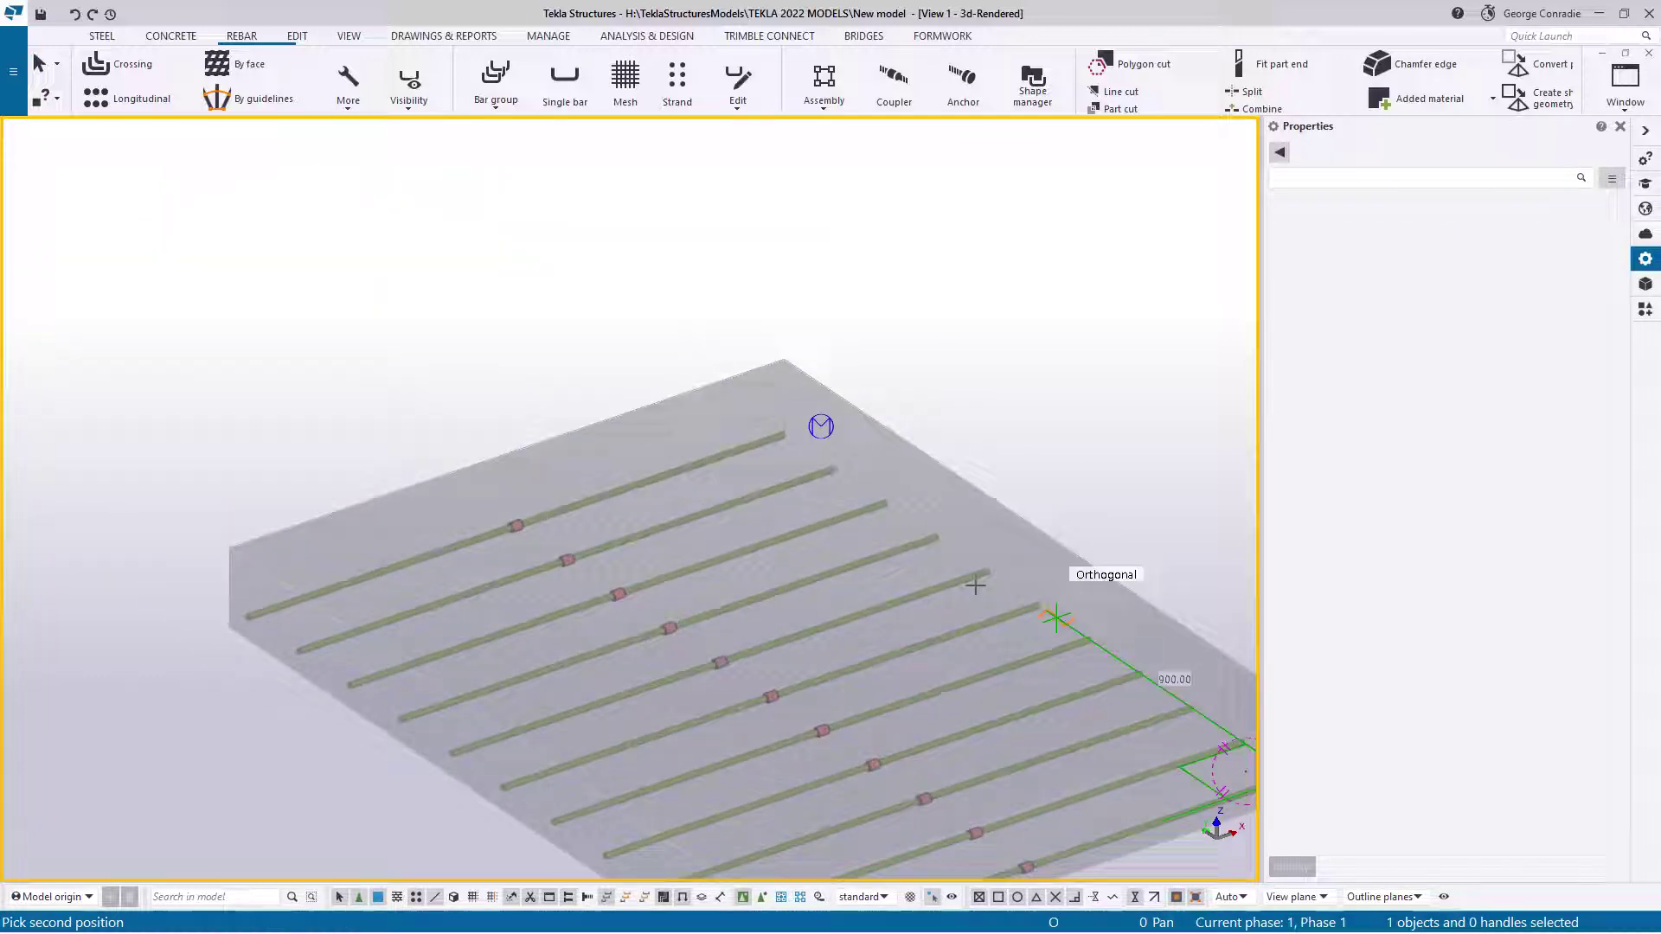
click(690, 322)
right_click(1031, 237)
click(1052, 250)
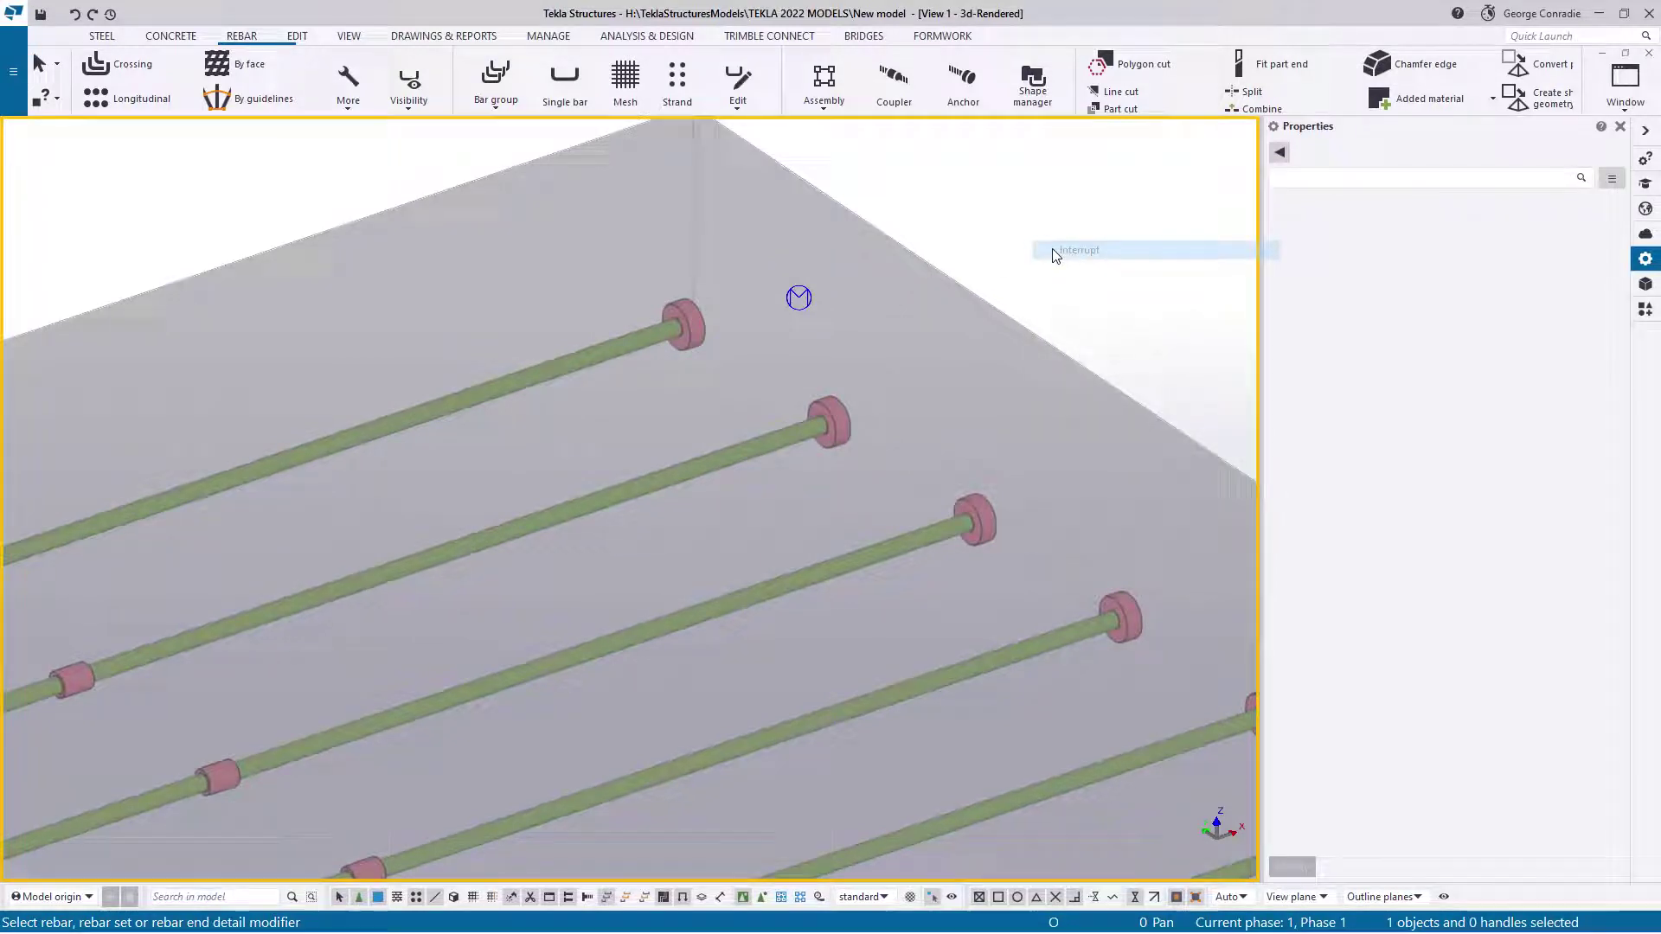
- Inspect the new end anchors up close, open one anchor's component properties and view the available auto attribute files
scroll(1097, 415, down, 5)
ctrl+middle_drag(1097, 416, 909, 537)
scroll(873, 574, up, 2)
scroll(672, 468, up, 5)
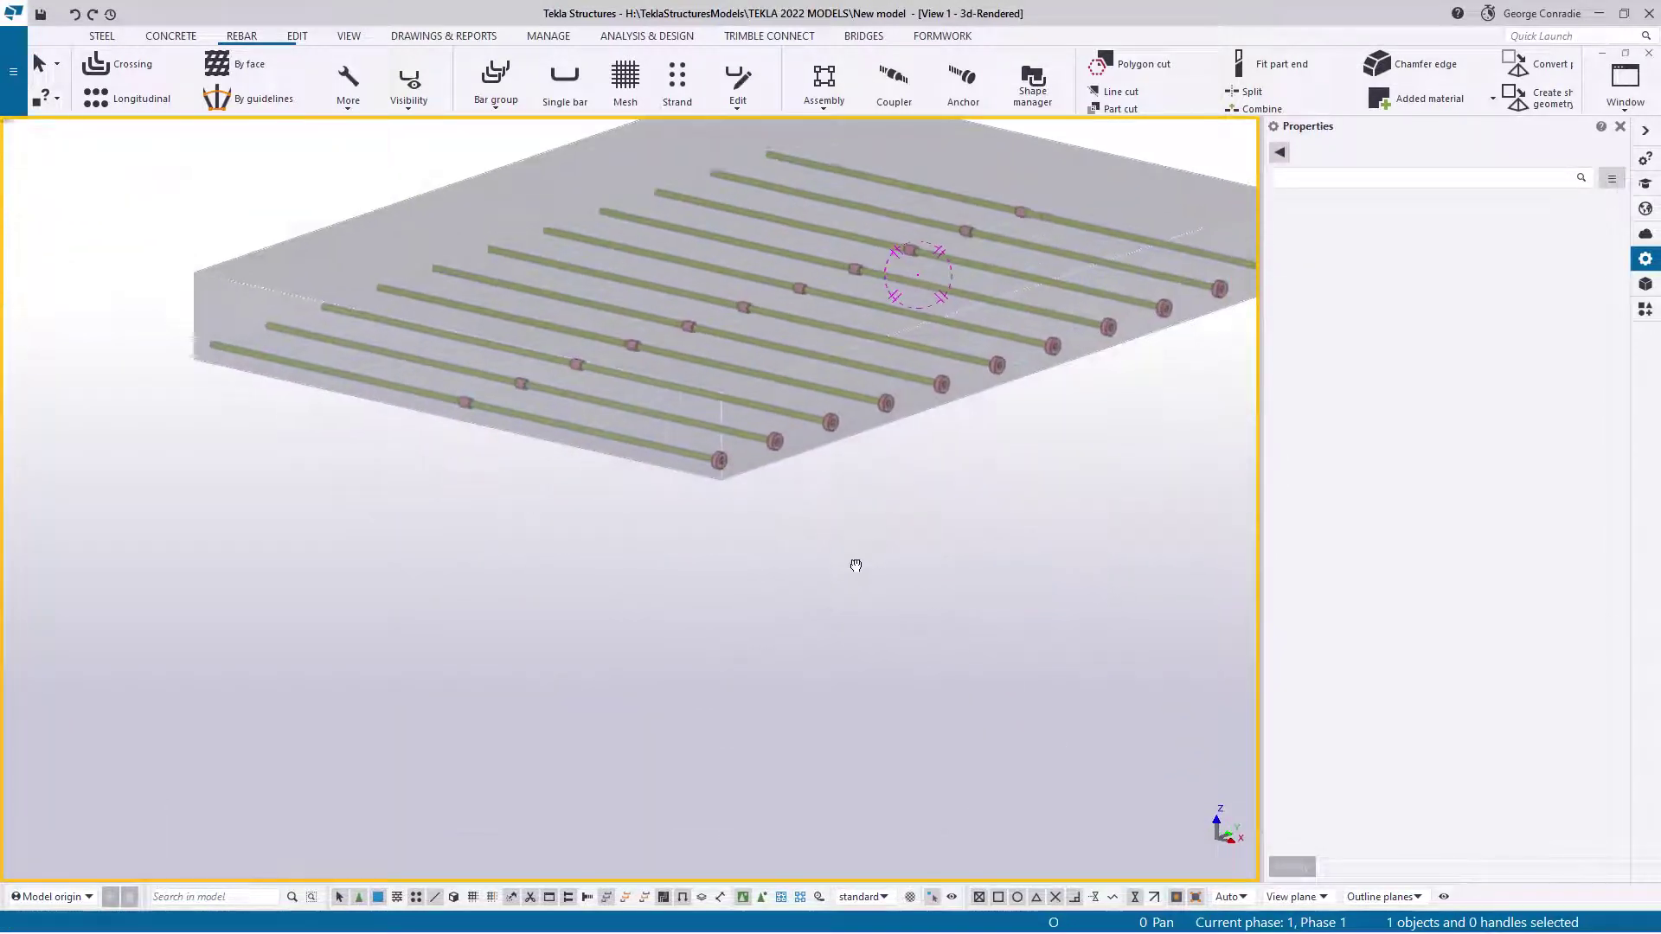
middle_drag(687, 444, 938, 443)
click(646, 407)
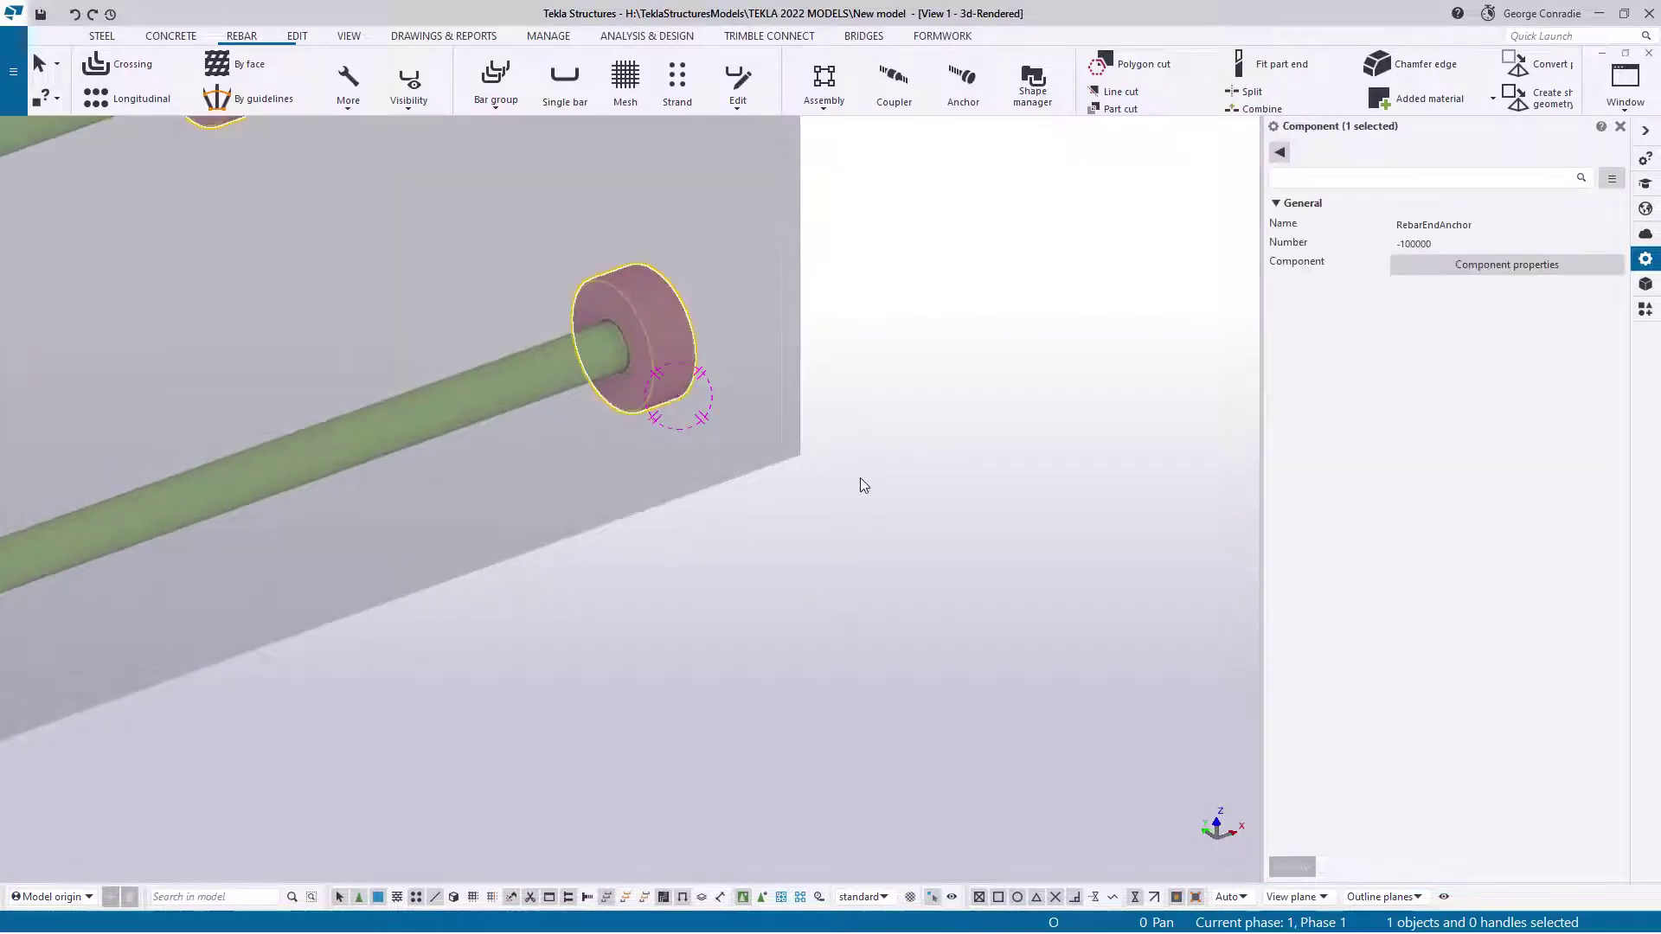
key(alt+Return)
click(1292, 262)
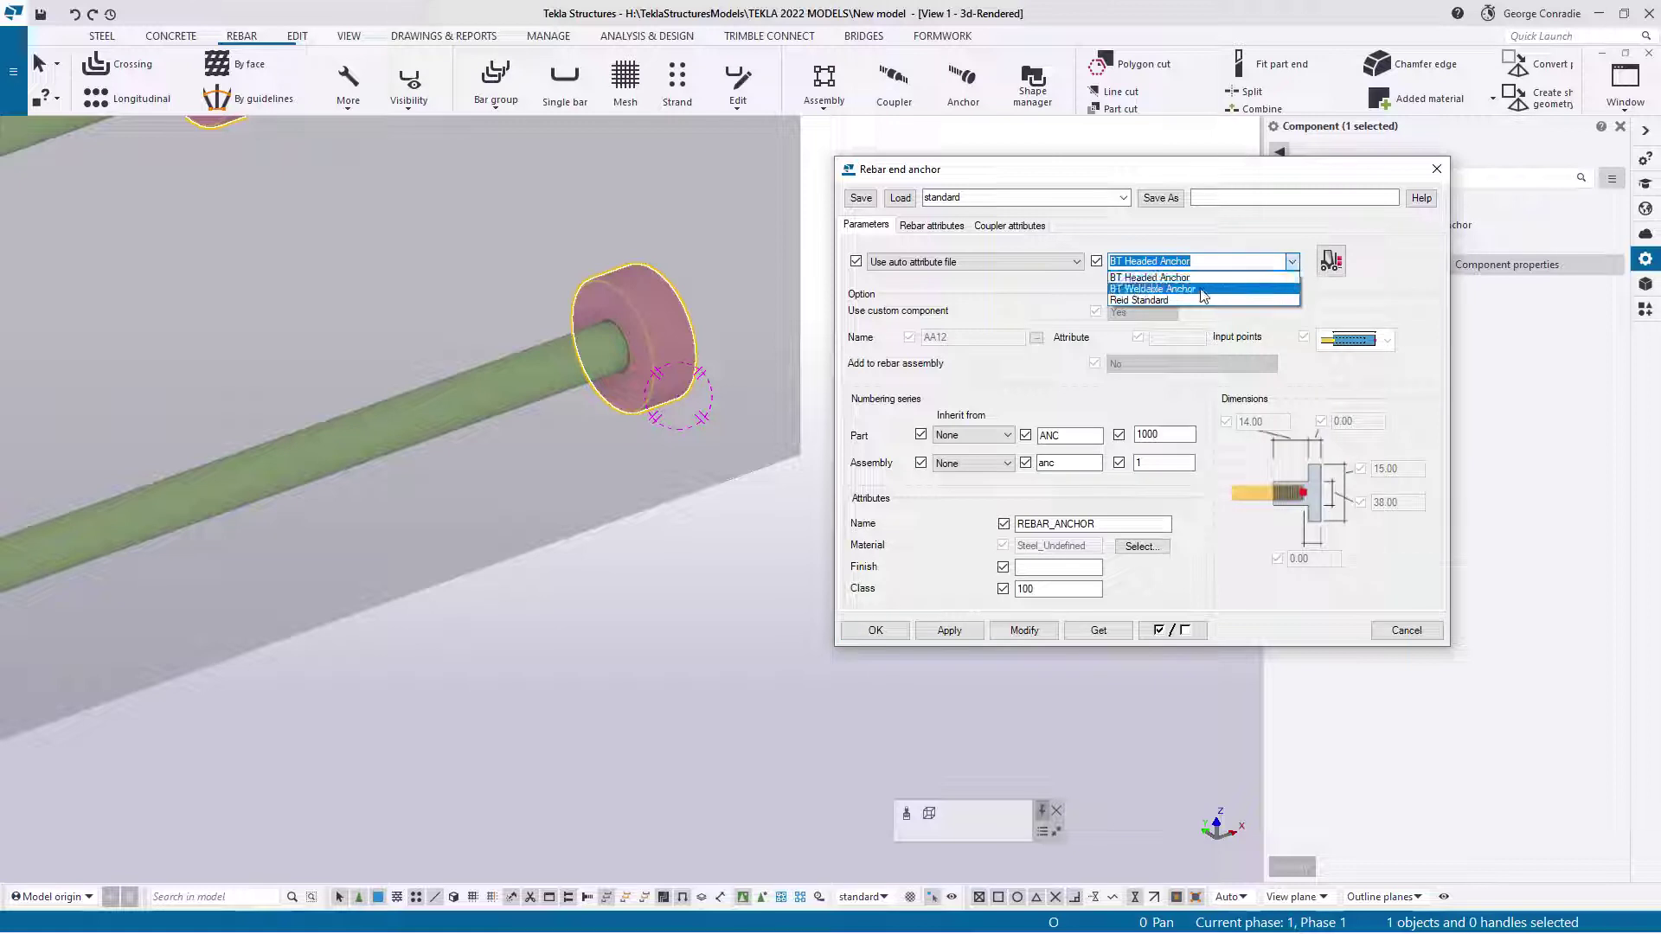
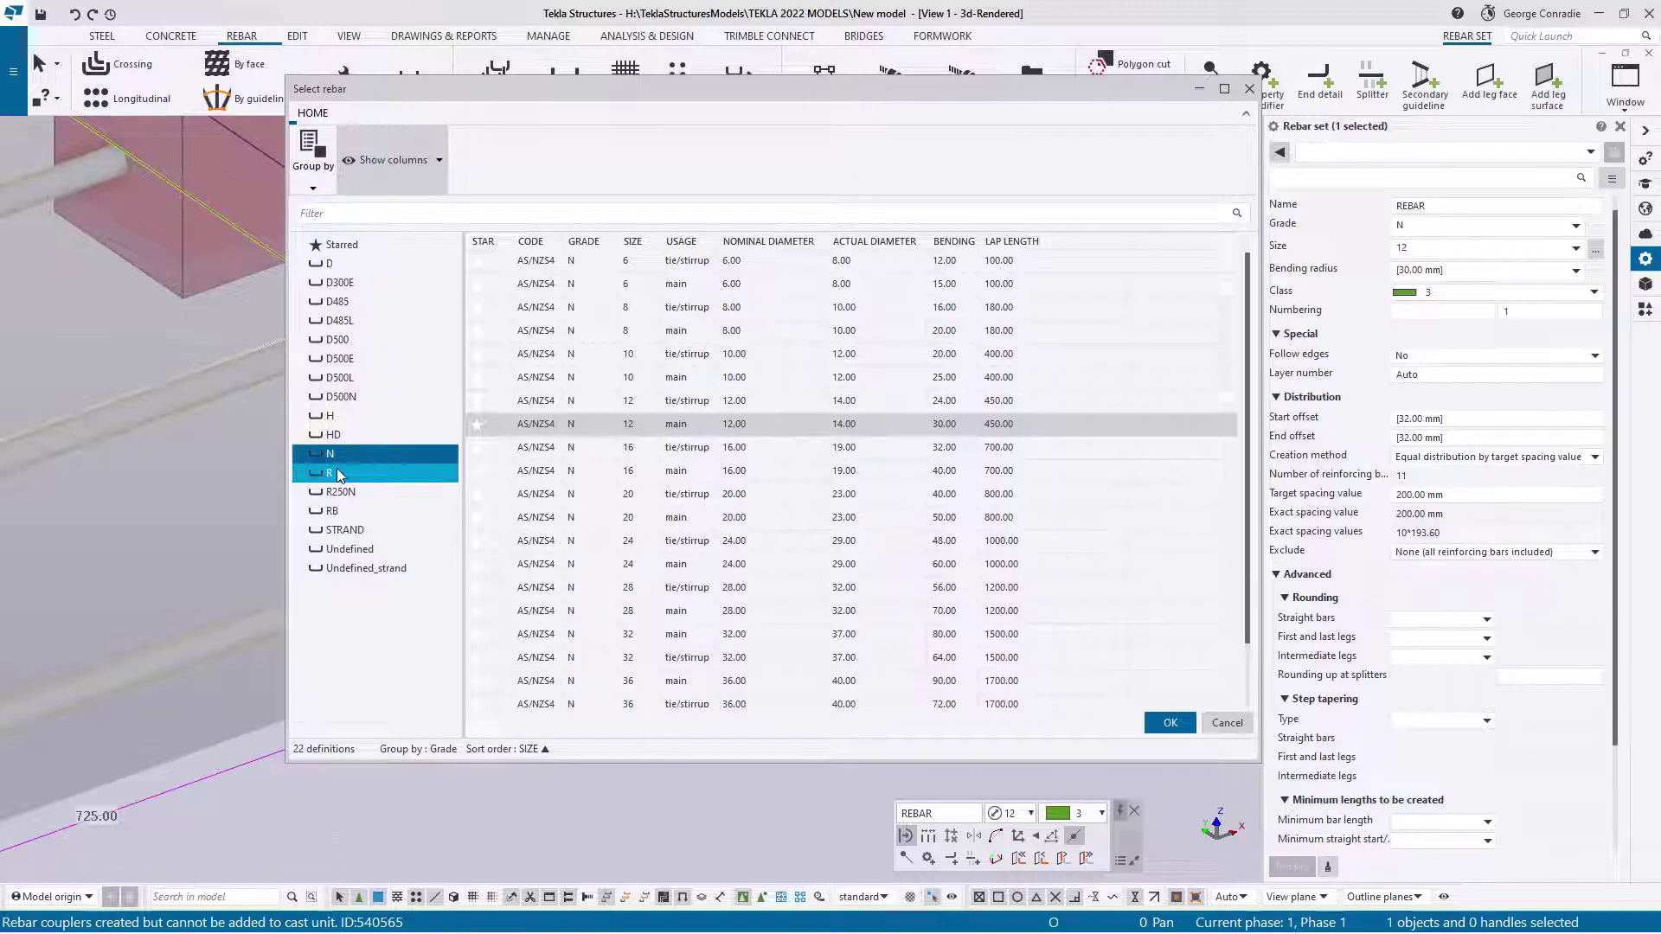
- Change the anchored rebar set to grade RB, size 12 main bars, and apply the modification
click(334, 509)
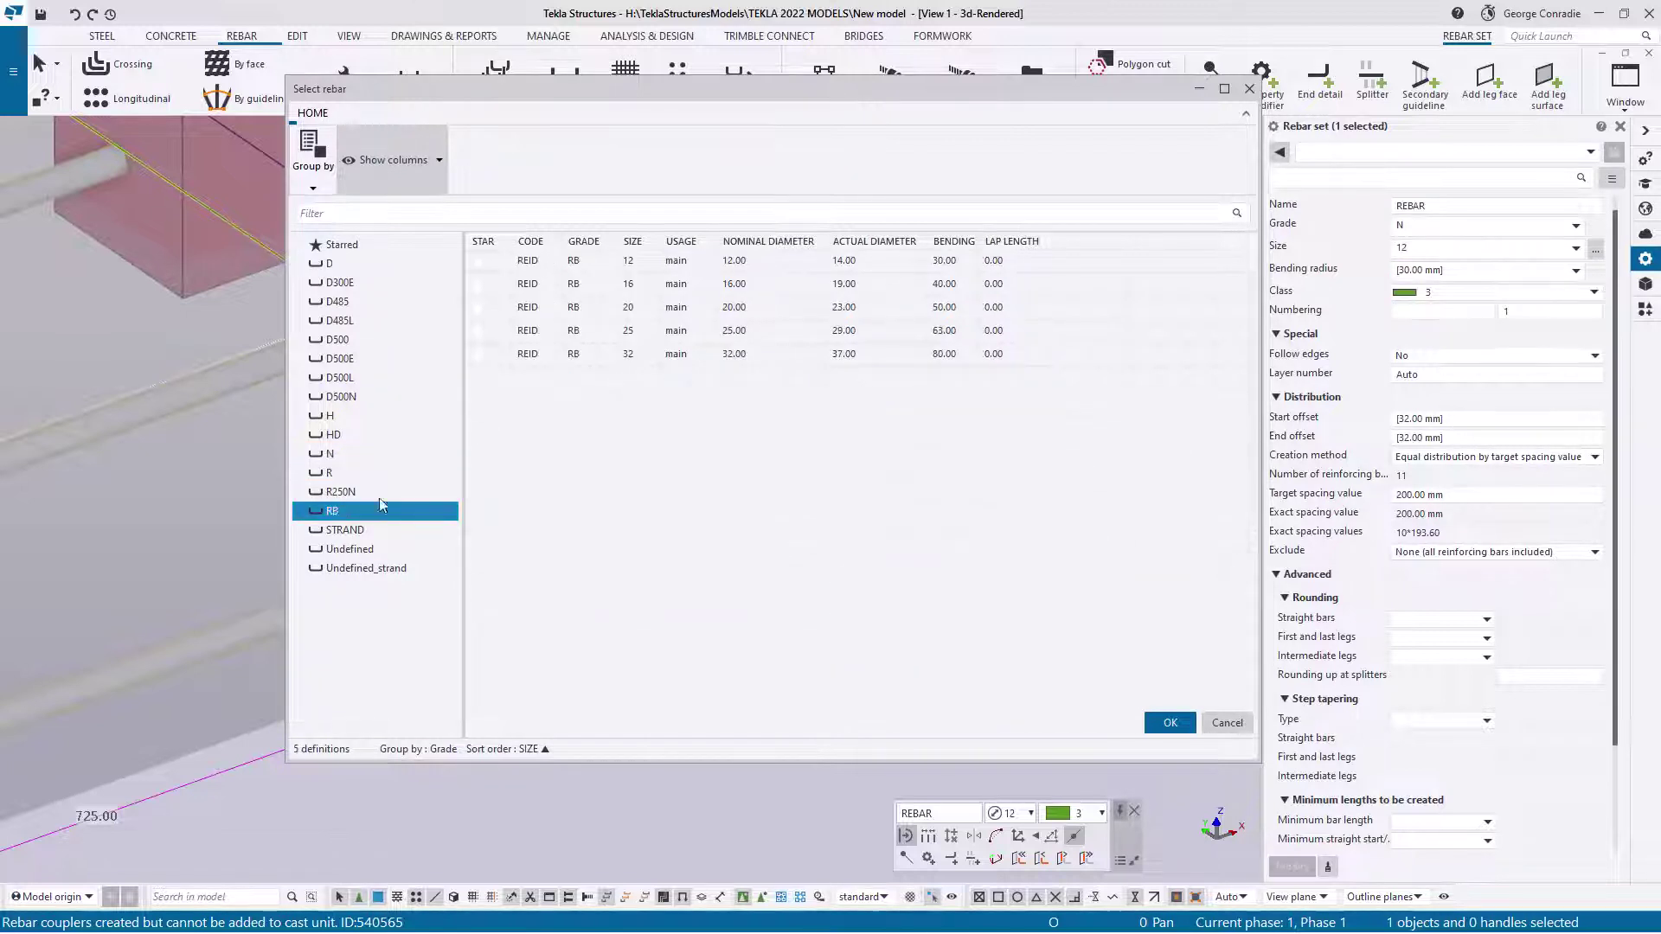
click(642, 263)
click(1167, 722)
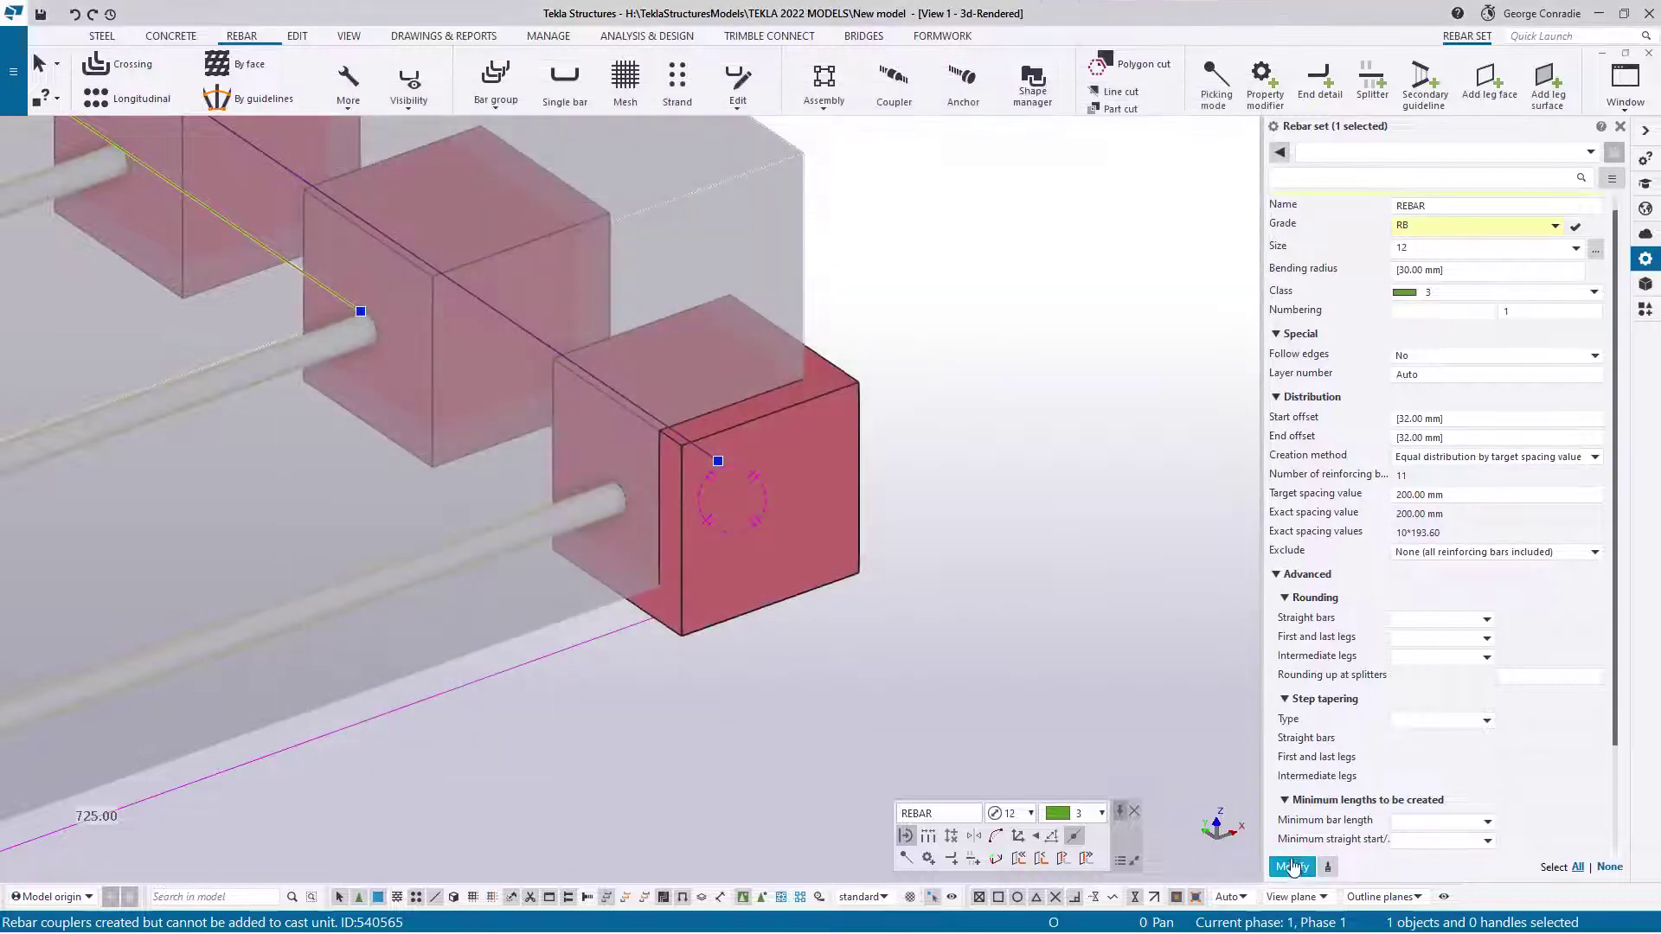
click(554, 595)
scroll(693, 606, up, 3)
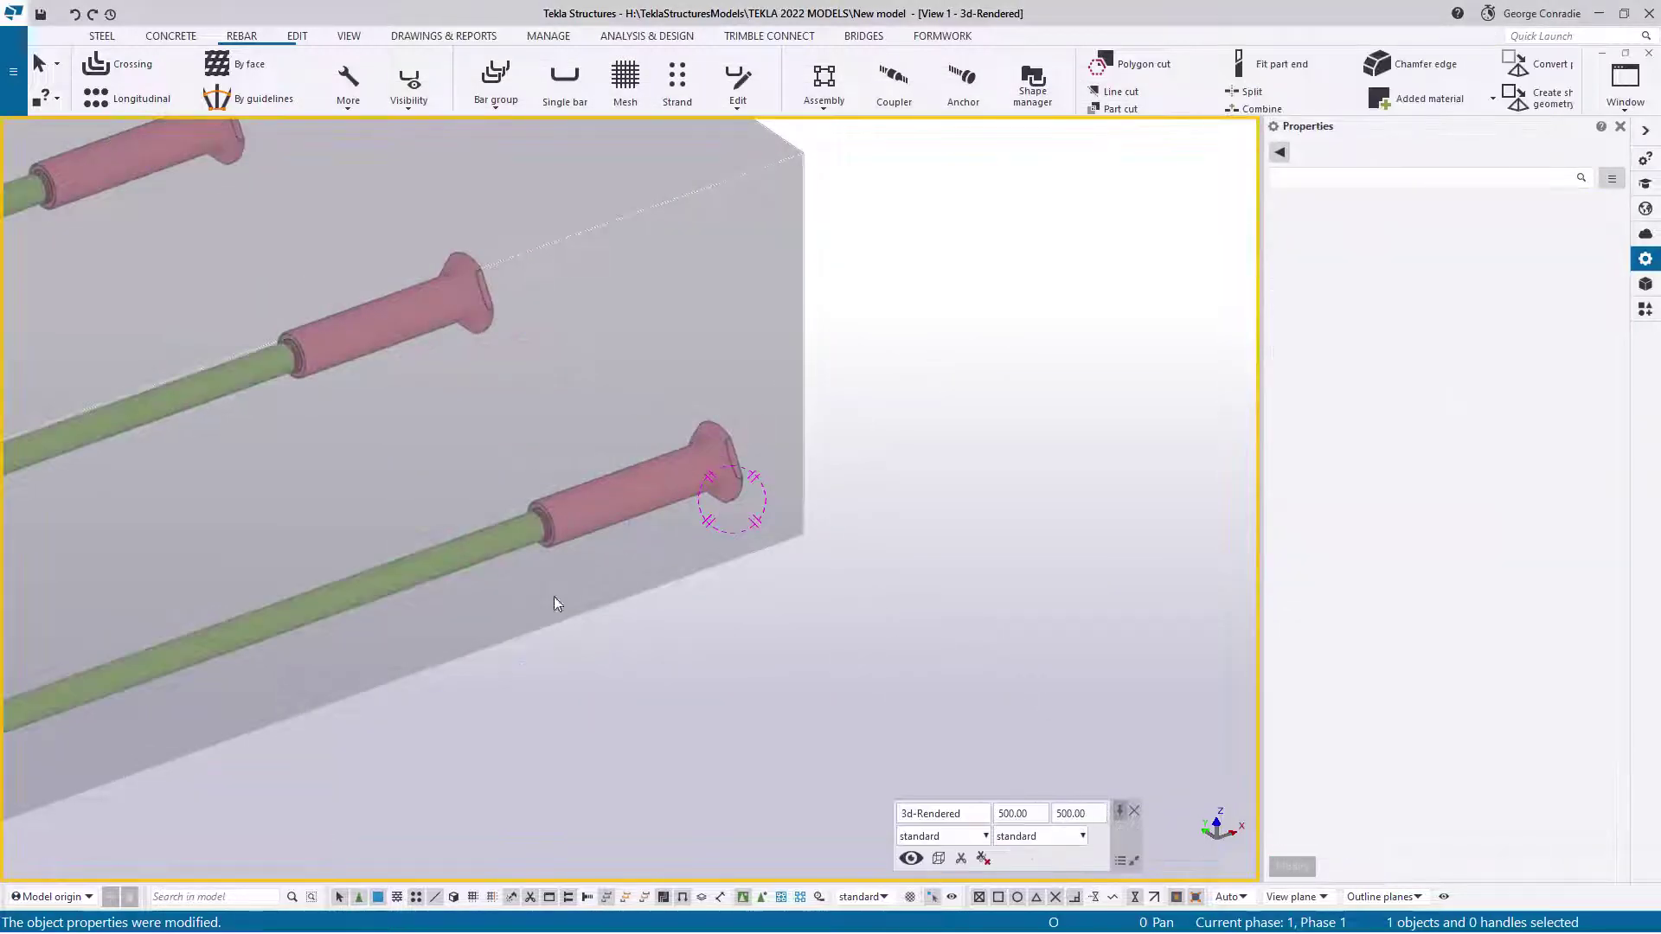
- Set the auto attribute file of the couplers at the middle of the anchored slab's rebar set to Reid Standard and apply the modification
scroll(711, 542, up, 2)
scroll(654, 474, down, 4)
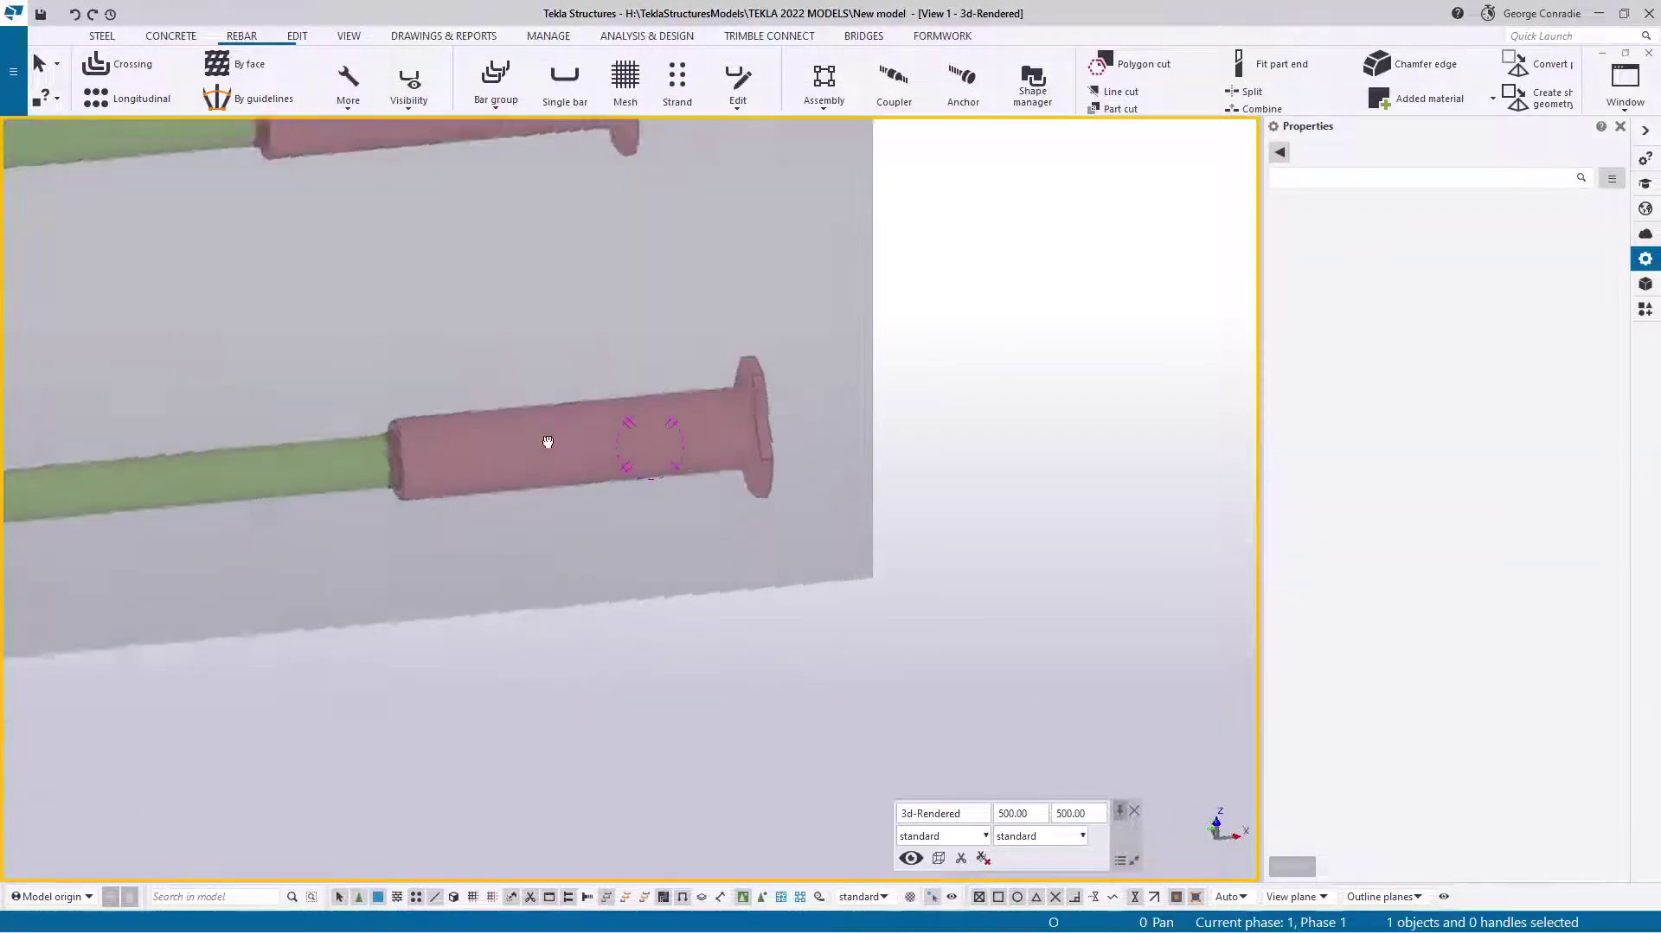
scroll(656, 491, down, 3)
middle_drag(260, 736, 616, 585)
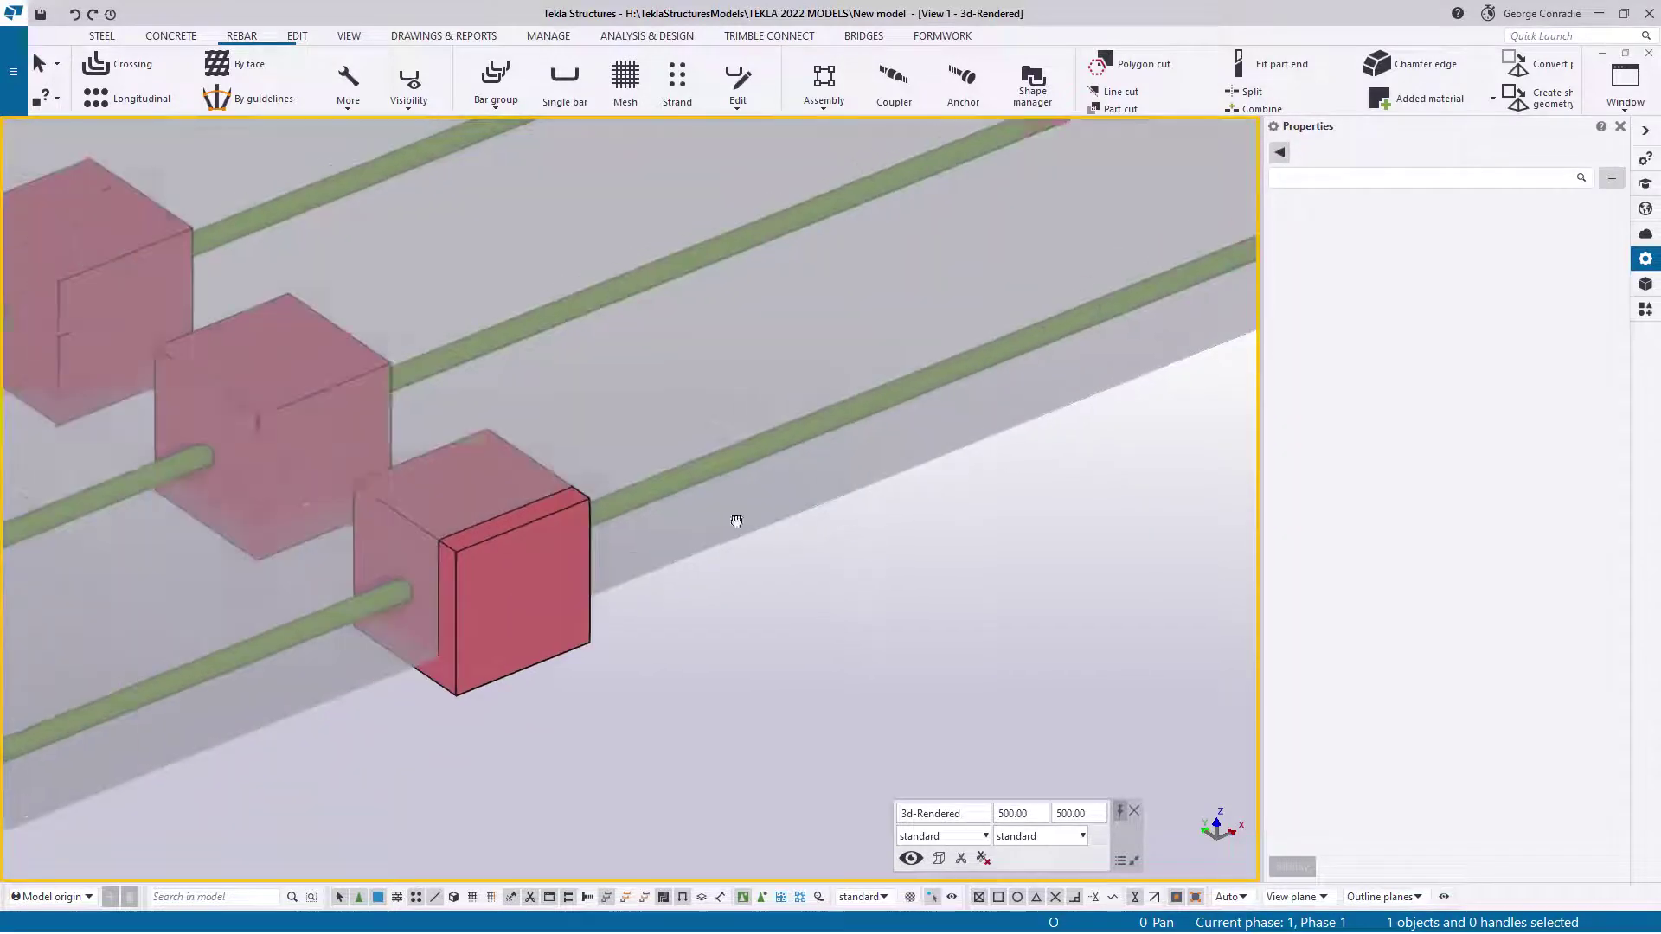
scroll(615, 585, up, 3)
click(658, 633)
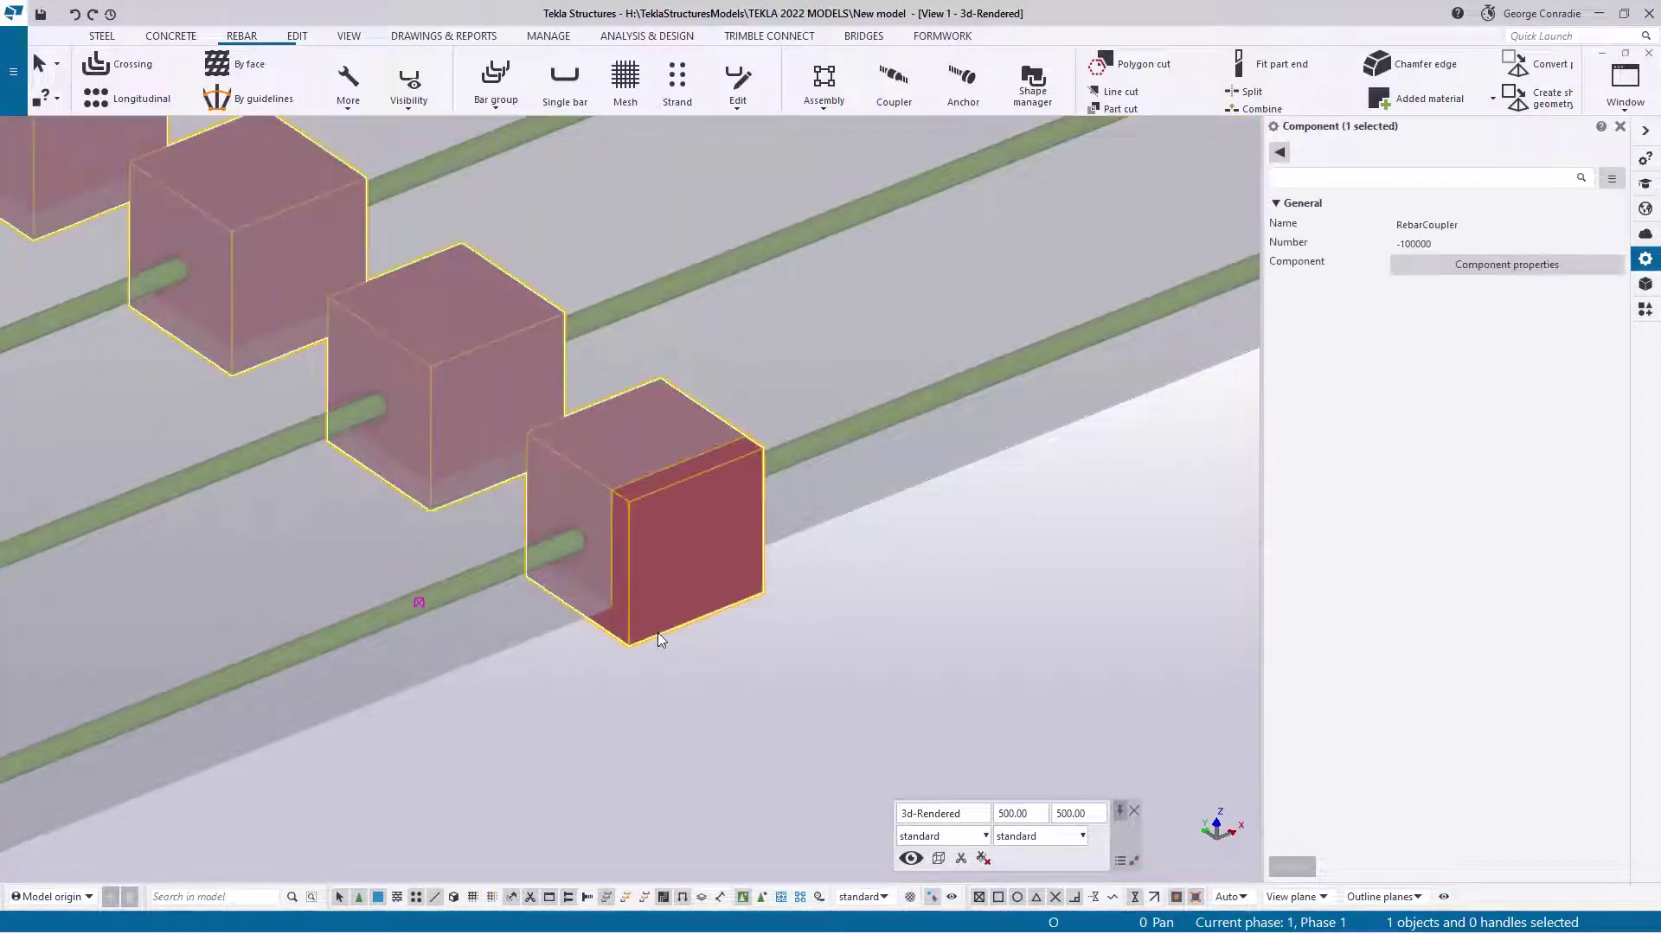
double_click(657, 631)
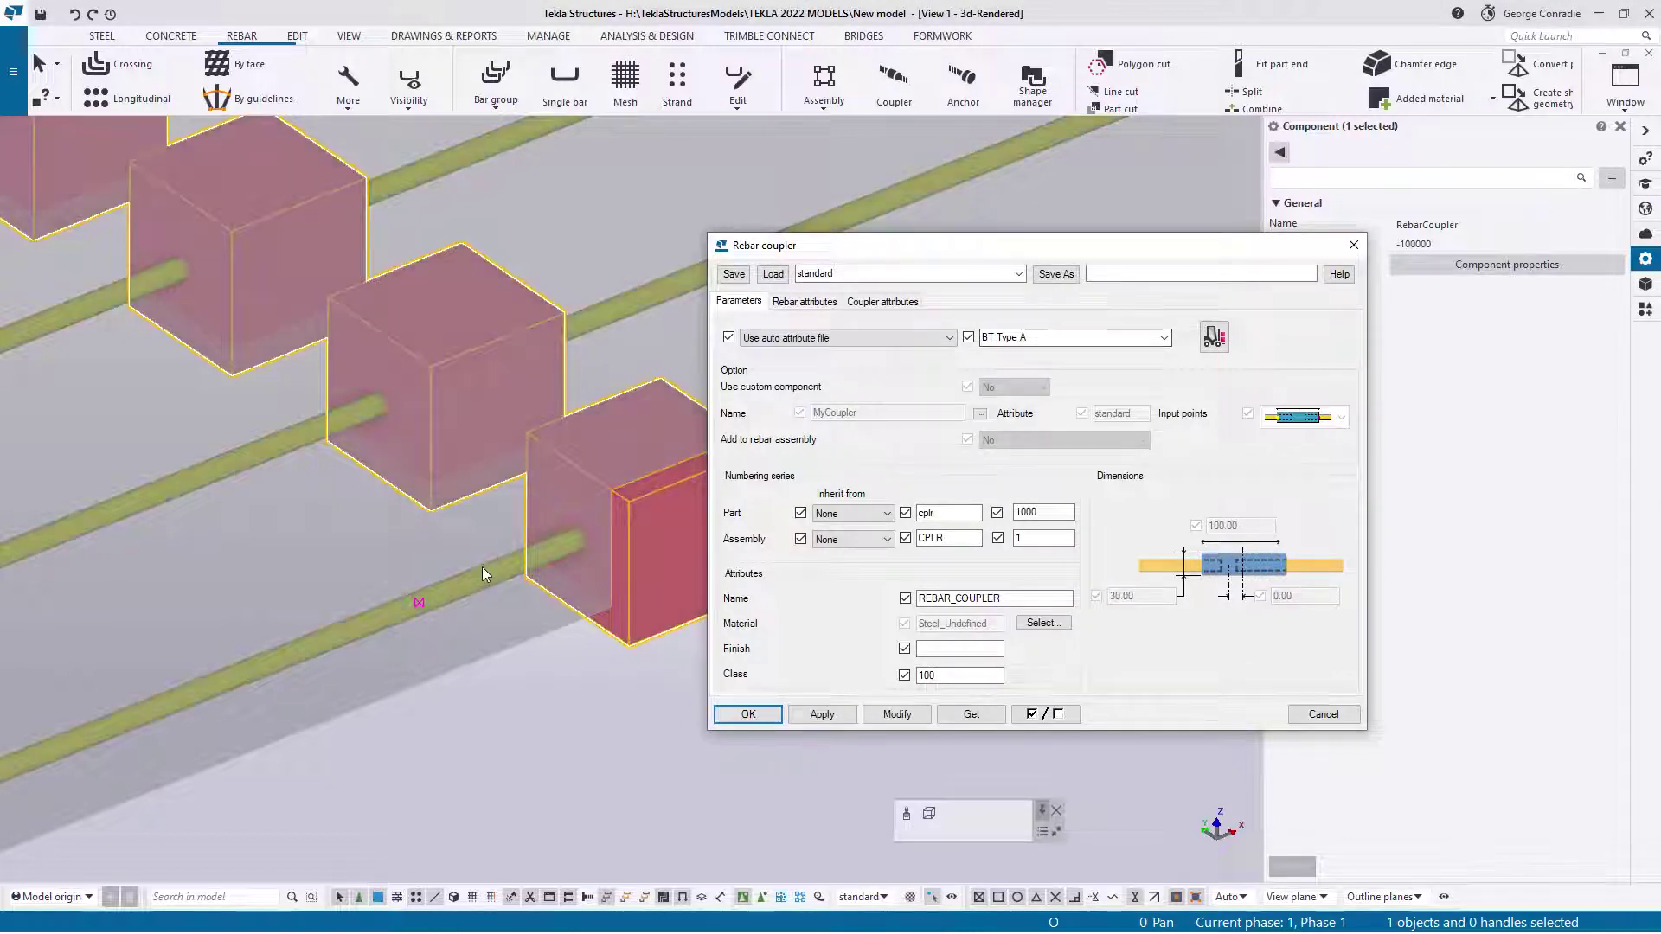
triple_click(1083, 338)
click(1165, 337)
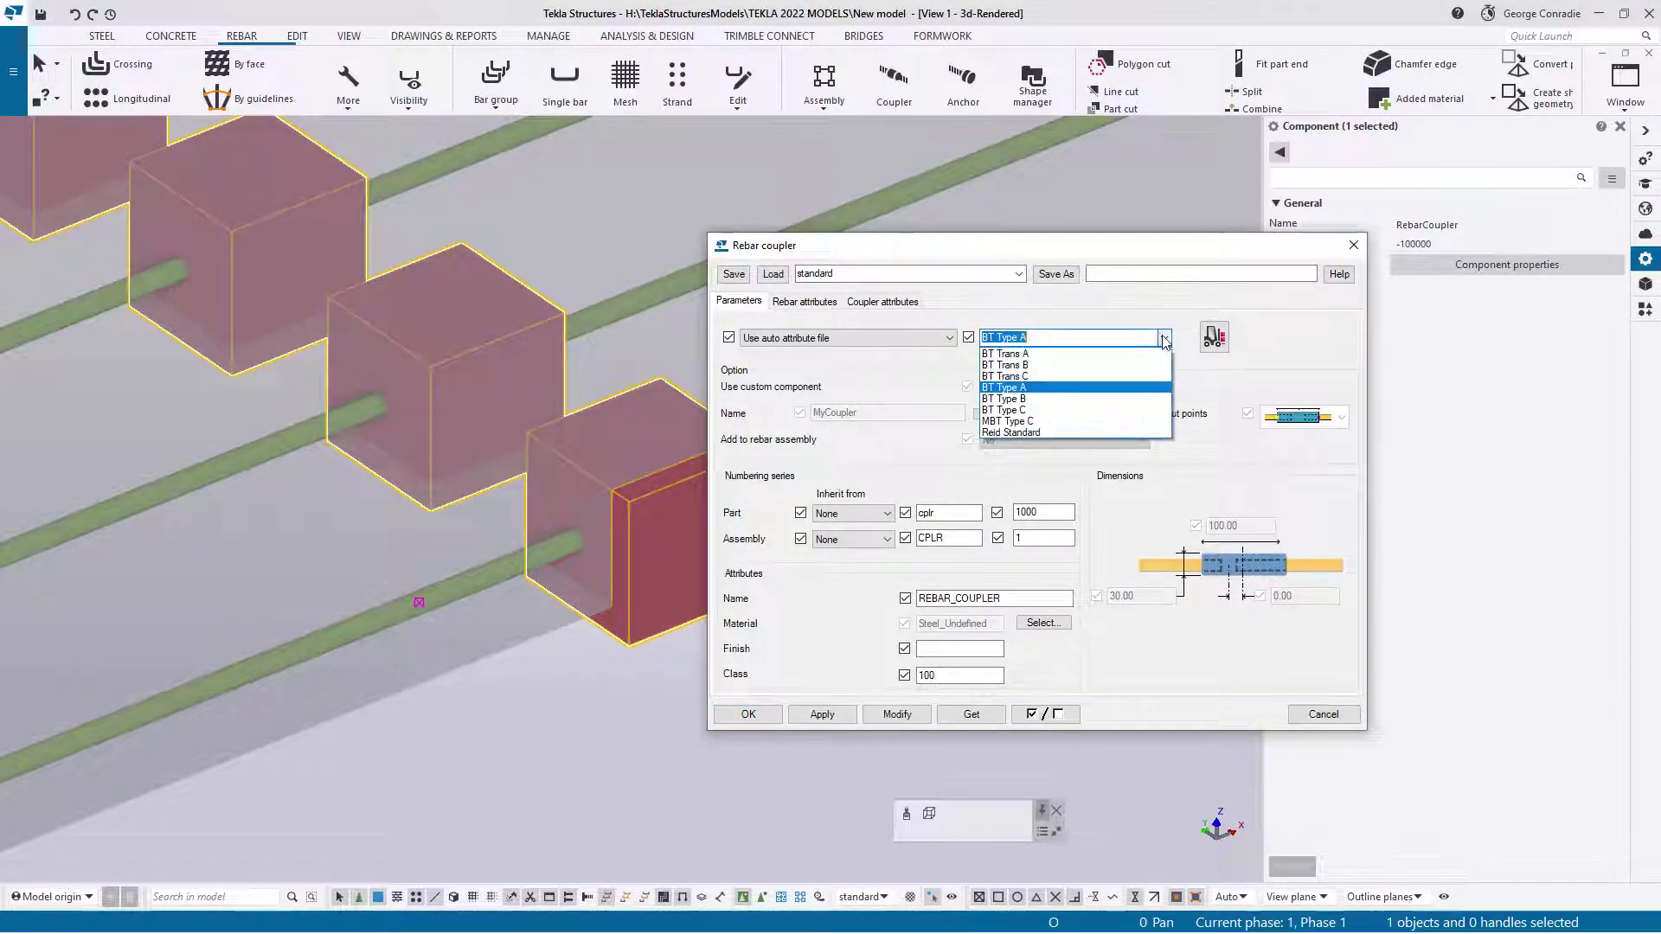
click(1035, 431)
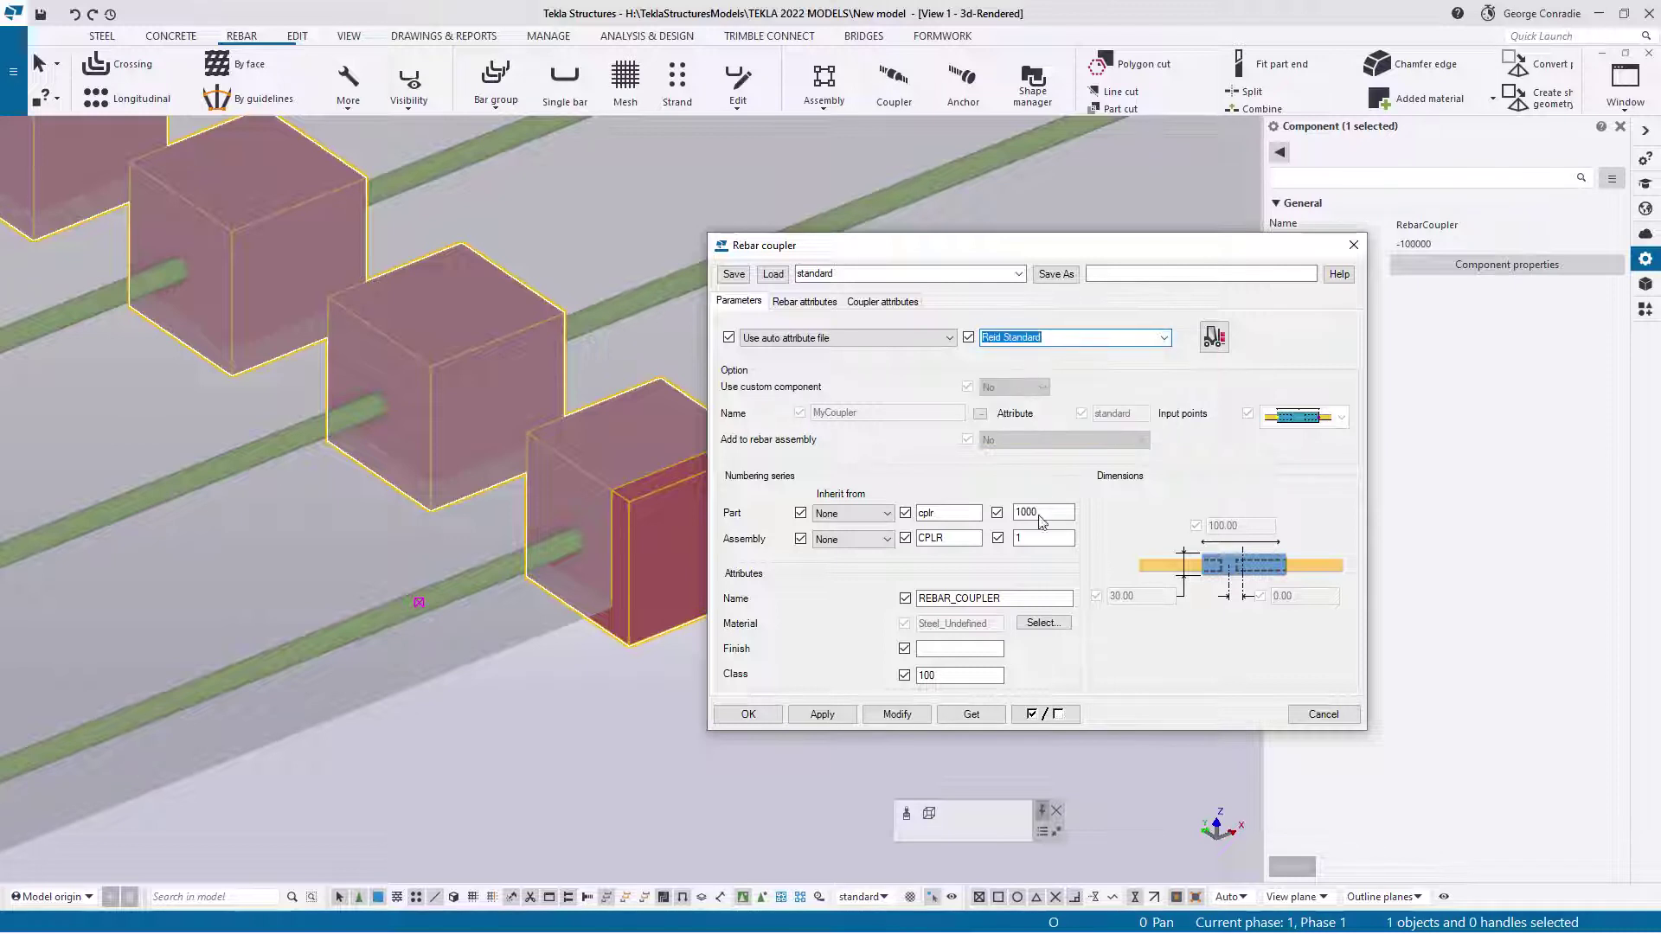
click(897, 715)
click(759, 715)
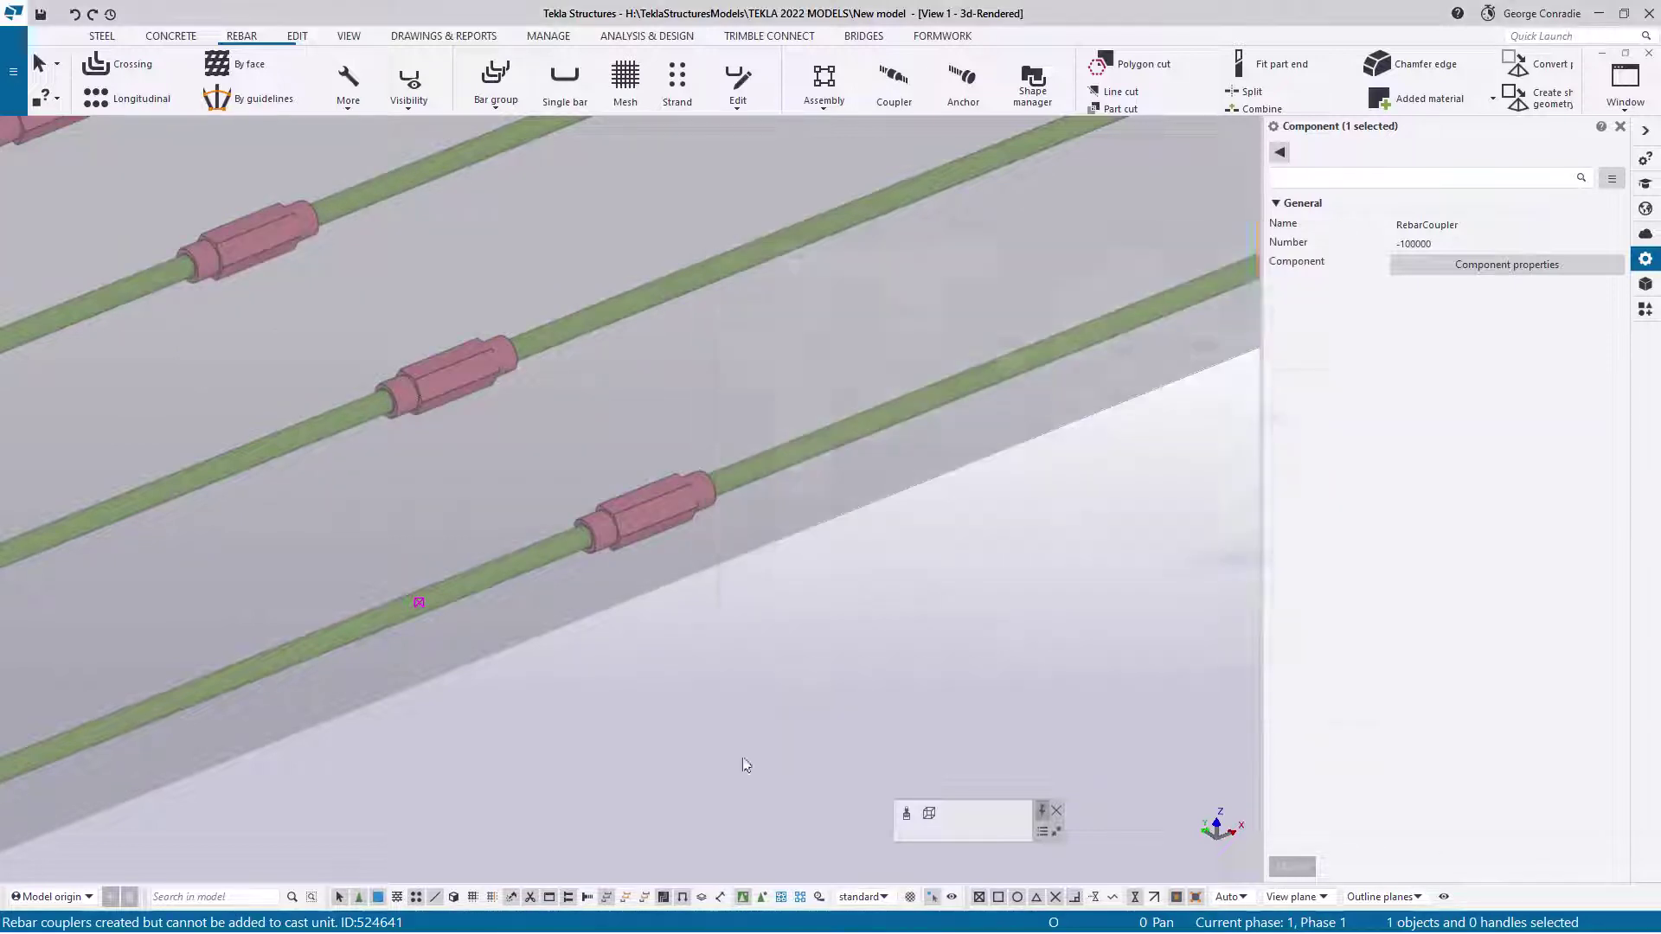
- Change the same rebar set to size 25 main bars in grade RB and apply the modification
scroll(807, 621, down, 3)
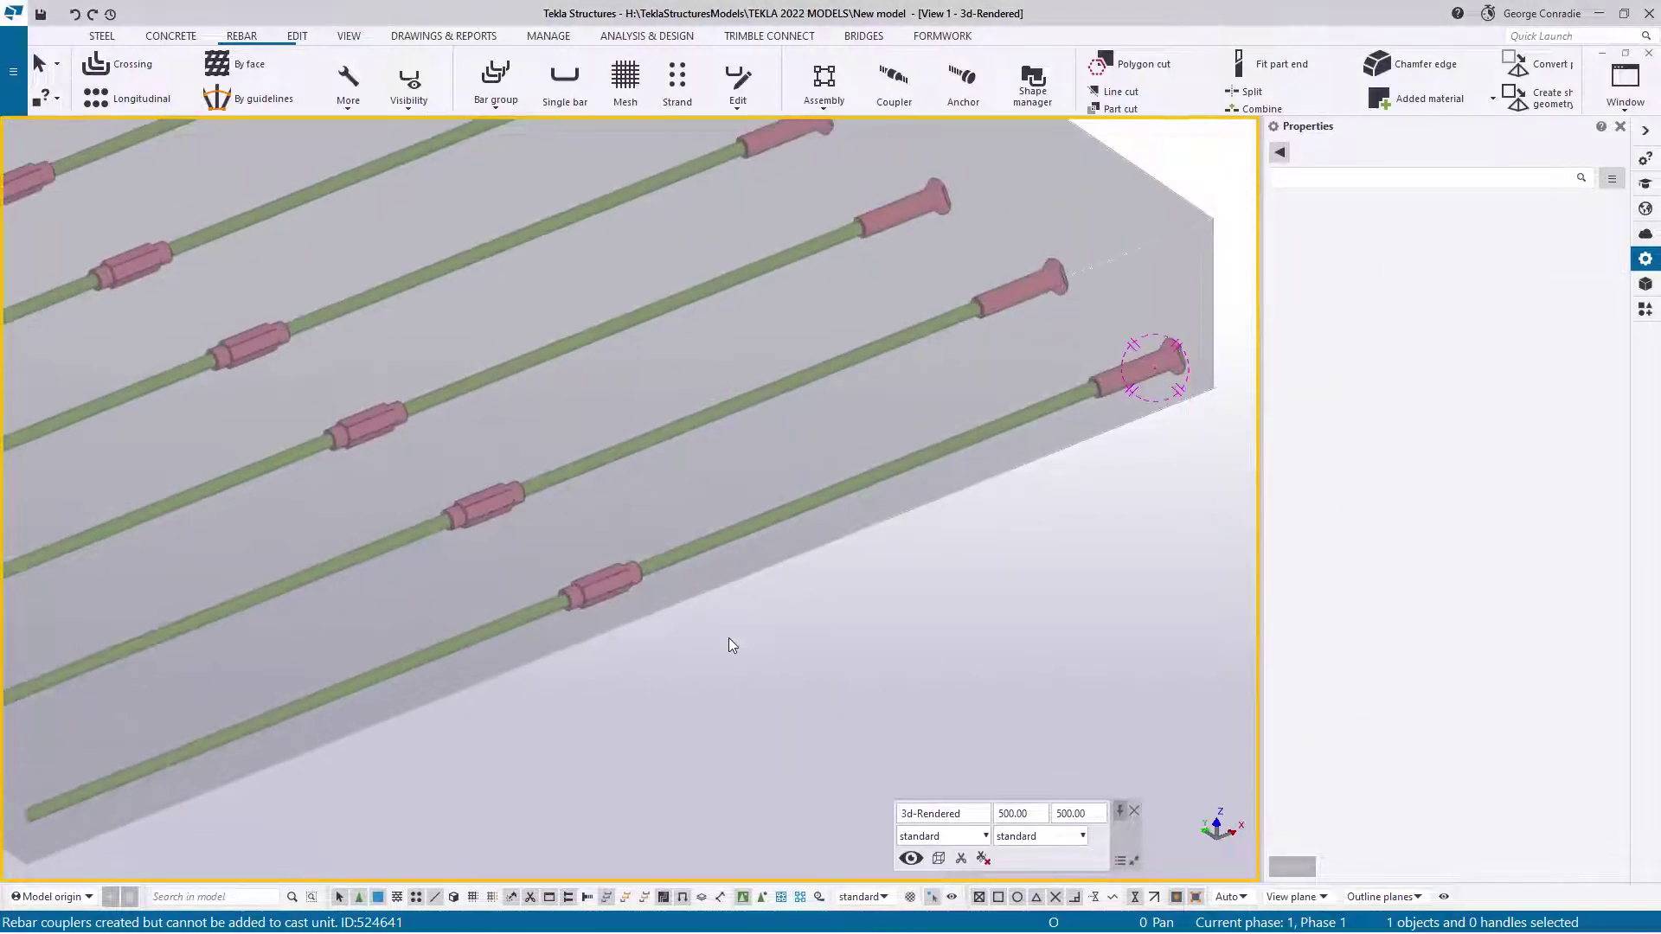
click(698, 547)
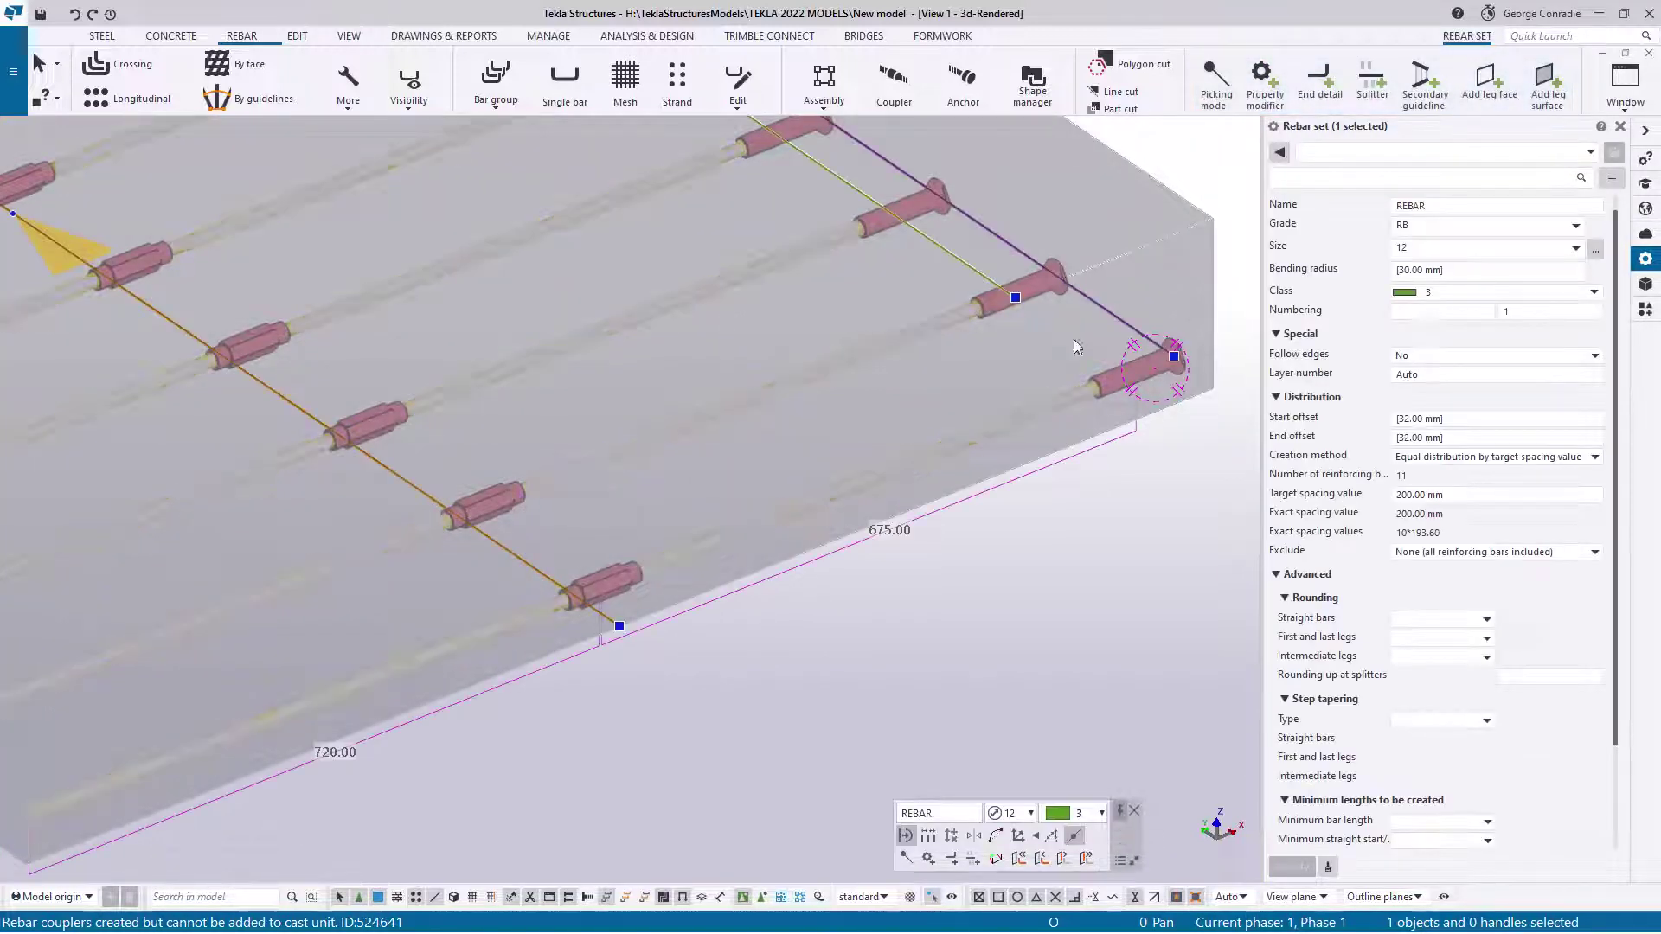
click(1594, 251)
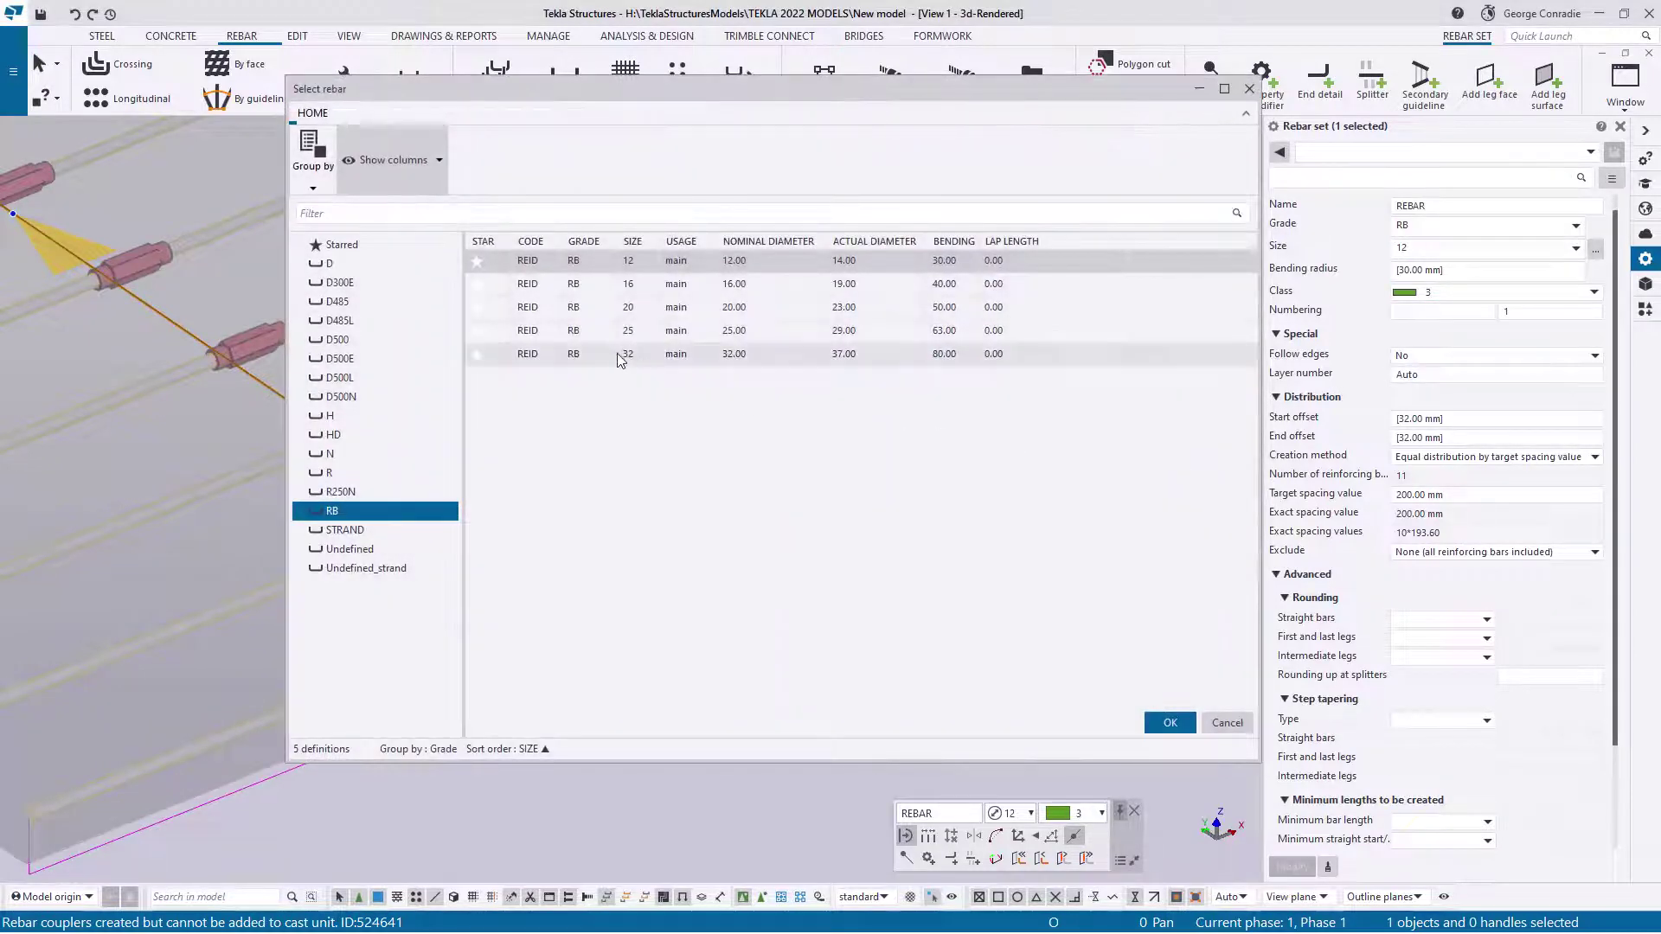
click(628, 331)
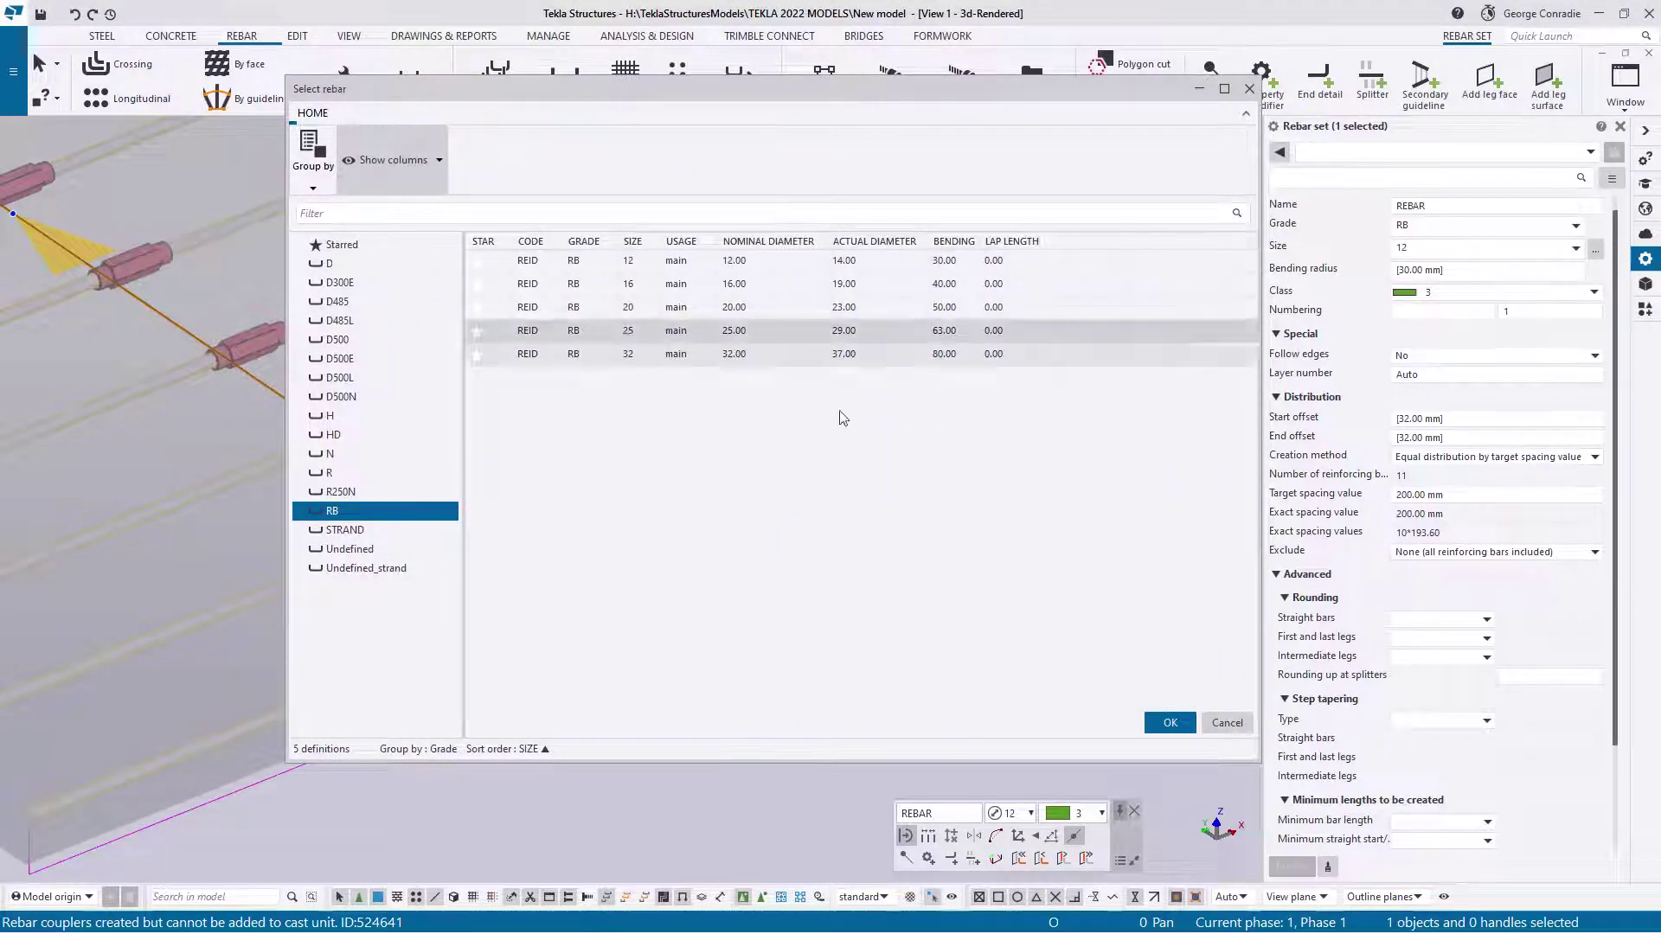
click(1169, 721)
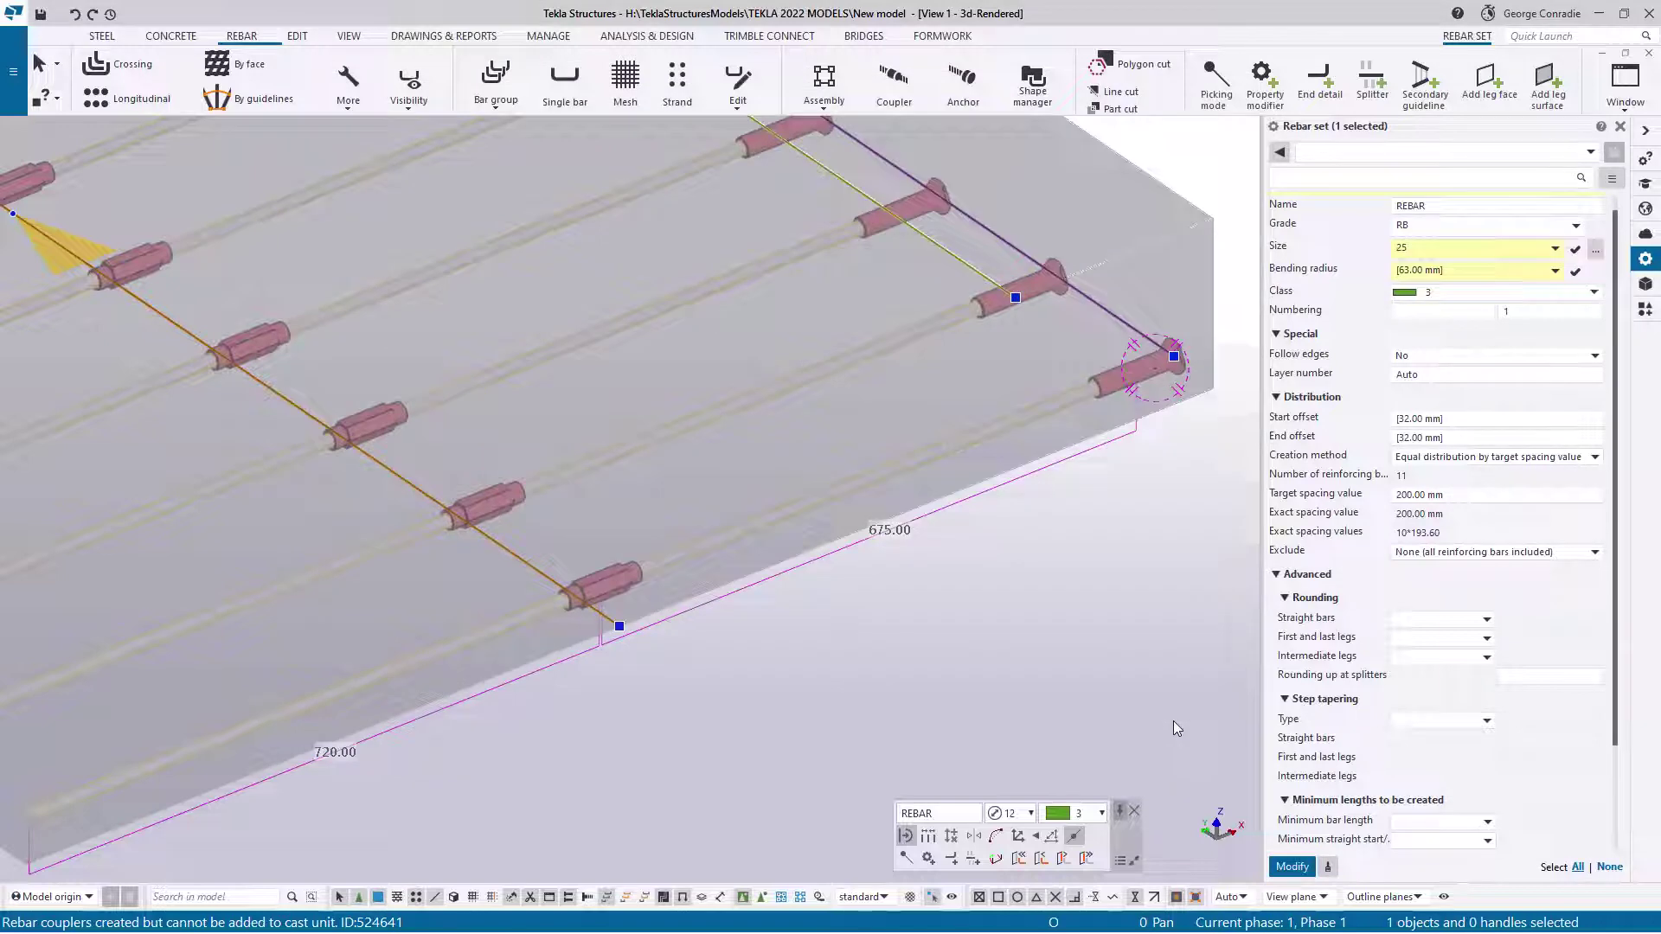
click(1290, 867)
key(Escape)
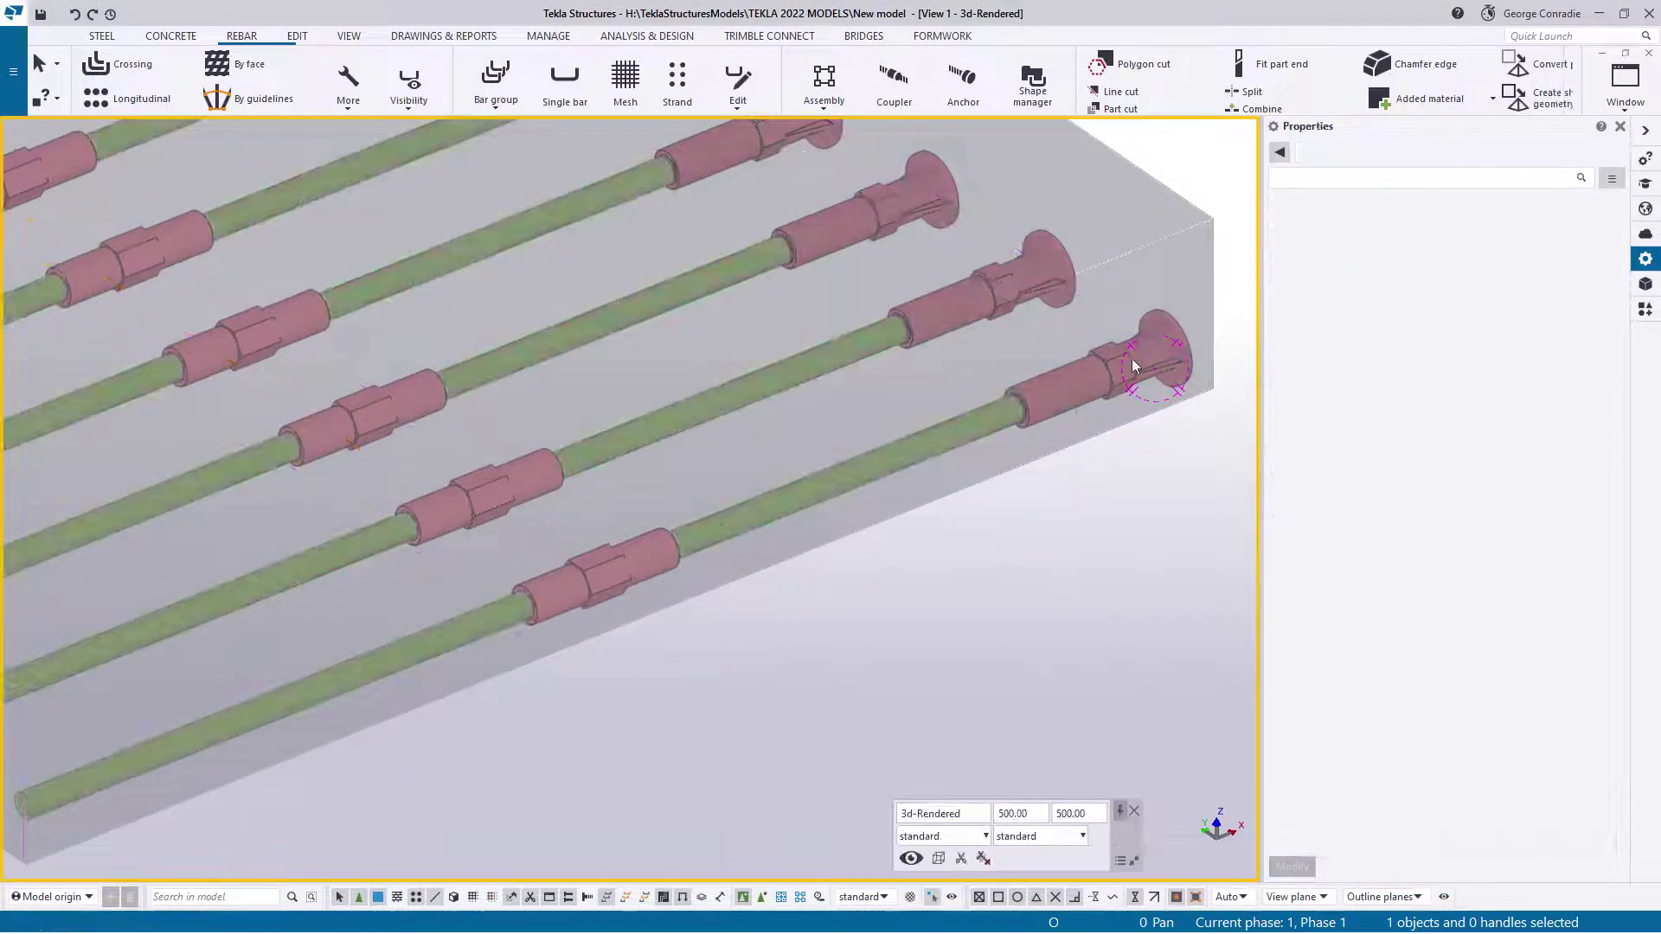
- Examine the resized couplers and end anchors across the slab, and locate the slab with the plate along its end
scroll(999, 485, down, 3)
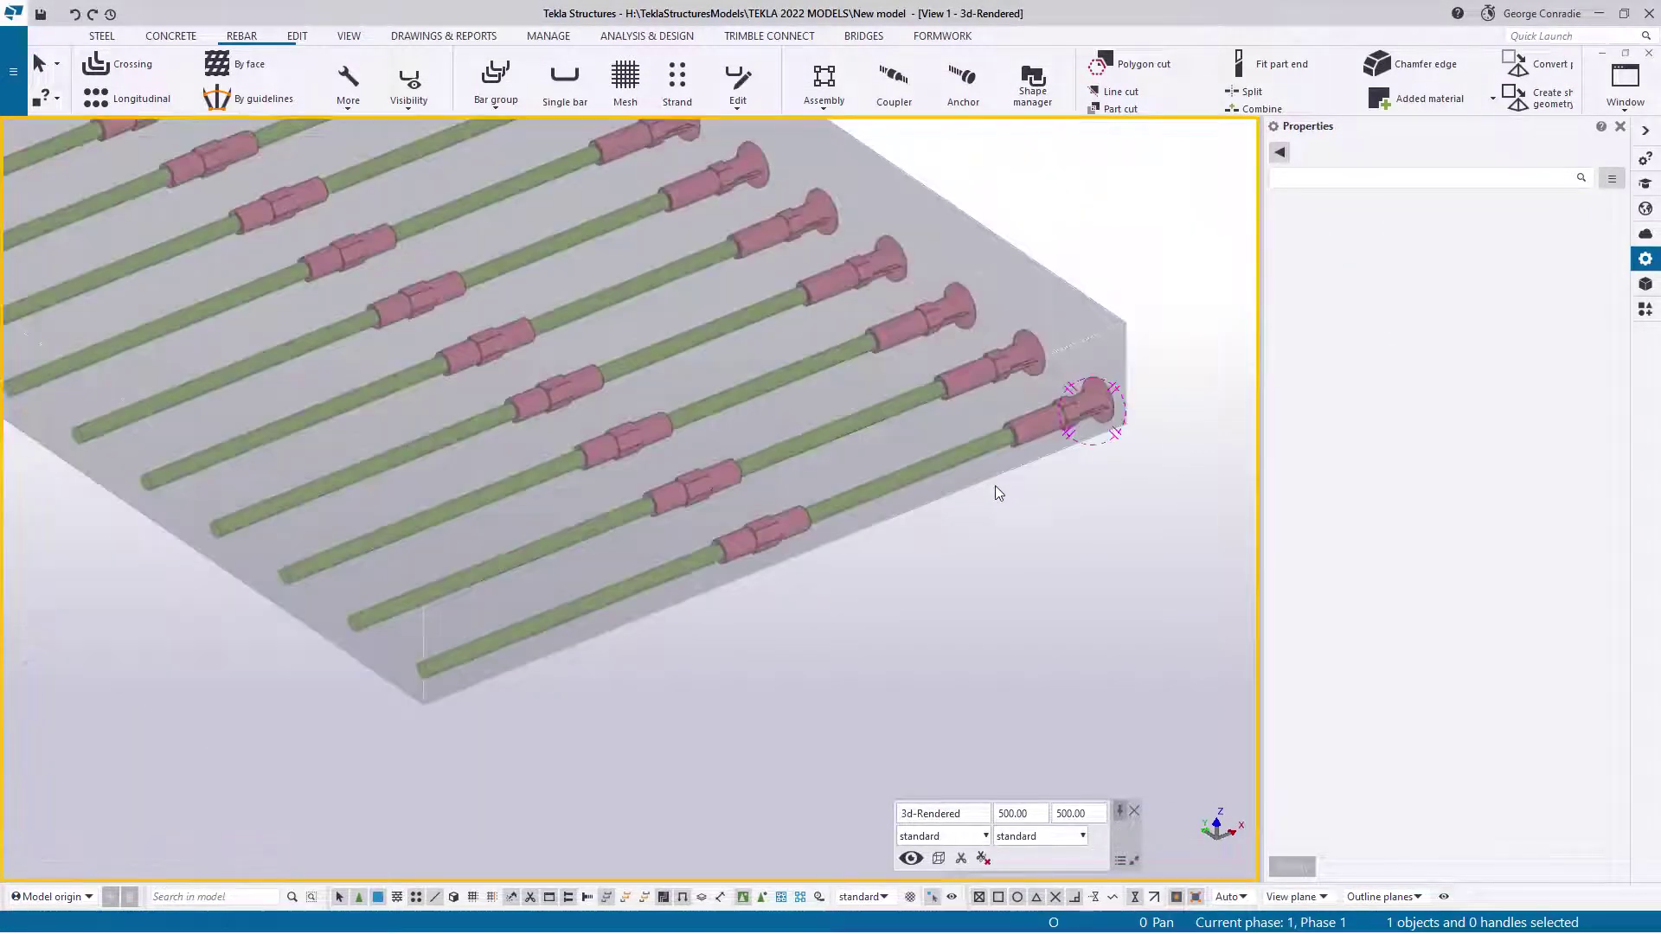
scroll(853, 657, down, 2)
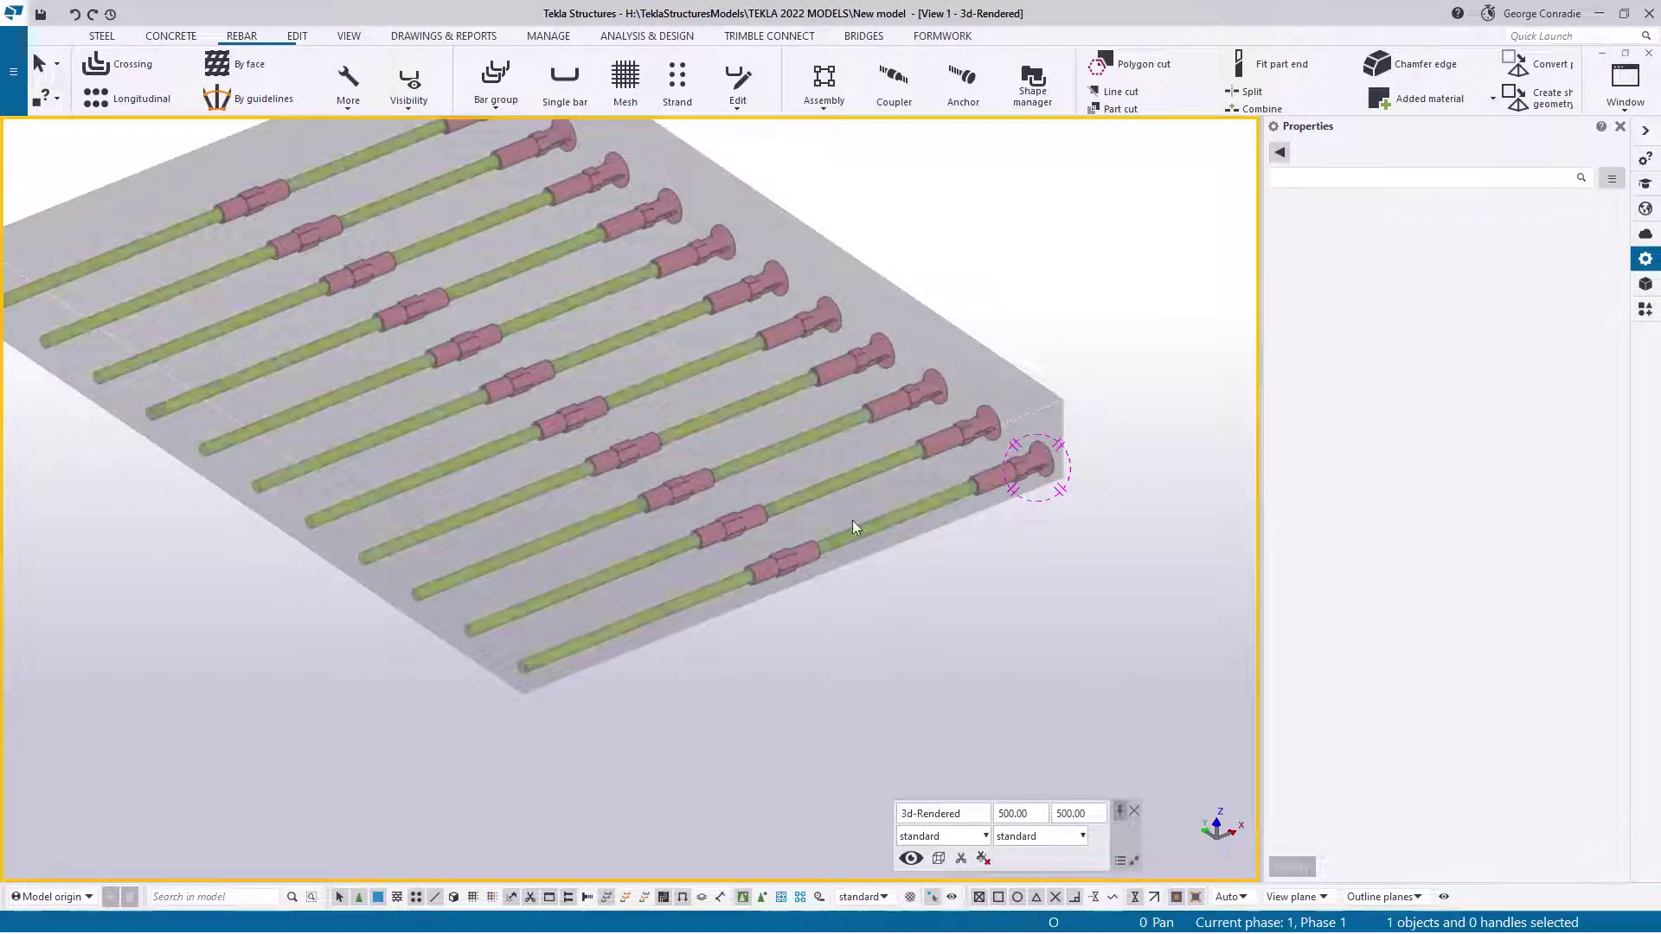
scroll(757, 657, down, 3)
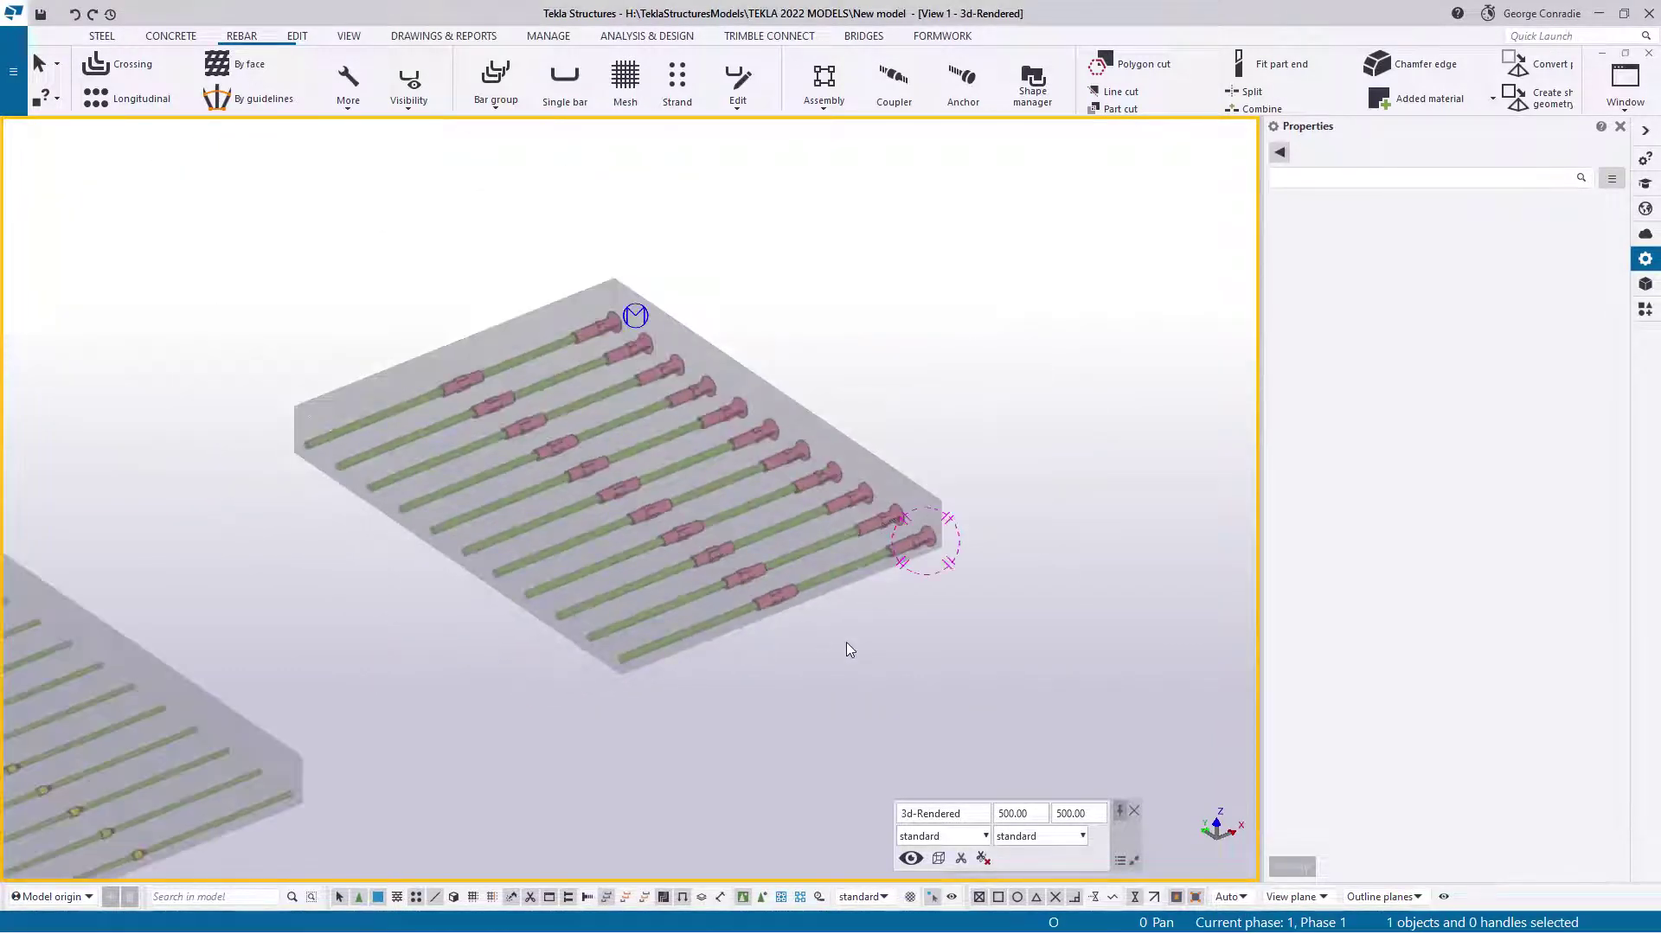
scroll(846, 649, down, 2)
scroll(846, 649, down, 2)
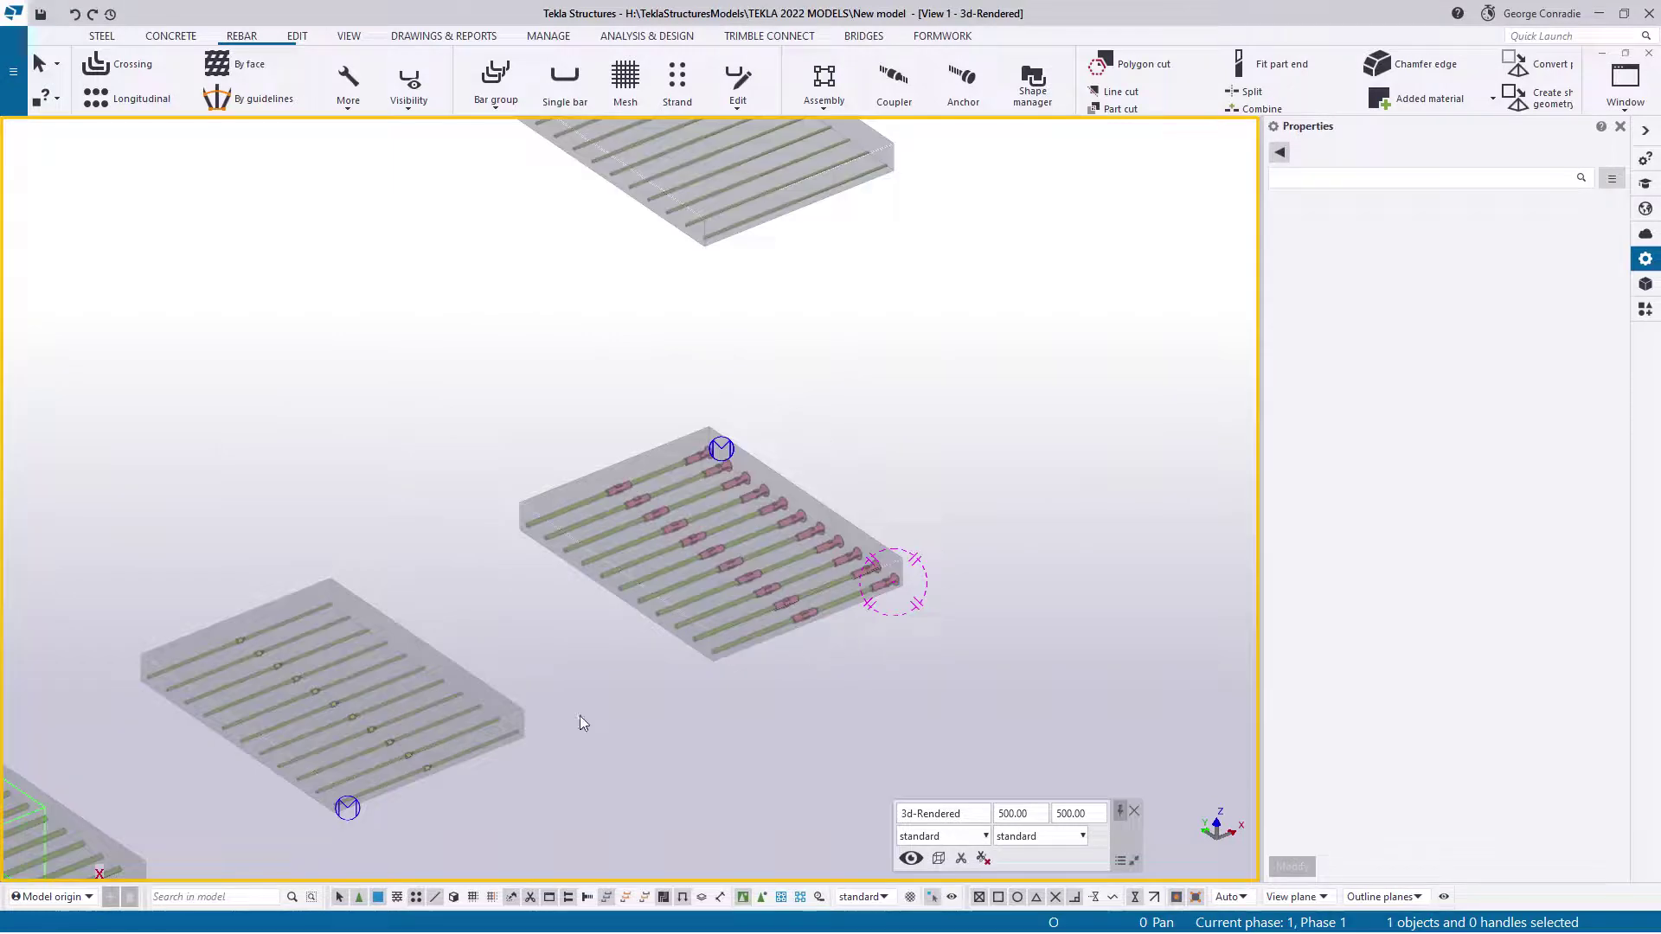
middle_drag(523, 587, 636, 547)
scroll(714, 601, down, 3)
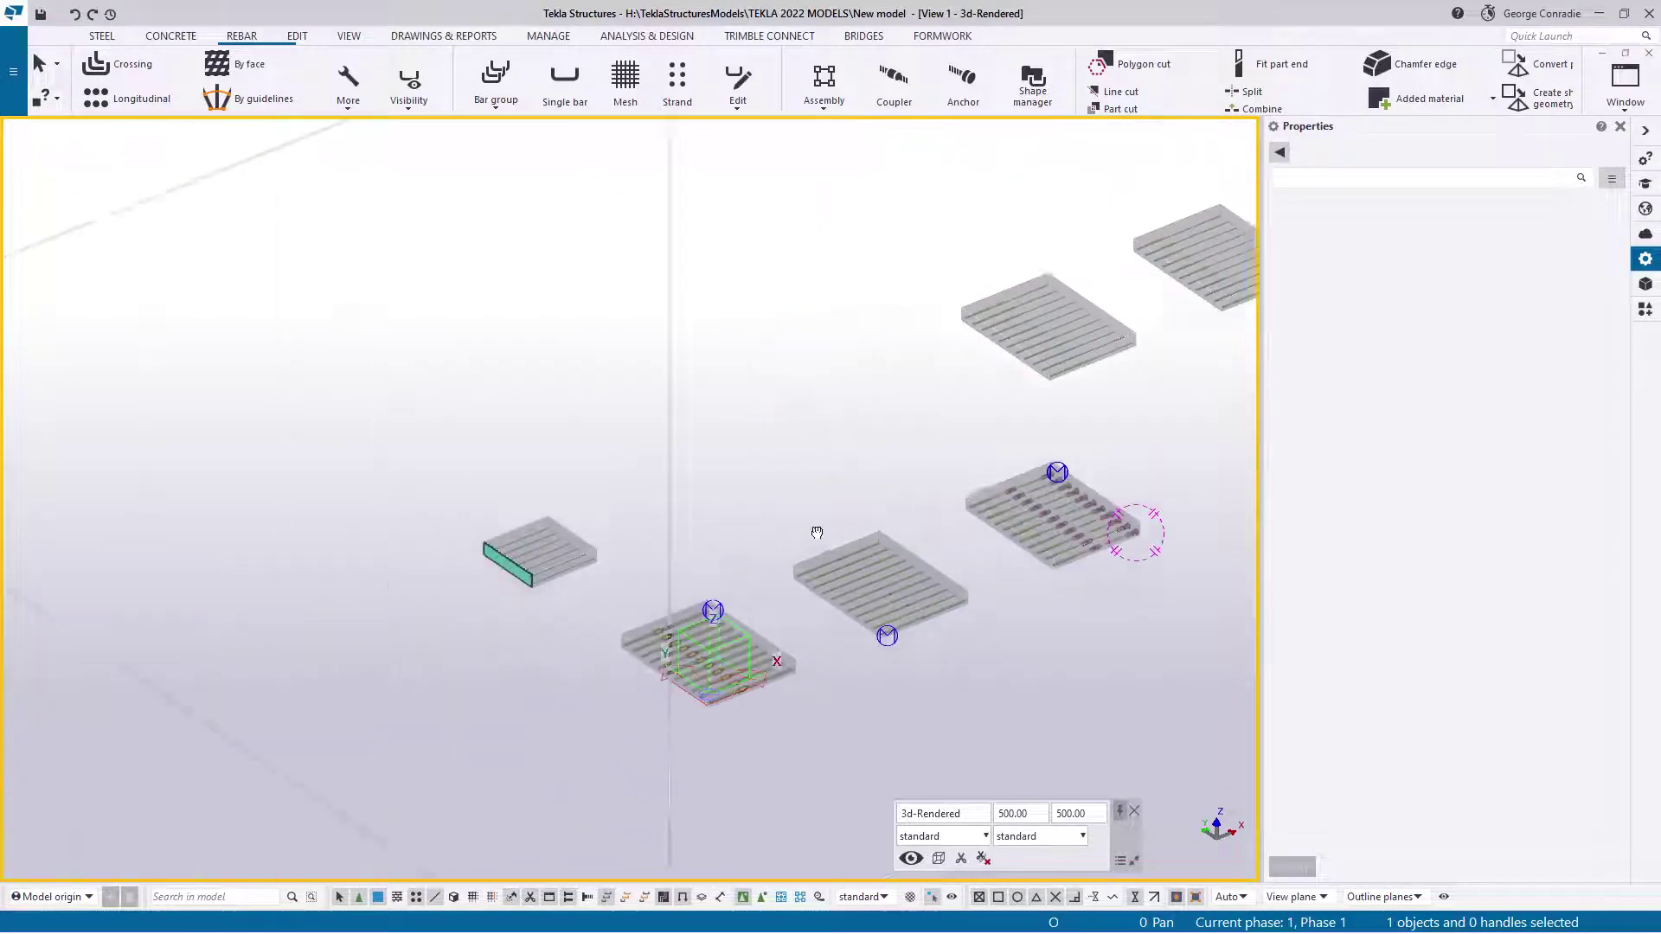
scroll(655, 582, up, 5)
scroll(651, 514, up, 6)
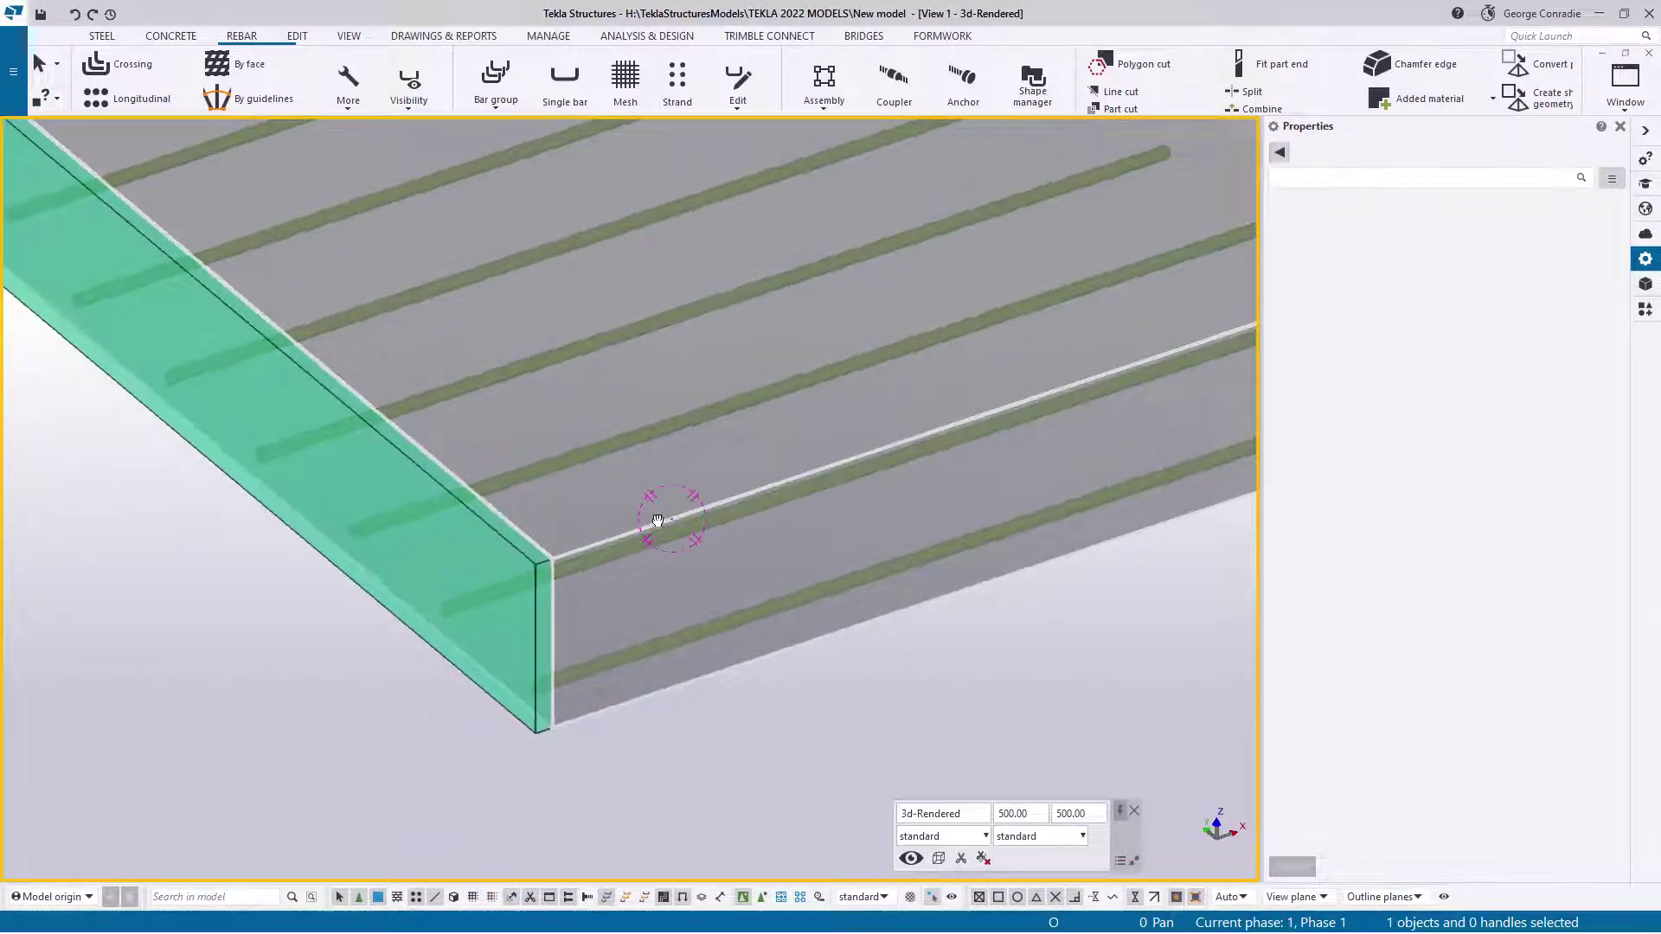
ctrl+middle_drag(653, 520, 620, 571)
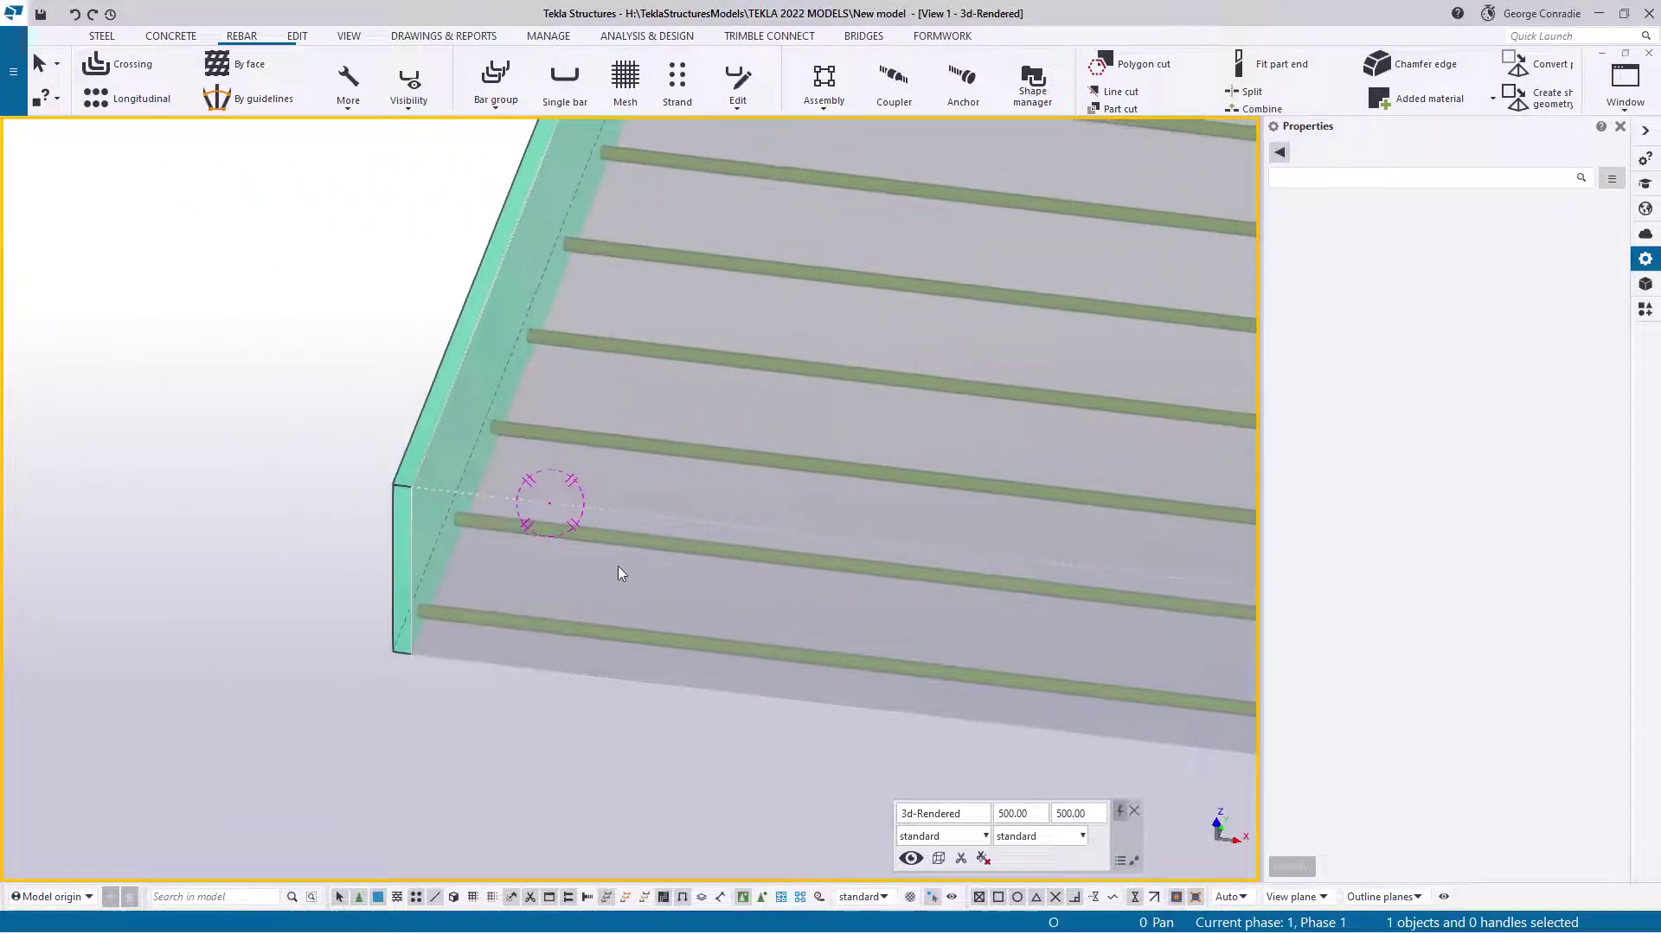
- Set the rebar end anchor's auto attribute file to BT Weldable Anchor, and apply and accept the properties
click(973, 81)
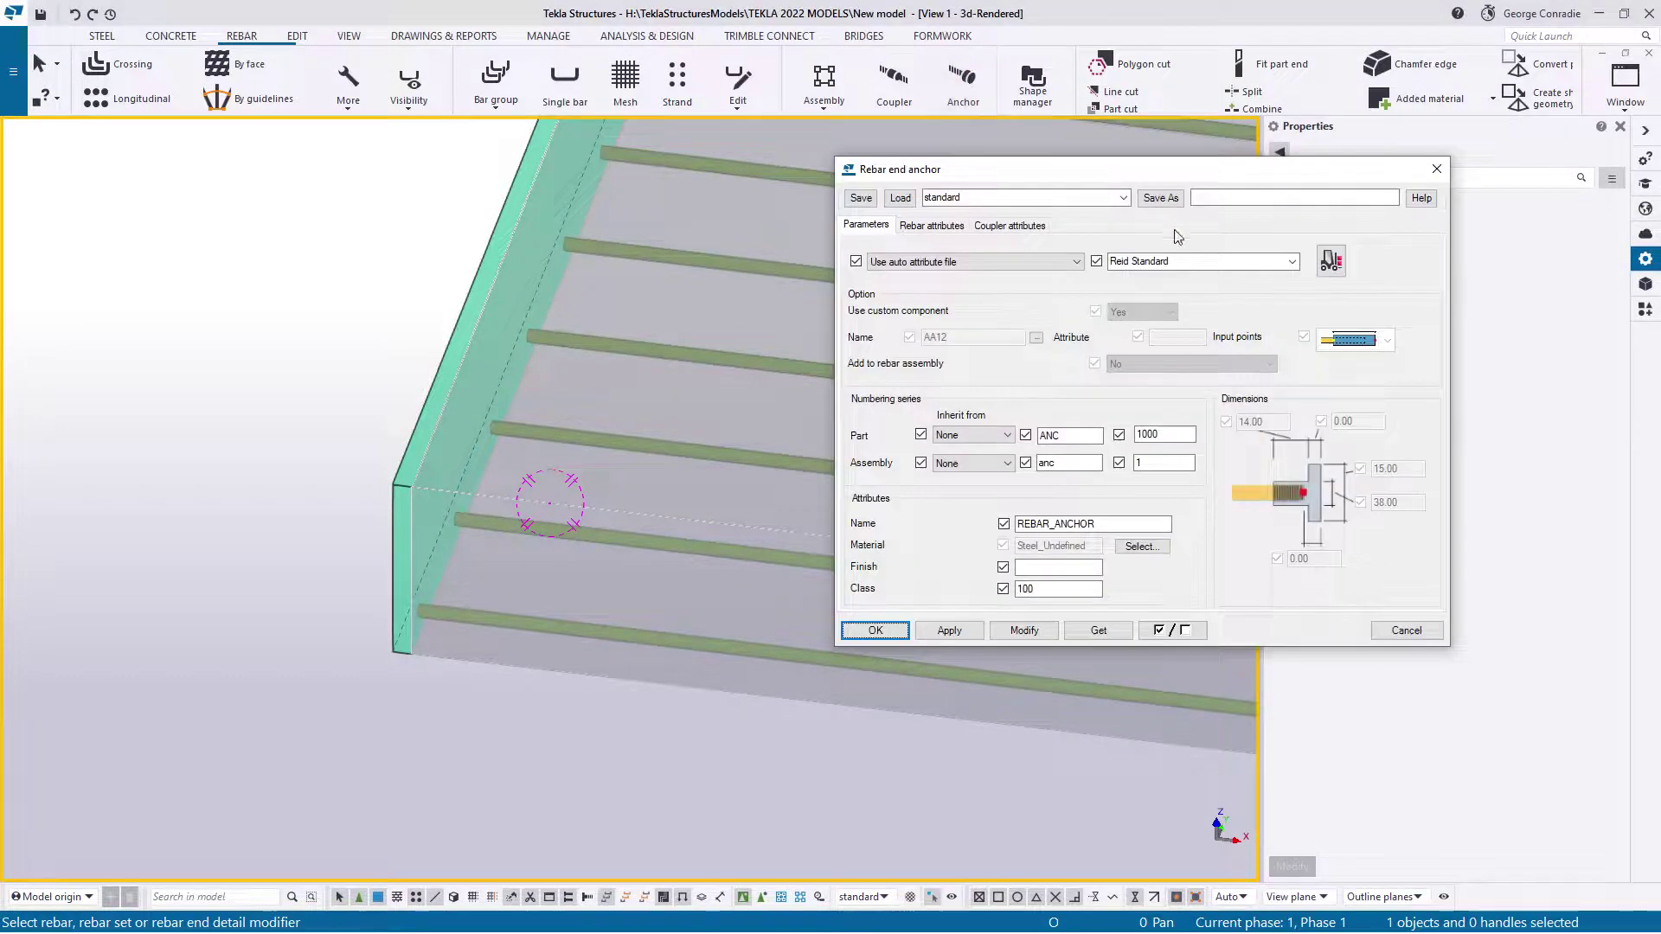
click(1277, 267)
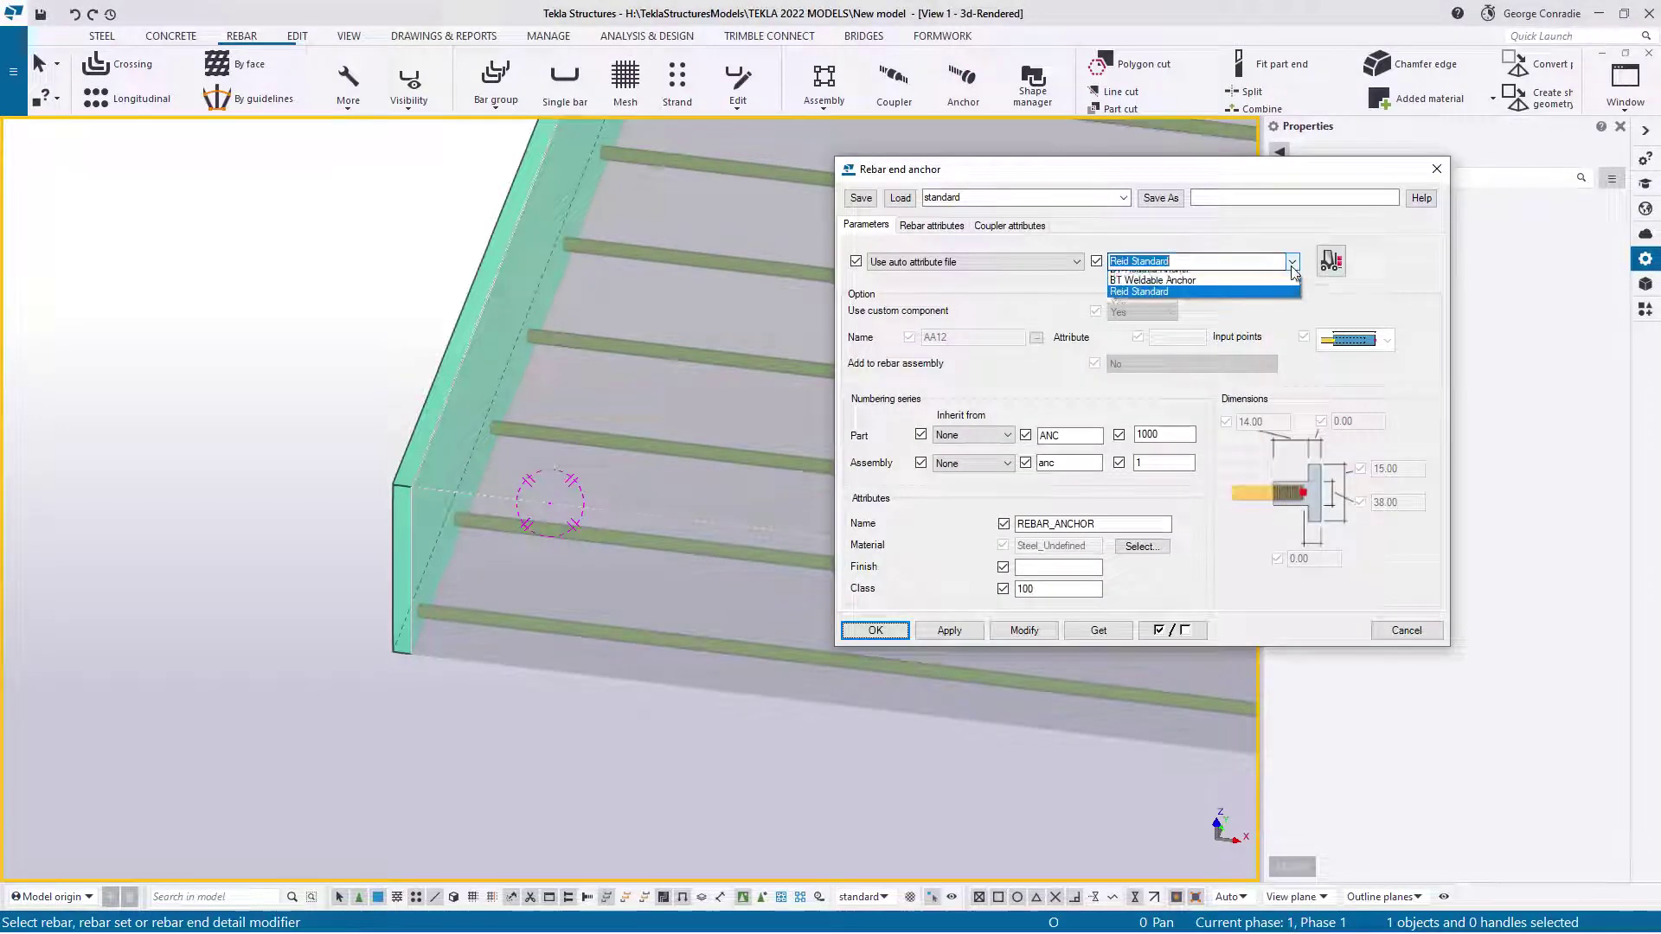
click(1190, 288)
click(949, 630)
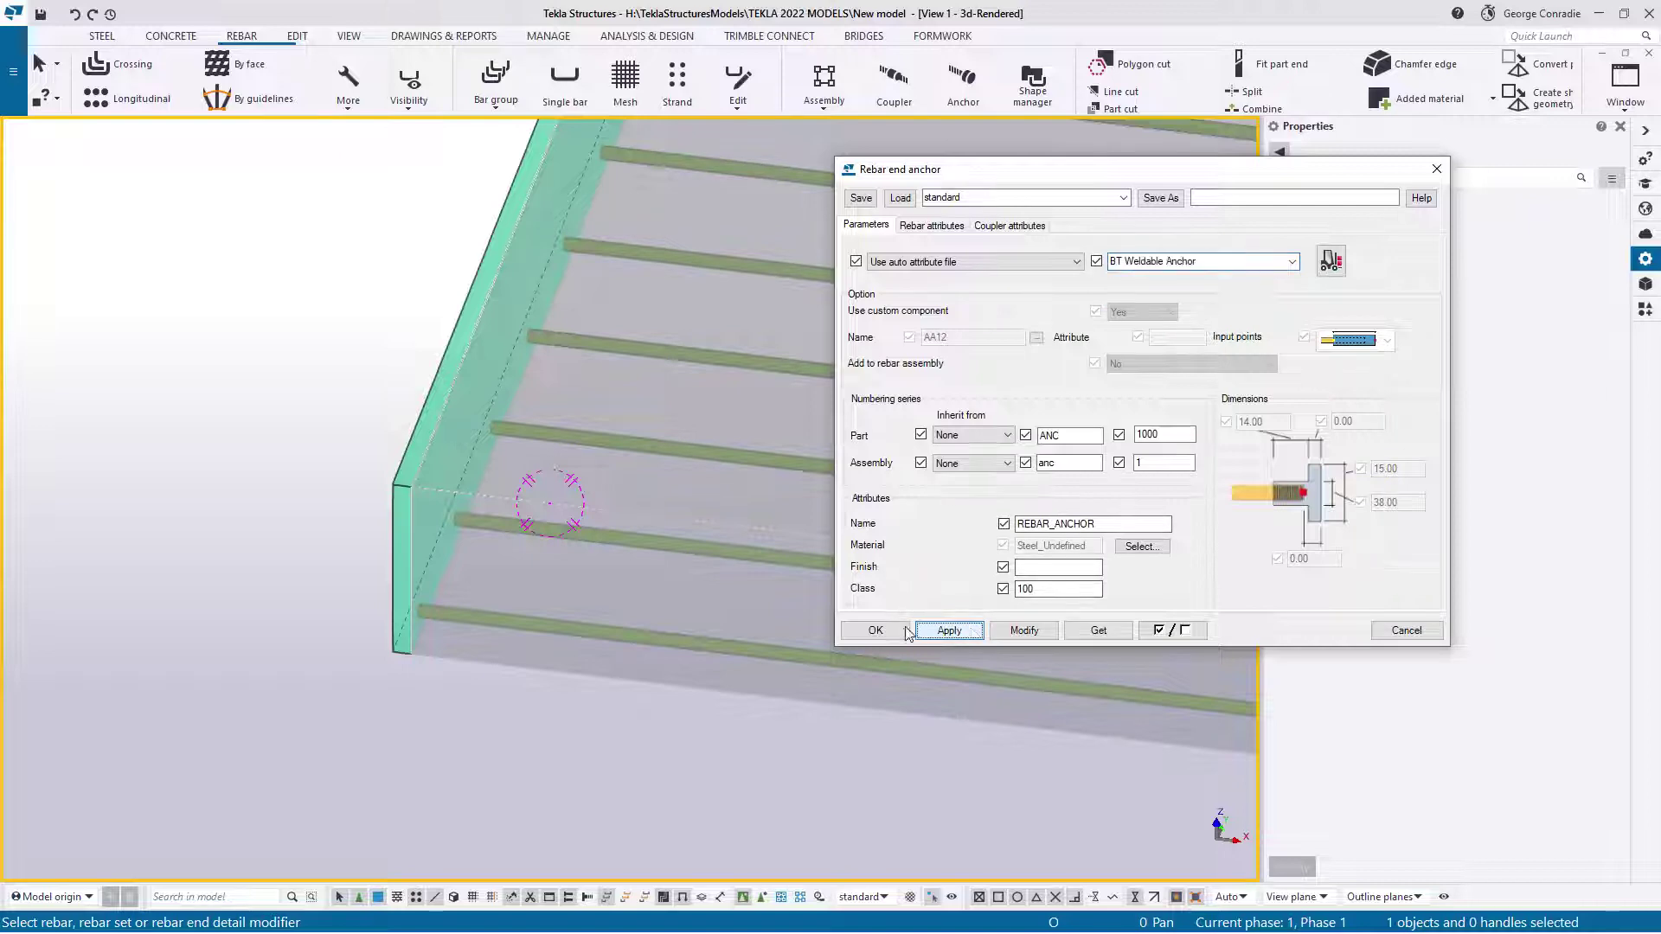
click(891, 628)
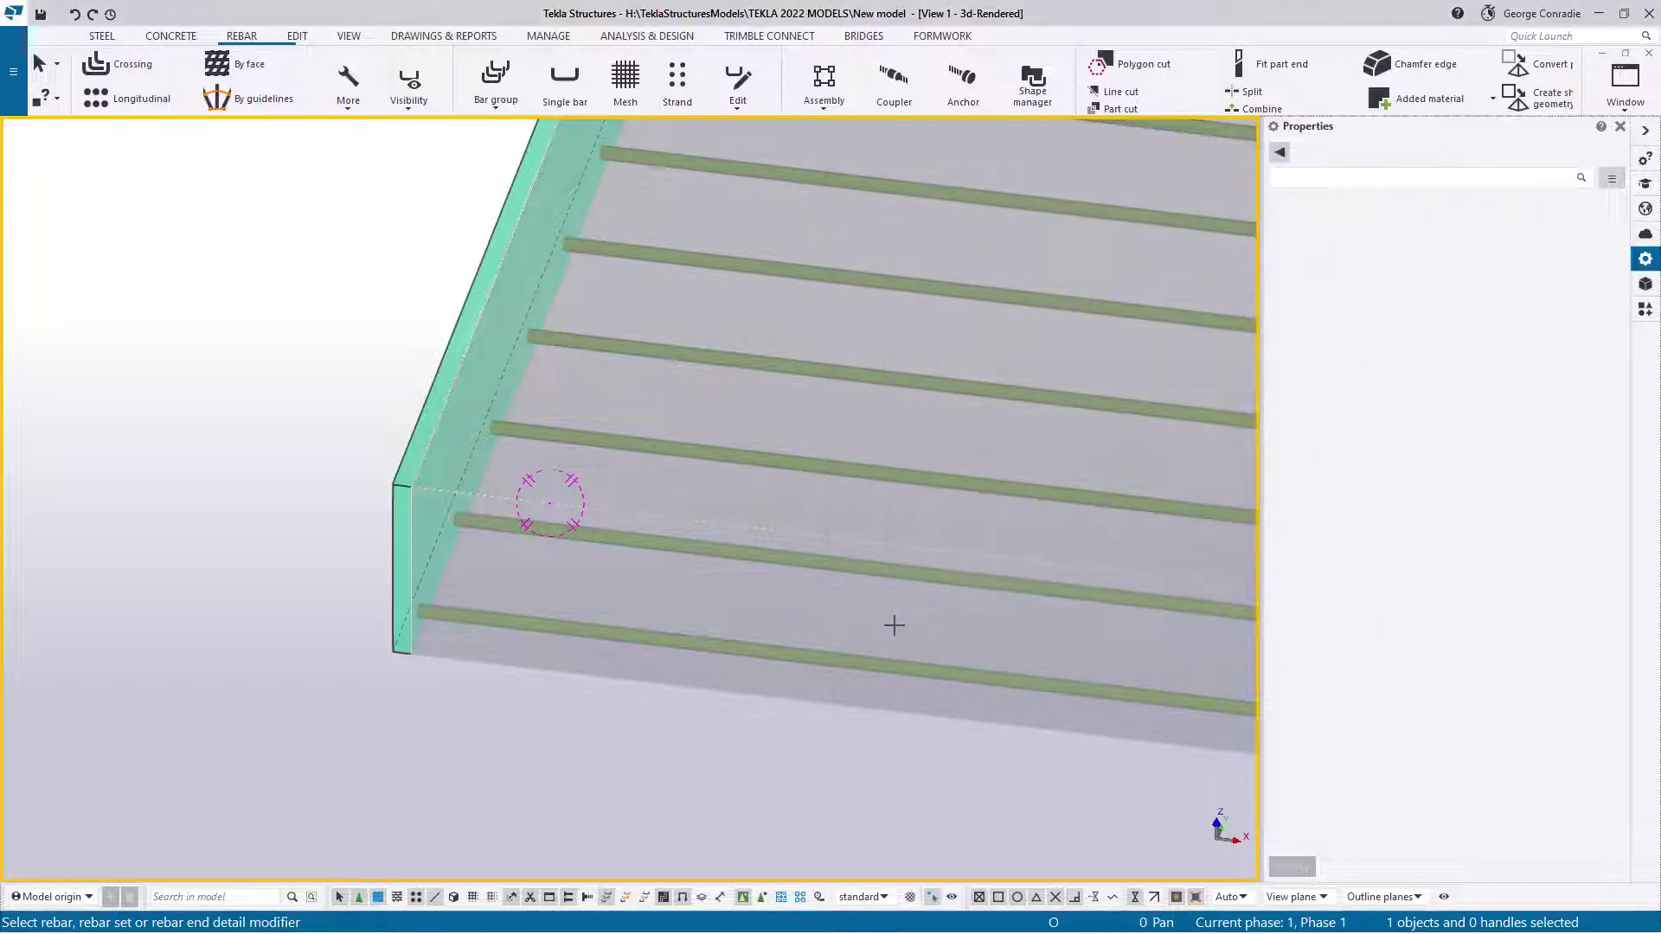
- Create weldable end anchors on the rebar set along a line across the bar ends at the plate, from front bar to rear bar
click(569, 638)
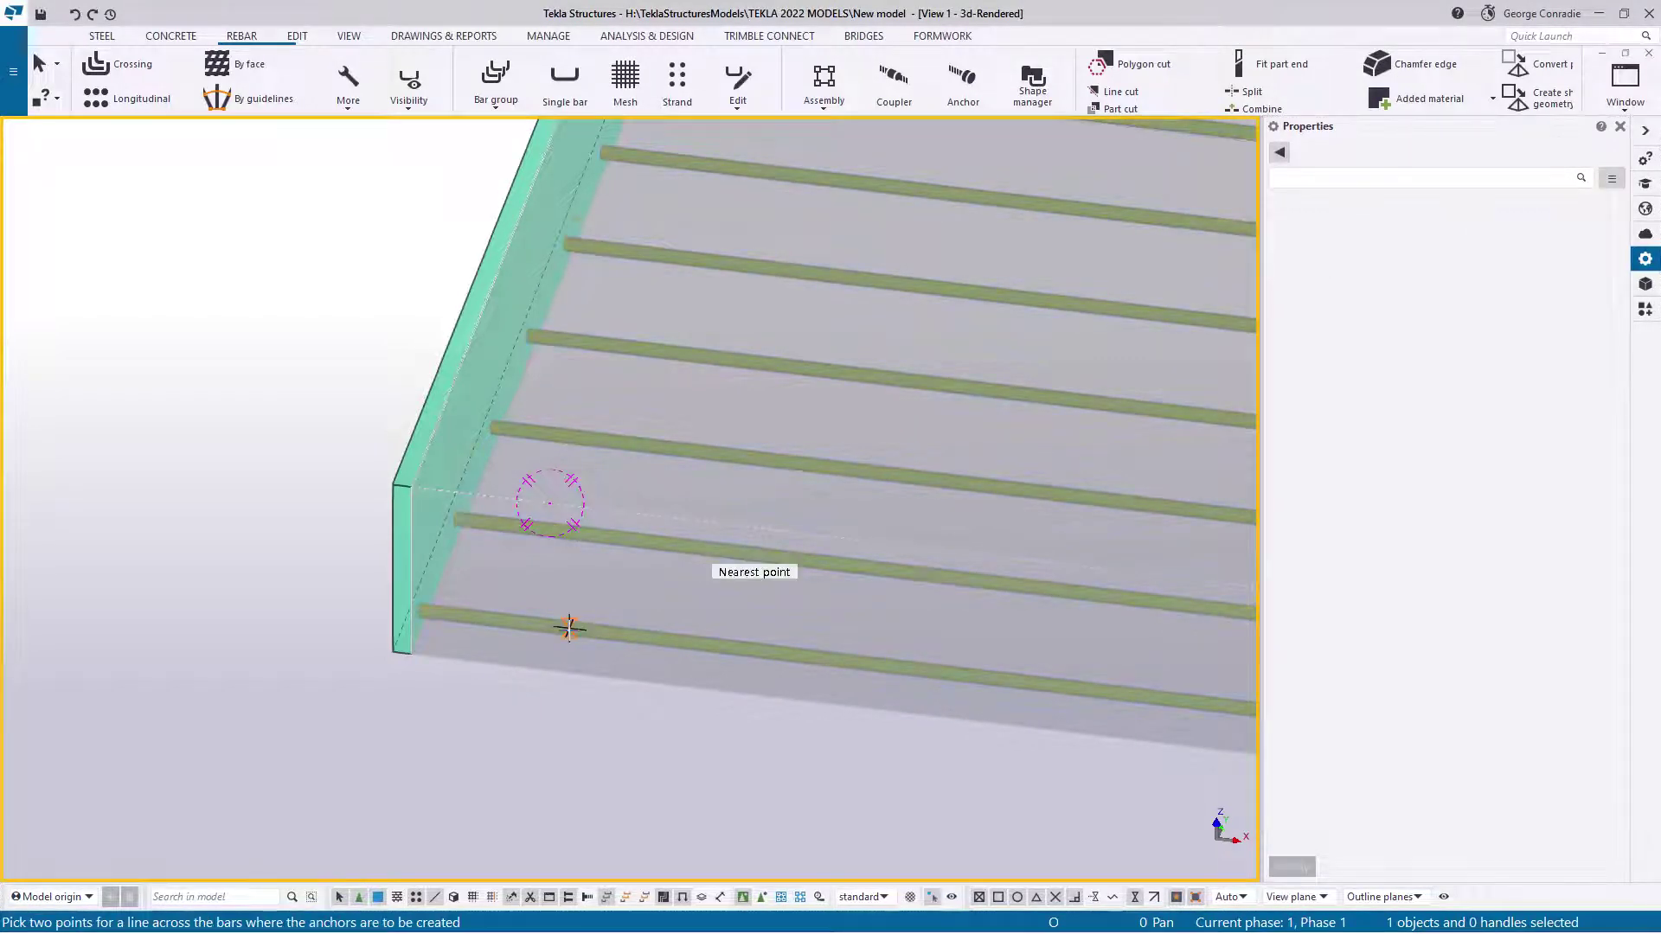
click(418, 611)
scroll(418, 611, down, 3)
scroll(530, 463, up, 5)
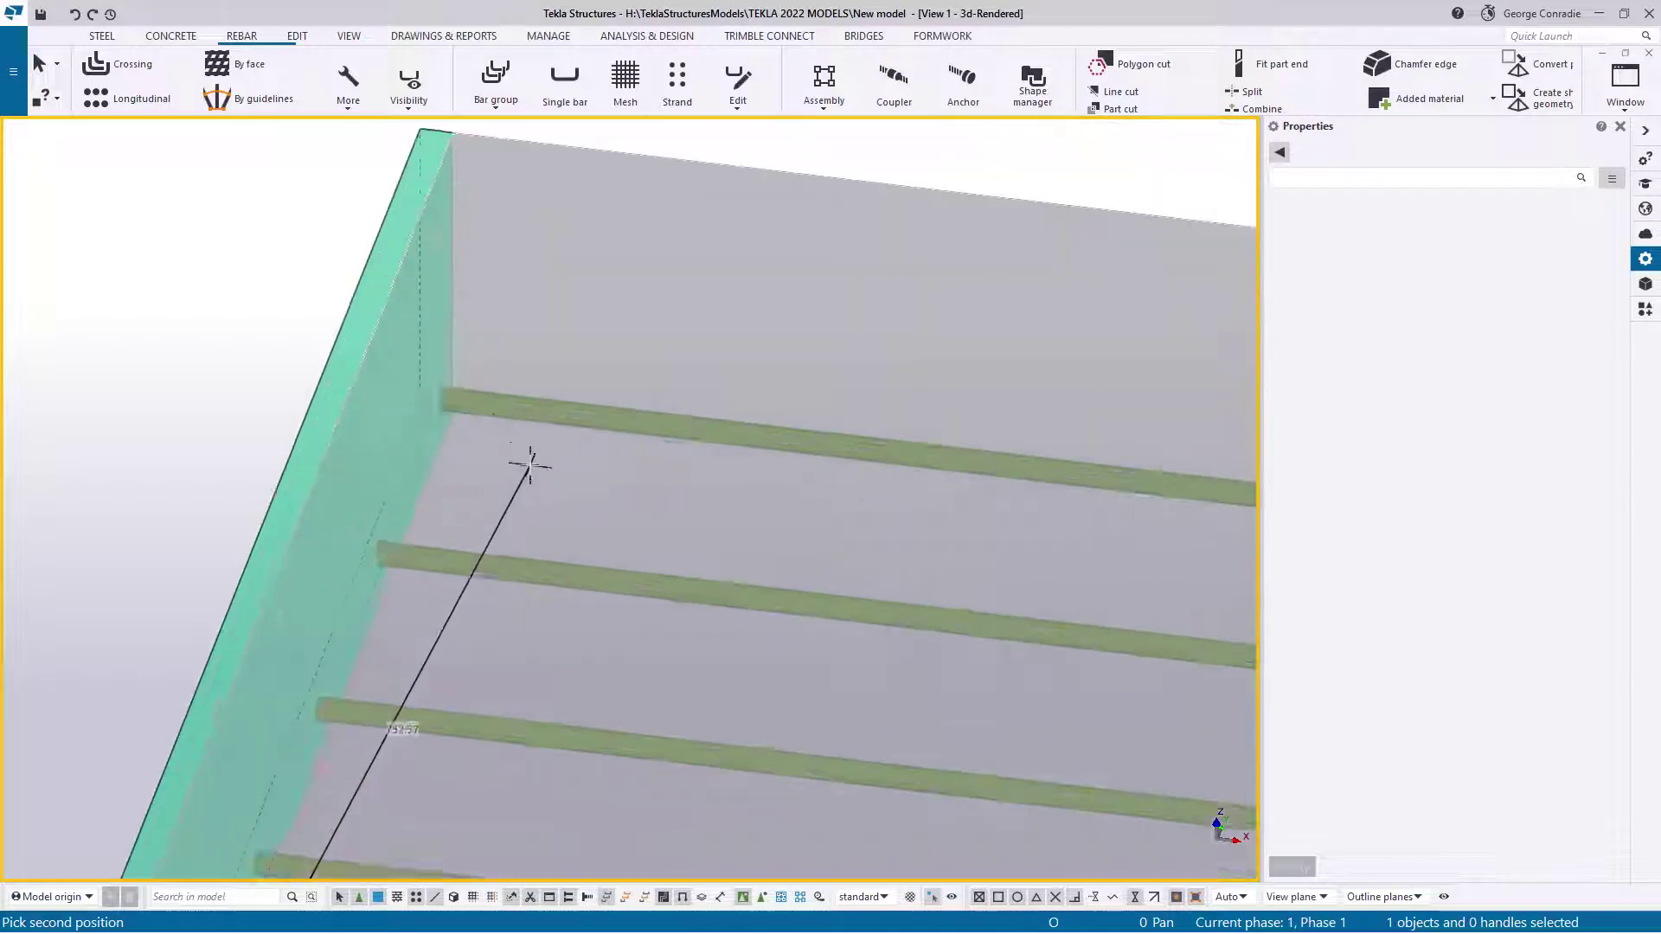
click(446, 386)
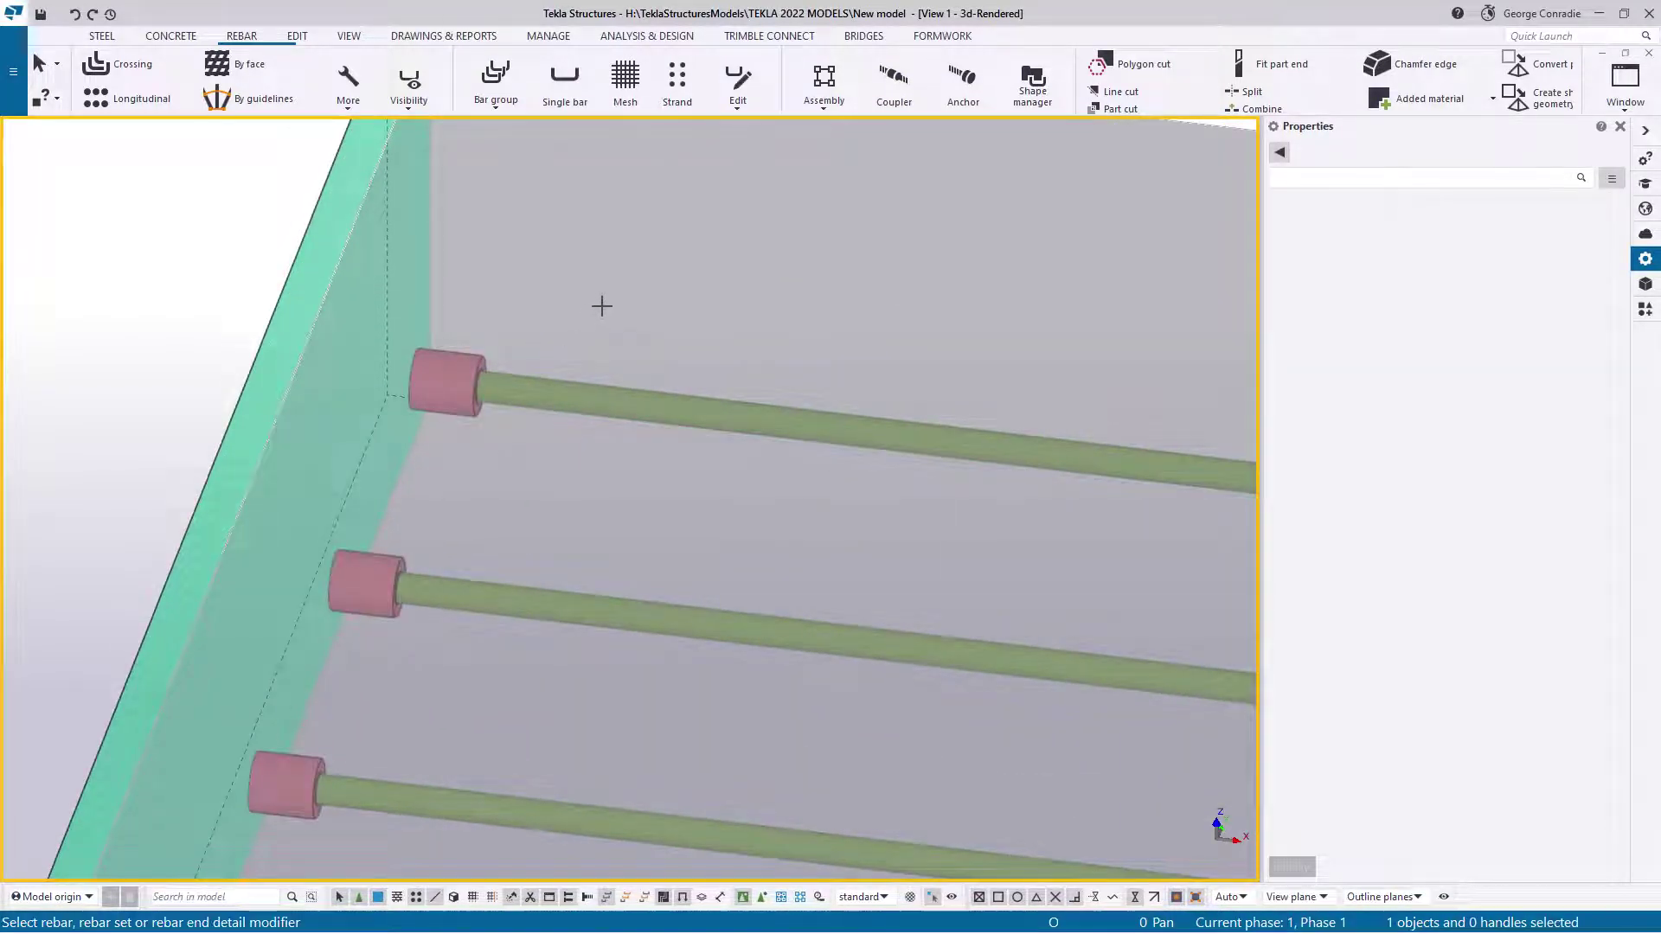
right_click(601, 307)
click(644, 320)
- Display the parts as transparent and inspect a weldable anchor up close where it meets the end plate
scroll(574, 536, down, 5)
mouse_move(574, 536)
ctrl+middle_down()
mouse_move(608, 427)
mouse_move(480, 636)
mouse_move(482, 667)
mouse_move(444, 684)
mouse_move(491, 658)
ctrl+middle_up()
scroll(512, 677, up, 5)
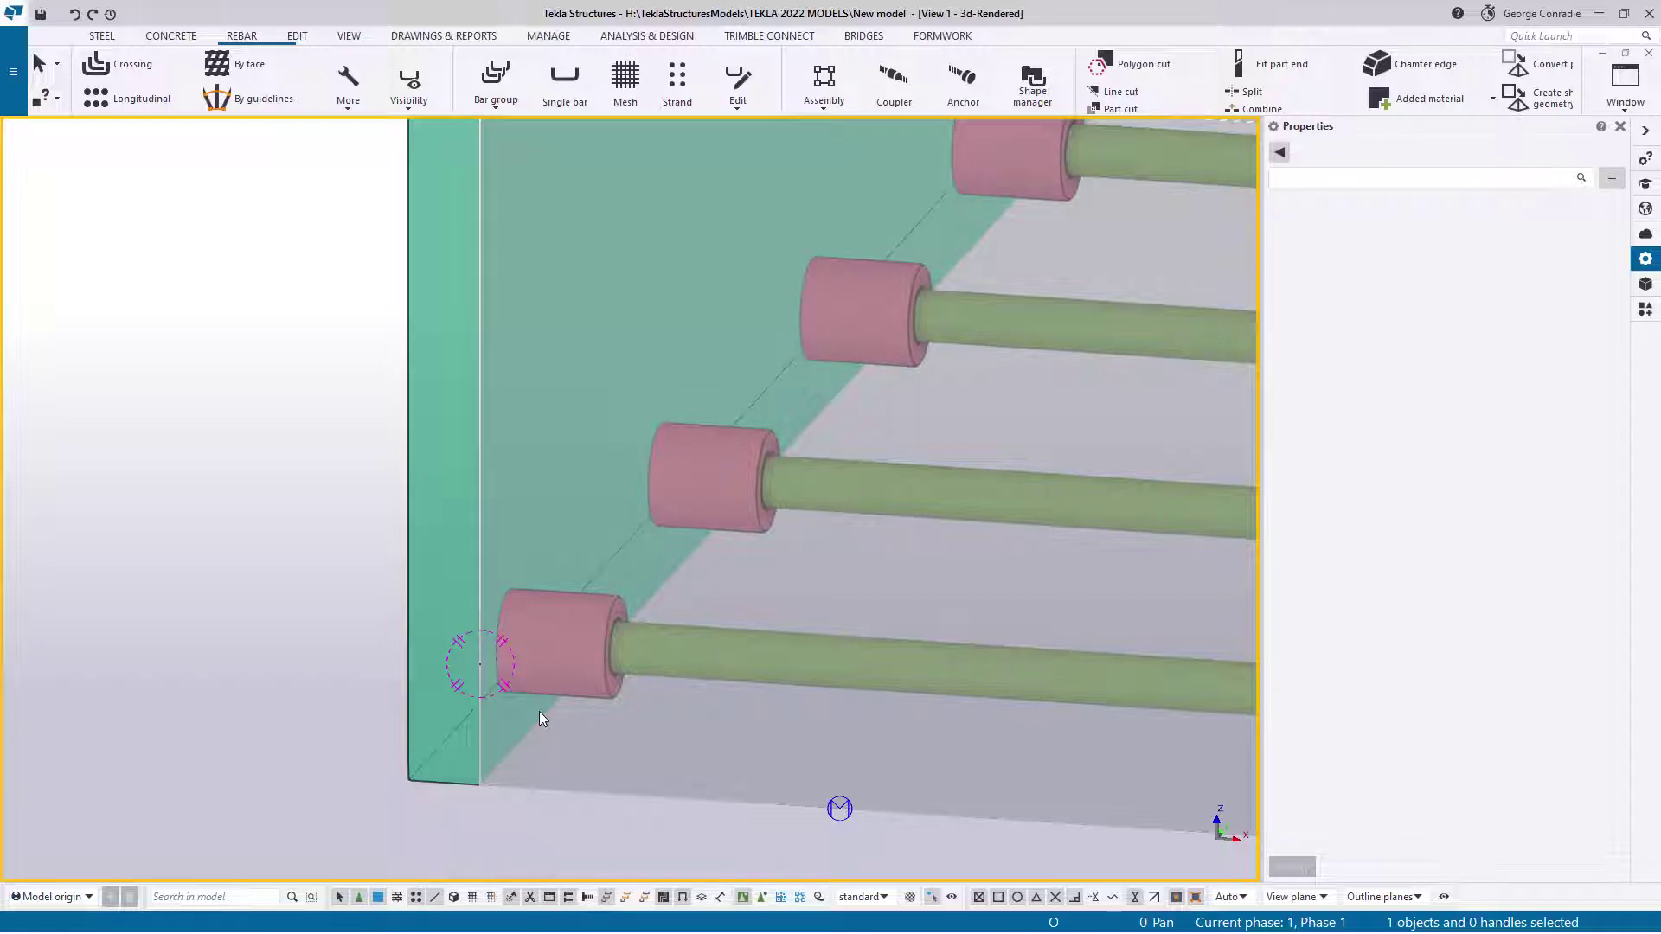
key(ctrl+2)
scroll(604, 693, up, 3)
mouse_move(593, 635)
ctrl+middle_down()
mouse_move(604, 615)
mouse_move(671, 604)
mouse_move(594, 663)
ctrl+middle_up()
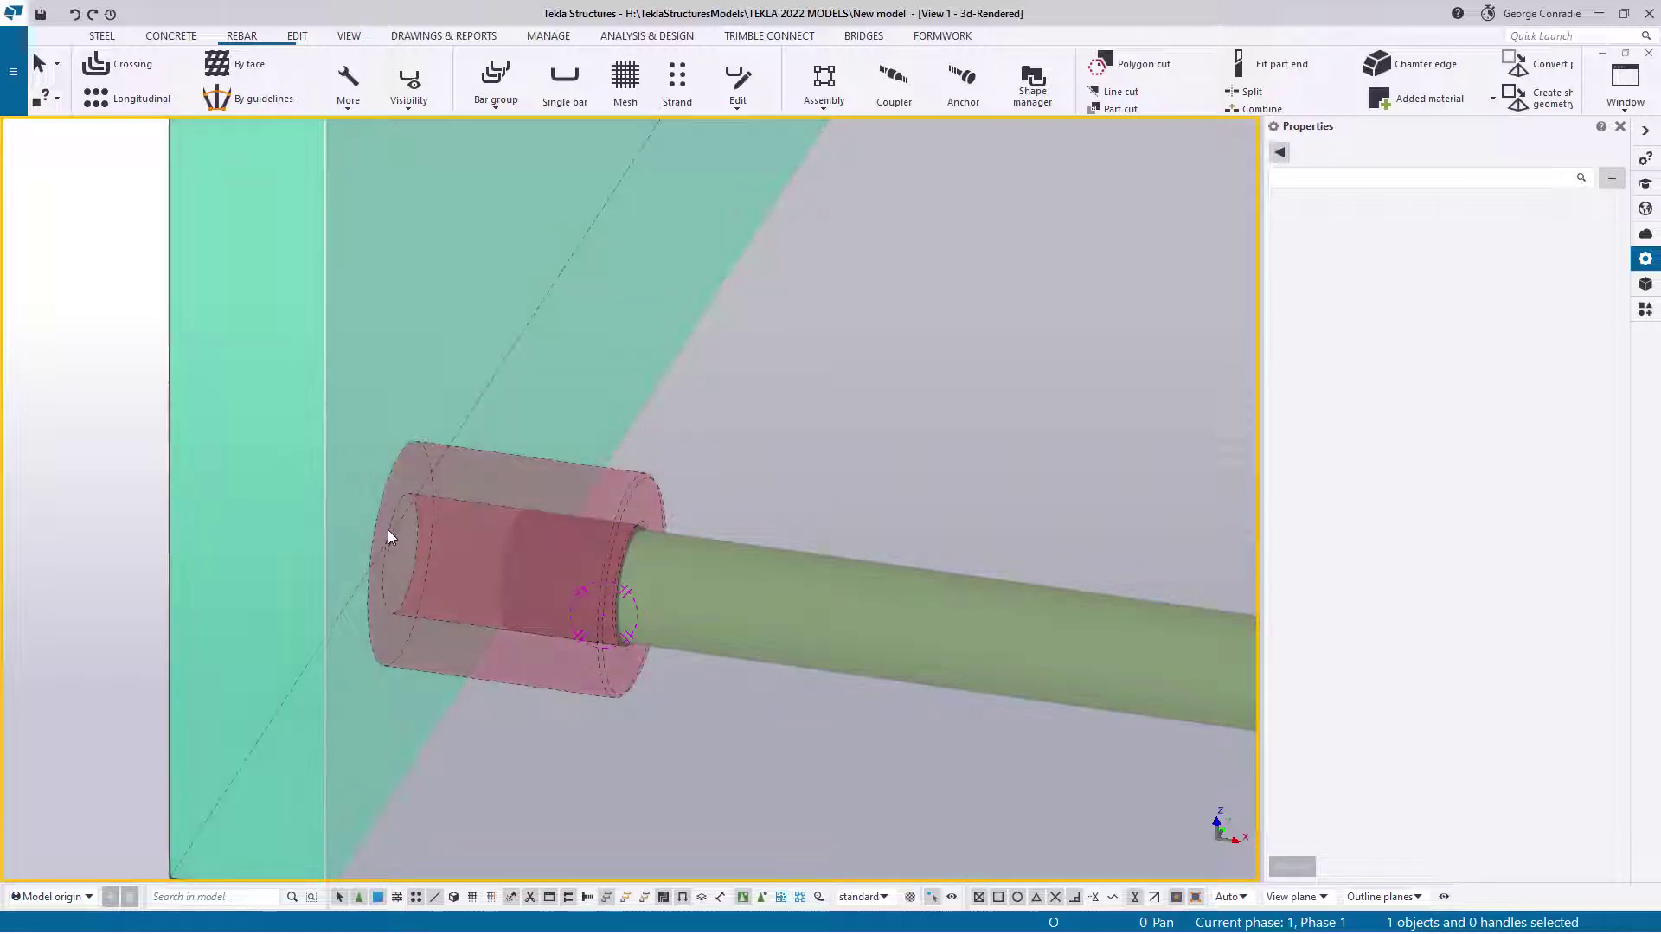
- Clear the component catalog search and view the Welded group of Ancon couplers
click(1645, 311)
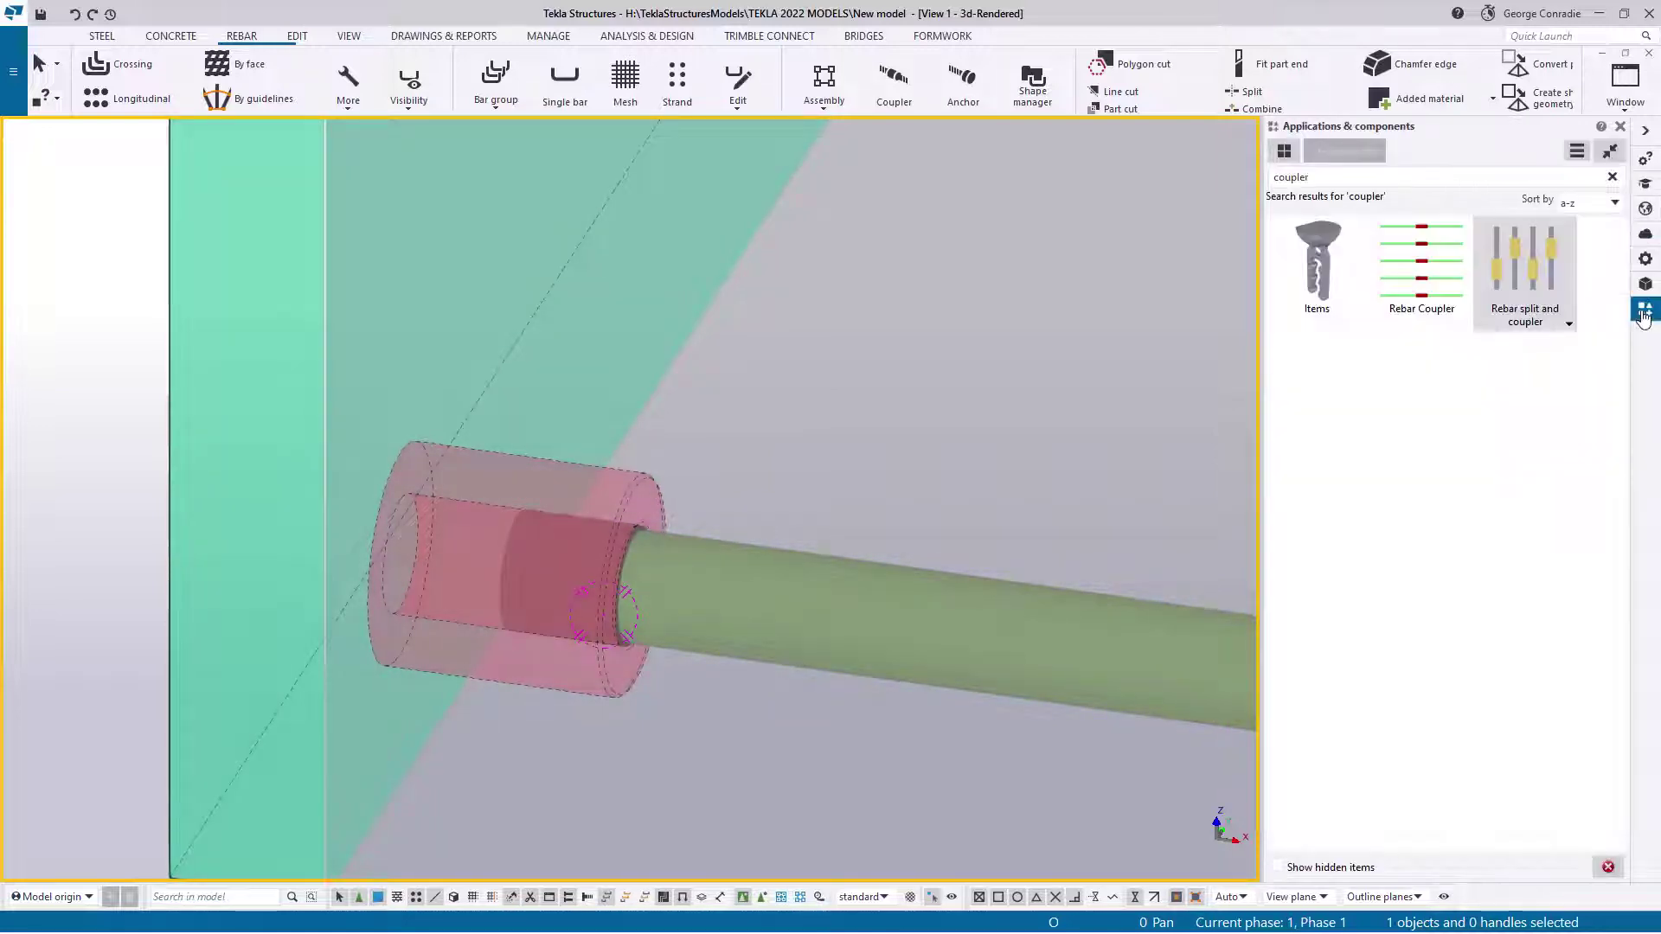
click(1612, 176)
click(1279, 253)
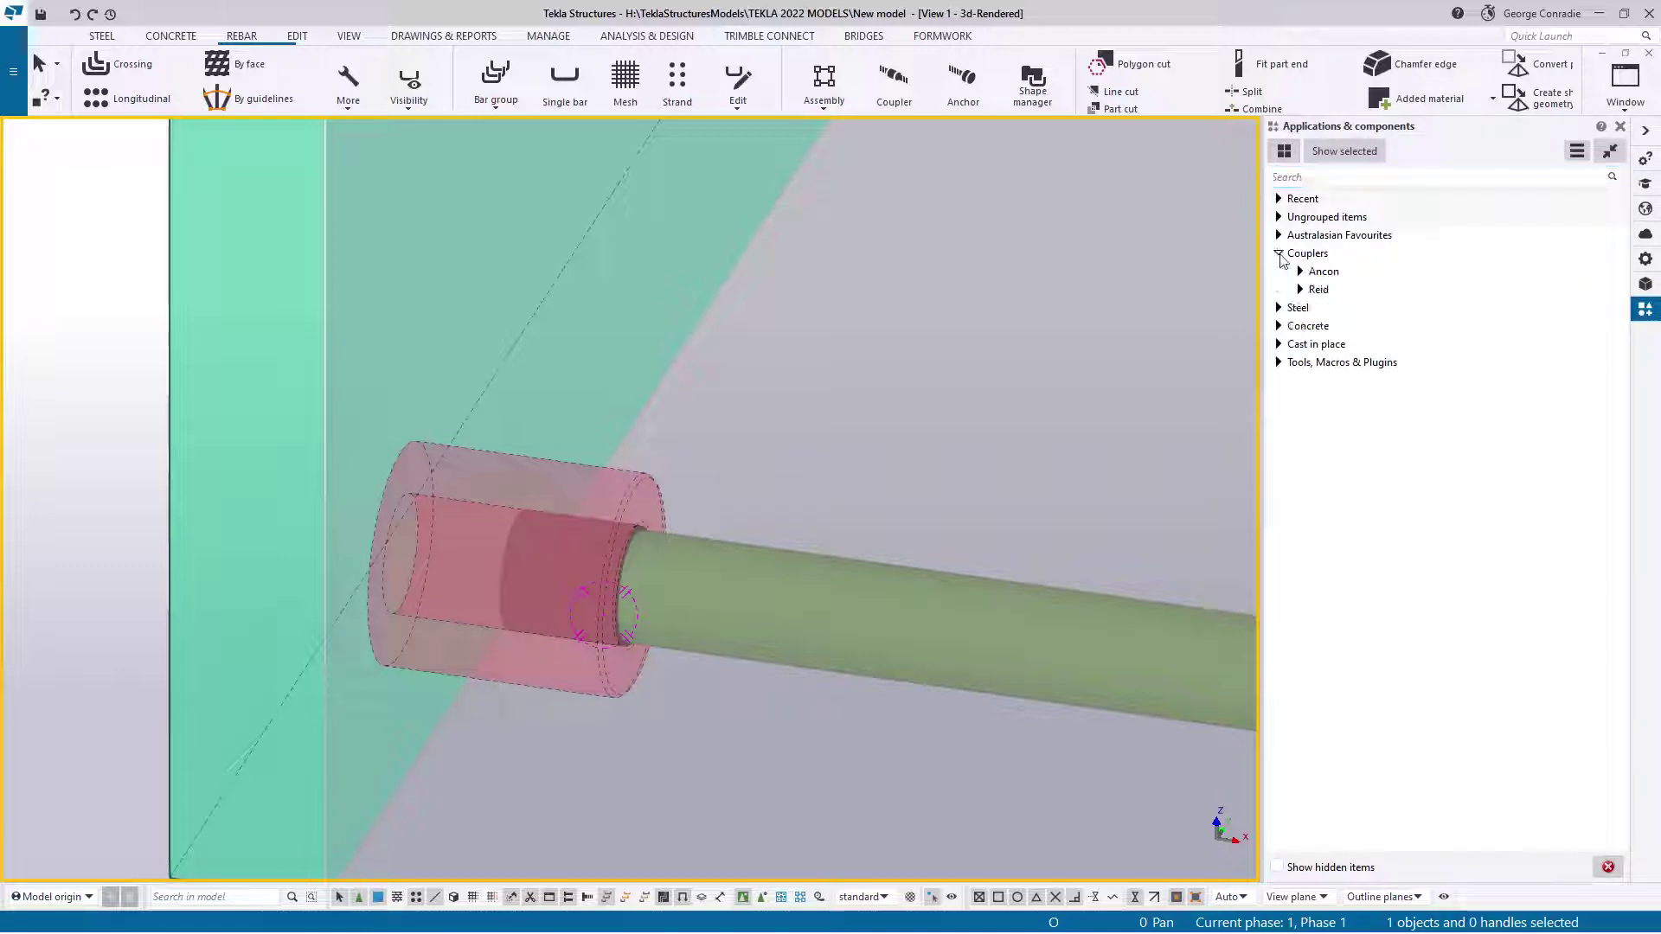
click(1301, 272)
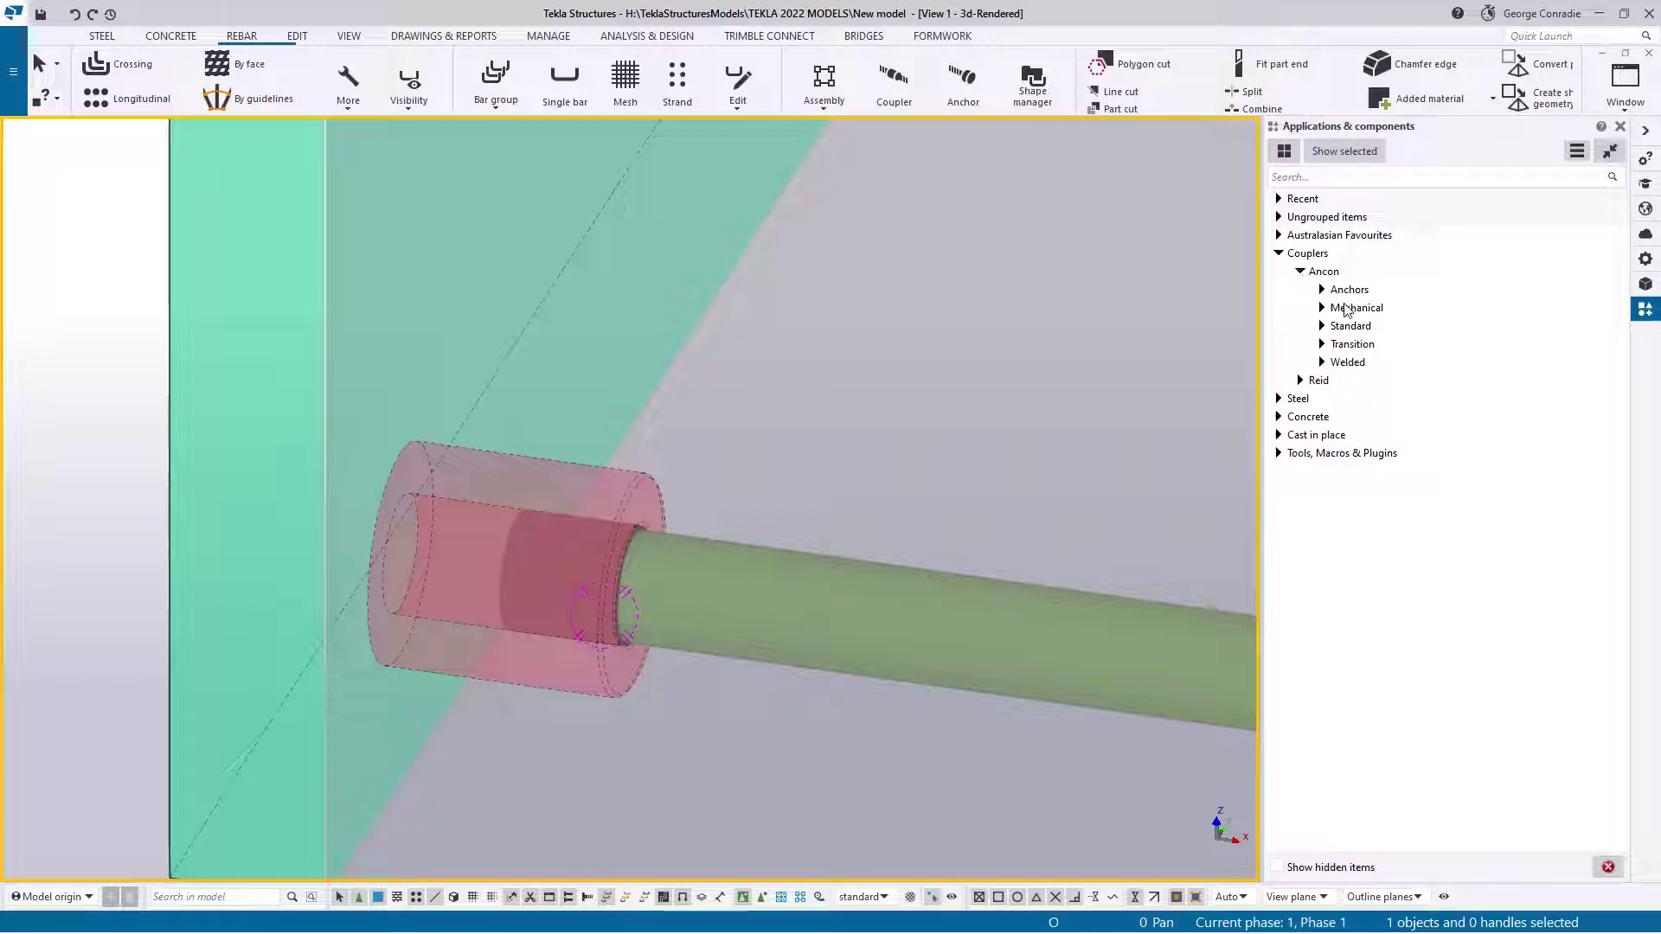
click(1322, 362)
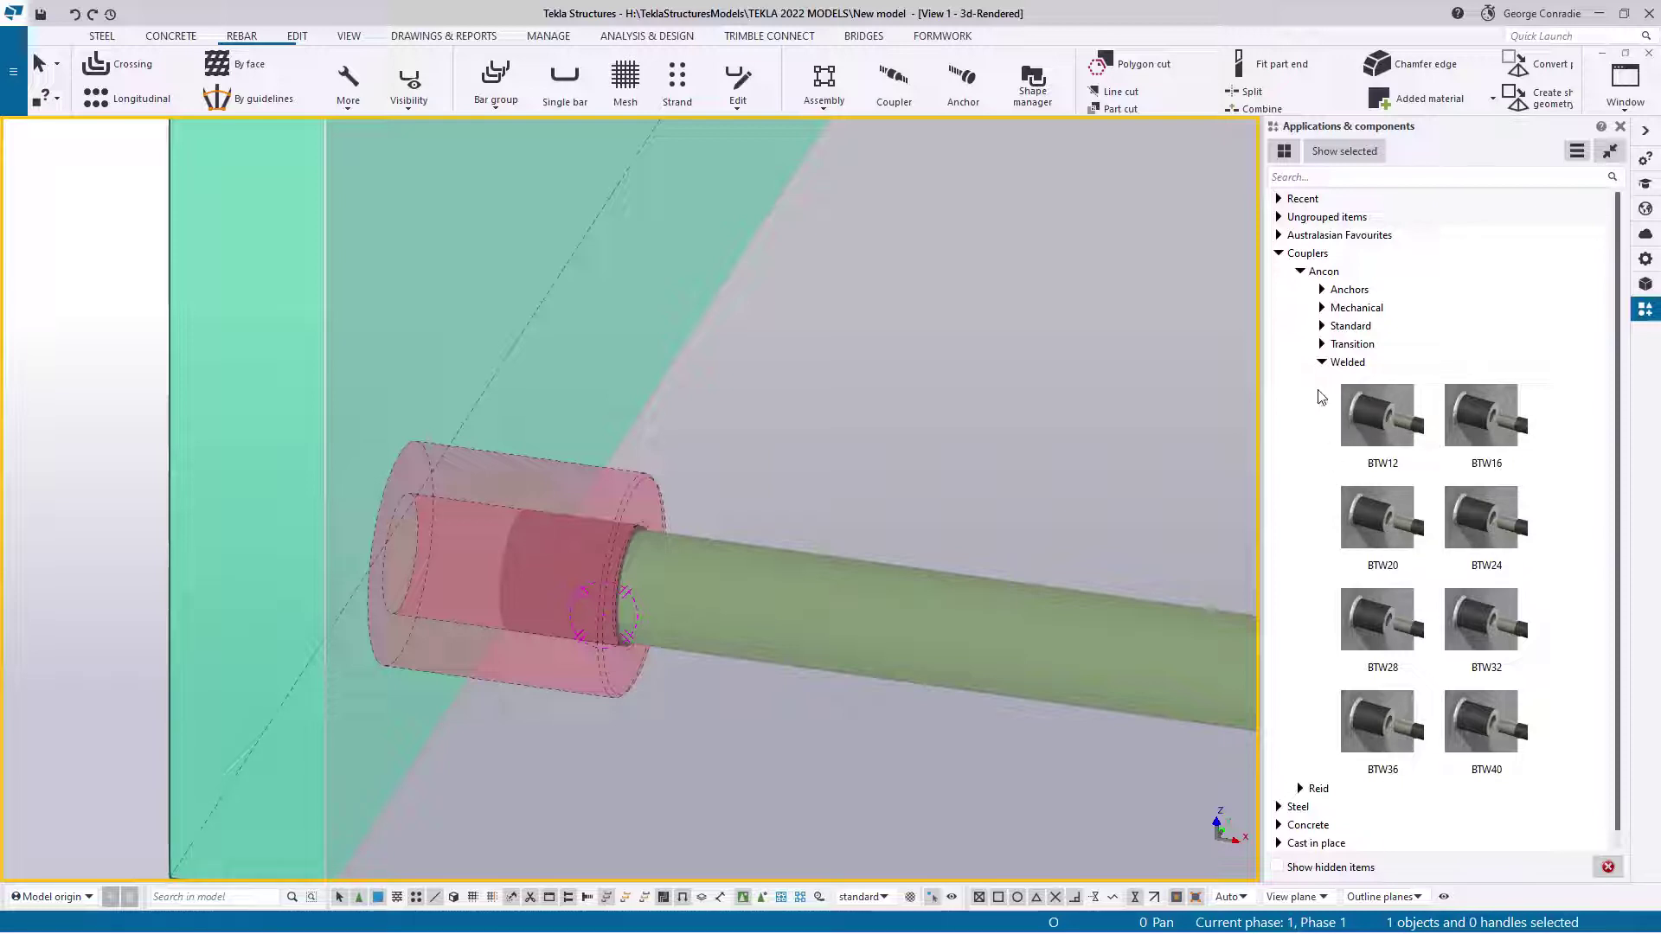
click(1323, 363)
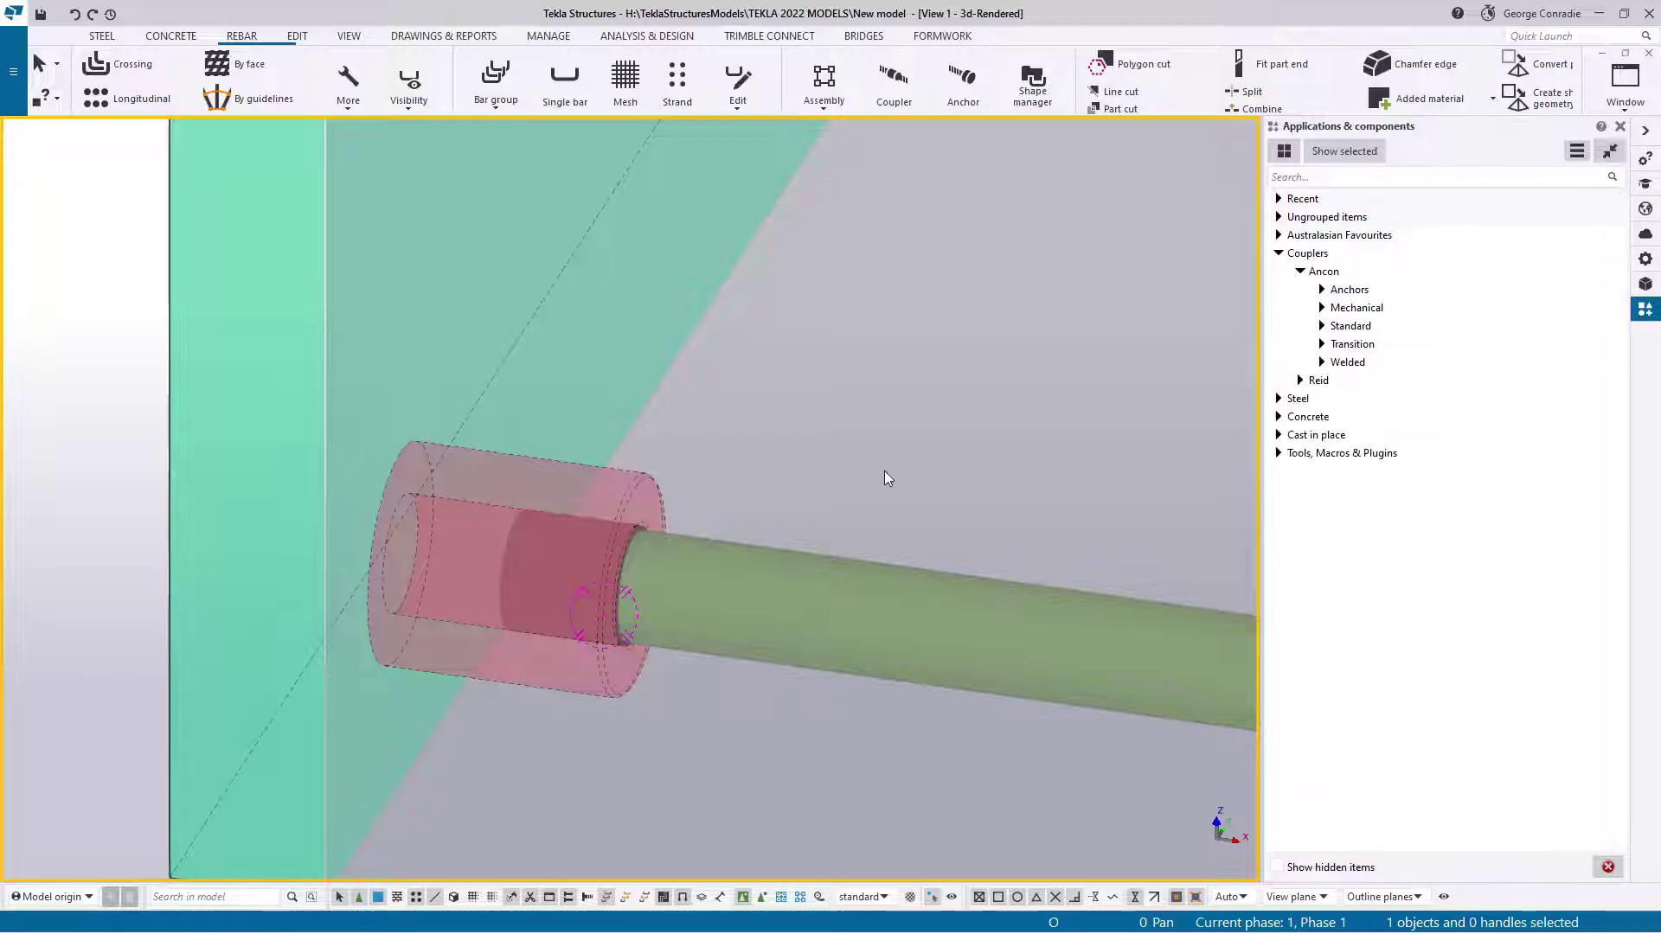
- Check the grade and size of the two rebar groups that meet end to end in the slab with stepped bars
scroll(884, 471, down, 5)
middle_drag(999, 551, 350, 526)
scroll(349, 526, down, 6)
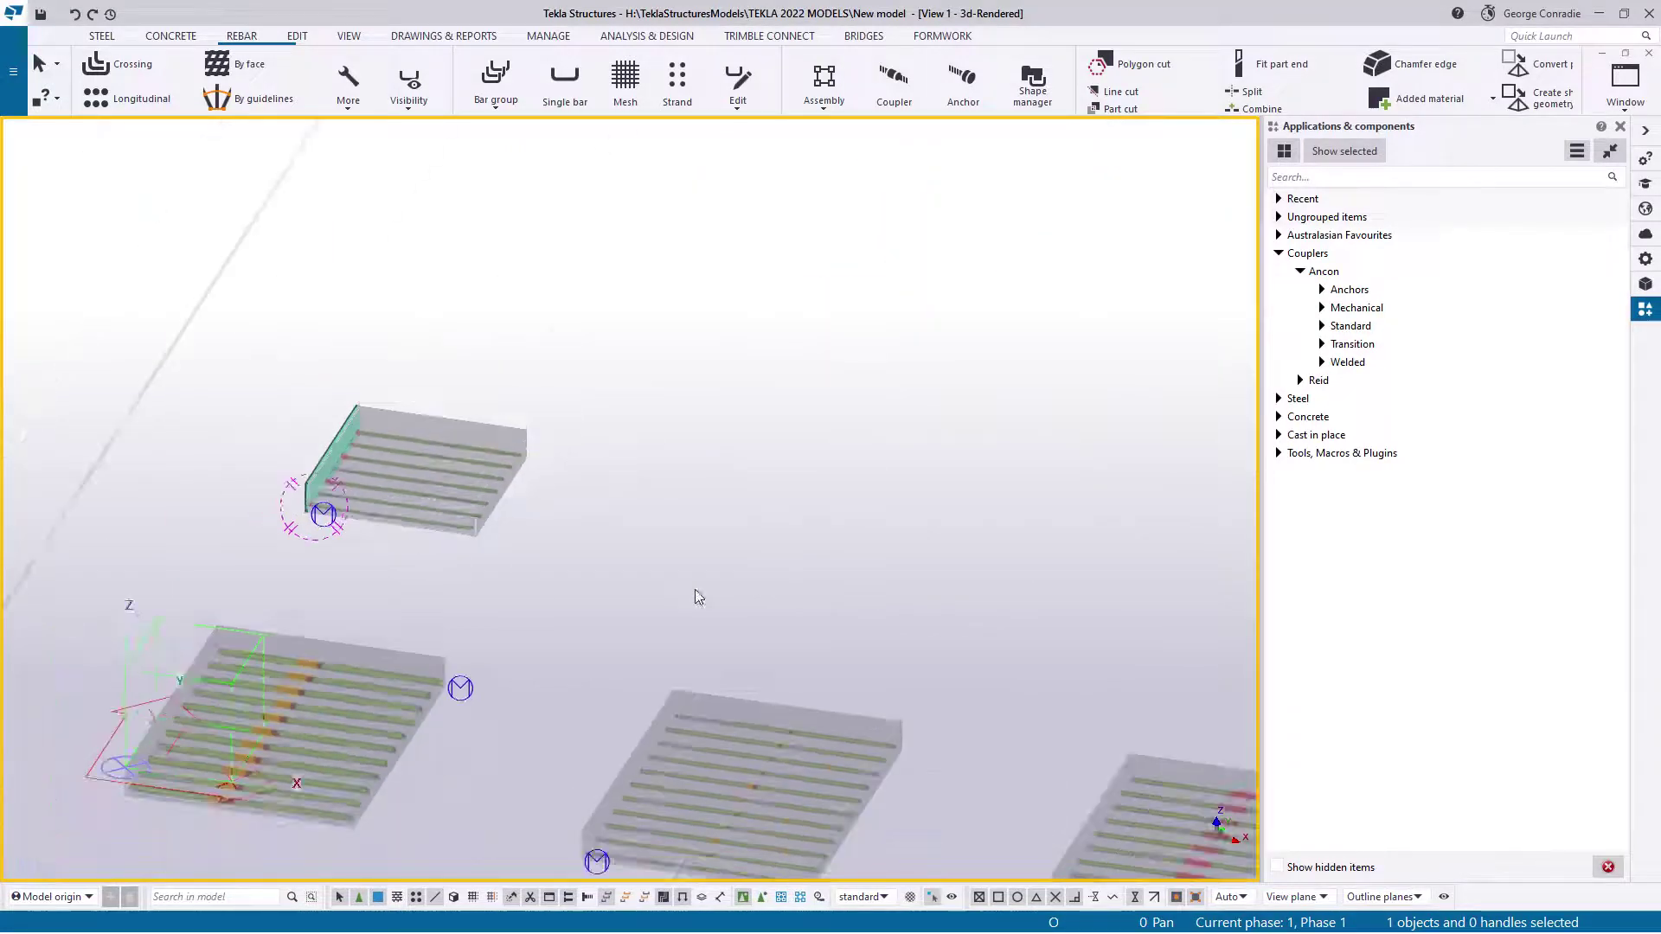
scroll(998, 531, up, 5)
scroll(816, 470, up, 8)
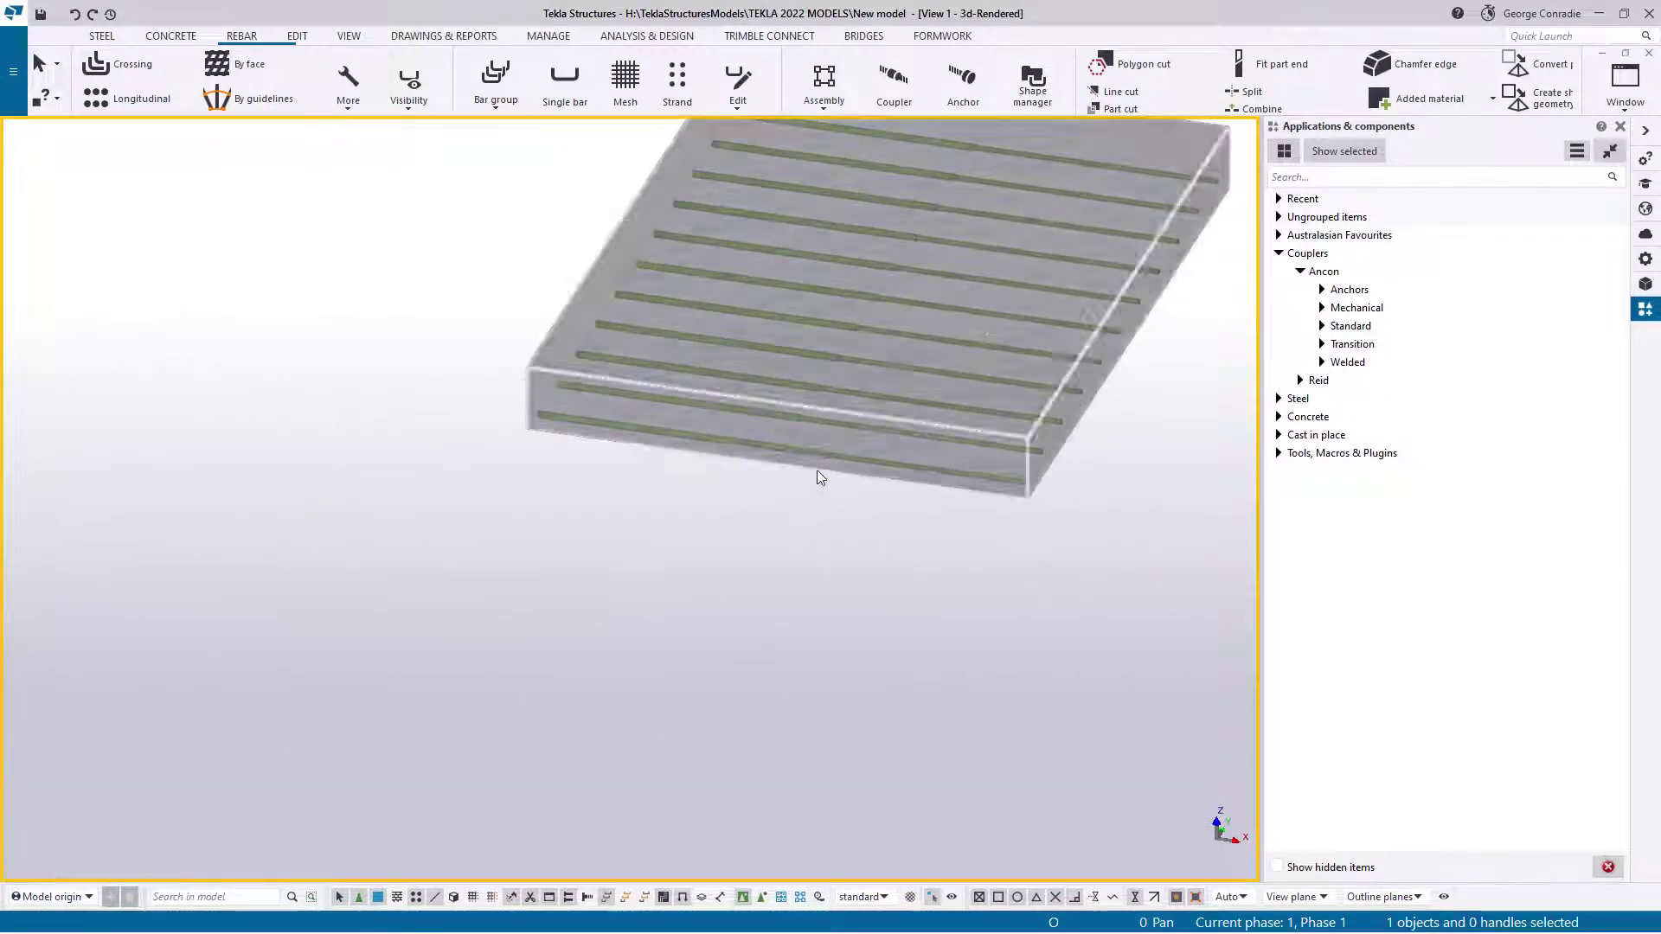
ctrl+middle_drag(814, 449, 683, 466)
click(760, 431)
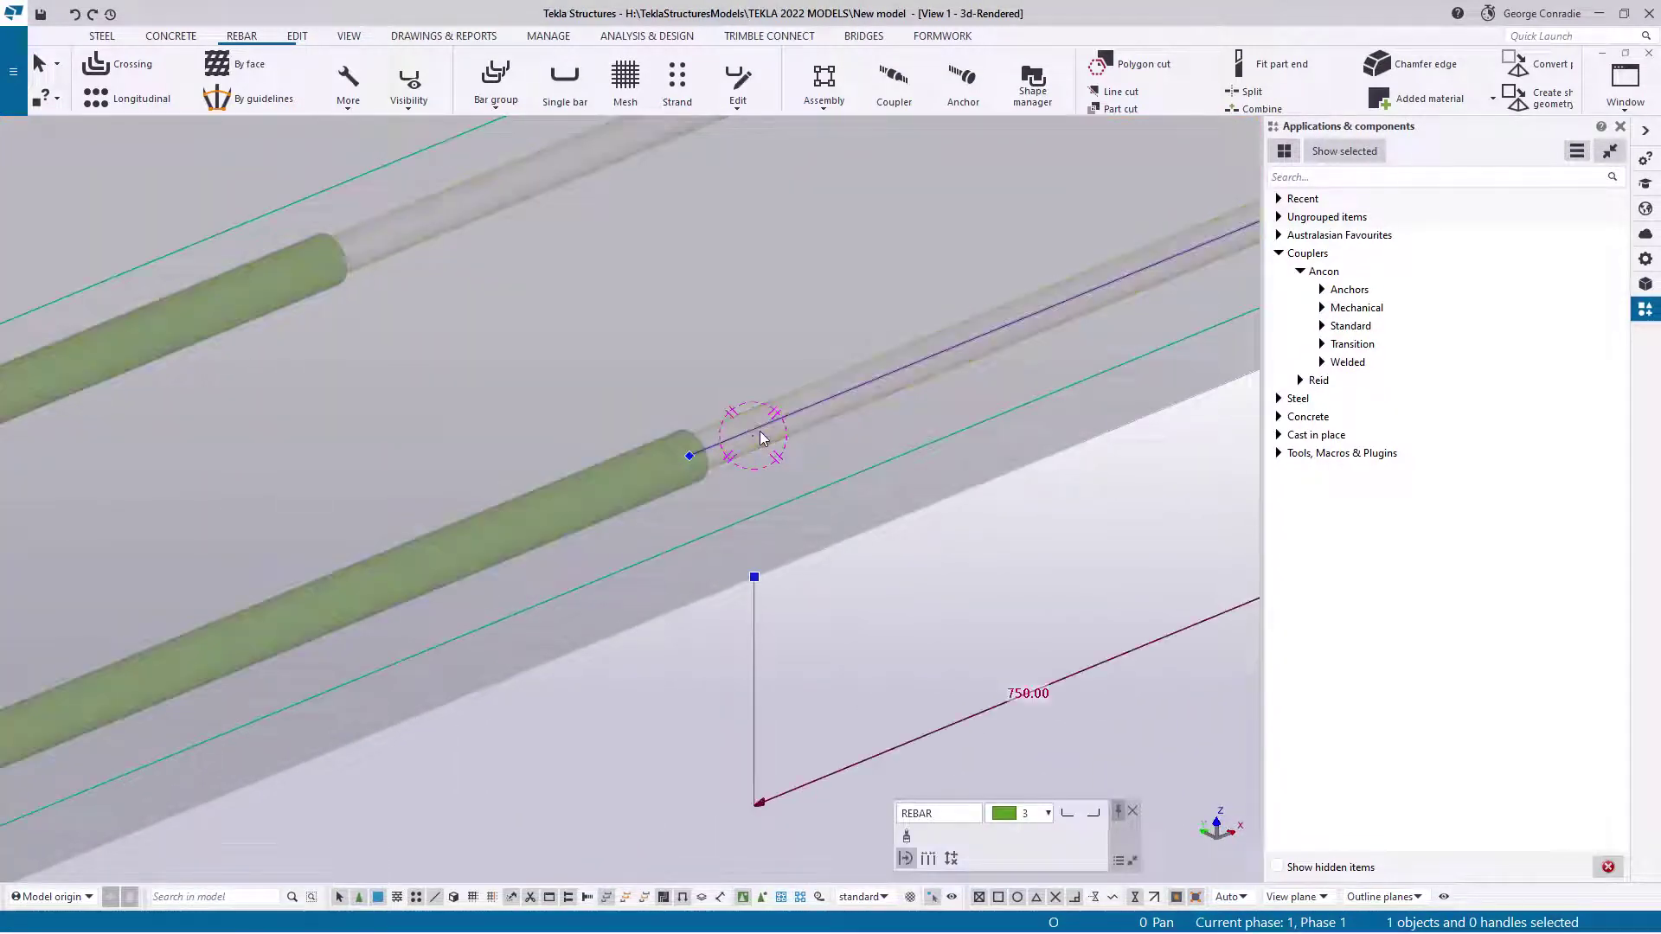
click(1646, 259)
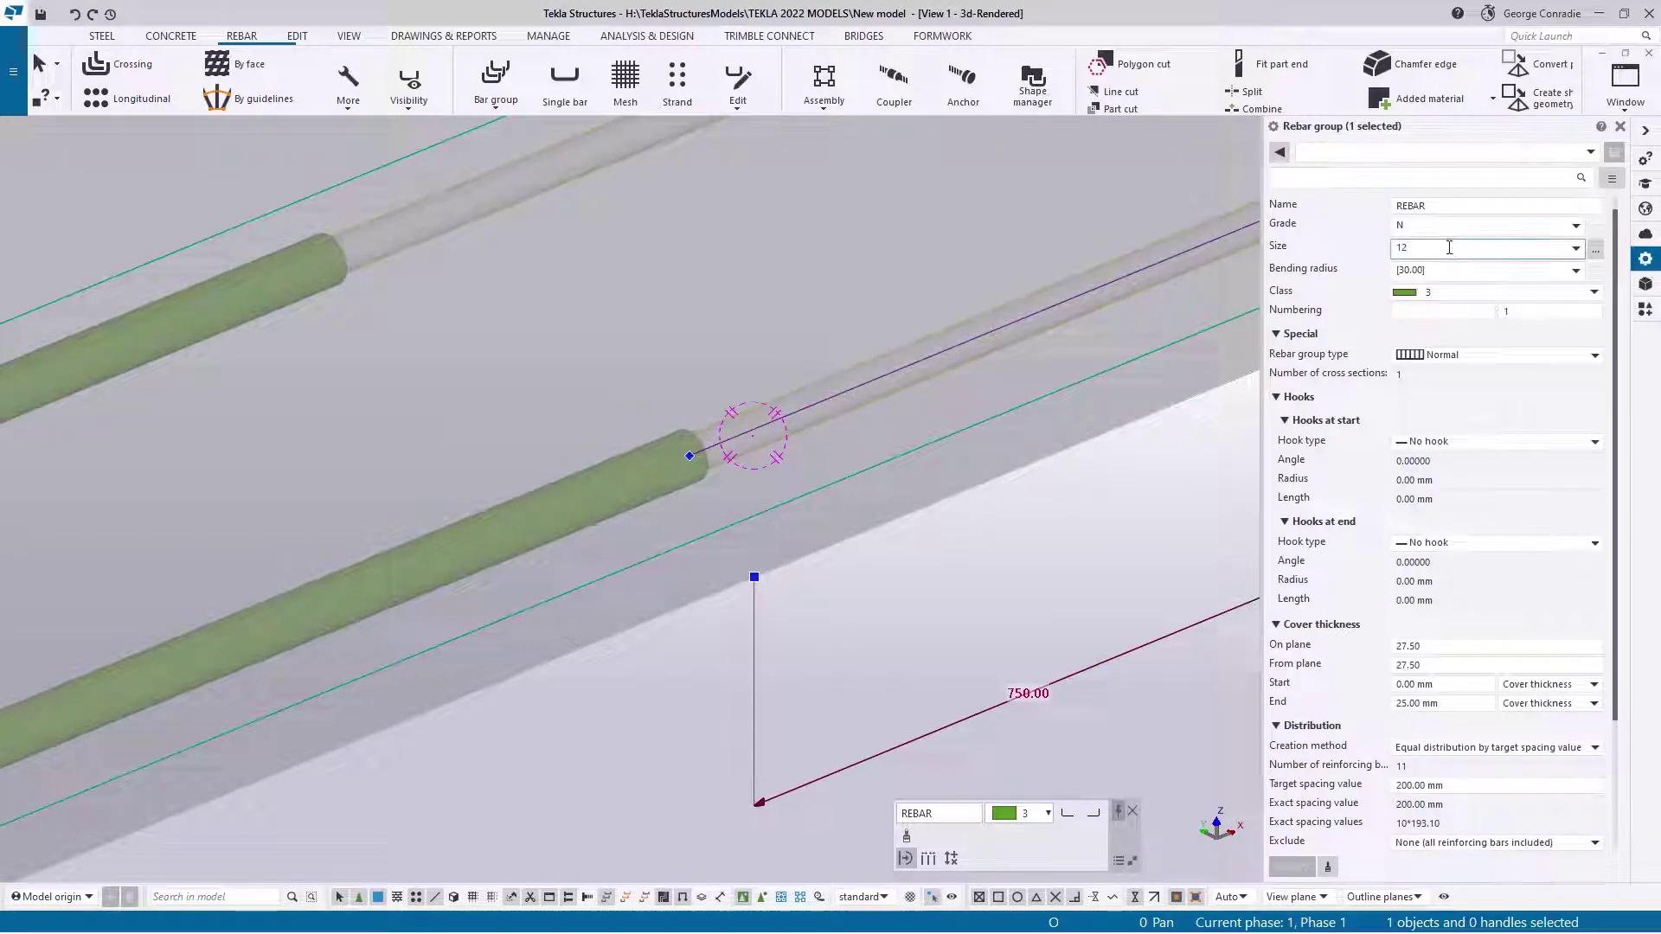
click(629, 504)
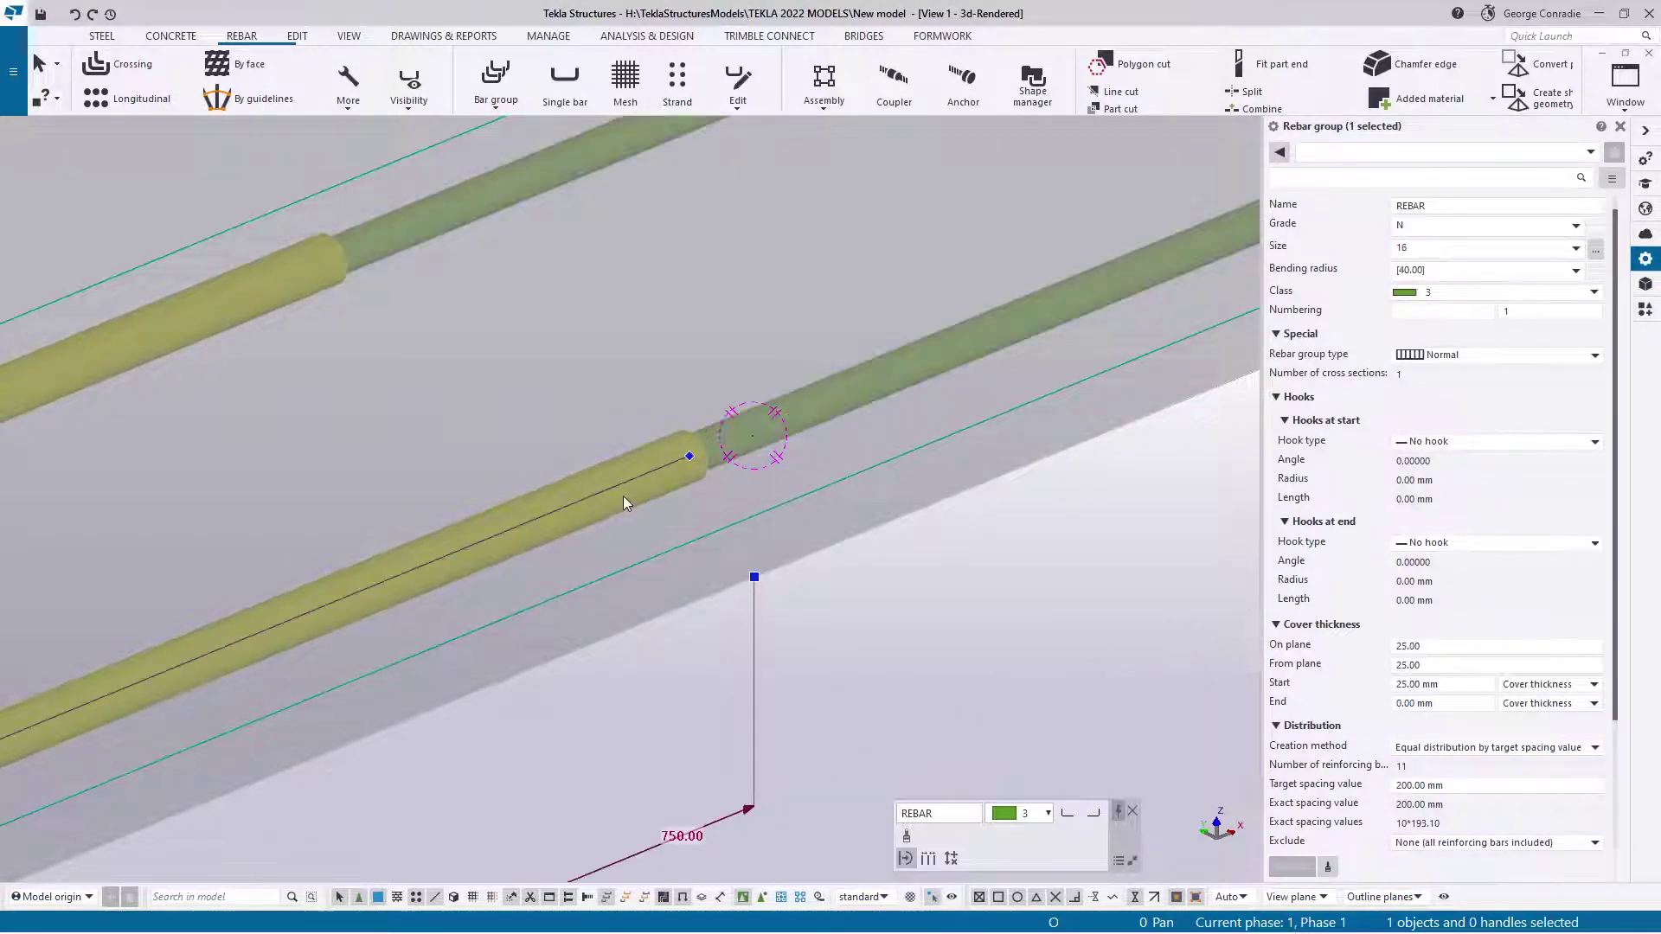
click(1149, 526)
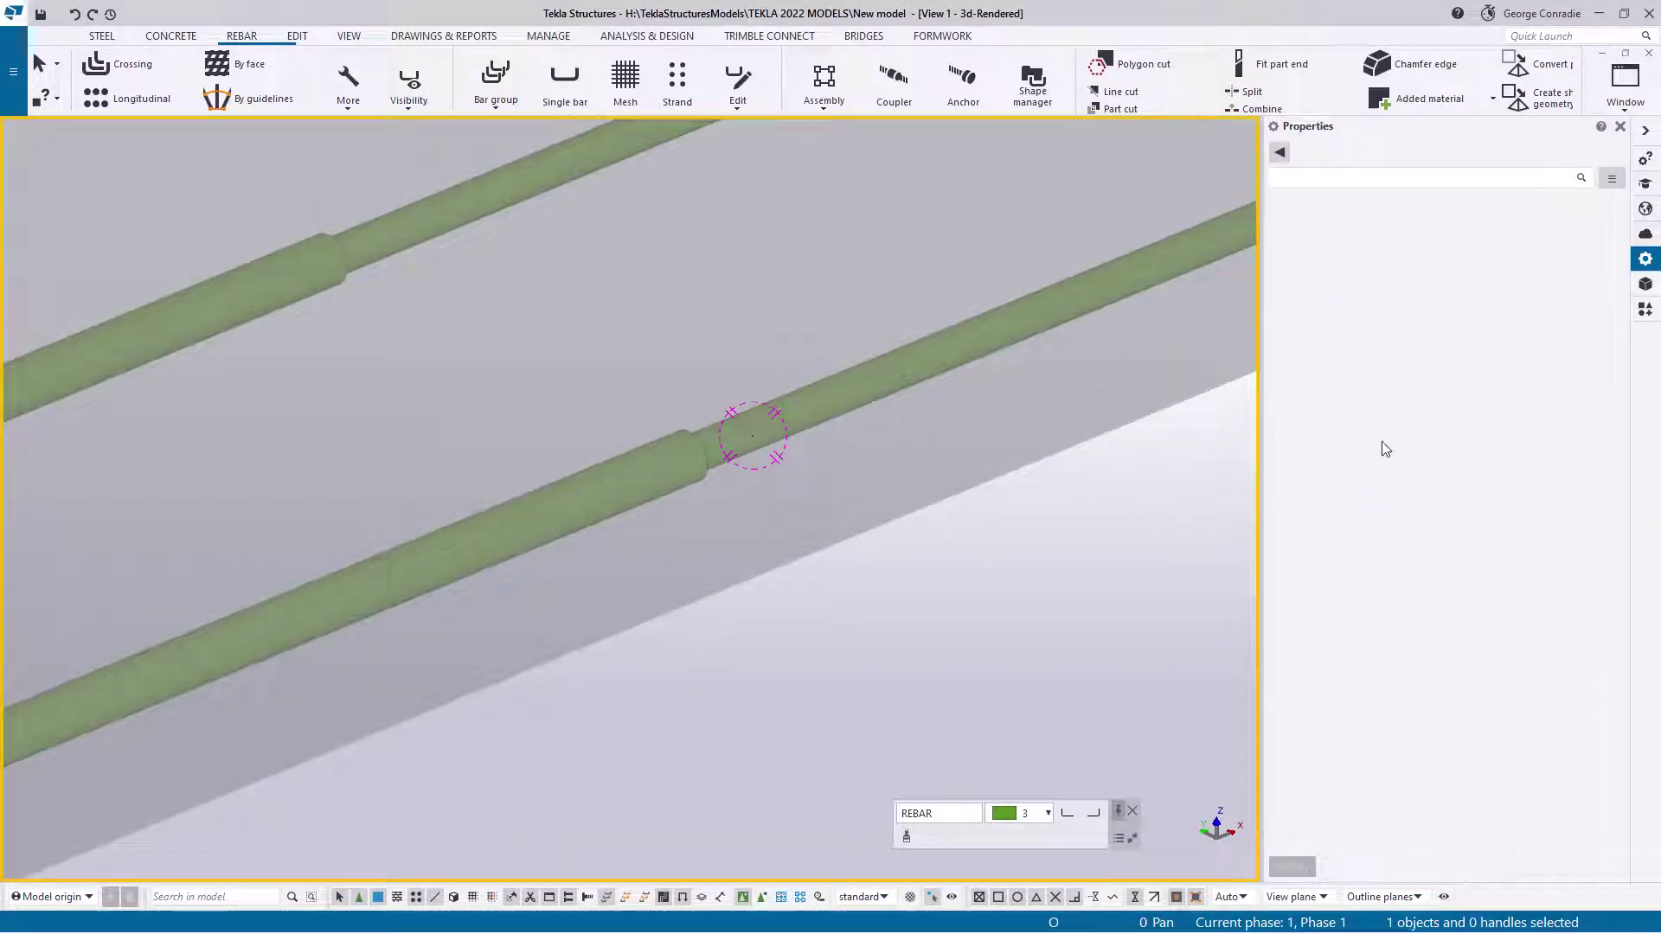
- View the Transition group of Ancon couplers in the component catalog and look through its standard and C-type models
click(1640, 319)
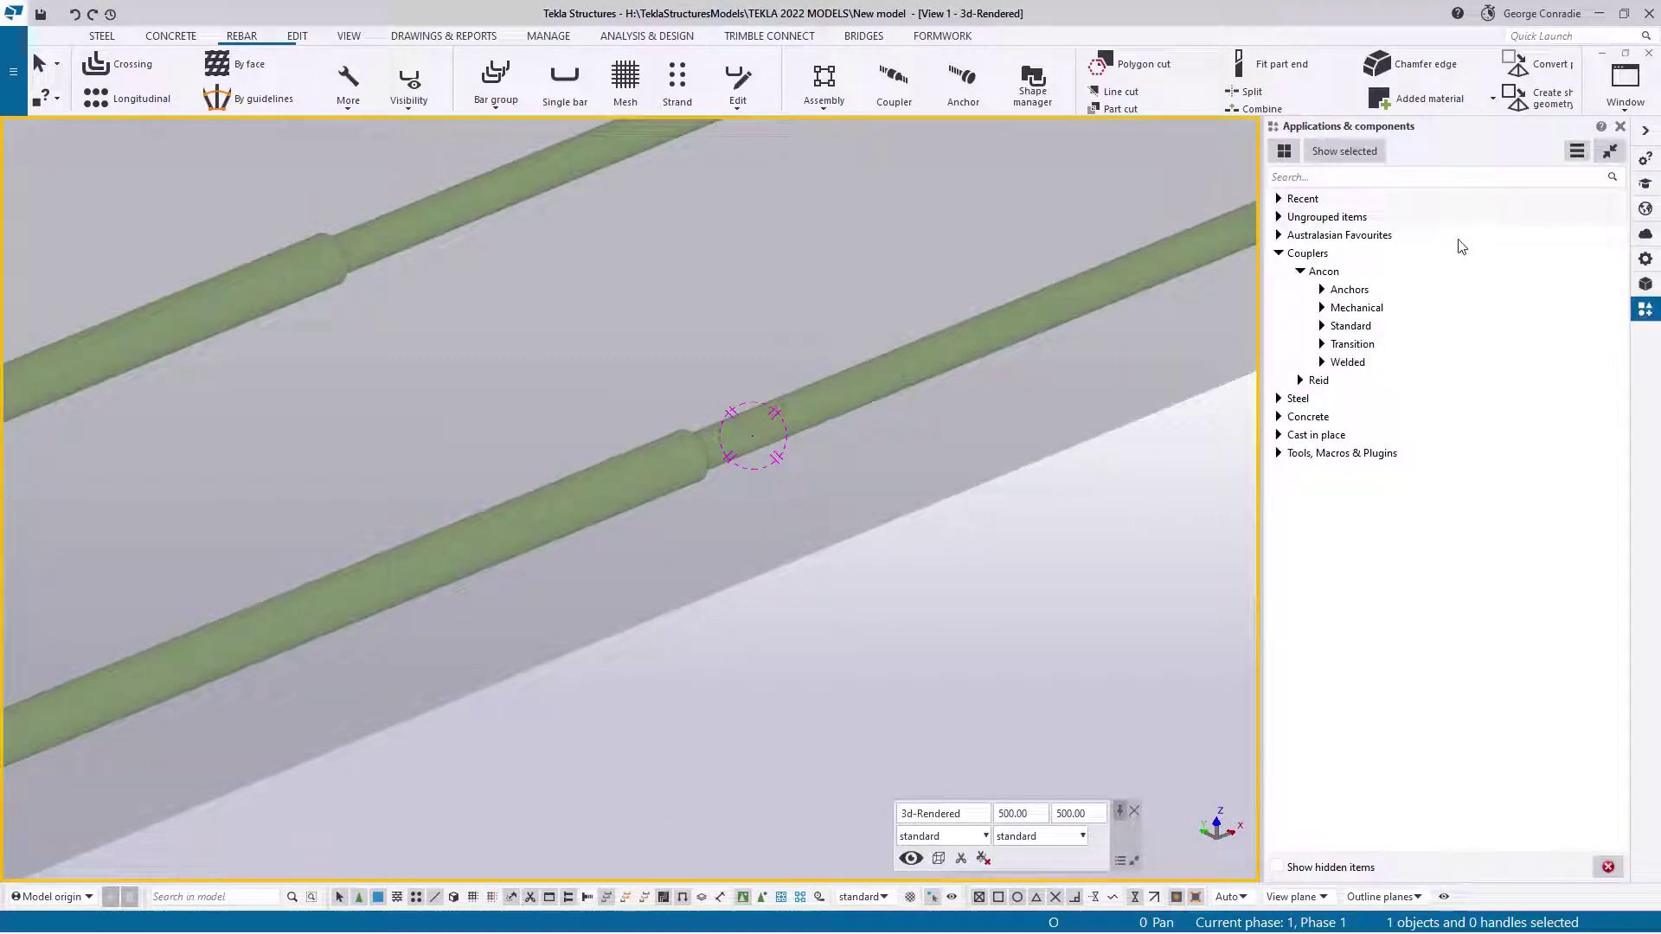
click(1323, 344)
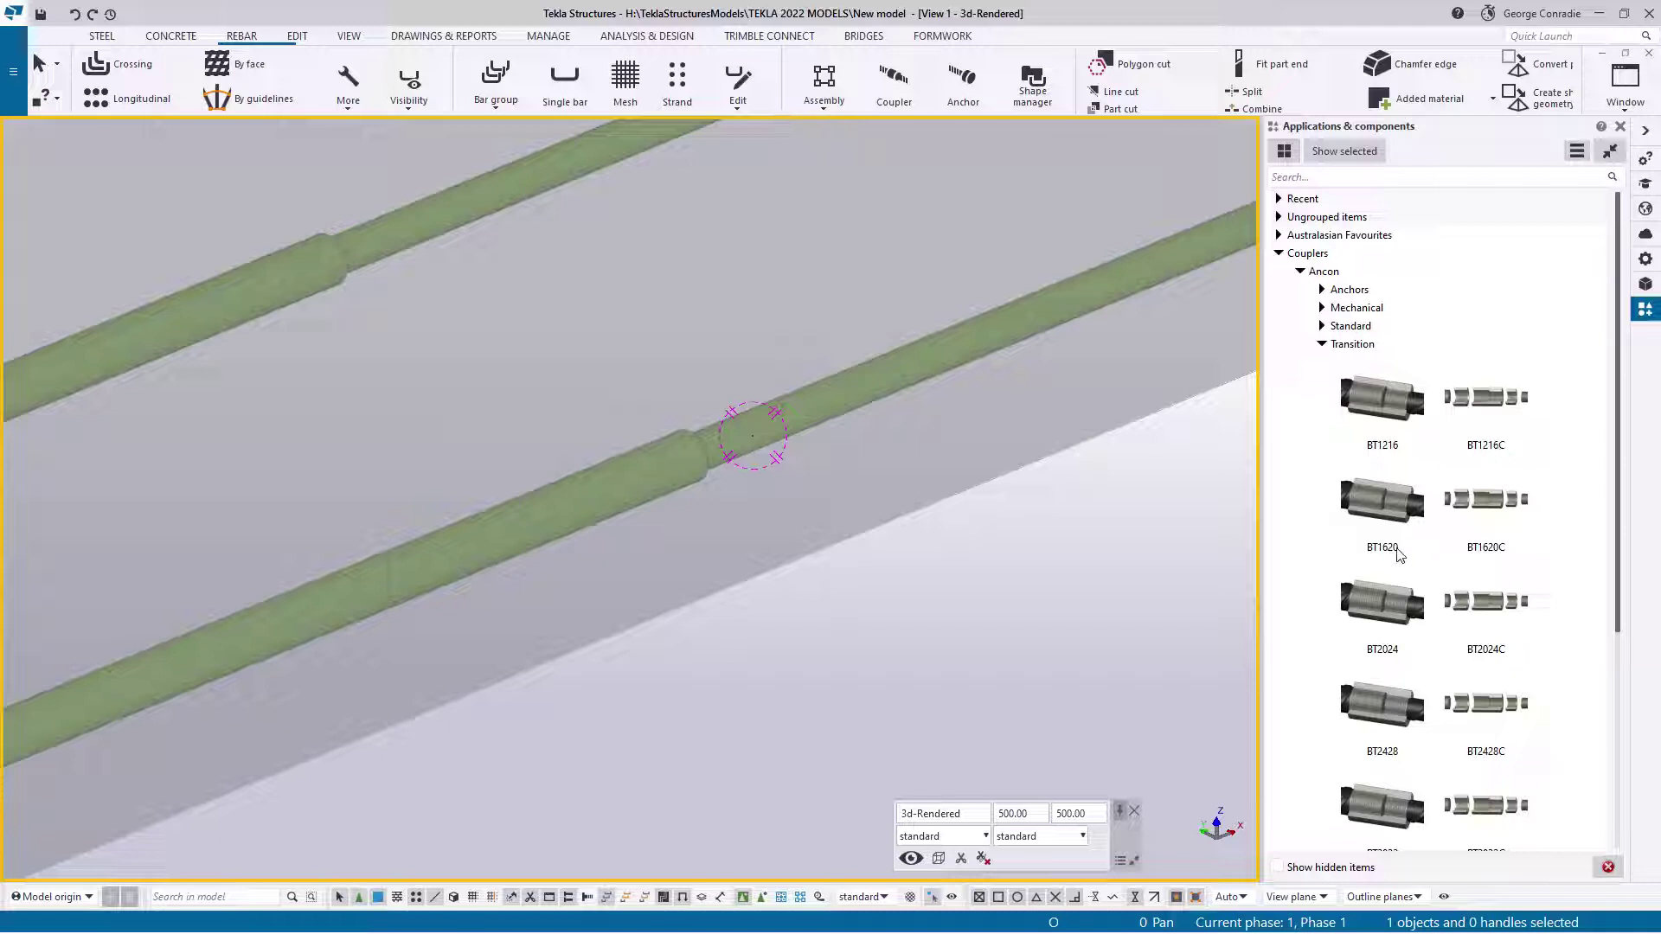
scroll(1395, 562, down, 2)
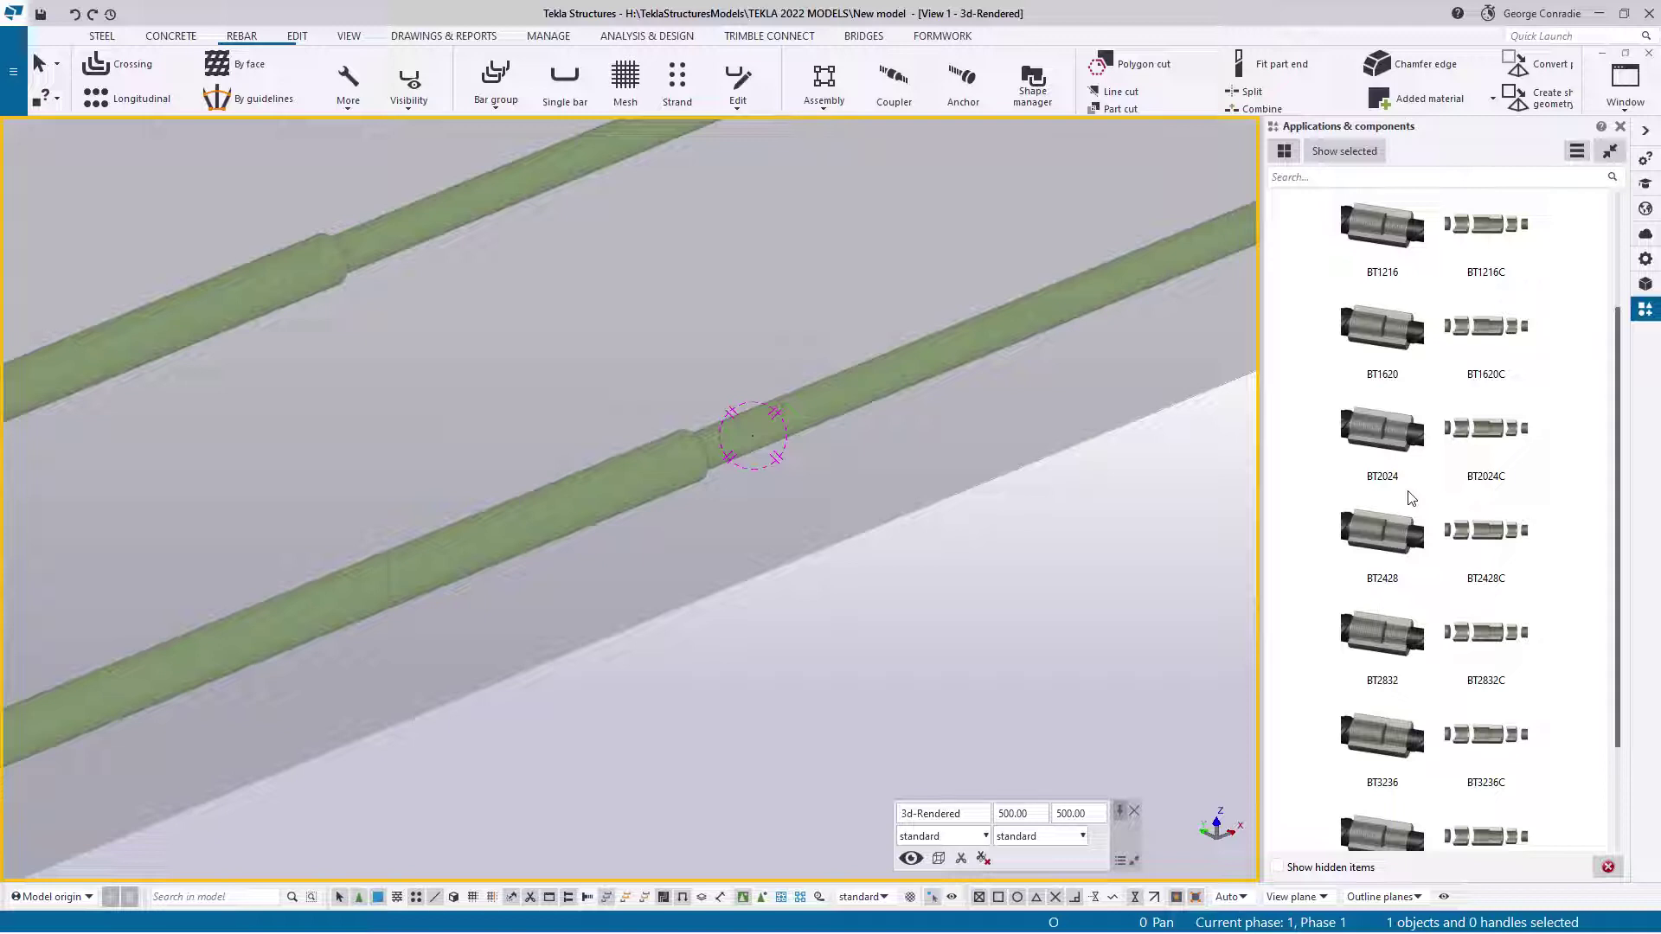
scroll(1410, 497, up, 3)
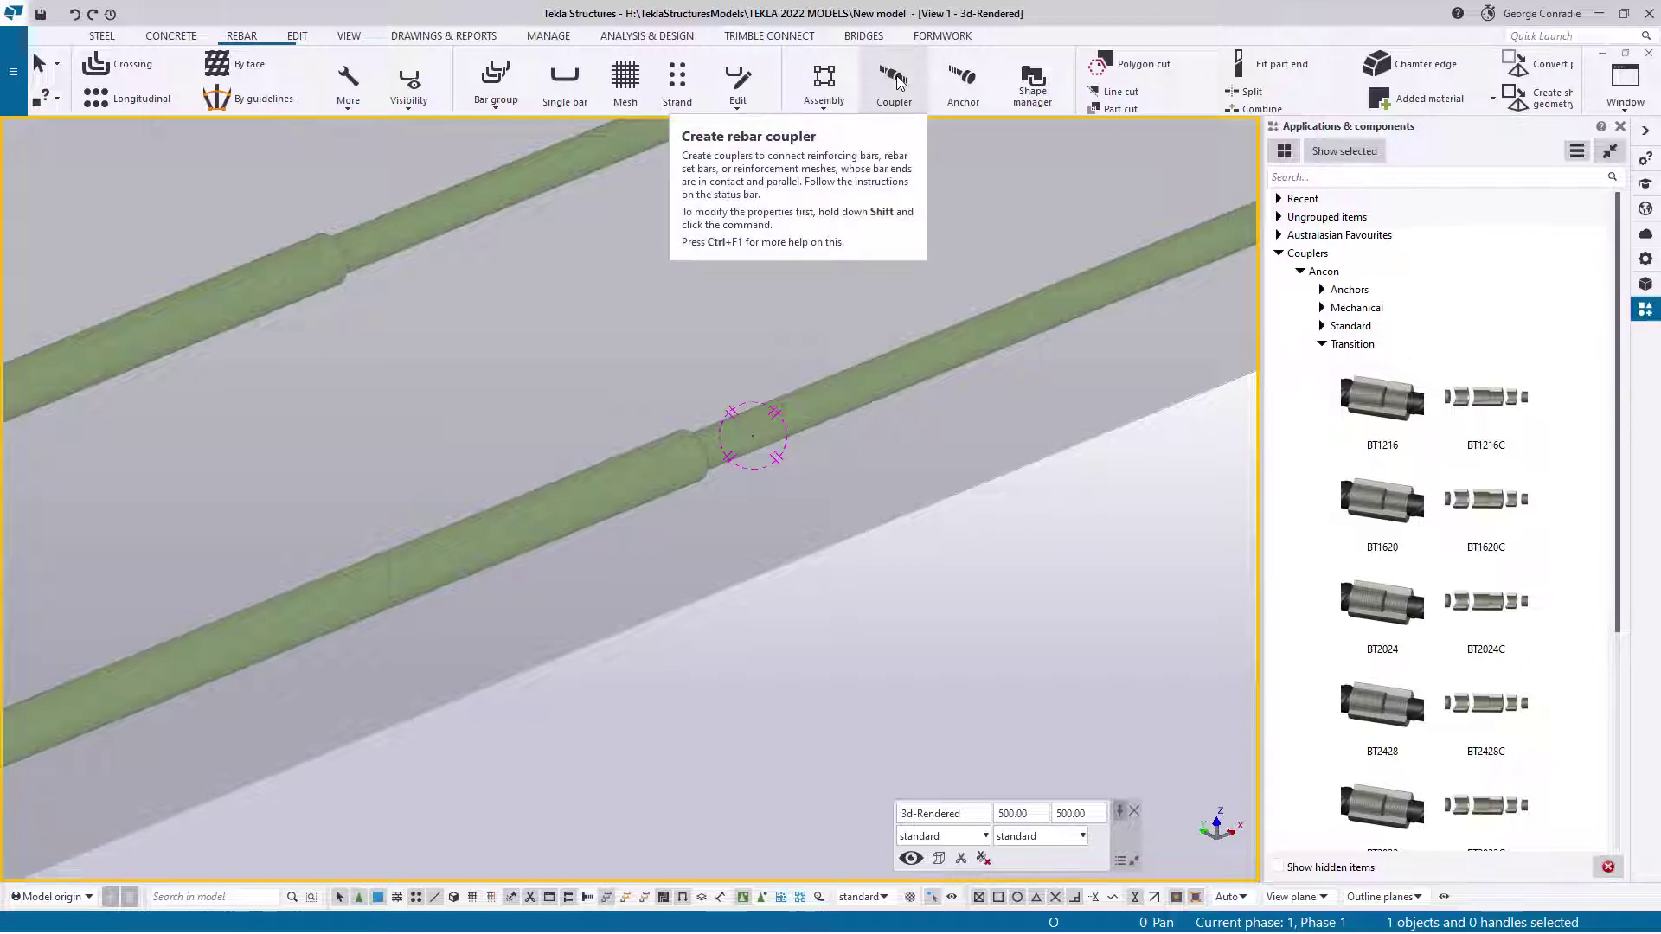
- Set the rebar coupler's auto attribute file to BT Trans A, and apply and accept the properties
click(898, 80)
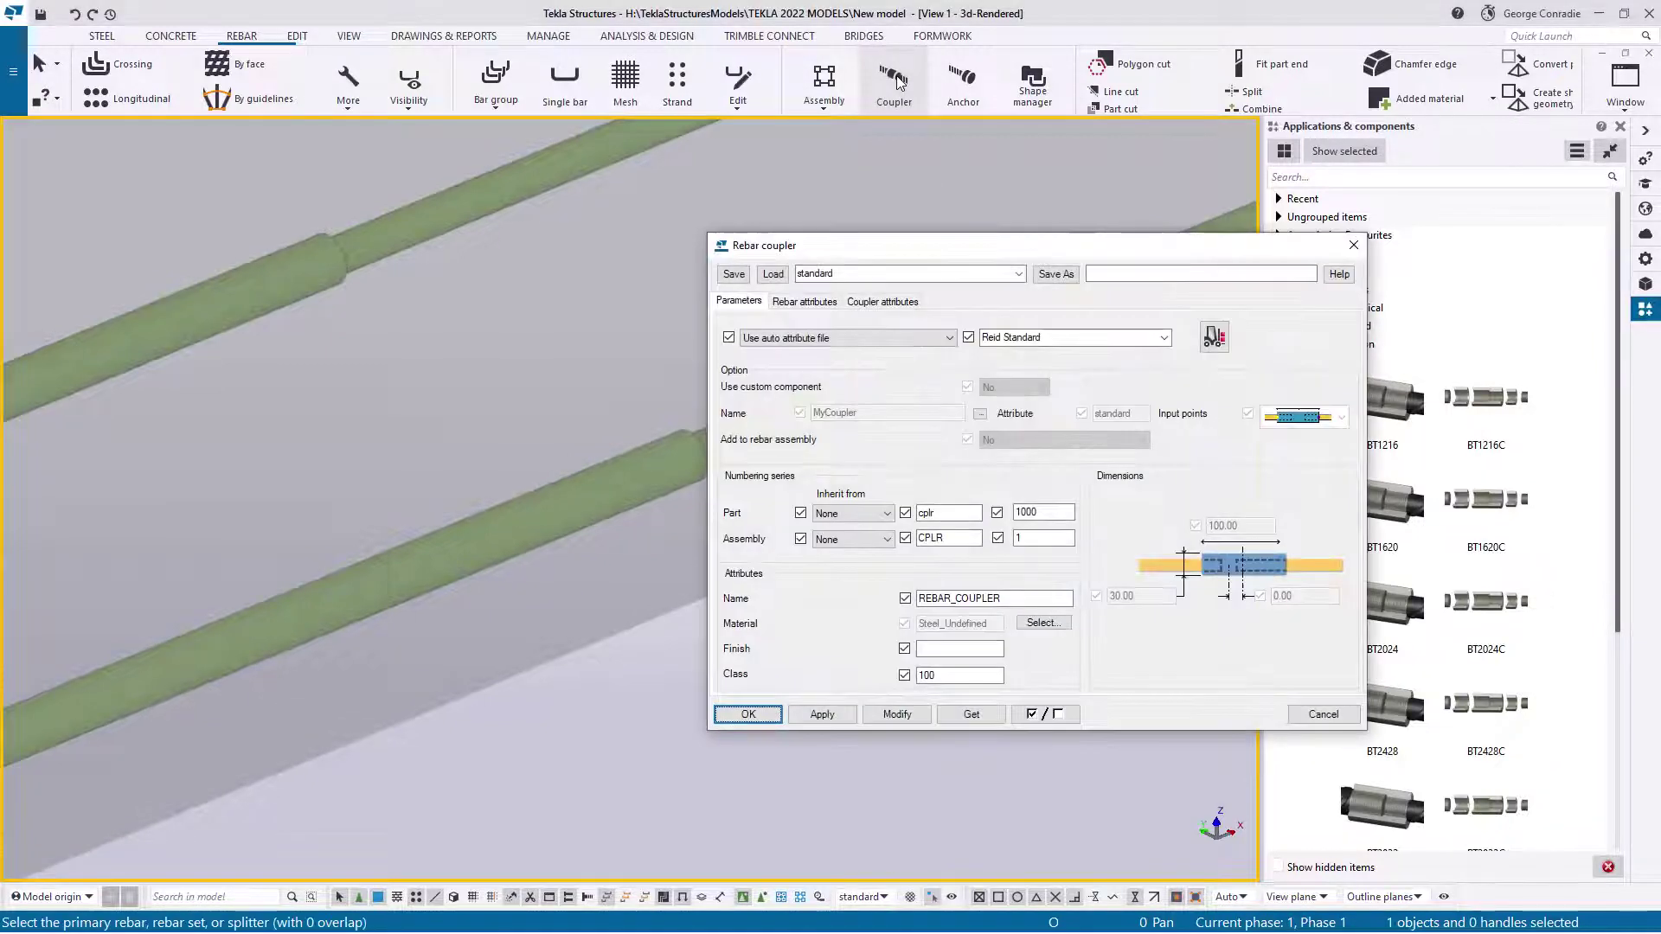
click(1166, 337)
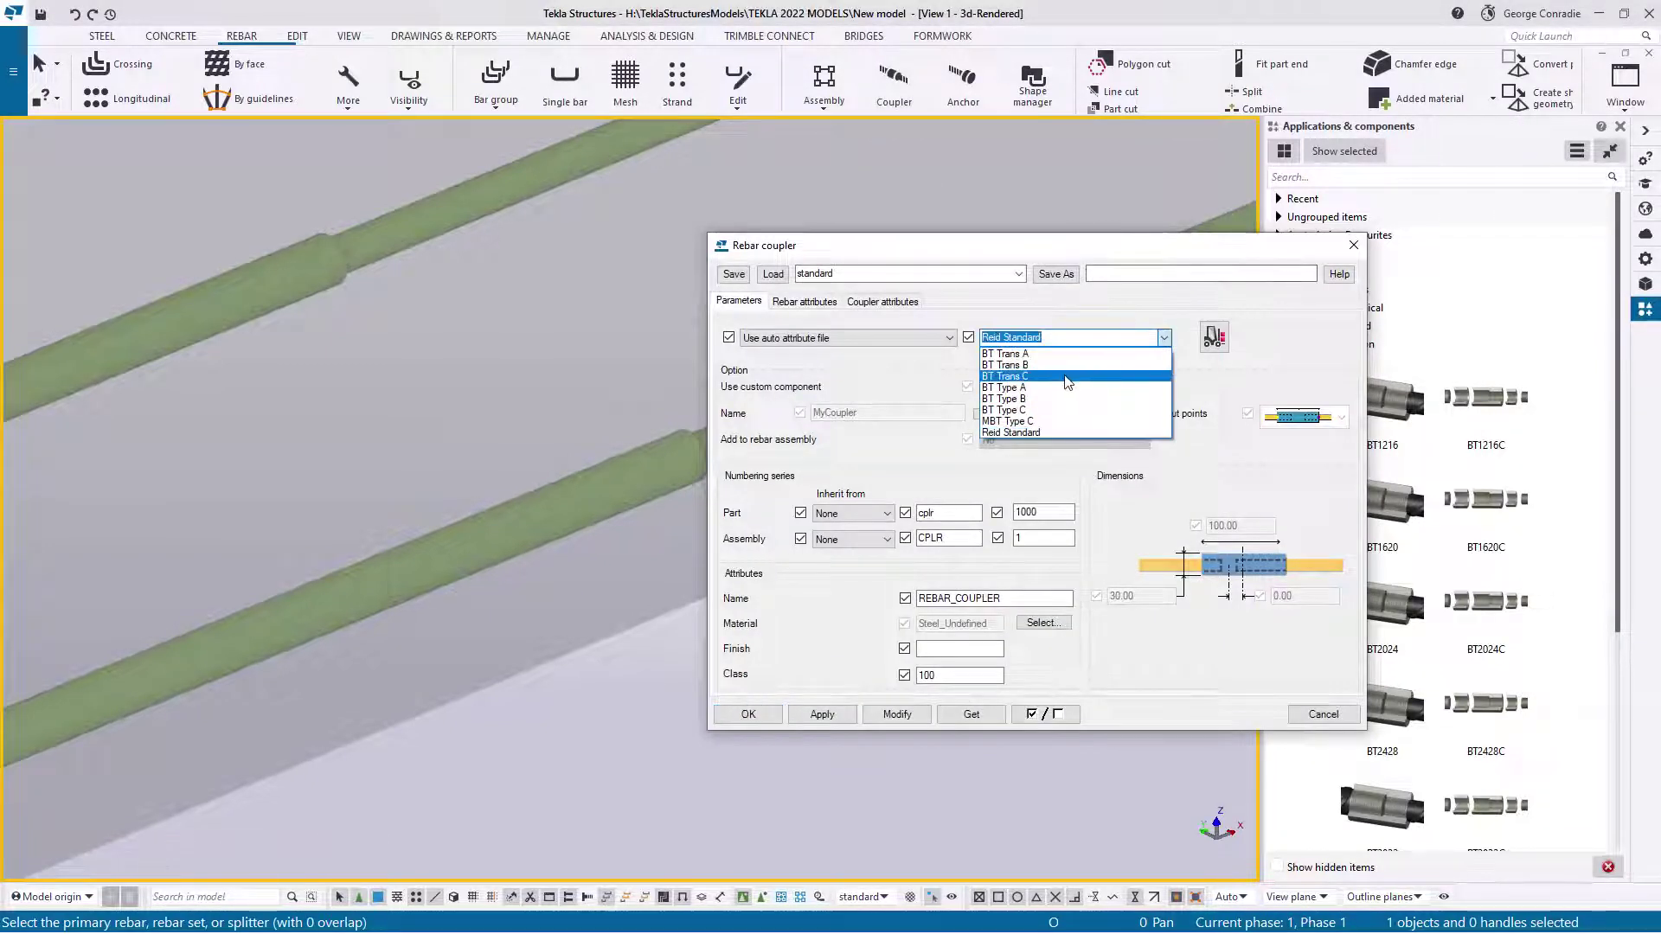
click(1025, 355)
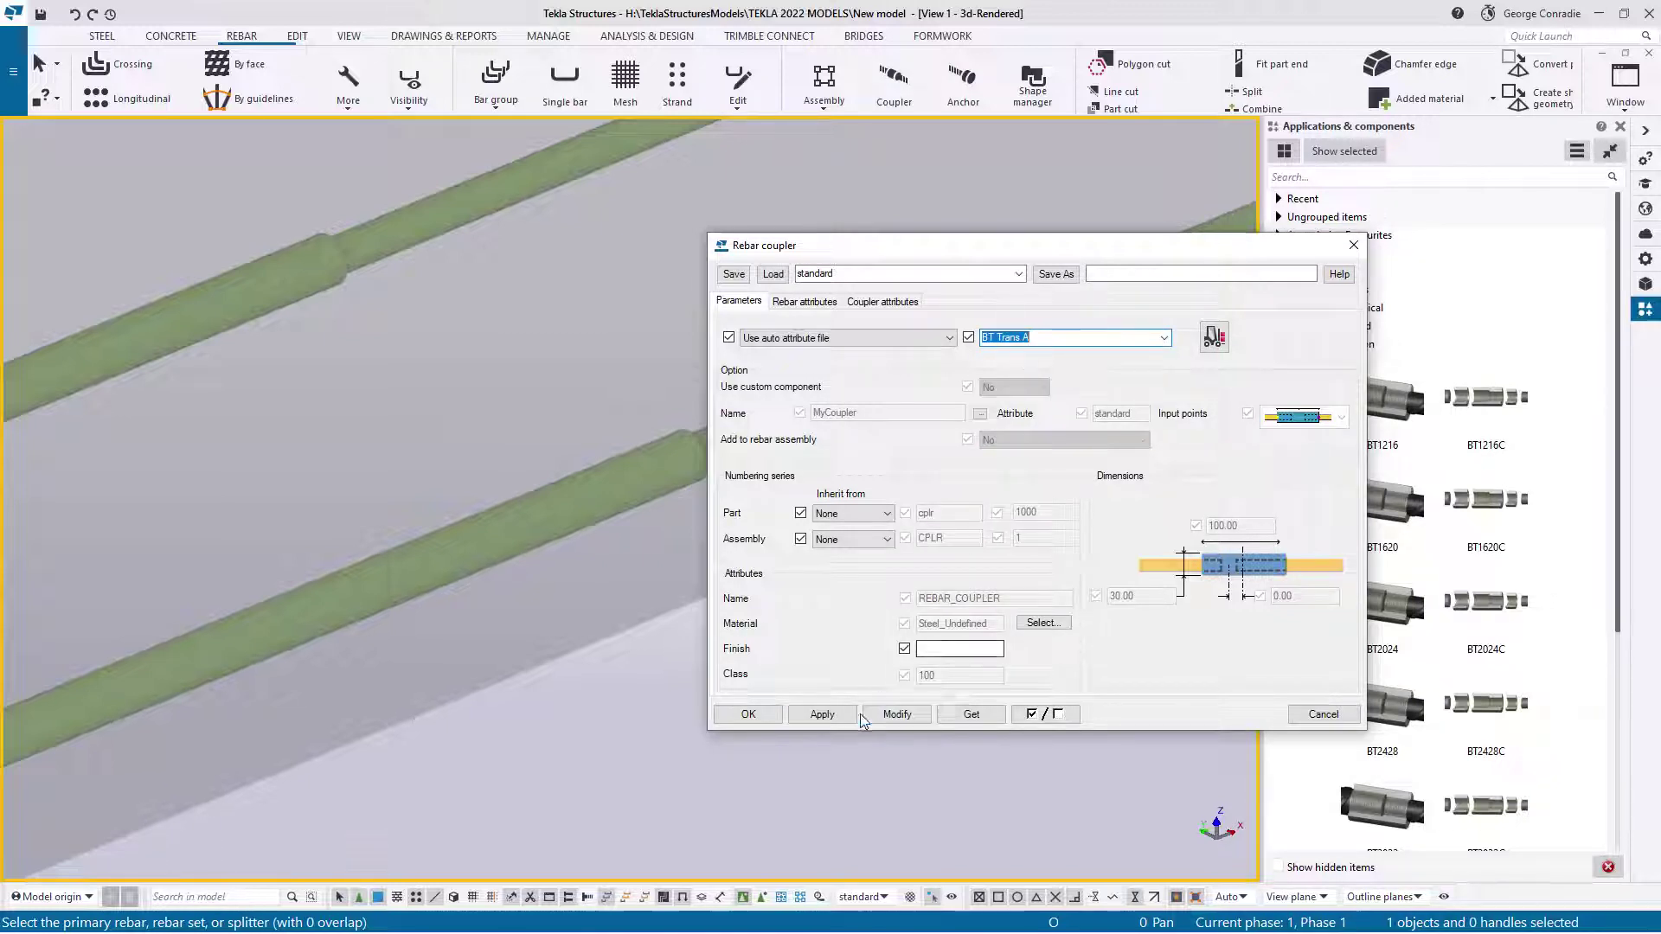
click(827, 714)
click(749, 714)
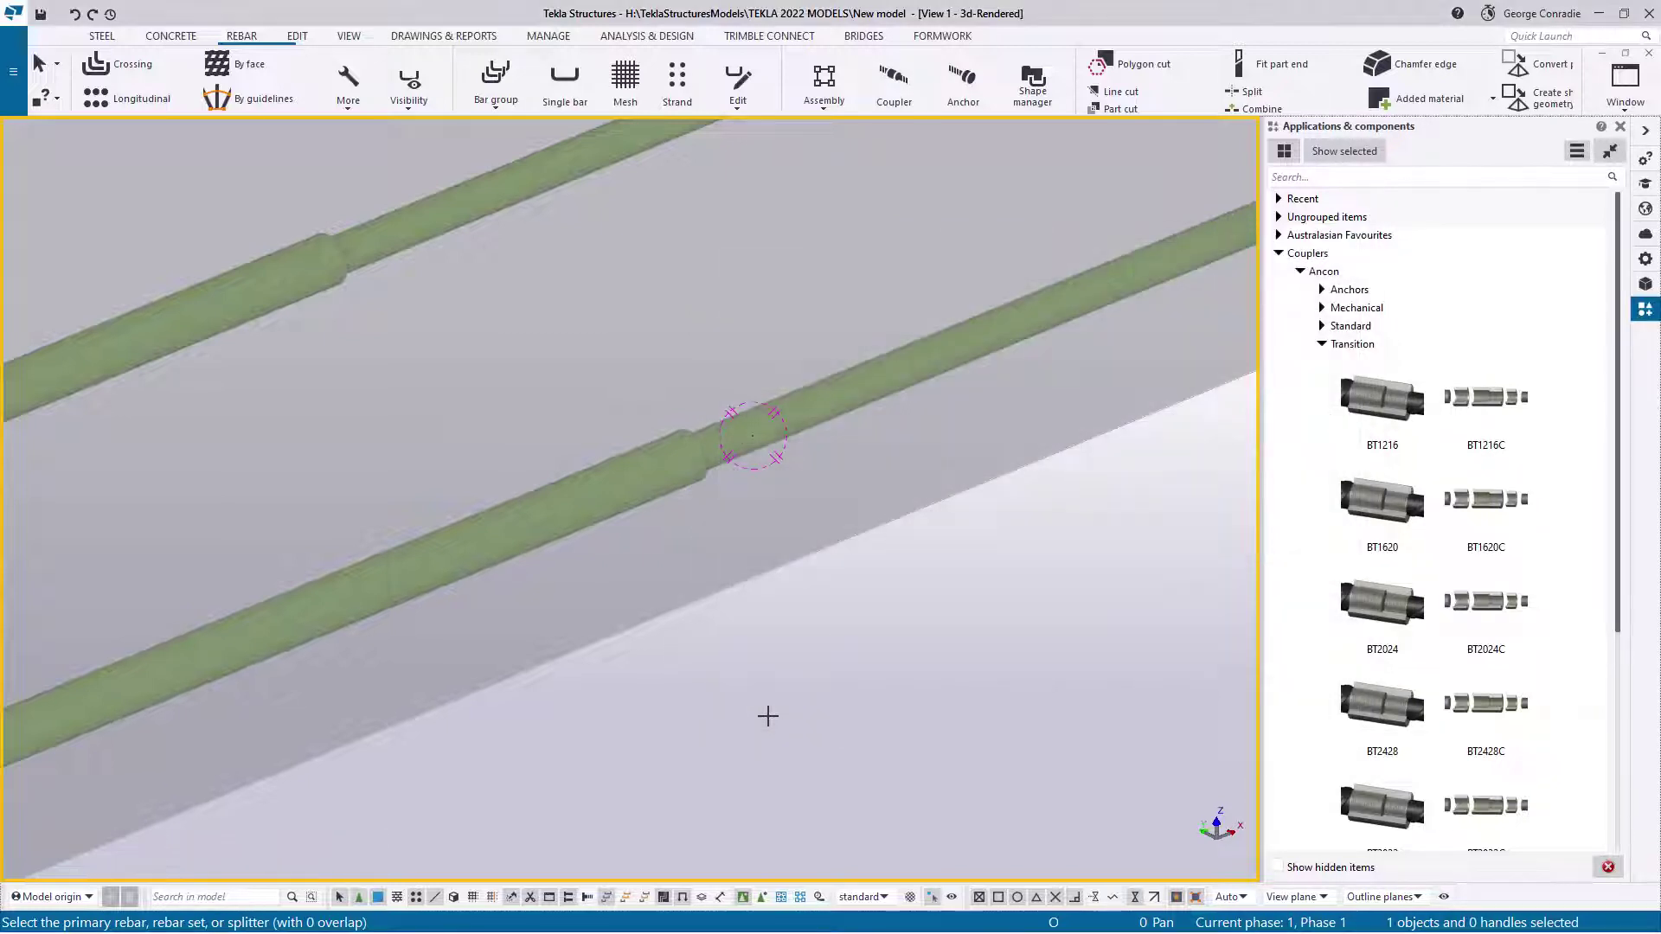
- Create transition couplers with the thicker rebar group as primary and the thinner group as secondary, and end the command
click(631, 482)
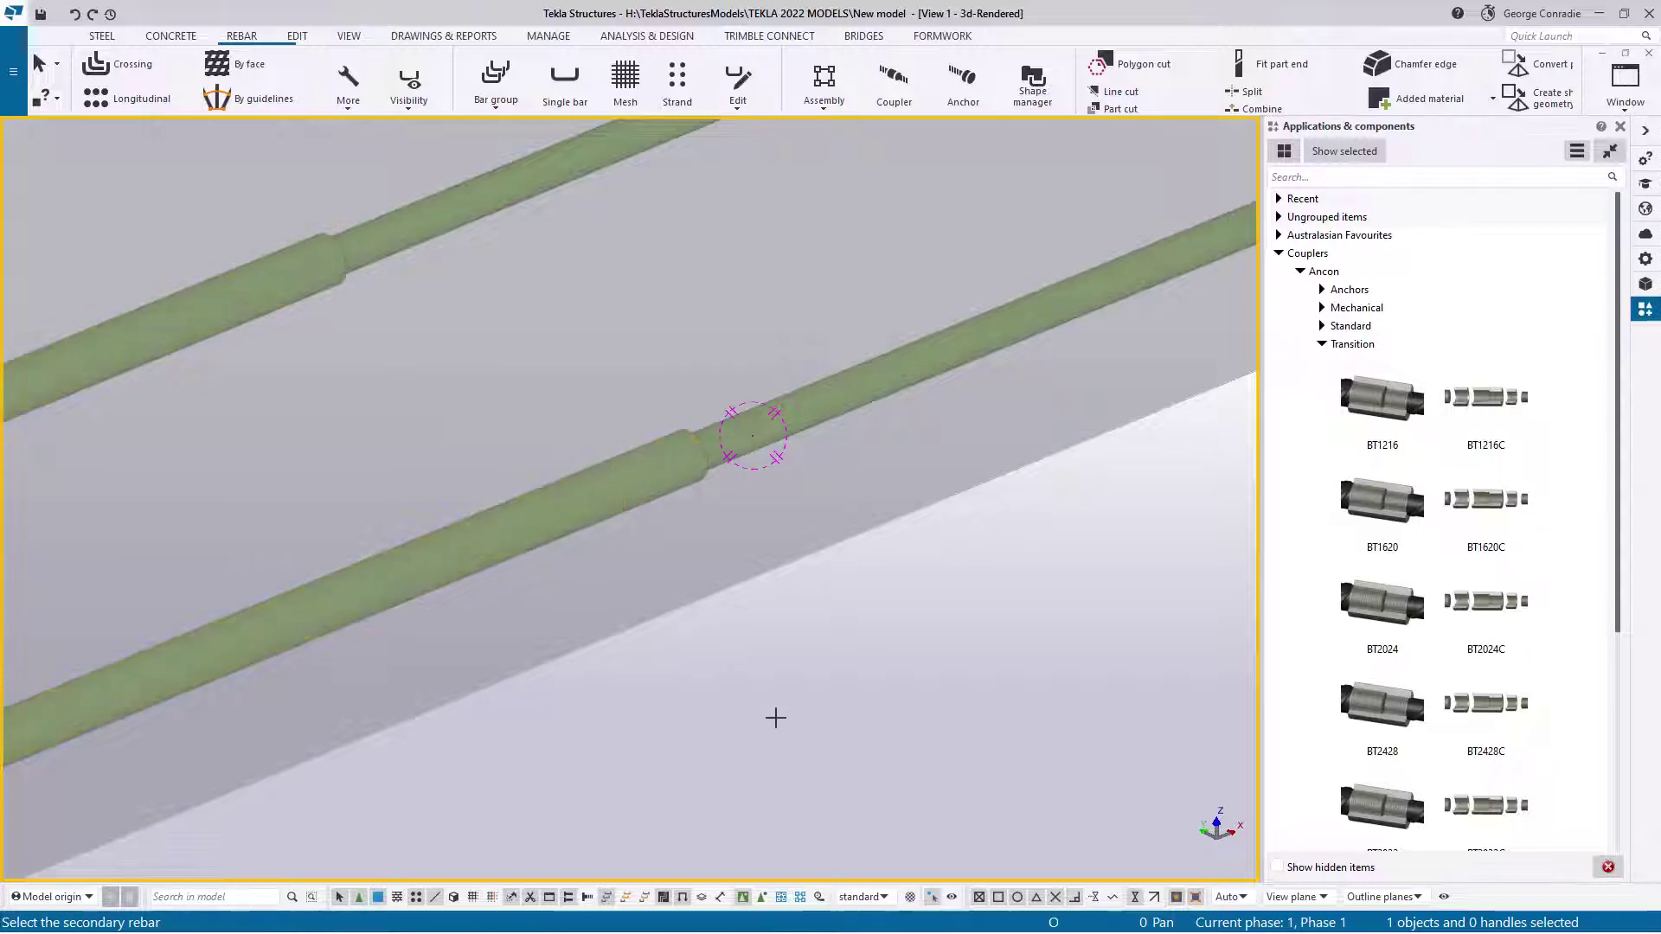
click(827, 399)
right_click(874, 569)
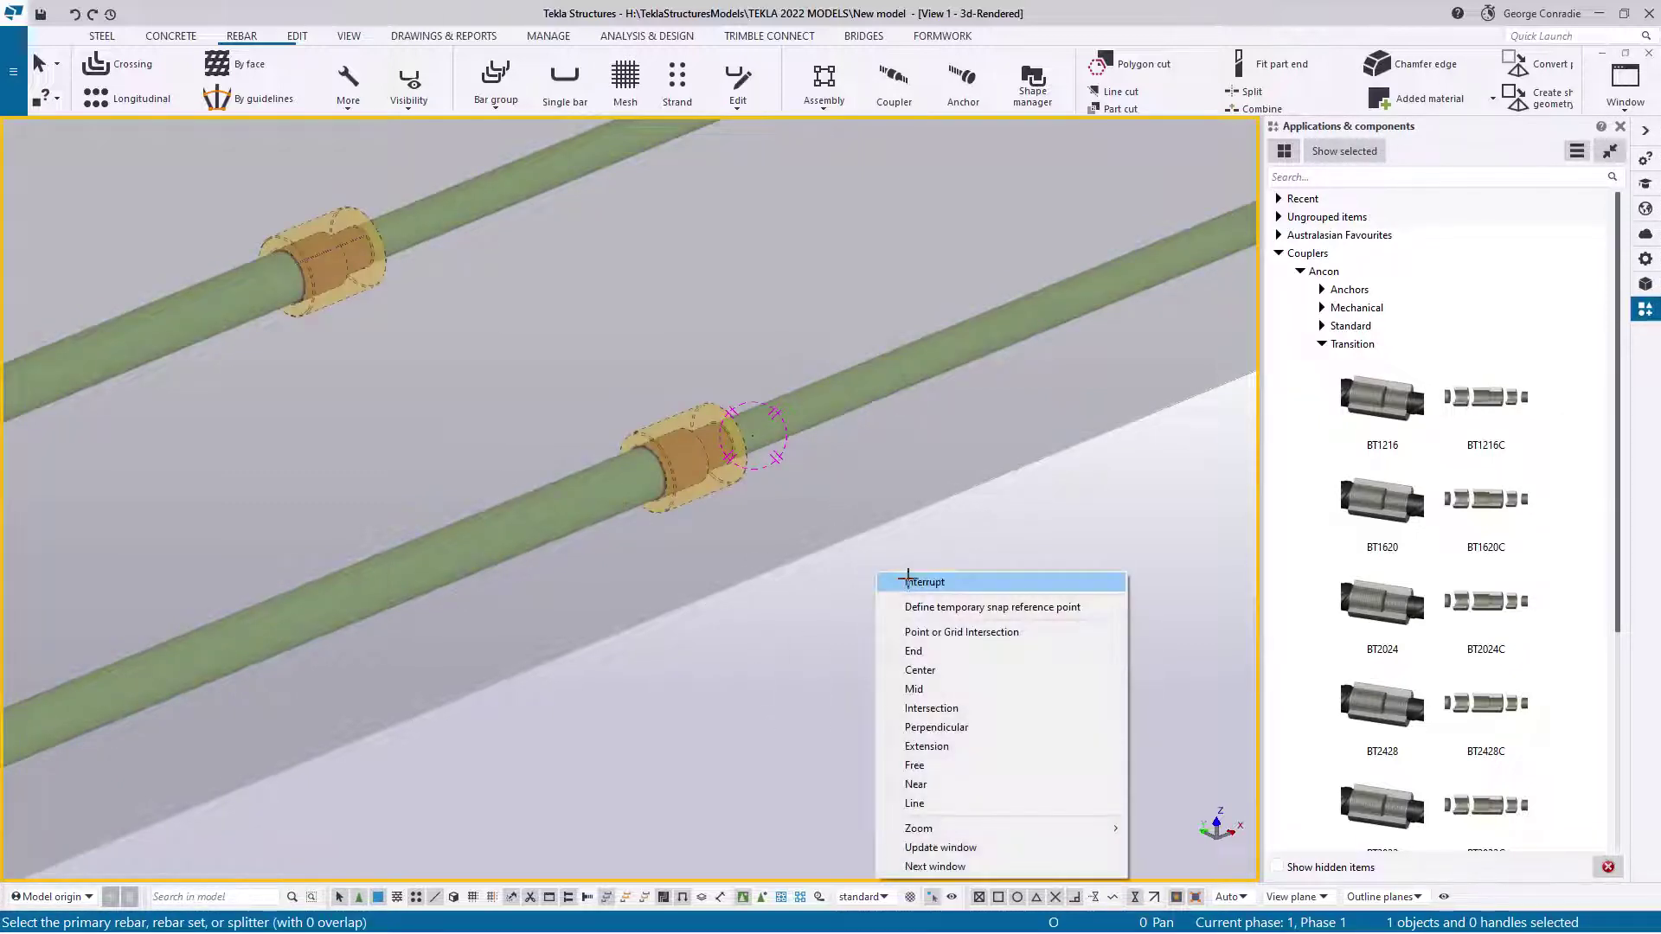
click(910, 582)
scroll(680, 465, up, 4)
ctrl+middle_drag(680, 465, 537, 500)
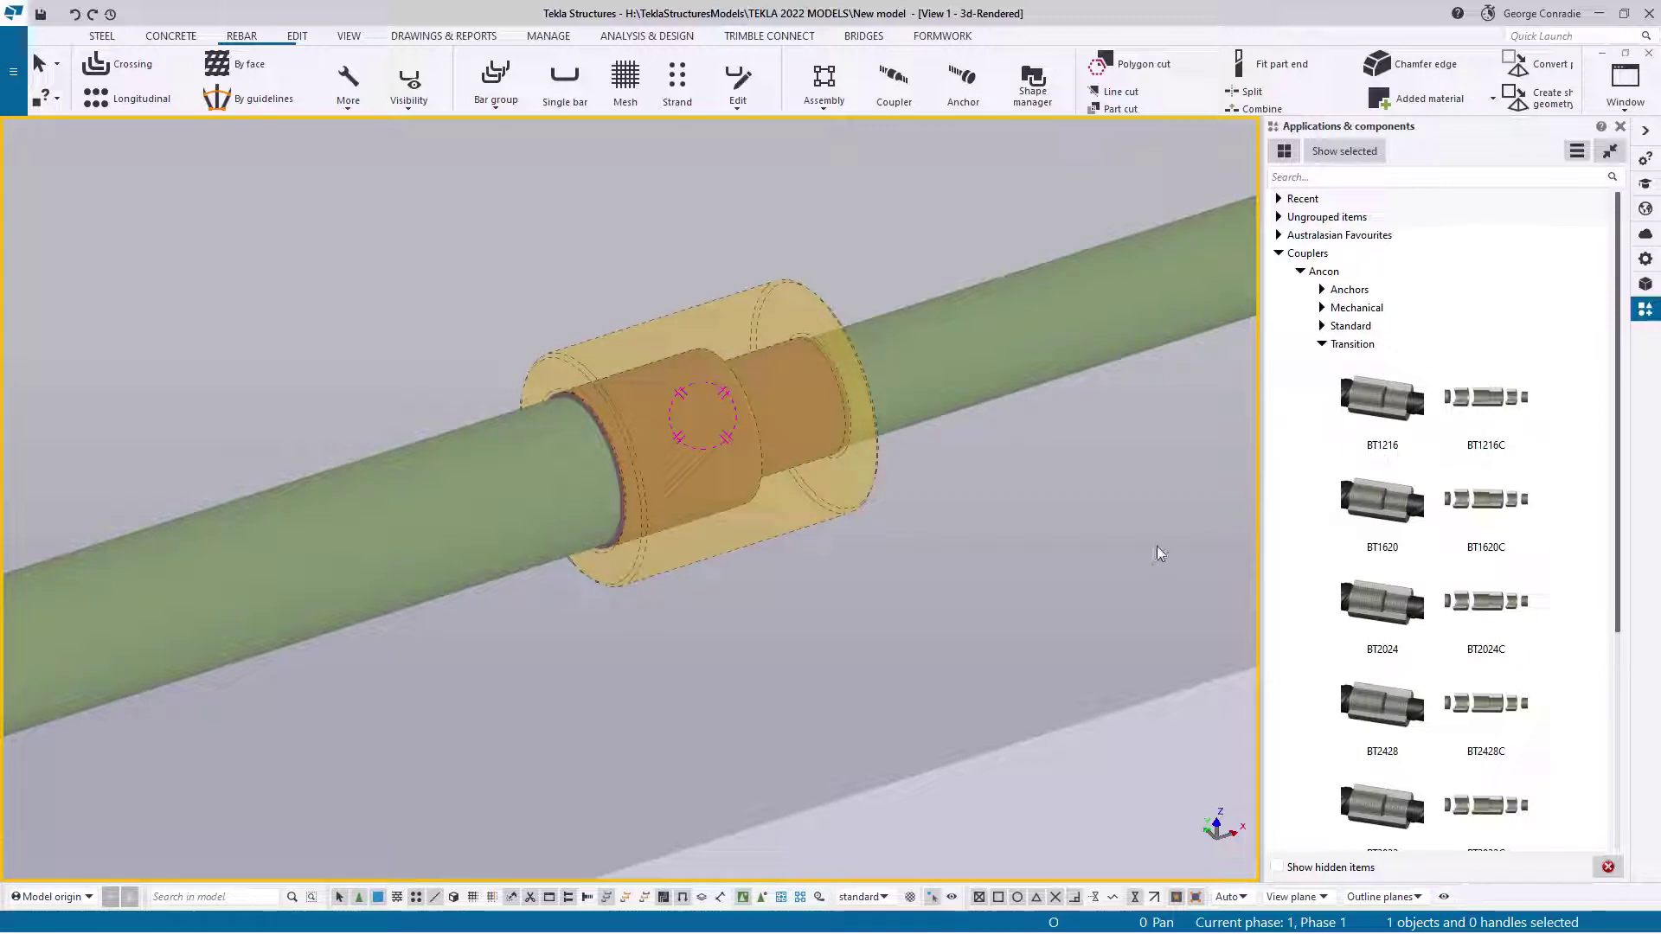
- Change the thicker rebar group to grade N, size 24 main bars
scroll(1155, 546, down, 3)
middle_drag(1156, 547, 959, 459)
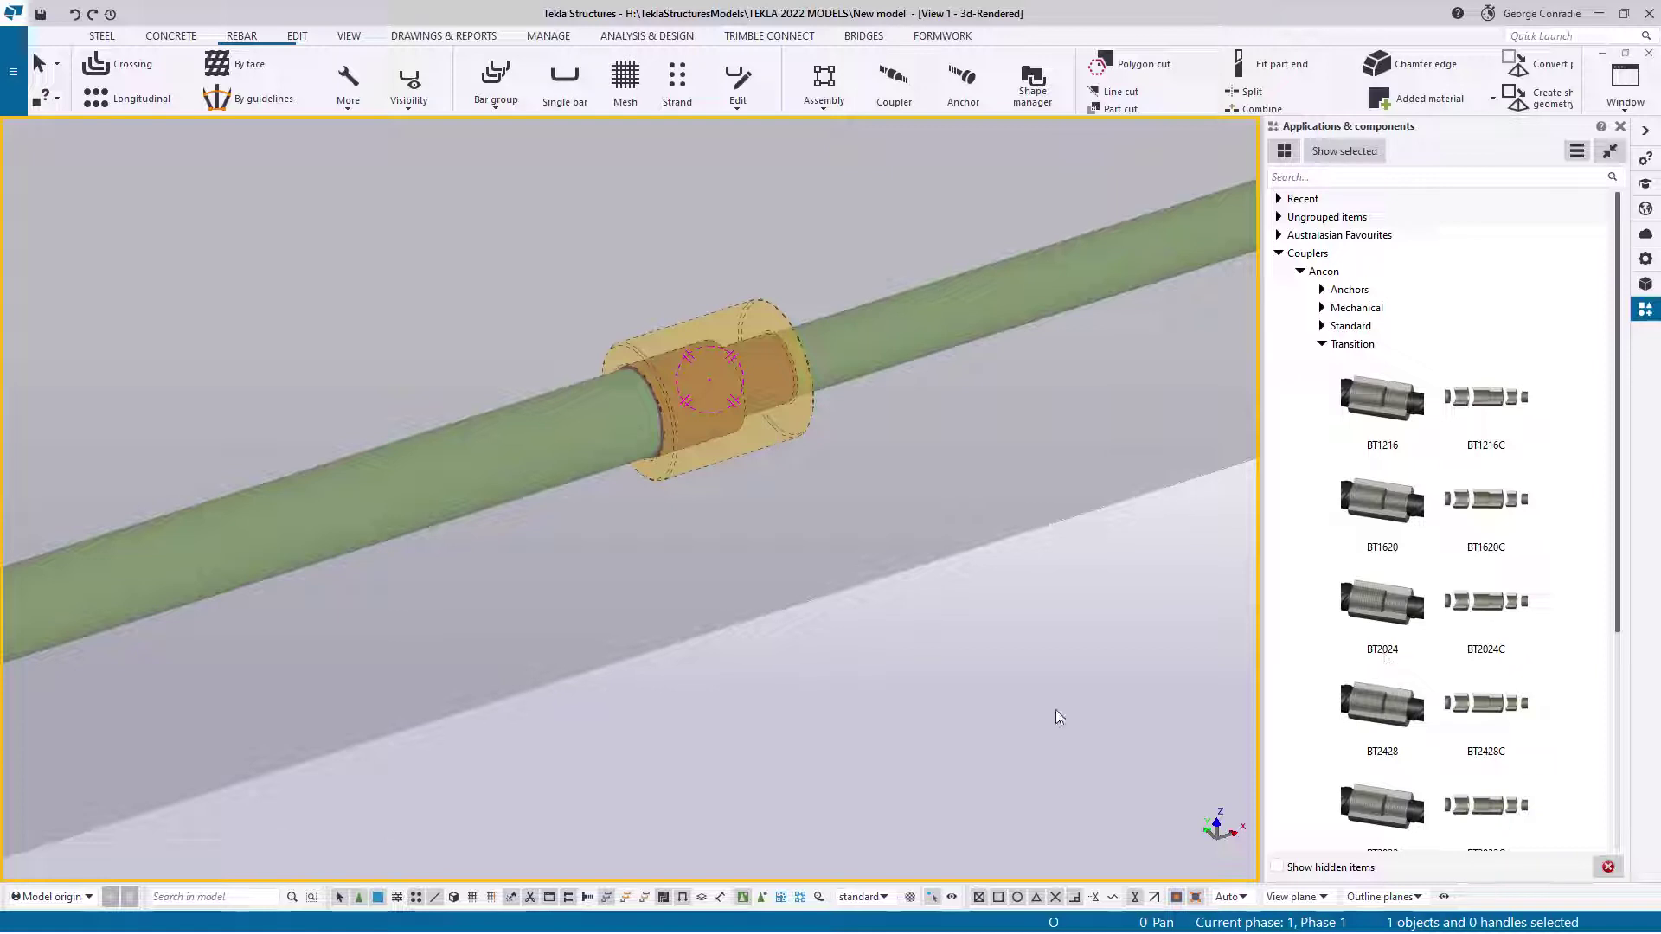
click(581, 457)
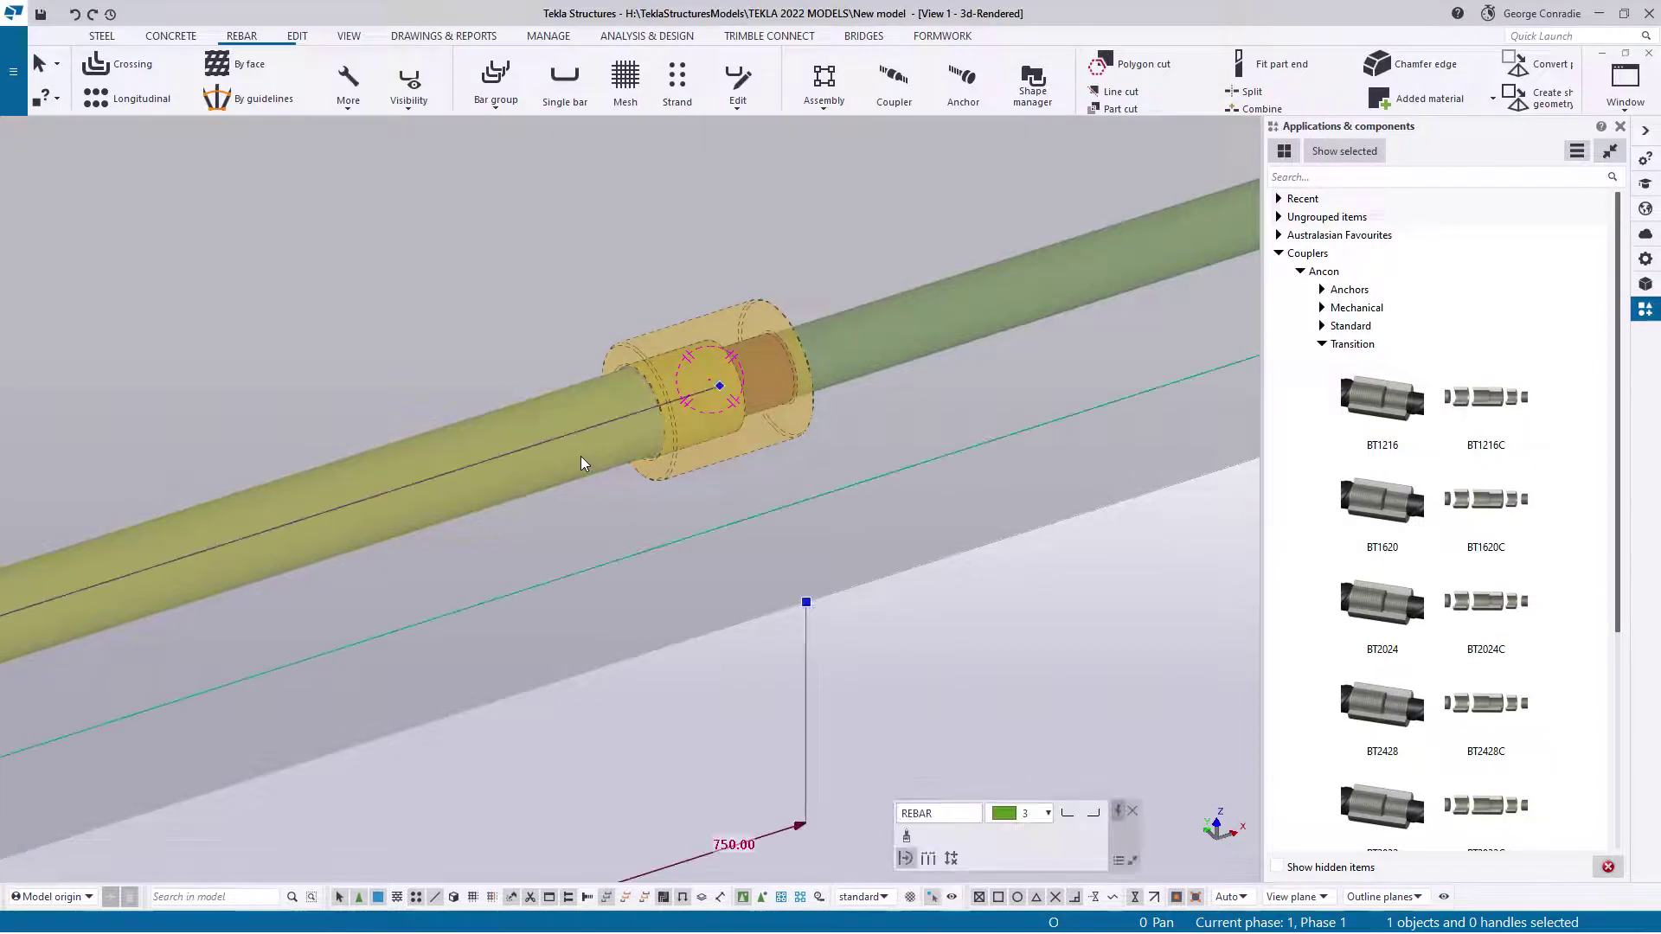
click(1644, 259)
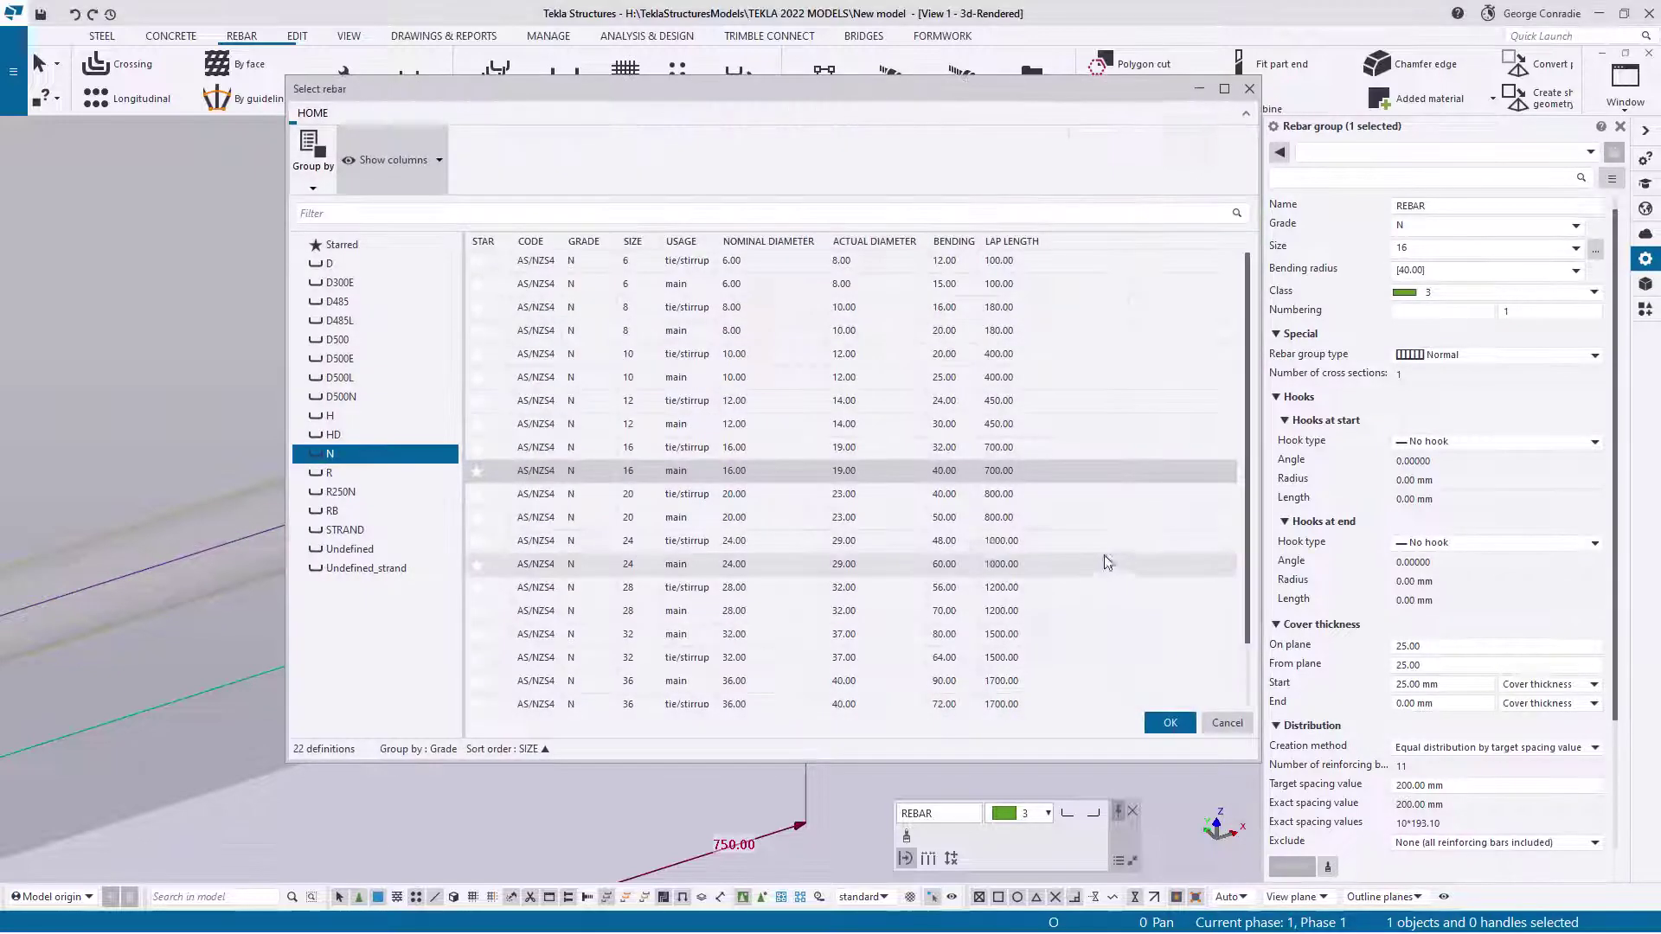
click(642, 564)
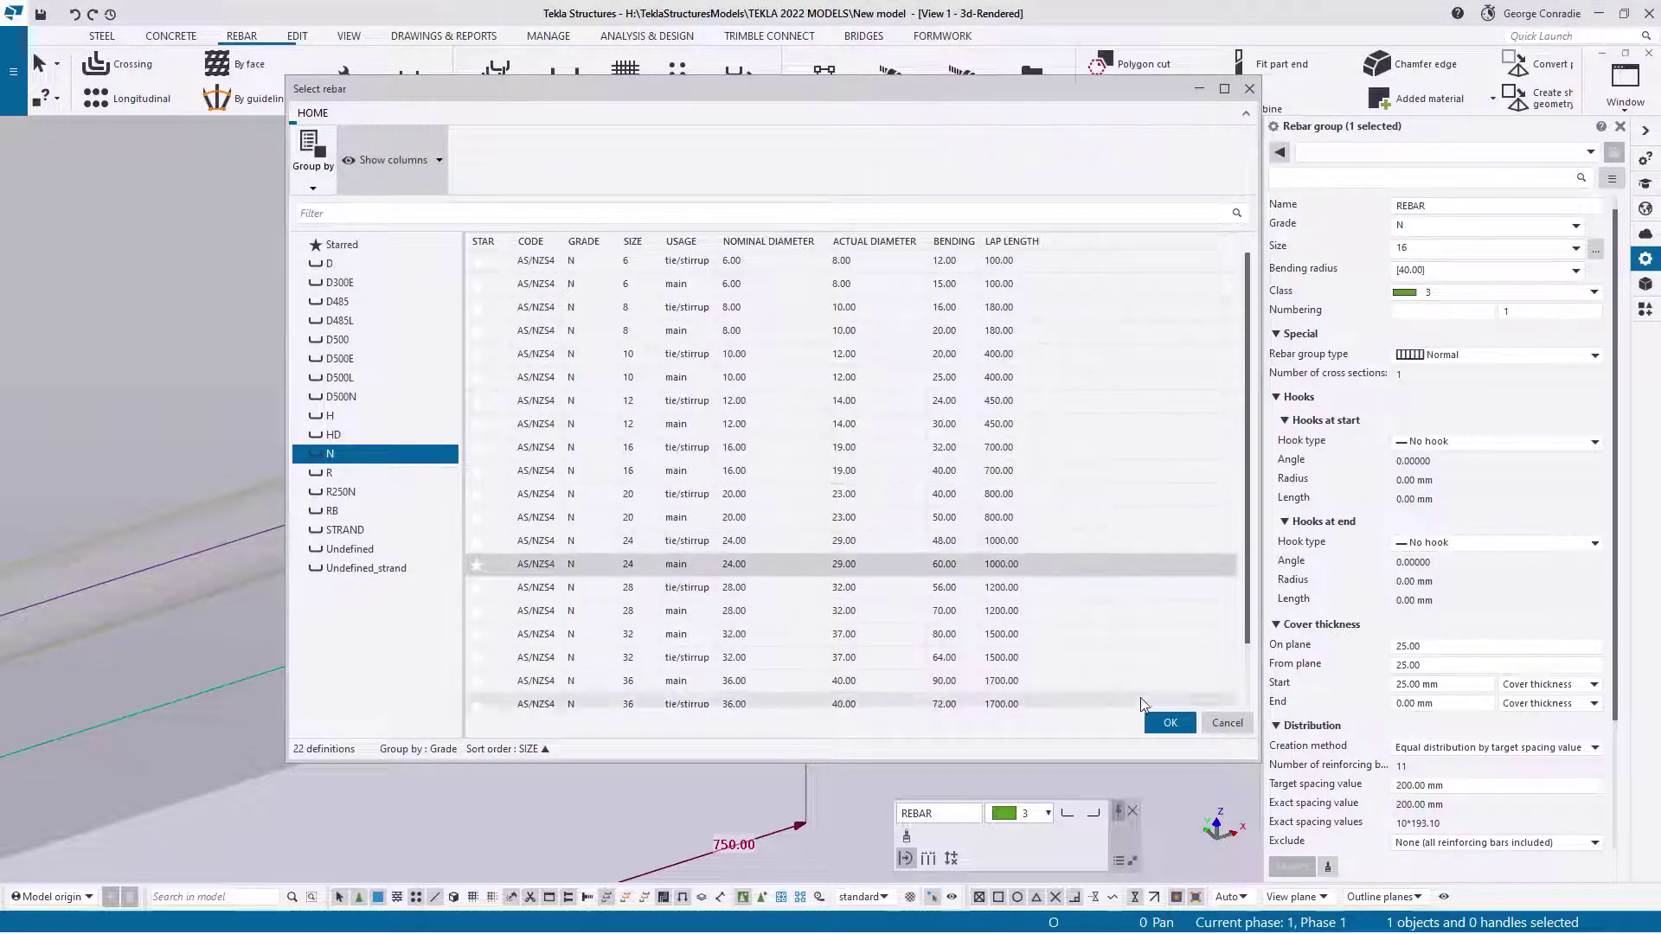
click(1170, 723)
click(1291, 866)
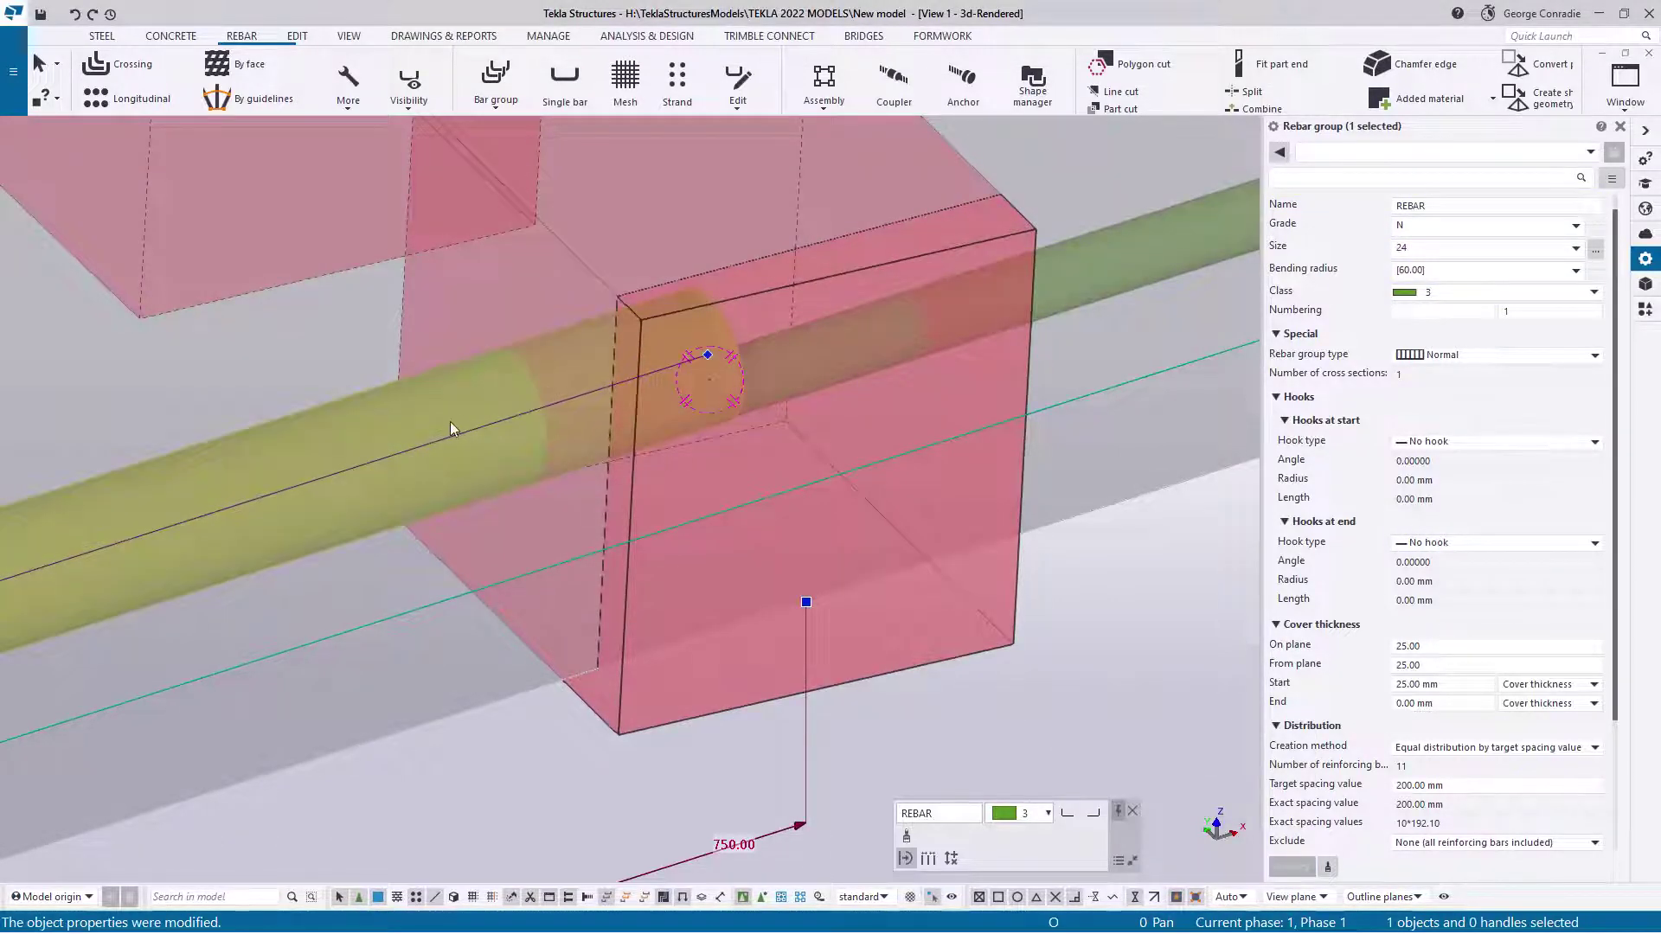
- Change the thinner rebar group on the other side of the coupler to grade N, size 20 main bars
click(1096, 266)
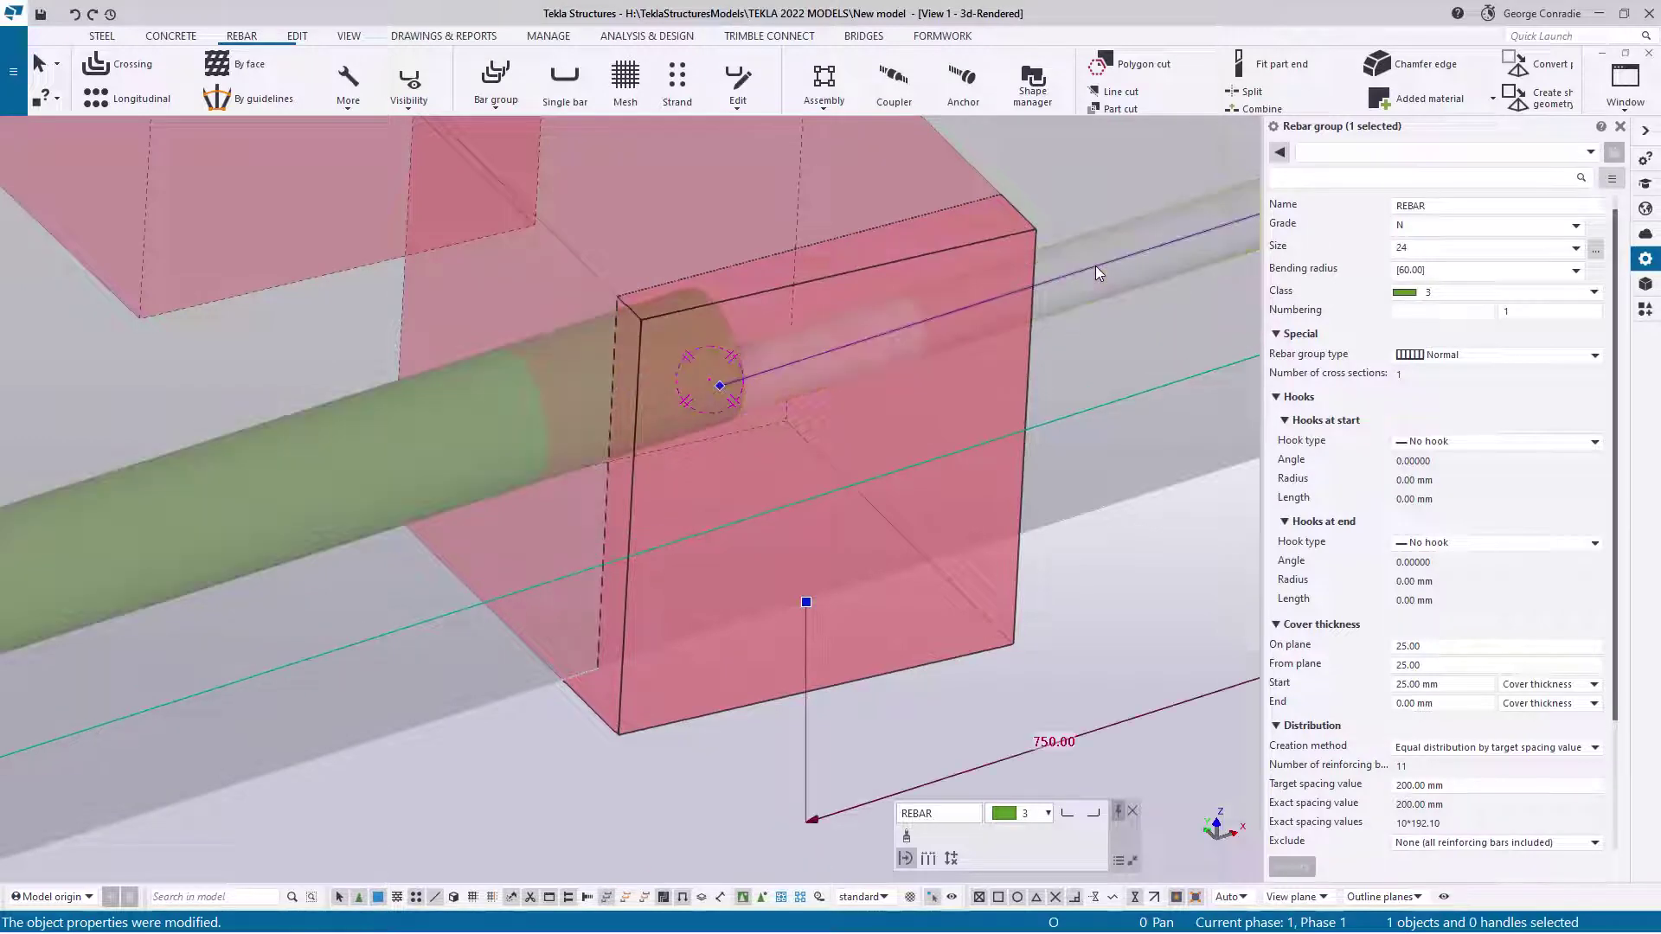
click(1594, 252)
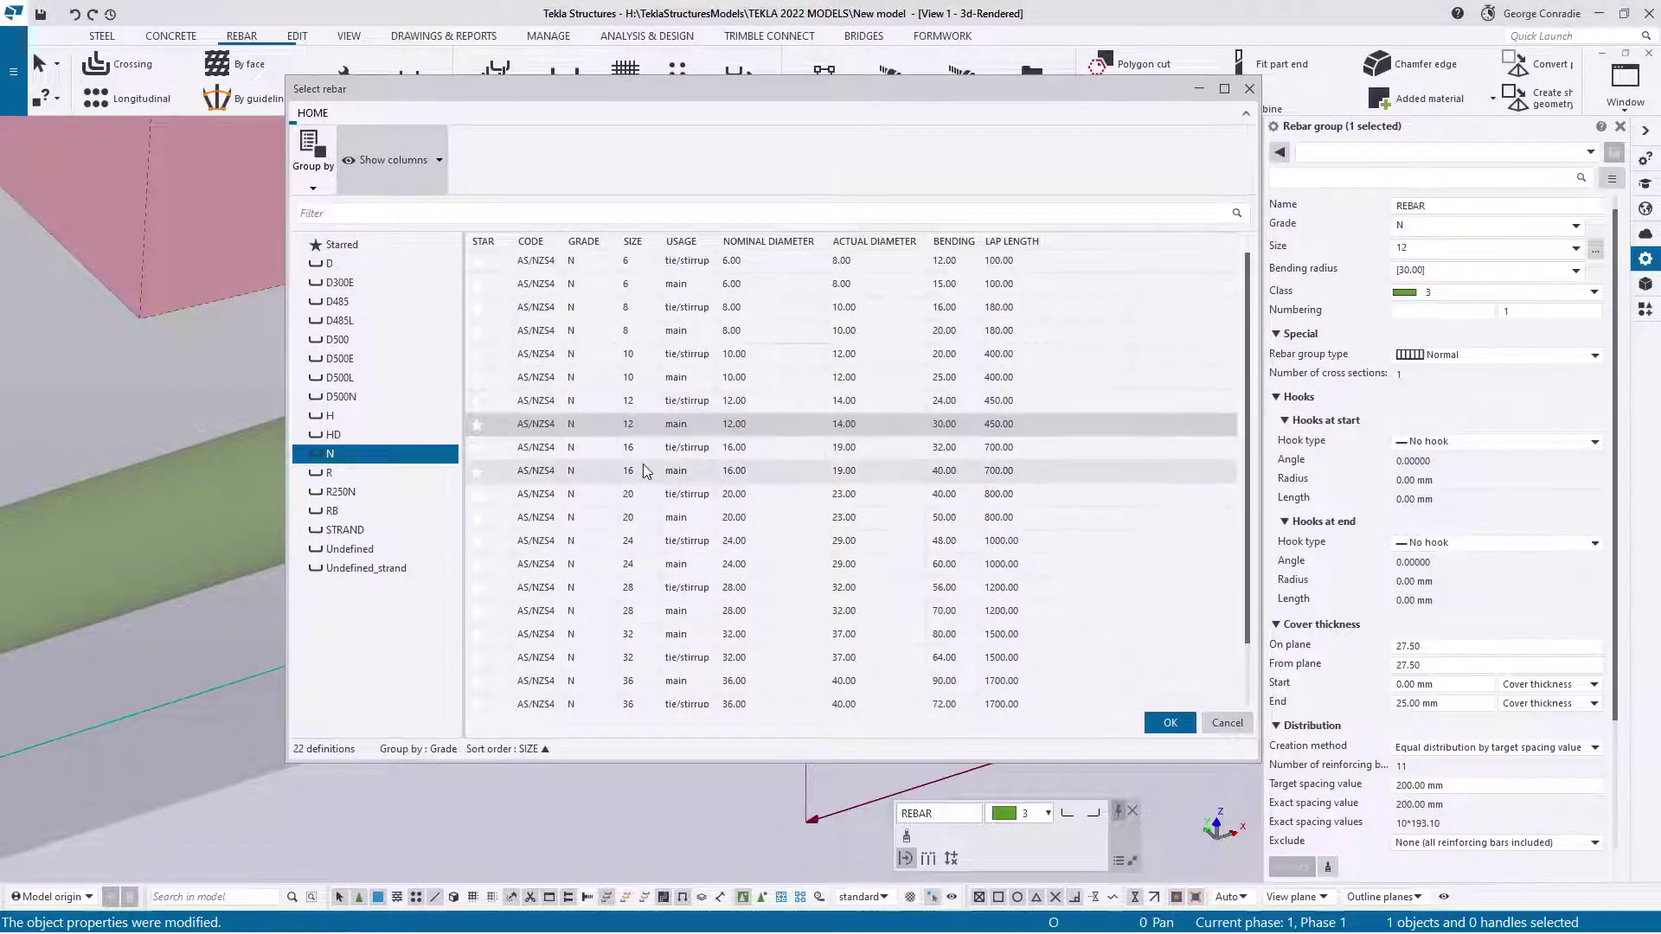
click(641, 518)
click(1168, 723)
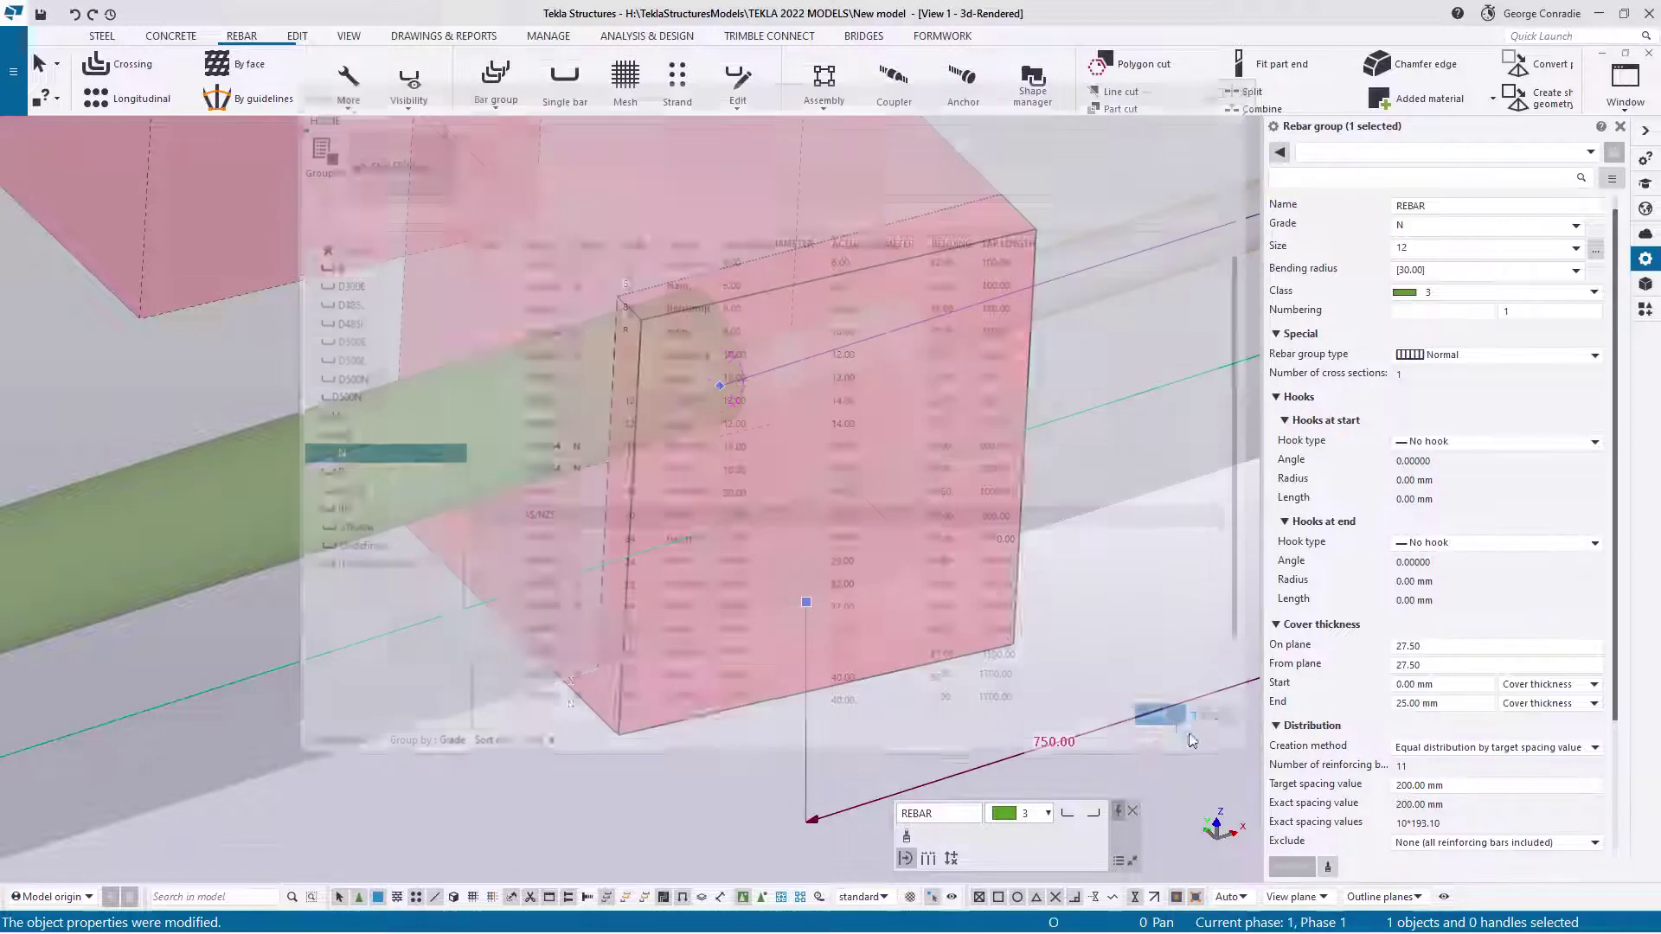
click(1291, 868)
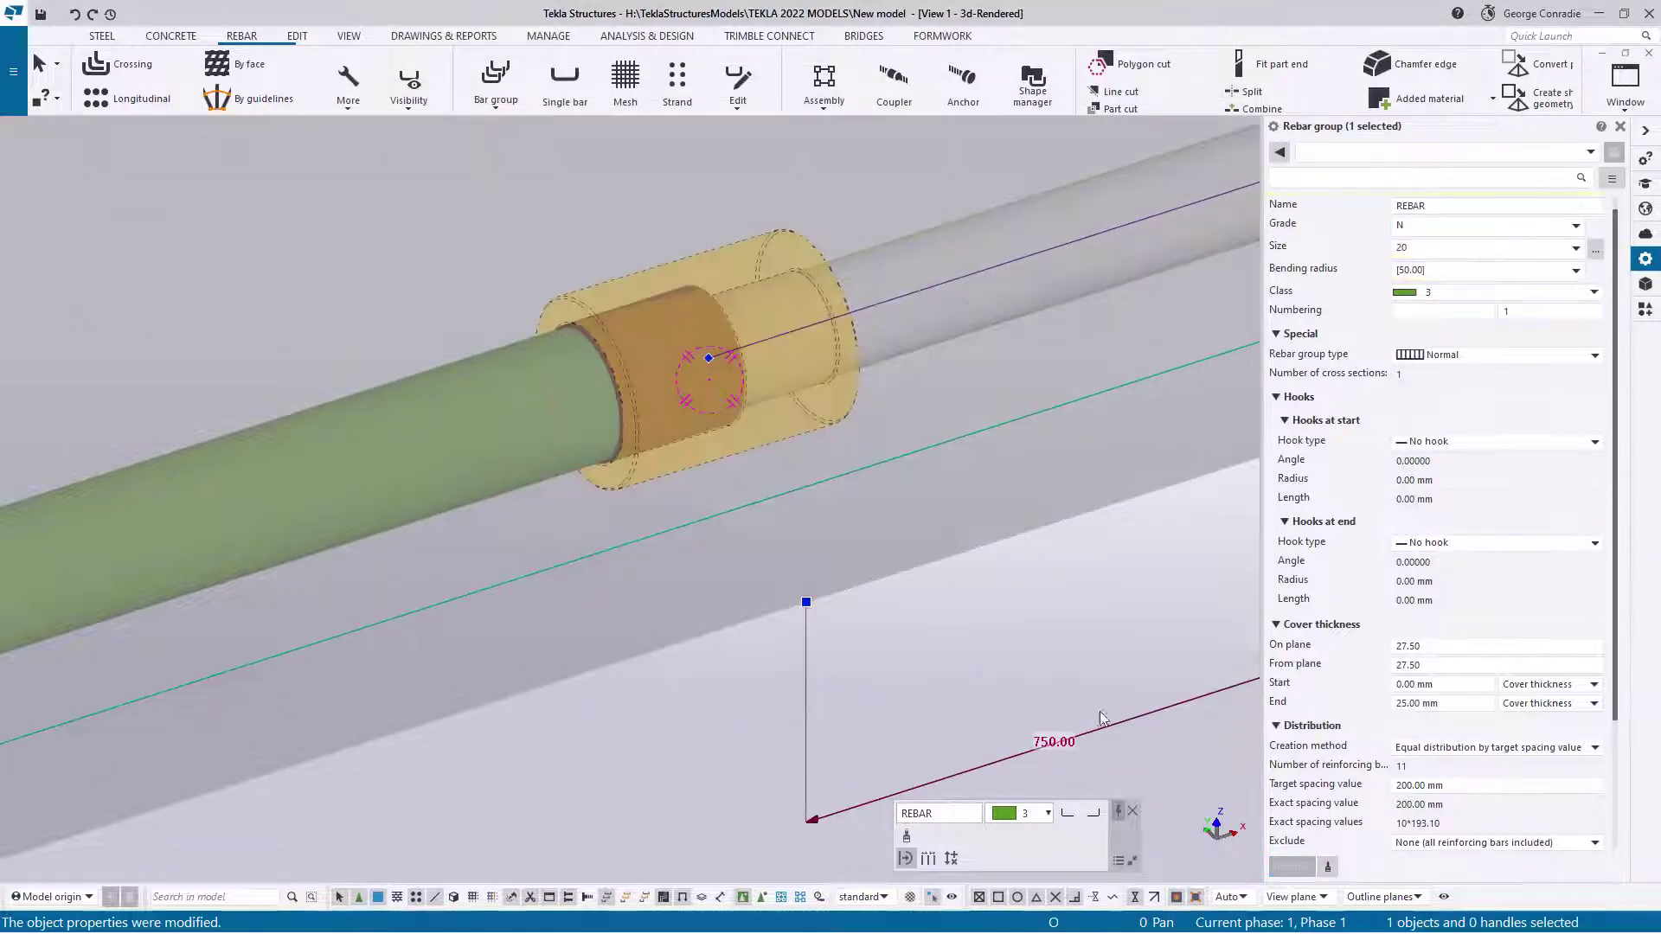
click(1041, 632)
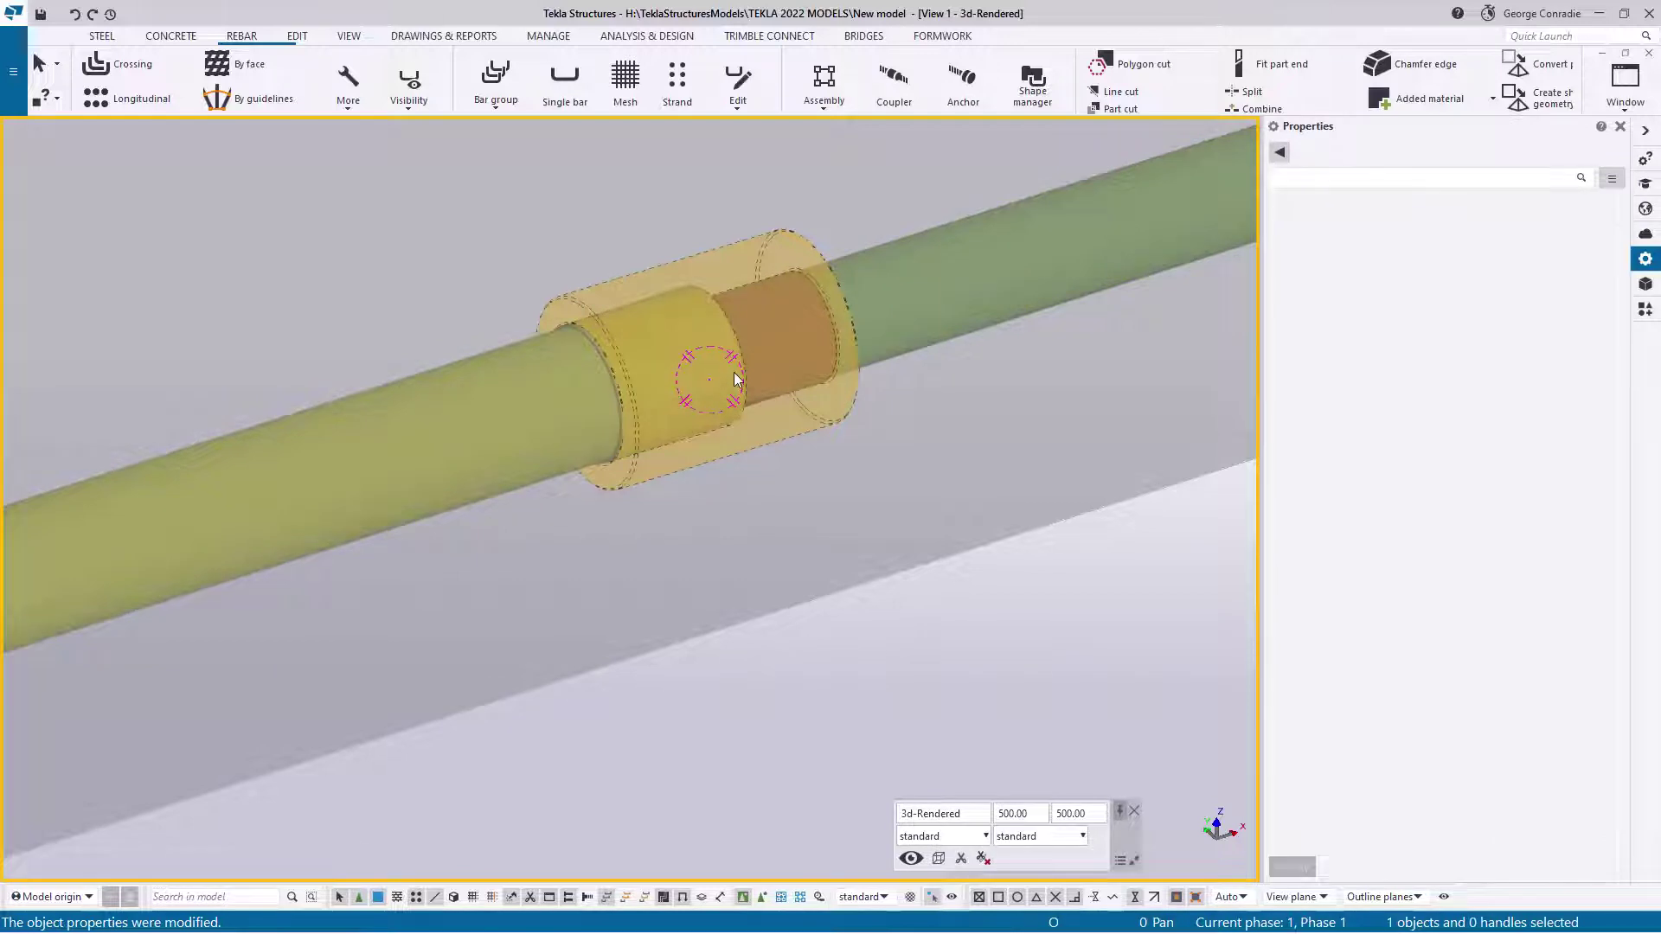
- Inspect the transition coupler between the two rebar groups and the bar size change at the splitter in the rebar set
ctrl+middle_drag(736, 370, 1382, 418)
scroll(1017, 514, down, 2)
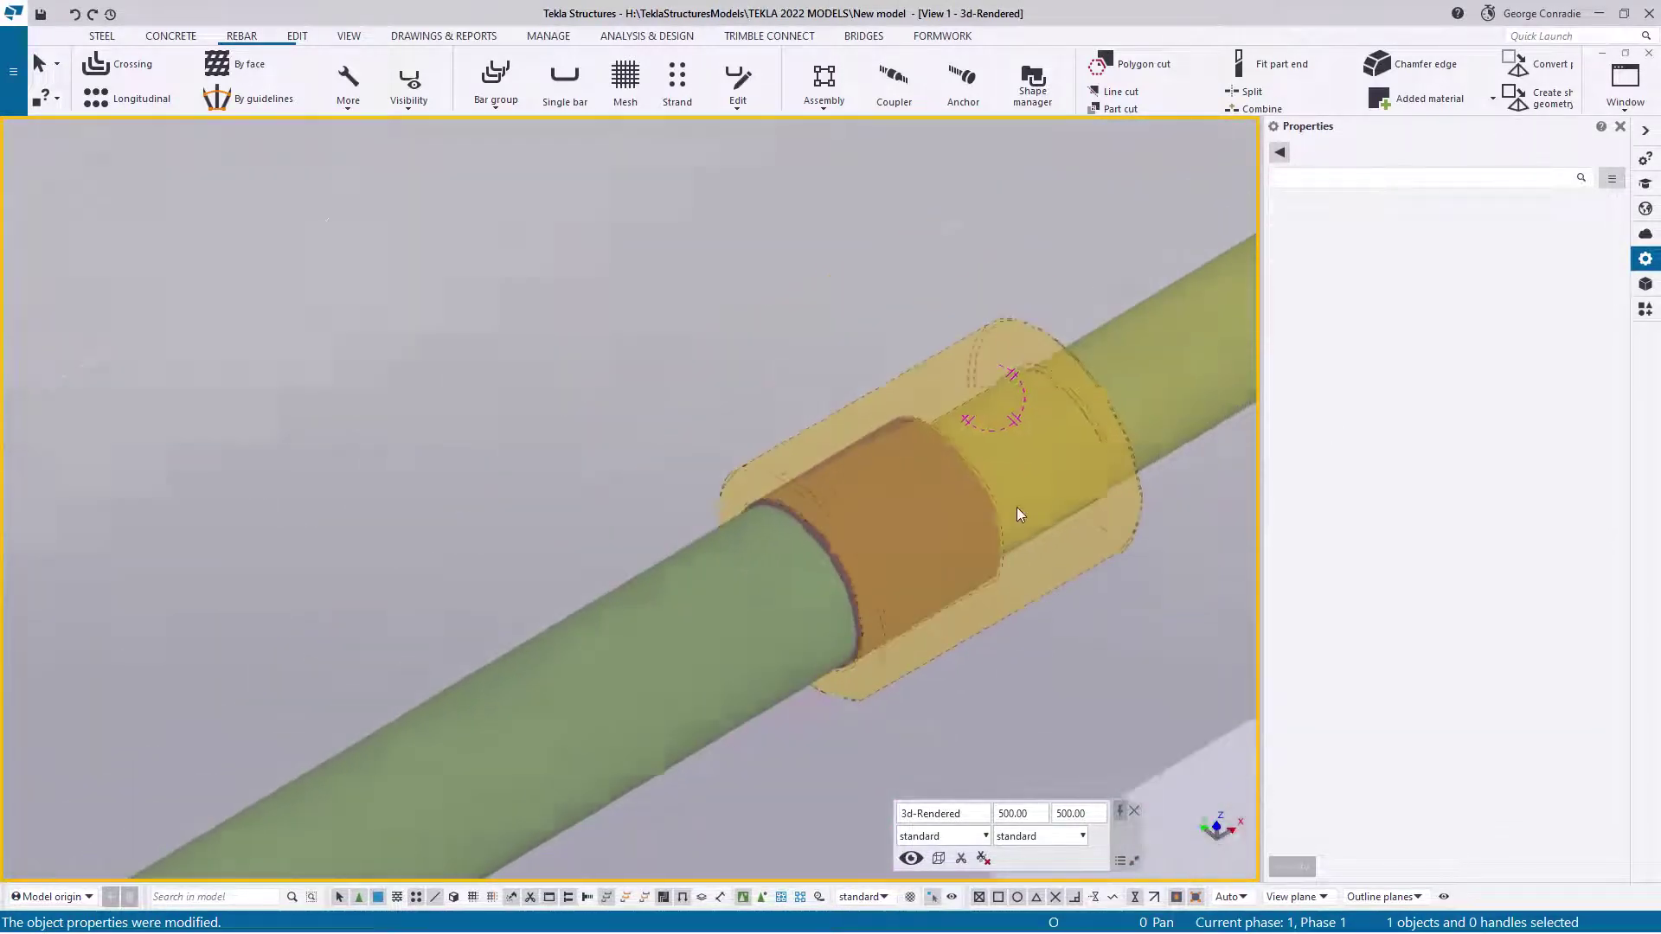
scroll(1017, 514, down, 8)
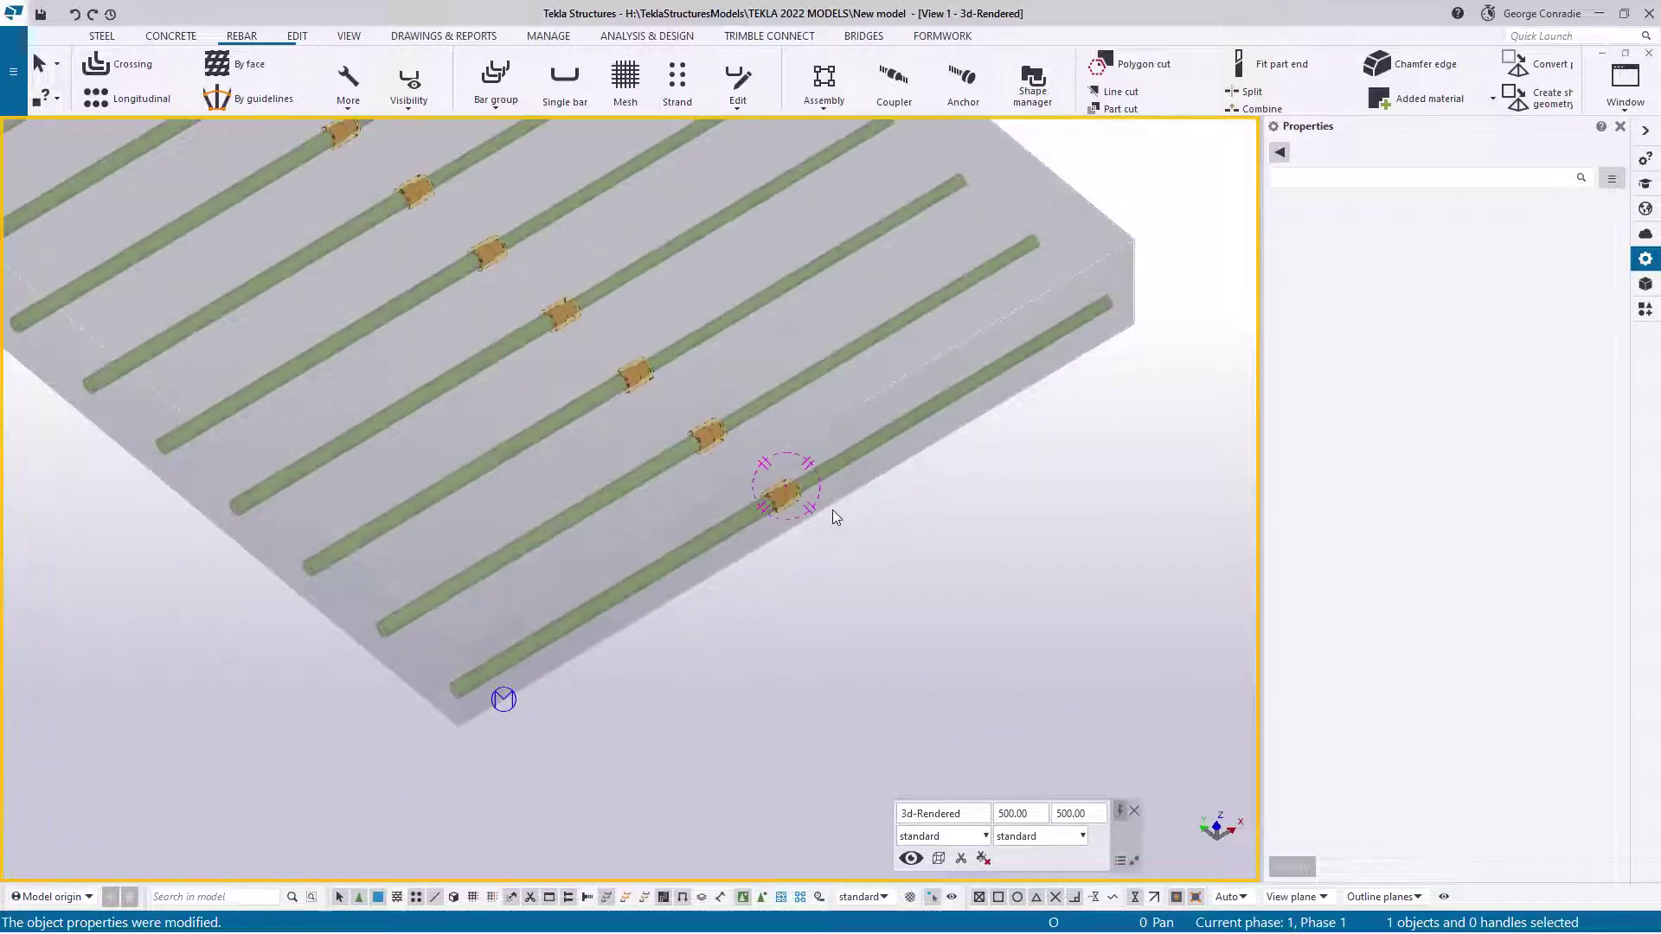
scroll(834, 517, down, 6)
scroll(865, 381, up, 10)
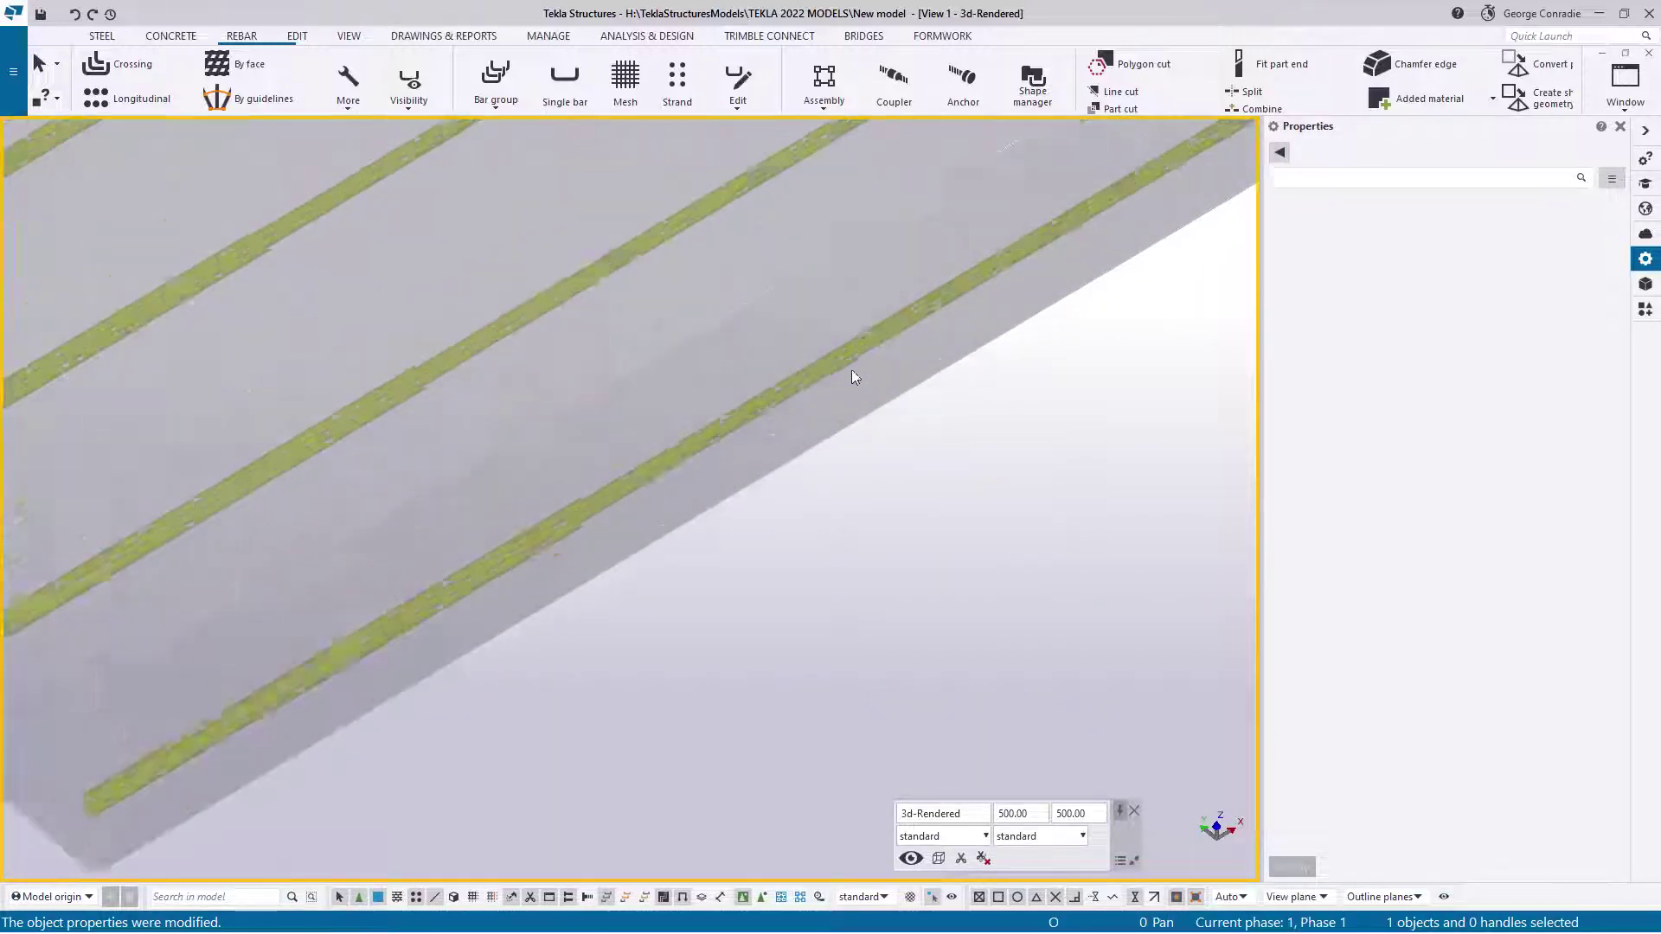
middle_drag(526, 543, 353, 479)
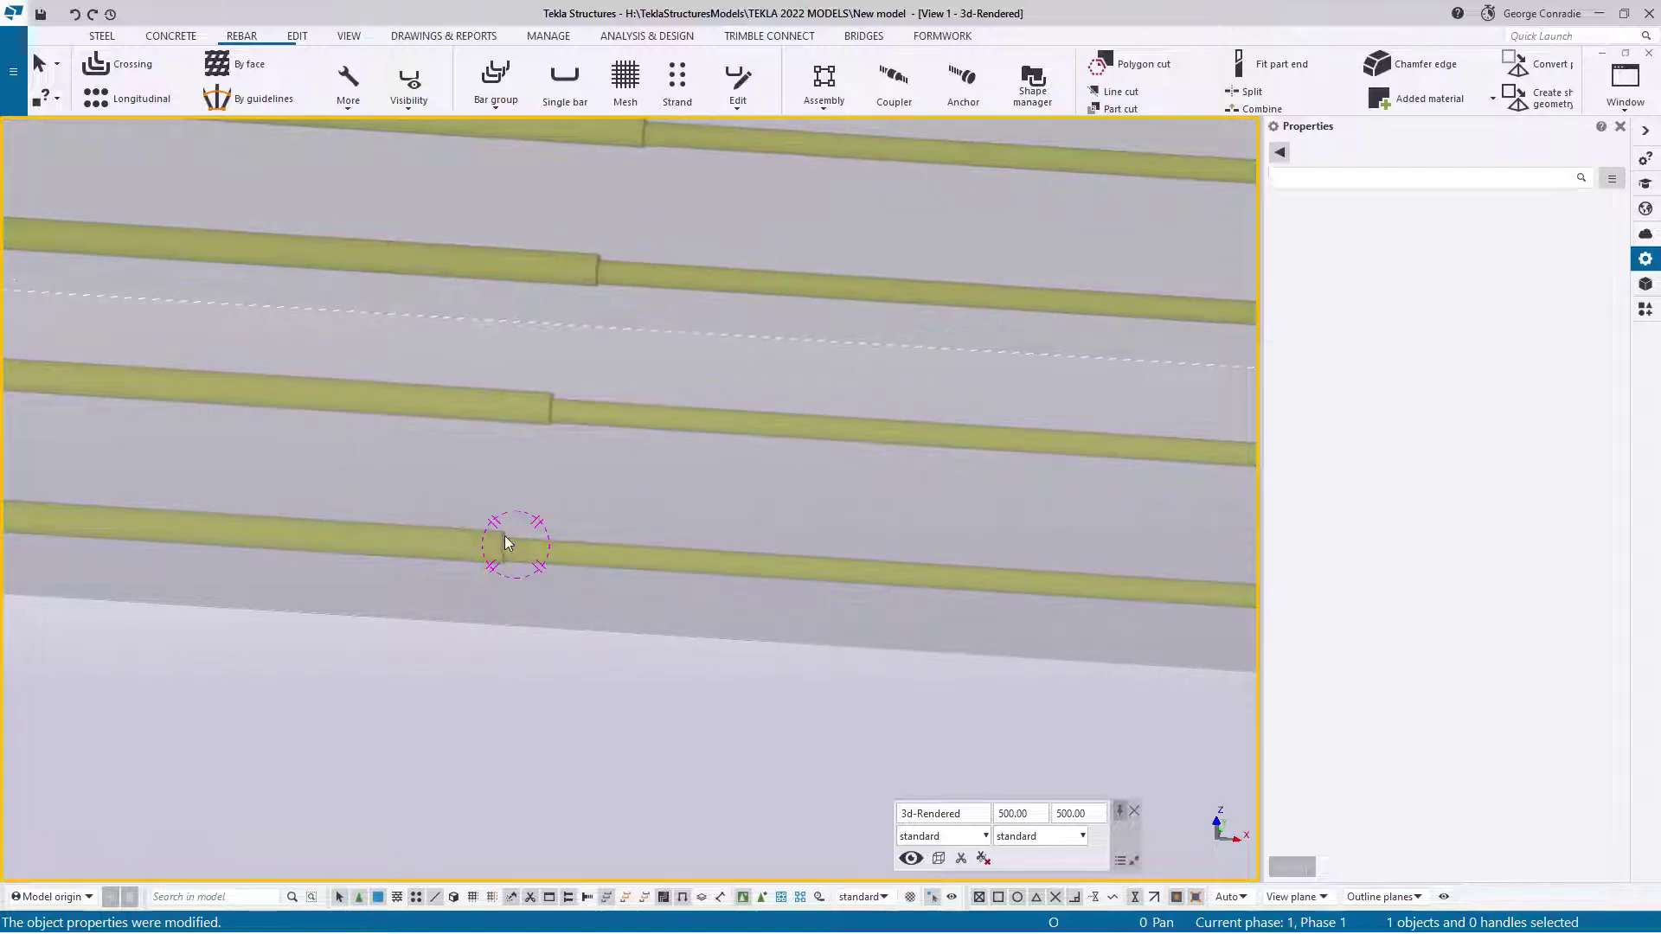
click(452, 548)
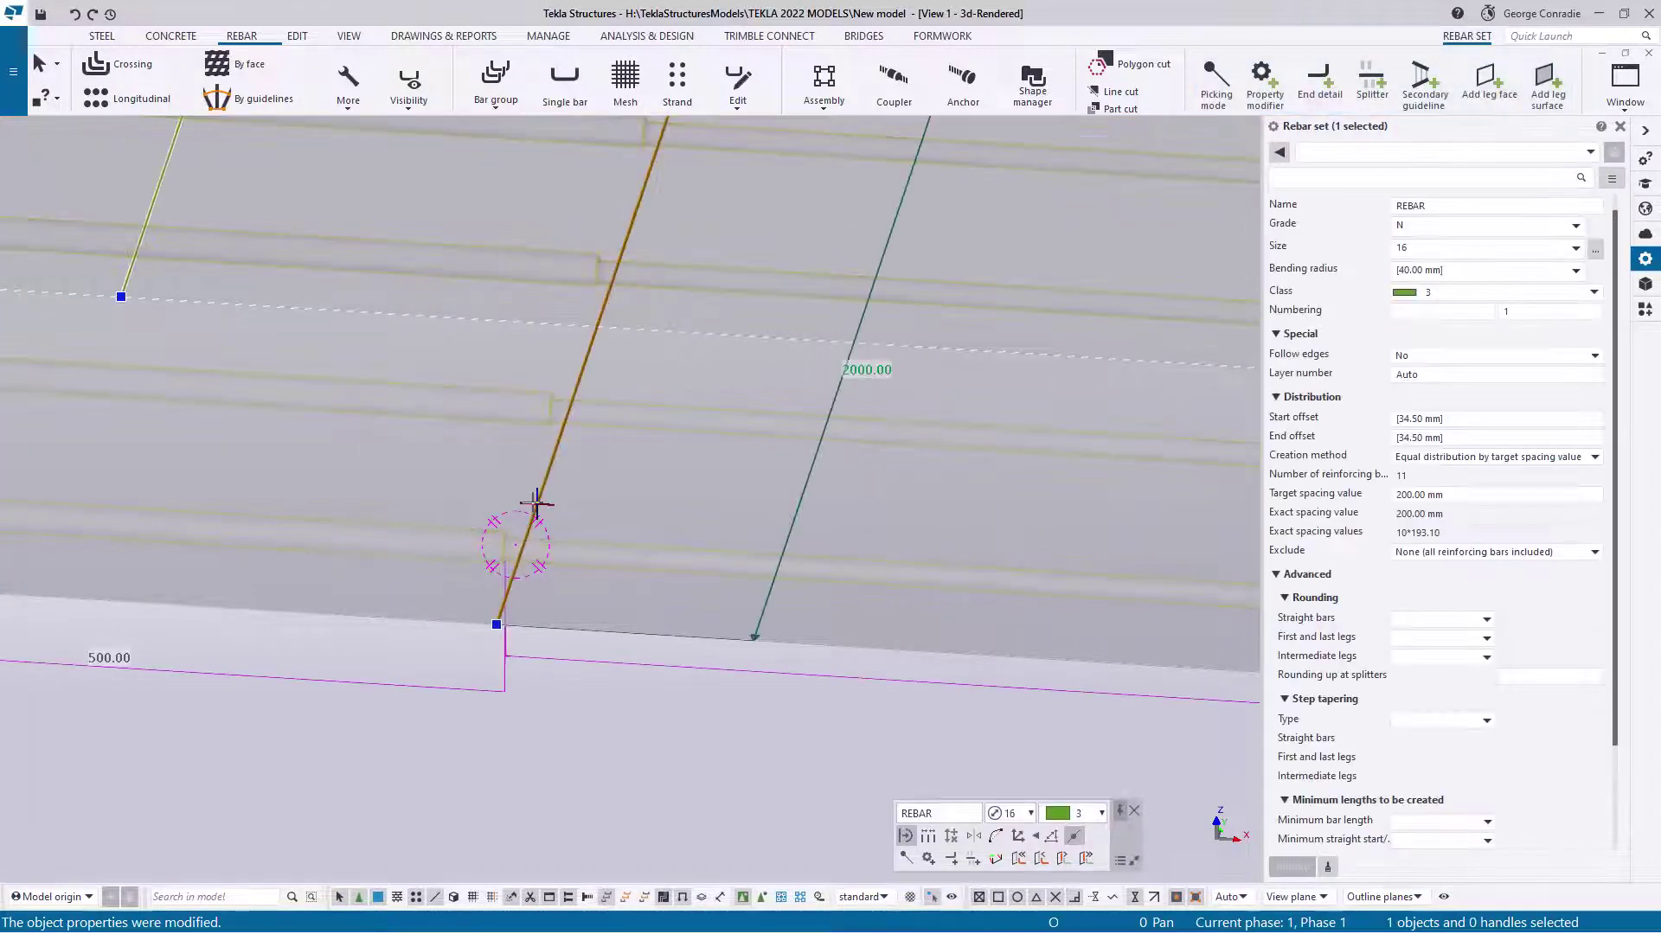
mouse_move(542, 497)
ctrl+middle_down()
mouse_move(490, 523)
mouse_move(496, 491)
mouse_move(393, 418)
mouse_move(386, 367)
mouse_move(252, 360)
mouse_move(211, 378)
mouse_move(485, 441)
mouse_move(548, 502)
ctrl+middle_up()
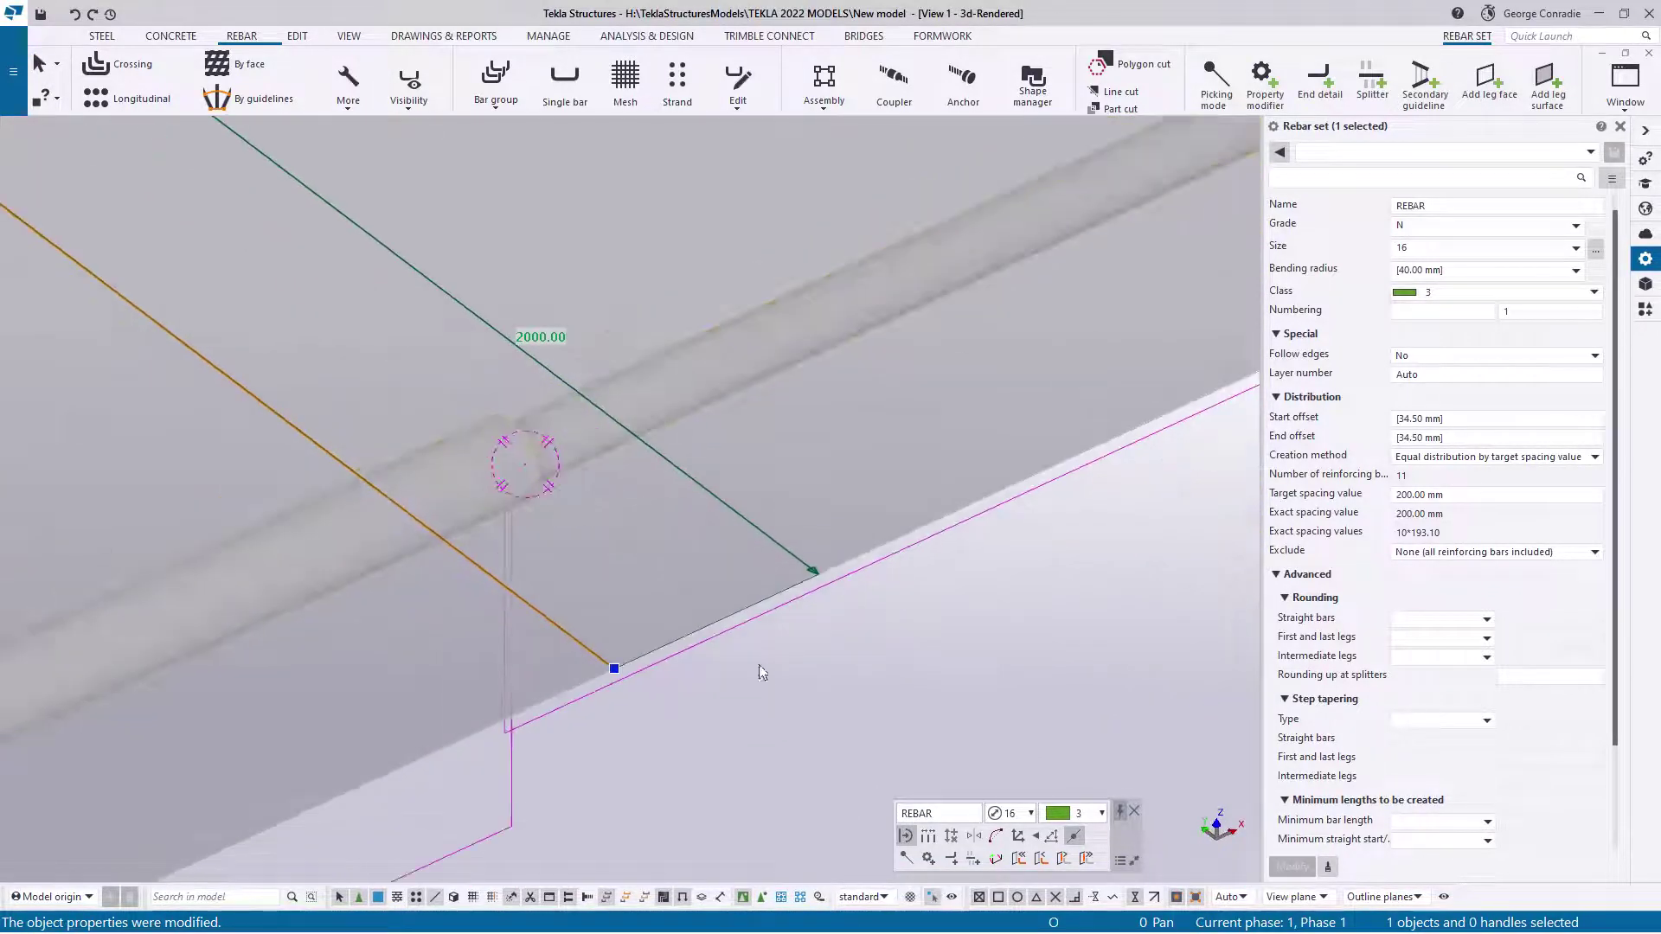
click(760, 667)
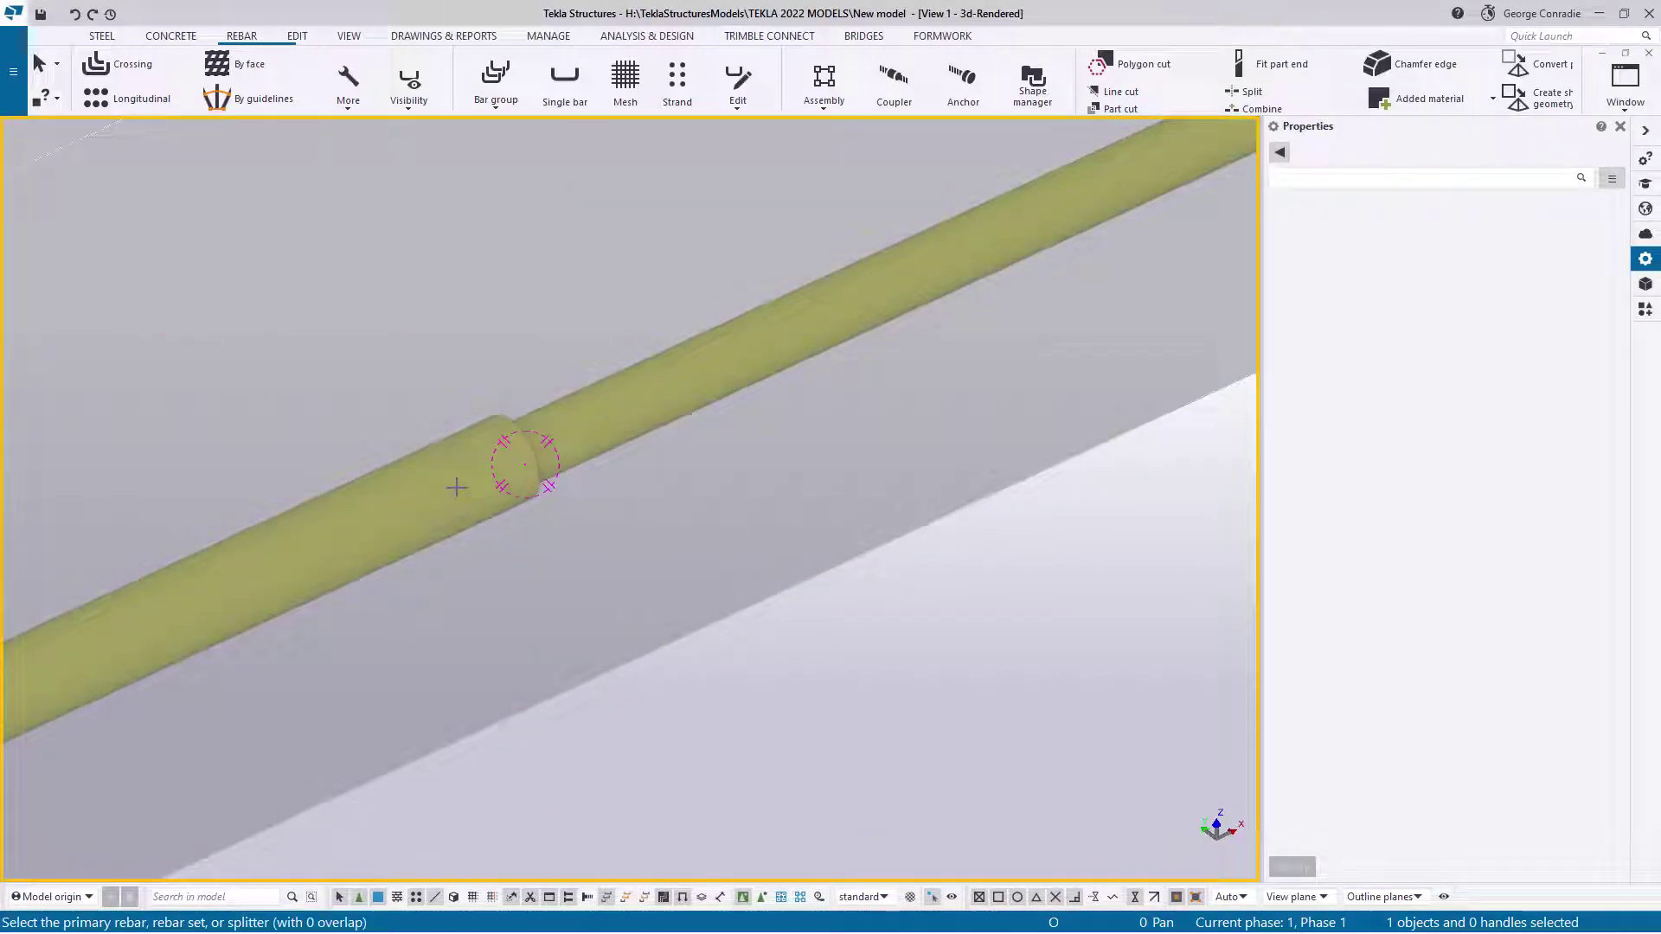
scroll(460, 472, down, 3)
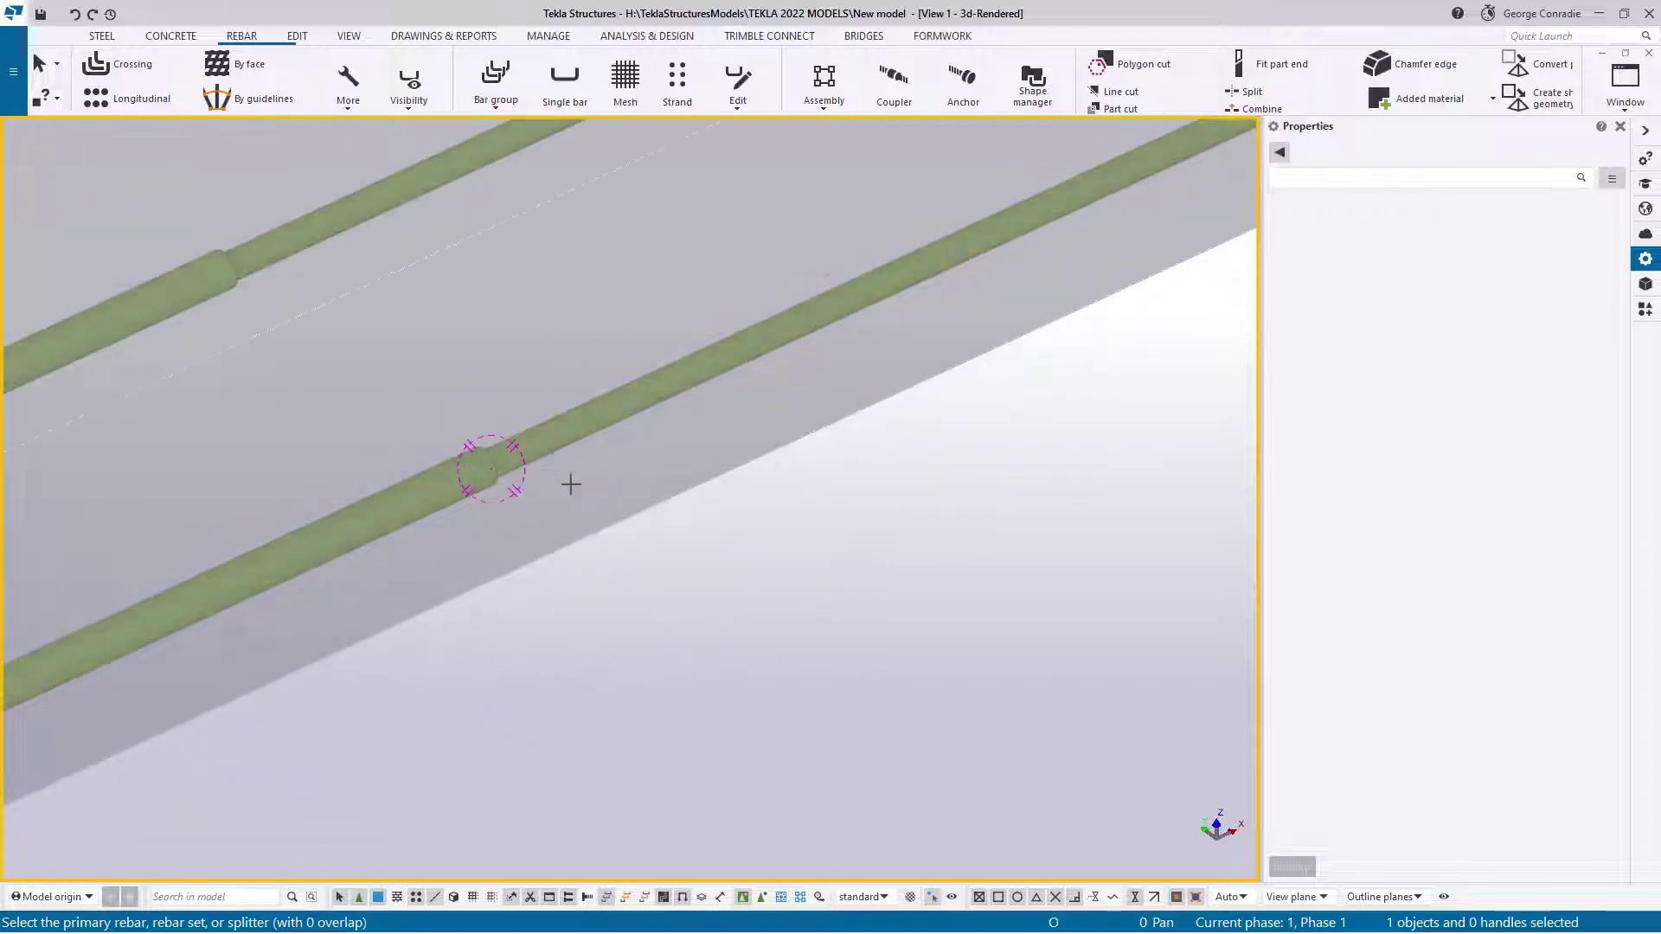
middle_drag(571, 482, 711, 501)
click(689, 525)
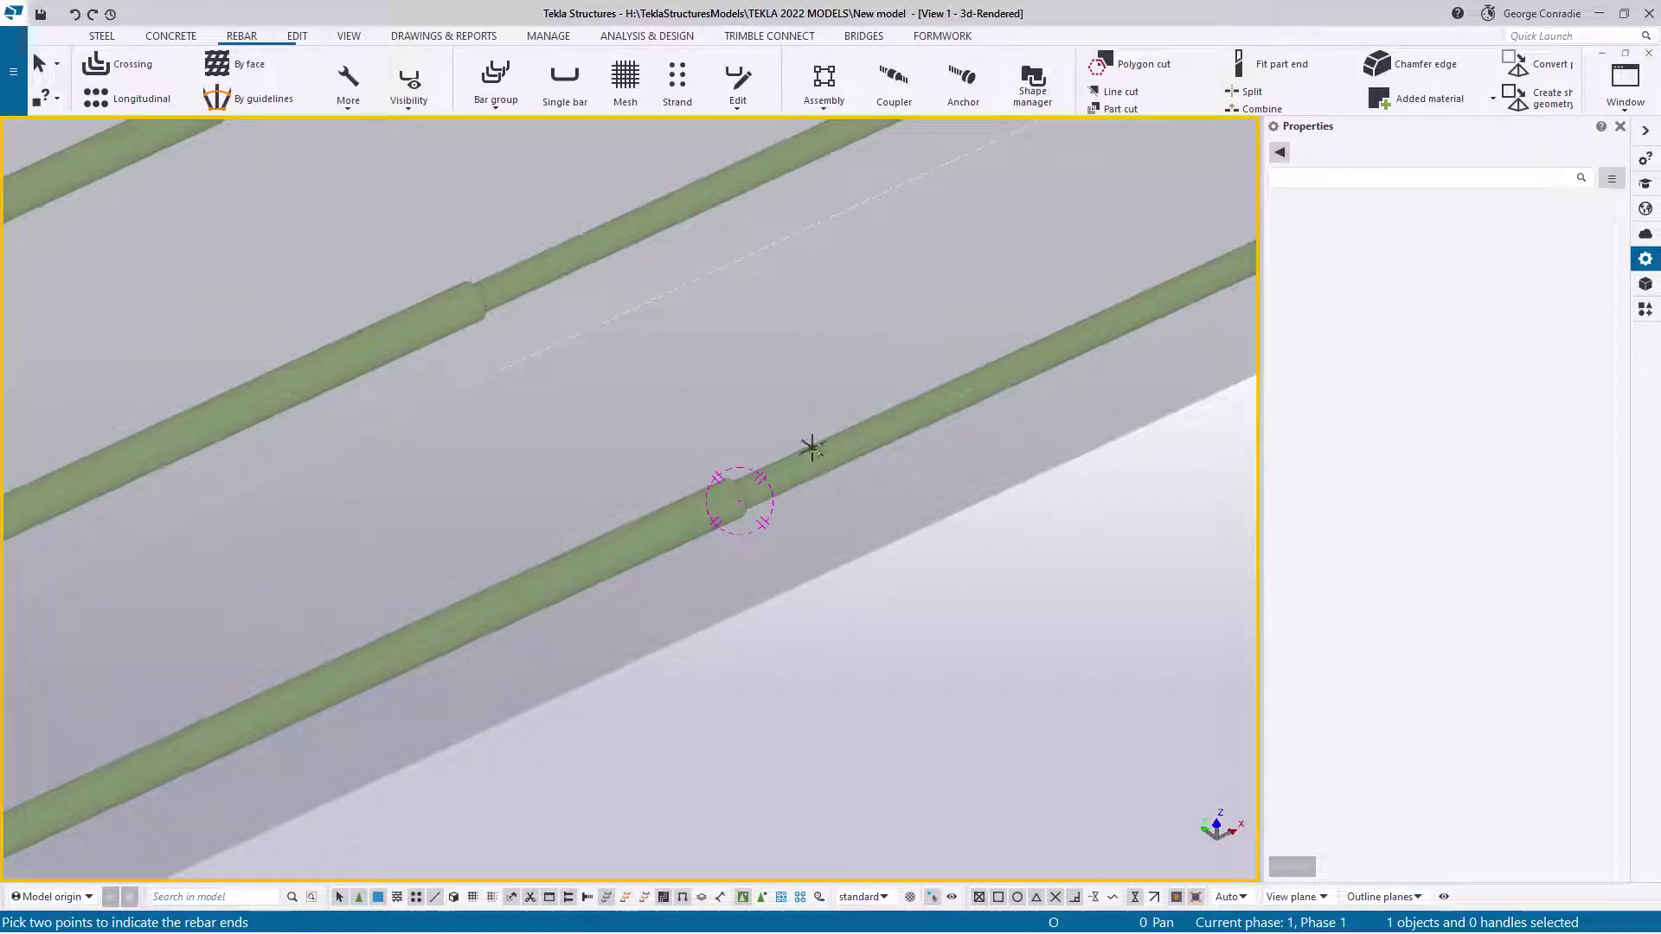
right_click(806, 362)
click(856, 383)
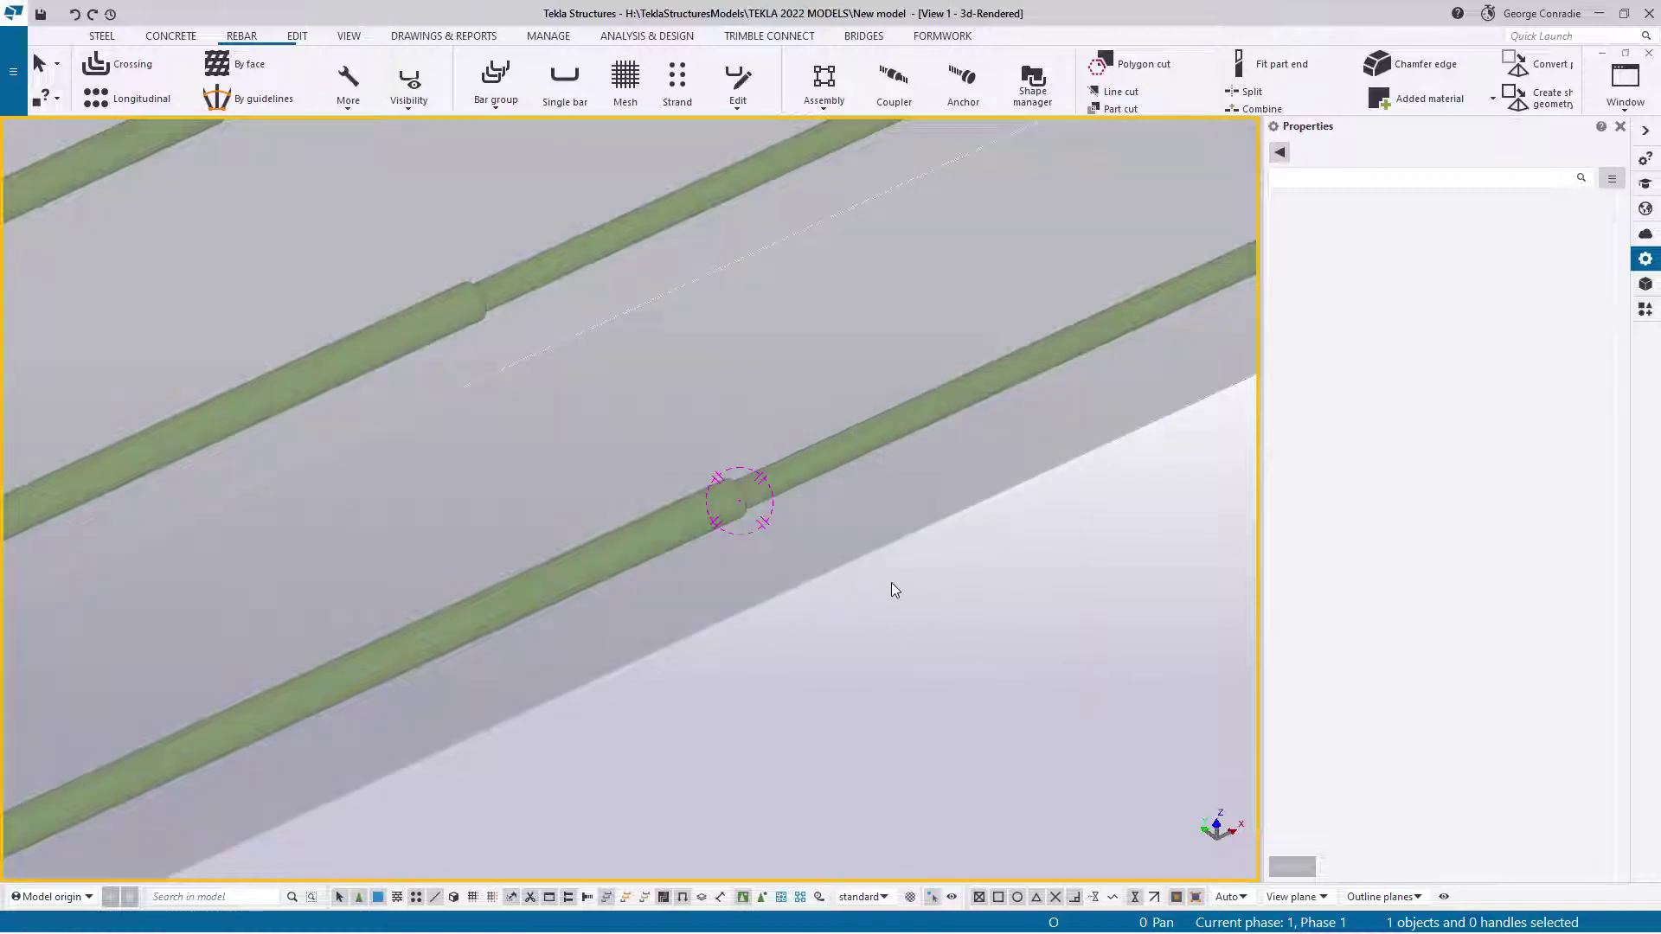
- Create transition couplers at the rebar set's splitter with the thicker bar side as primary, and end the command
click(863, 450)
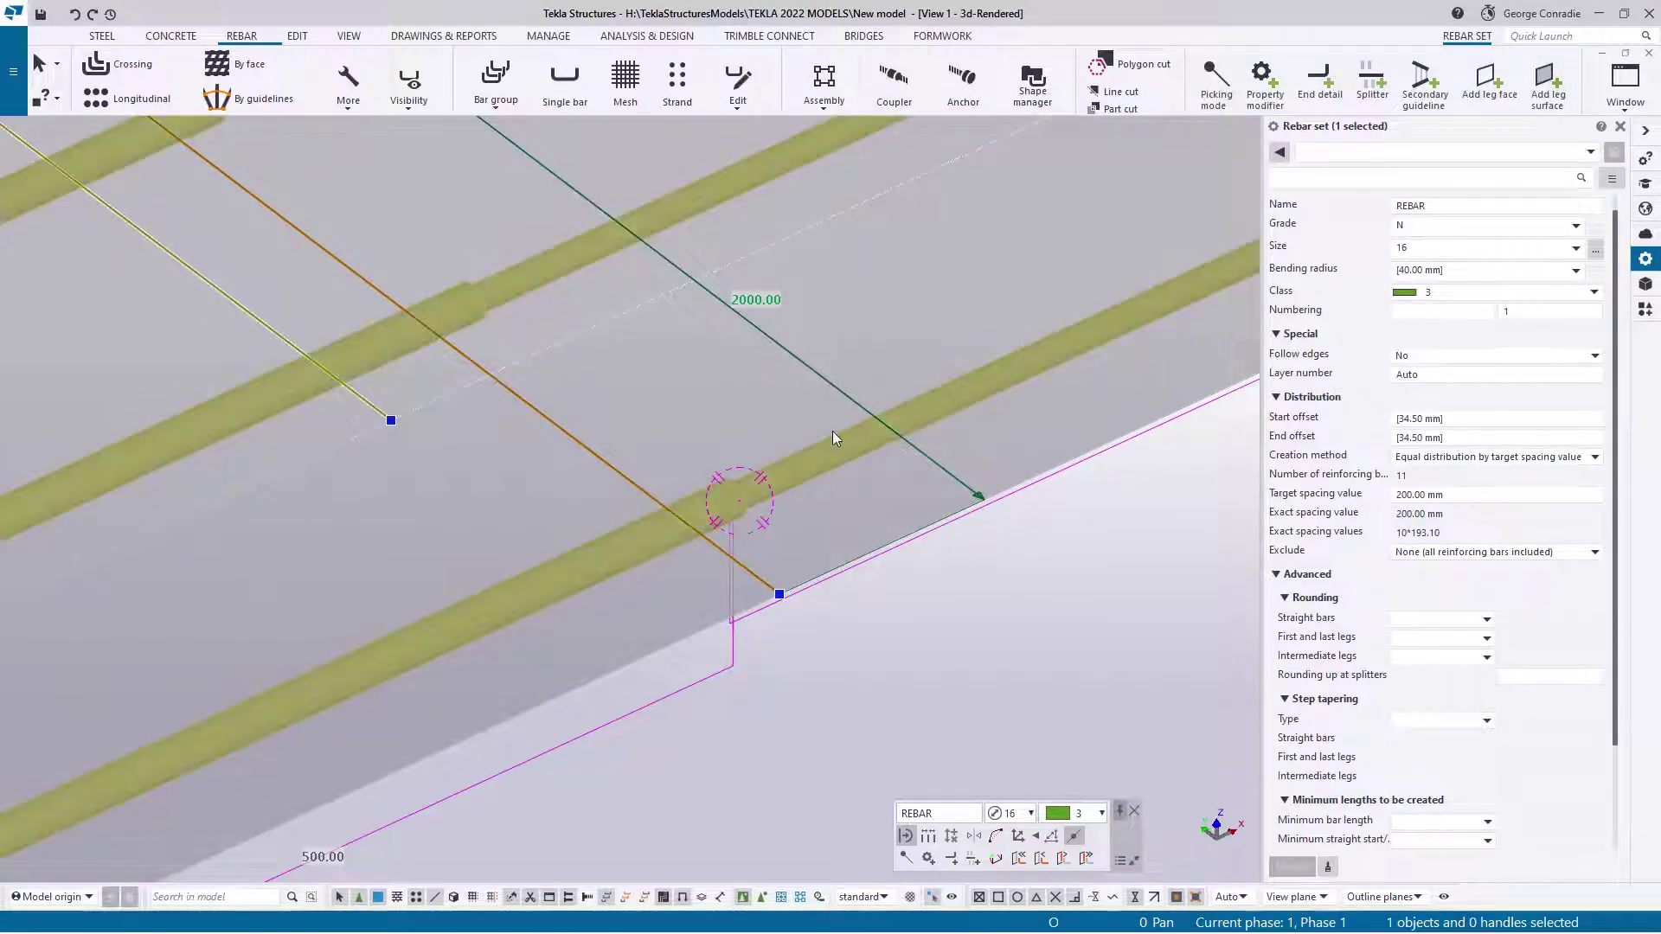
click(896, 87)
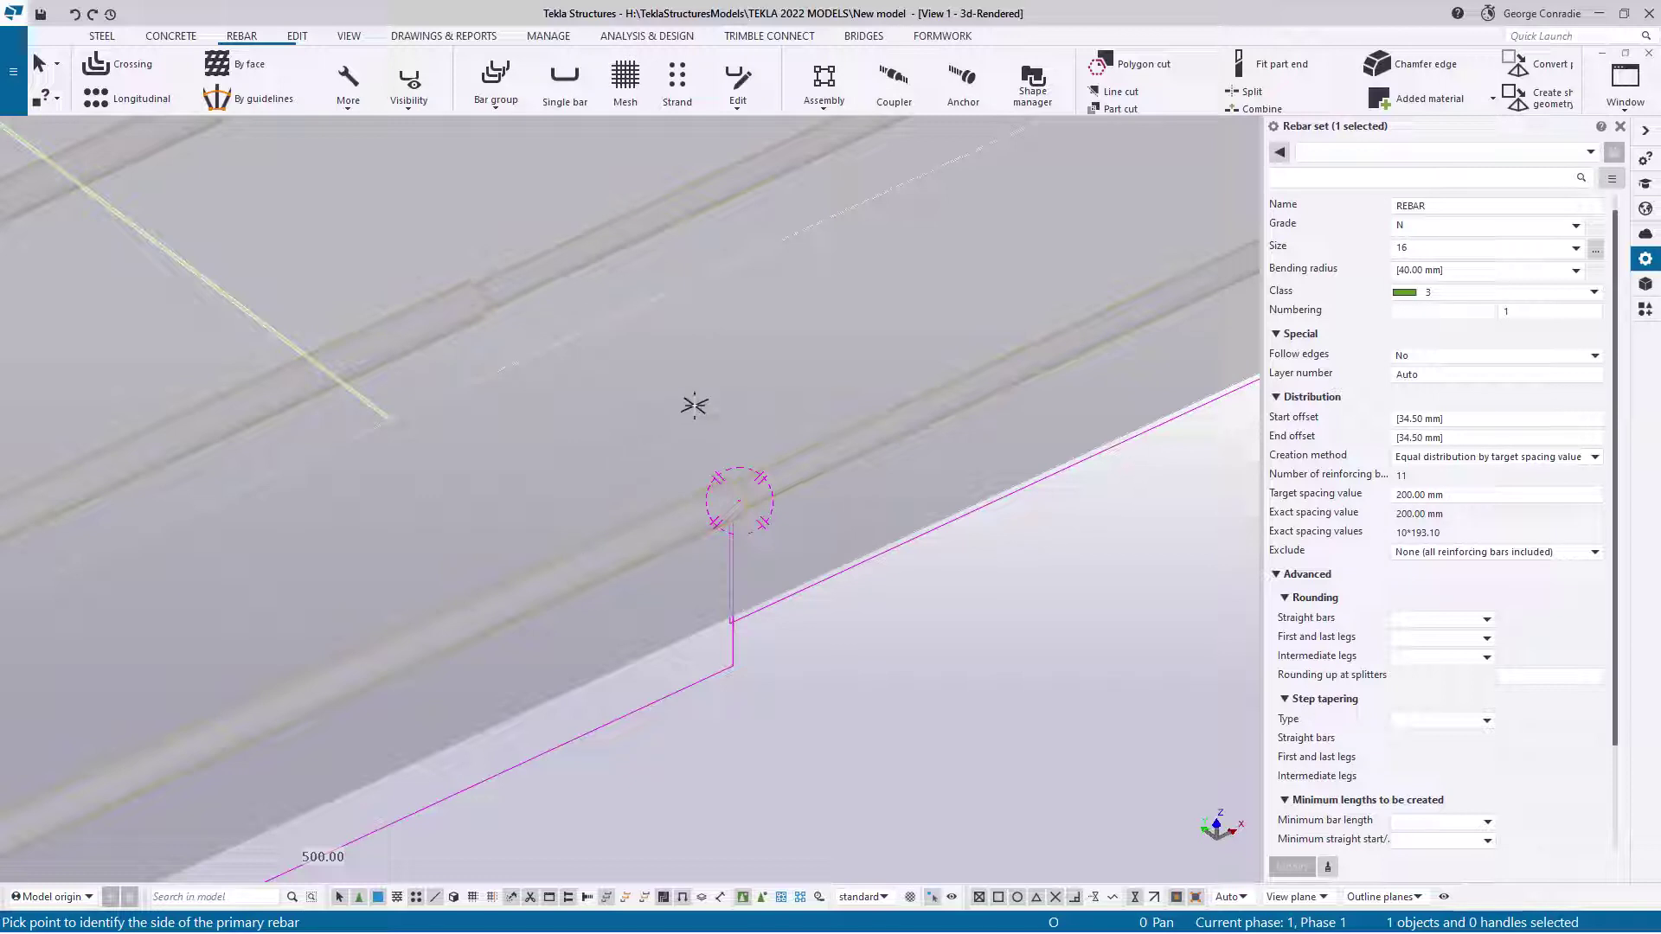
click(609, 557)
right_click(853, 685)
right_click(922, 401)
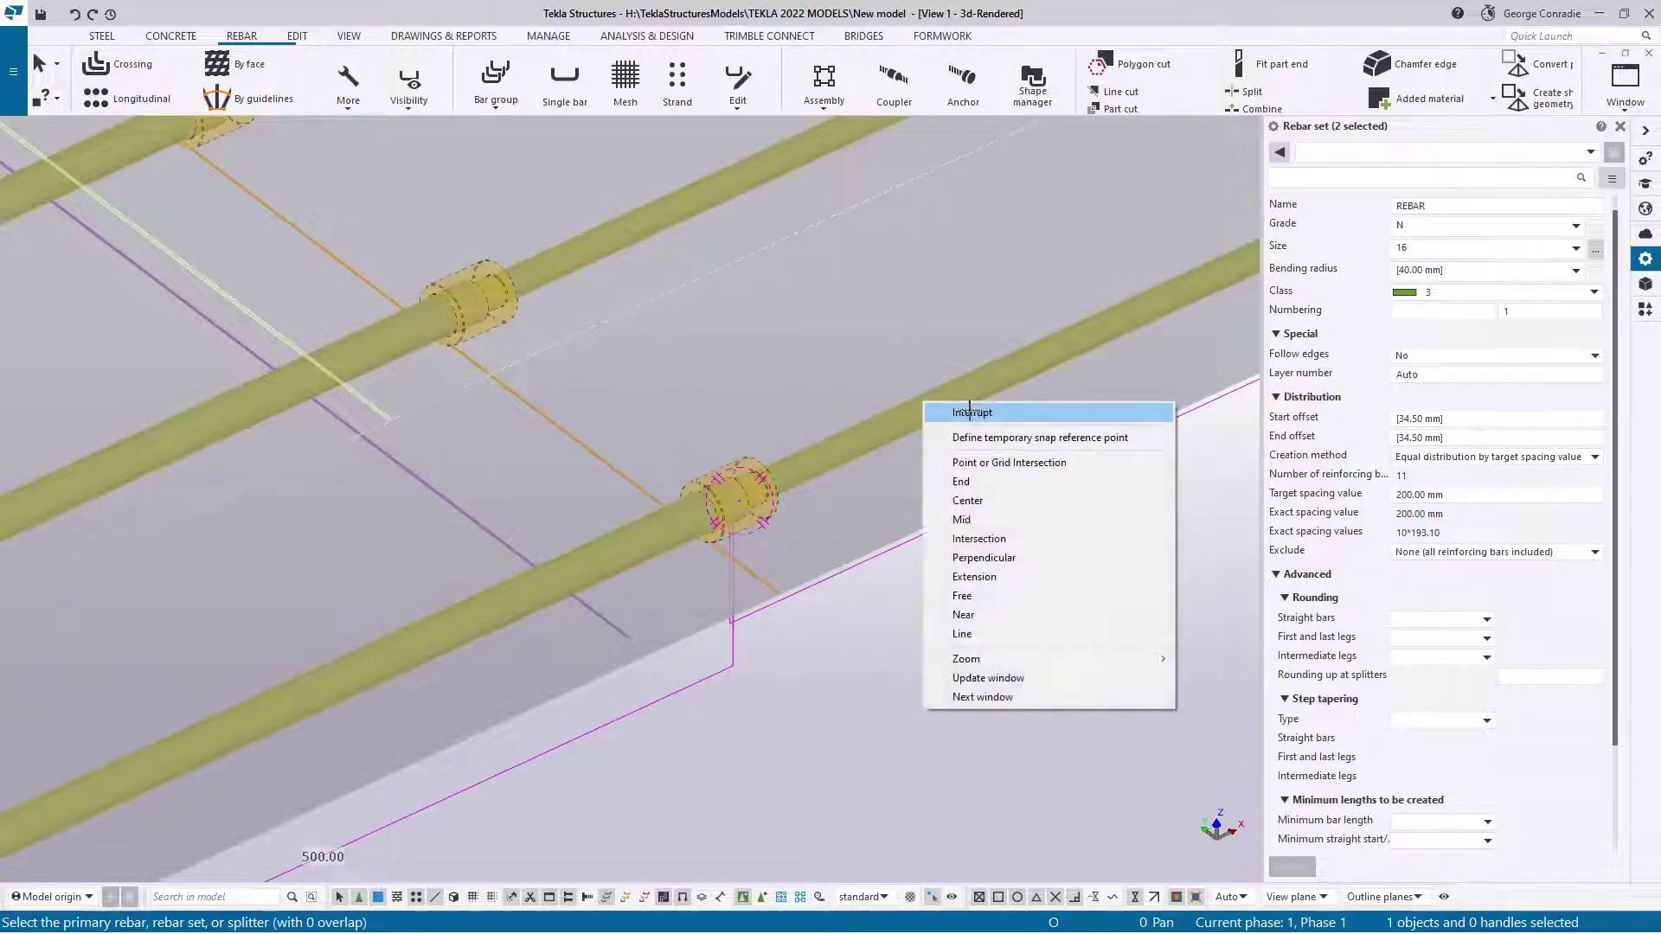
click(970, 412)
- Examine the new transition couplers on the rebar set from both sides, checking how the thicker and thinner bars meet inside
scroll(738, 477, up, 6)
middle_drag(751, 482, 345, 411)
scroll(661, 597, down, 3)
scroll(671, 576, up, 6)
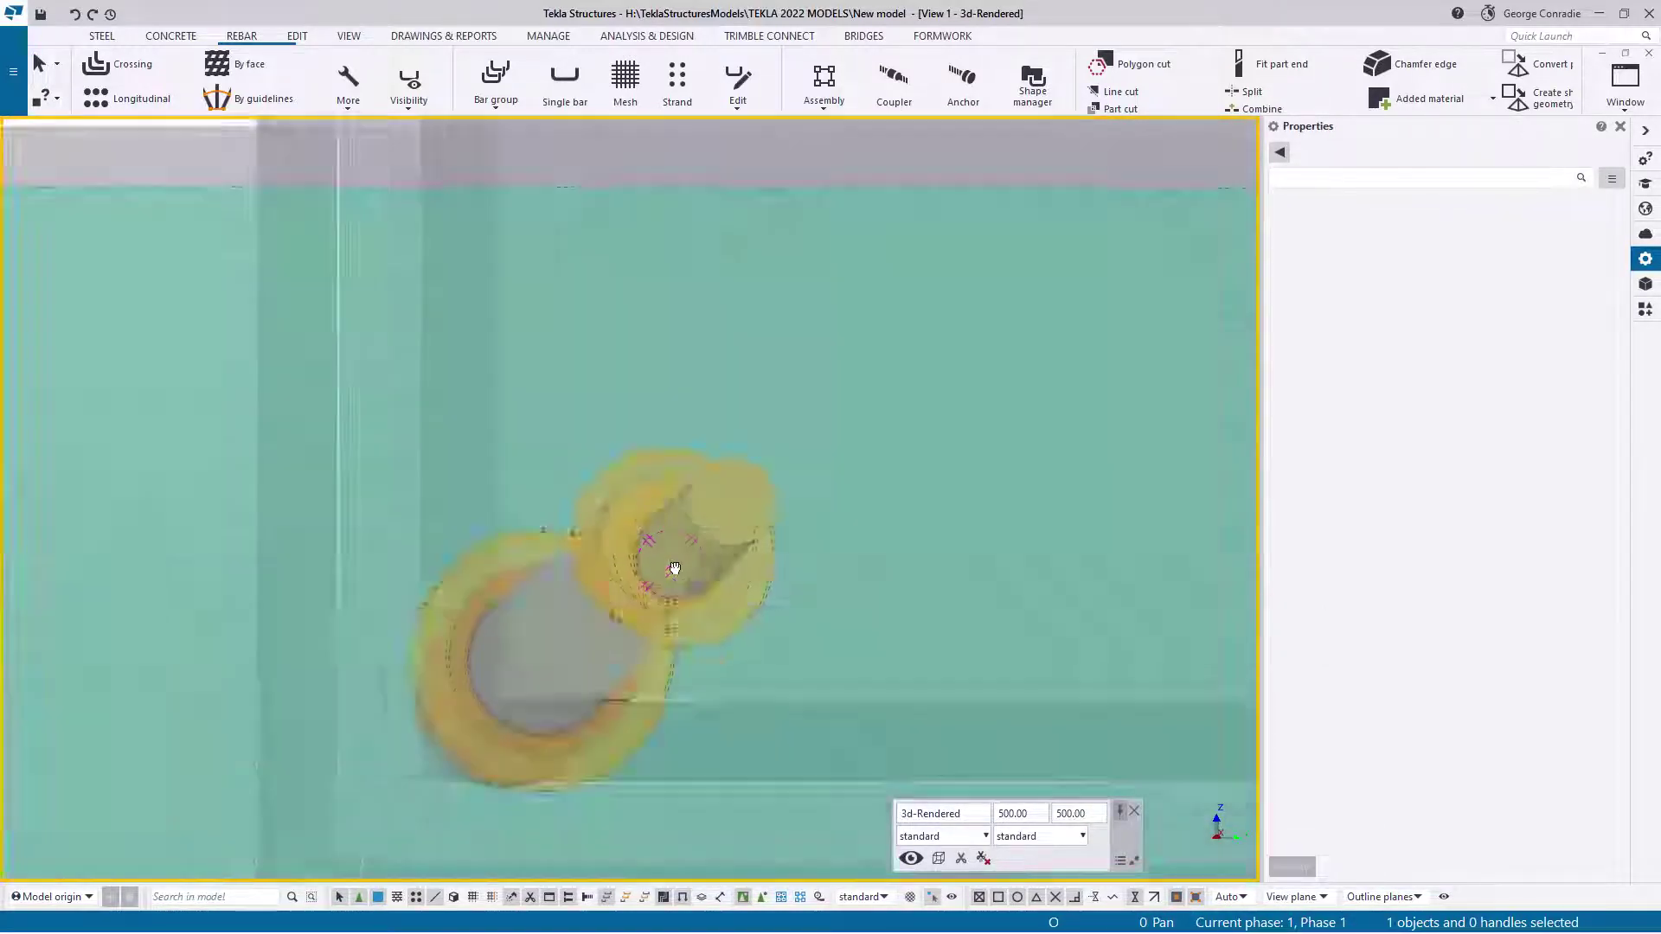
scroll(675, 569, down, 3)
ctrl+middle_drag(674, 569, 734, 595)
scroll(683, 571, up, 3)
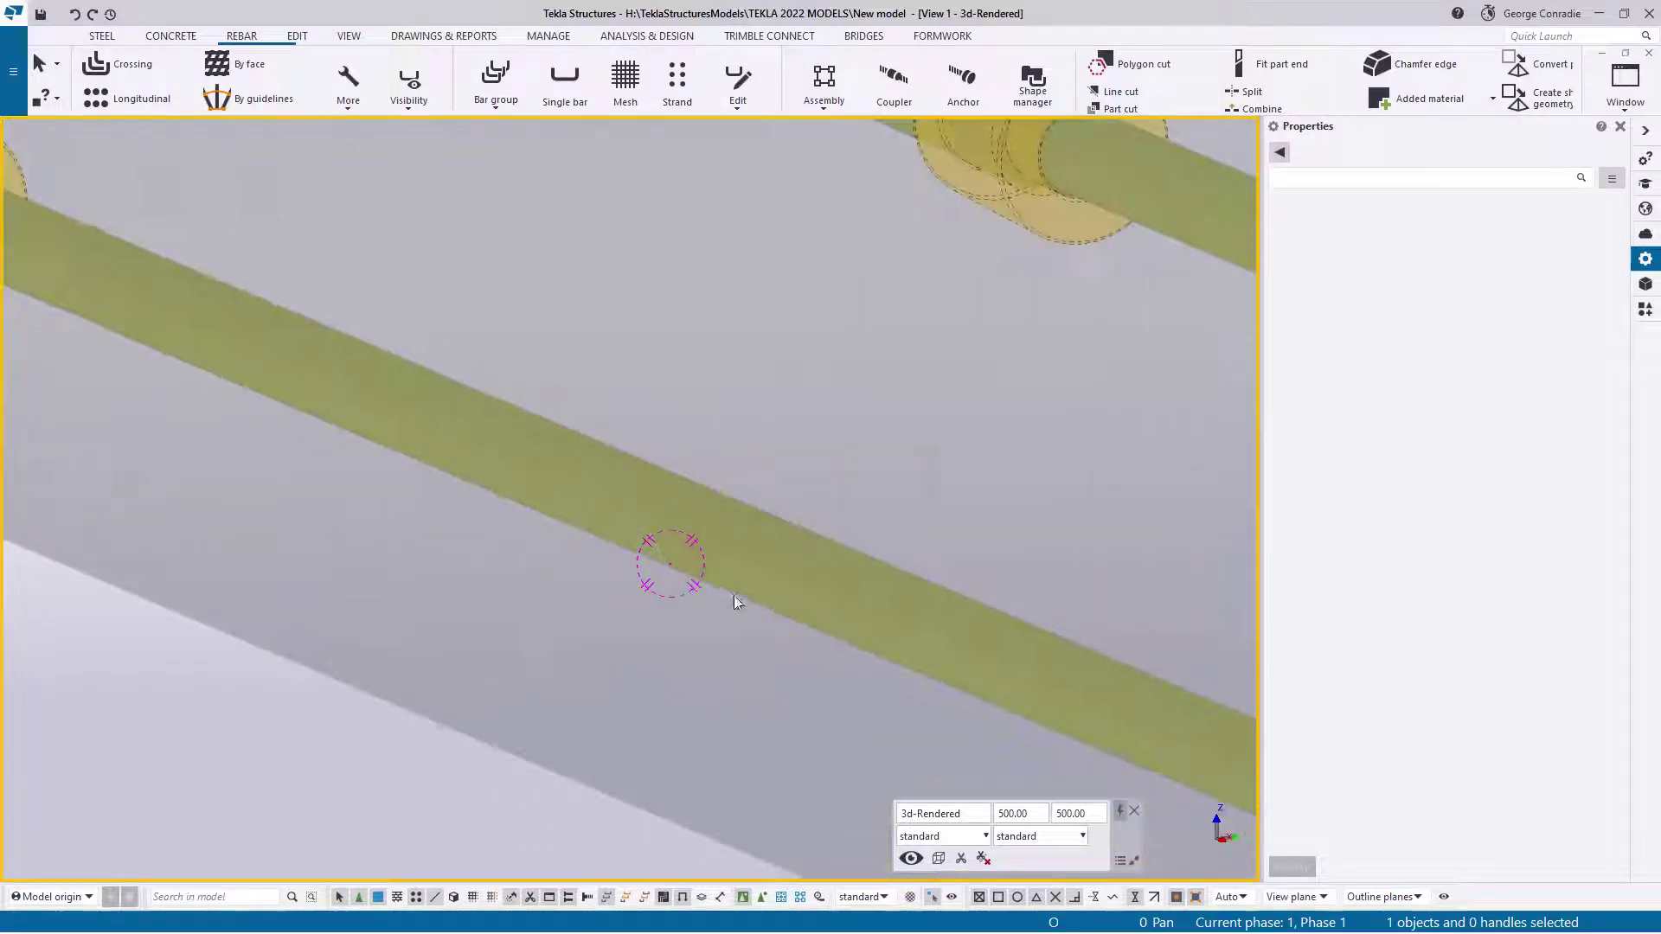
scroll(734, 596, down, 3)
scroll(498, 392, up, 6)
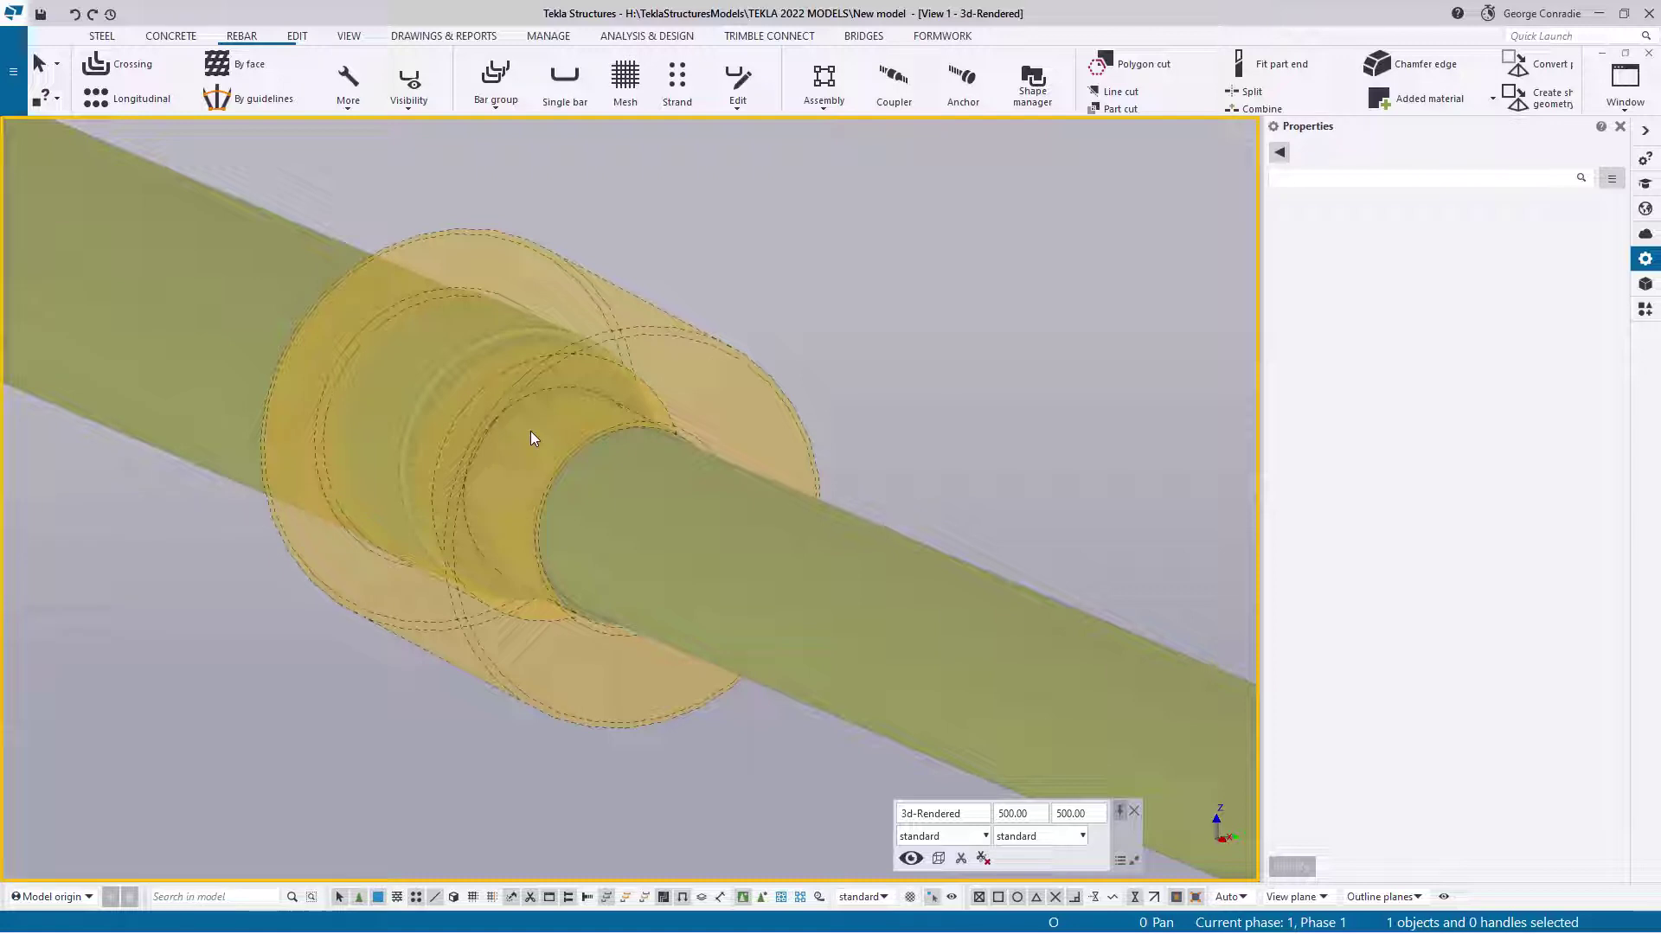
scroll(532, 431, down, 3)
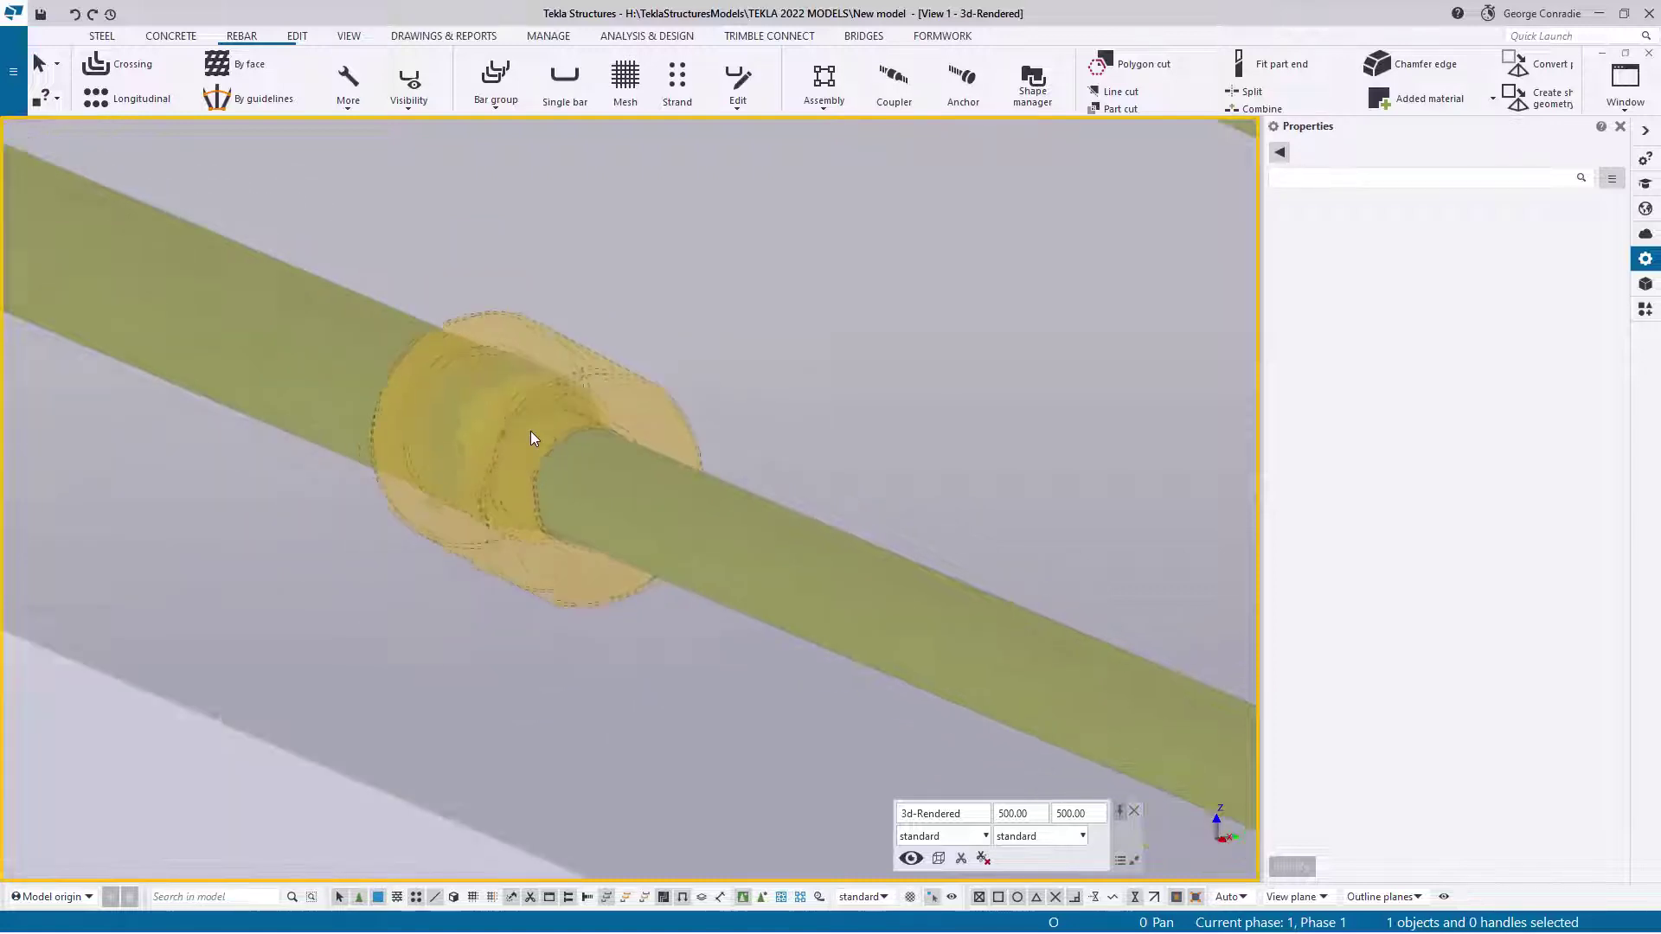
ctrl+middle_drag(531, 430, 779, 452)
scroll(843, 464, up, 3)
scroll(391, 443, up, 3)
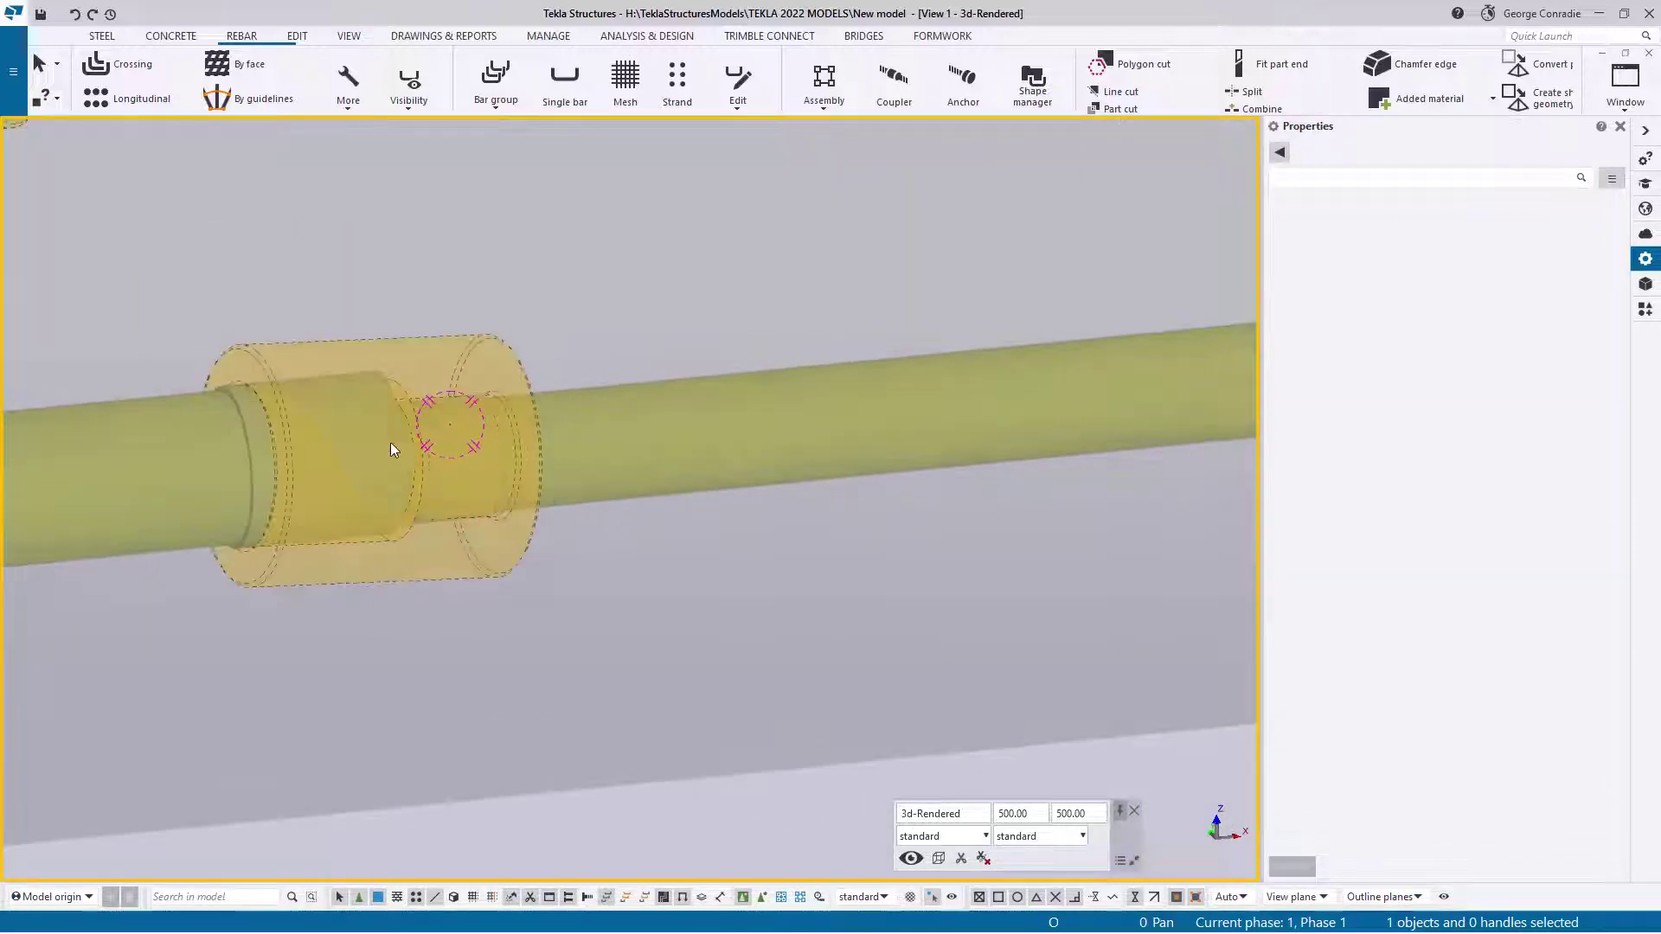
middle_drag(398, 434, 616, 433)
scroll(732, 417, up, 3)
scroll(732, 417, down, 2)
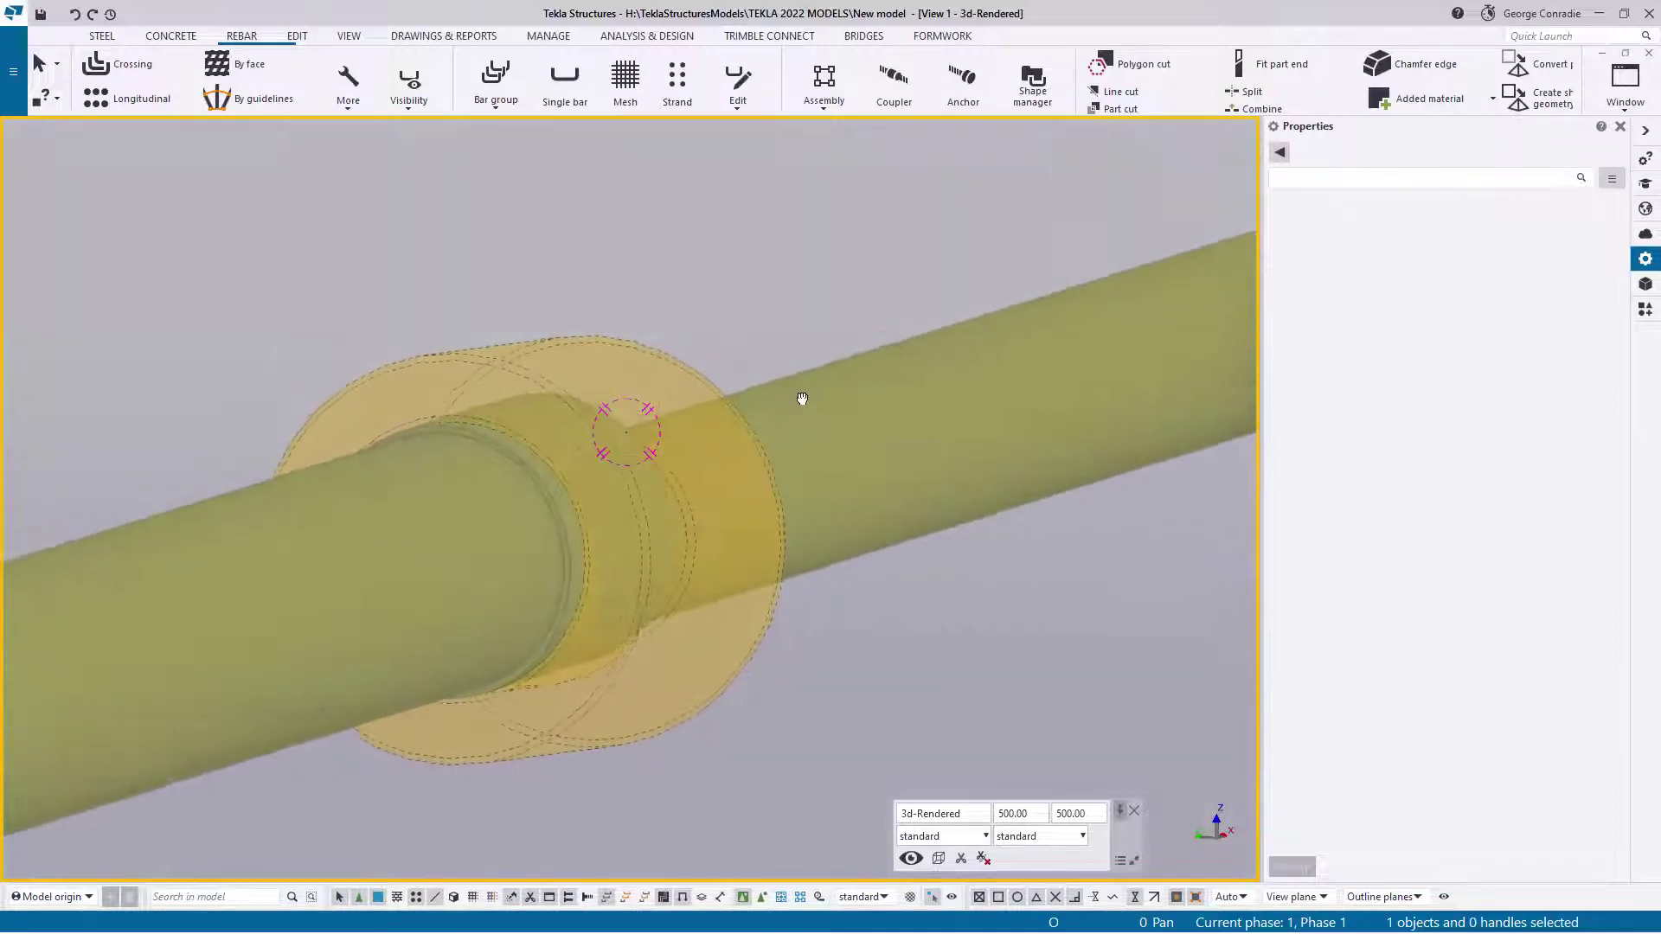
ctrl+middle_drag(797, 397, 608, 499)
scroll(700, 460, up, 2)
scroll(698, 464, down, 3)
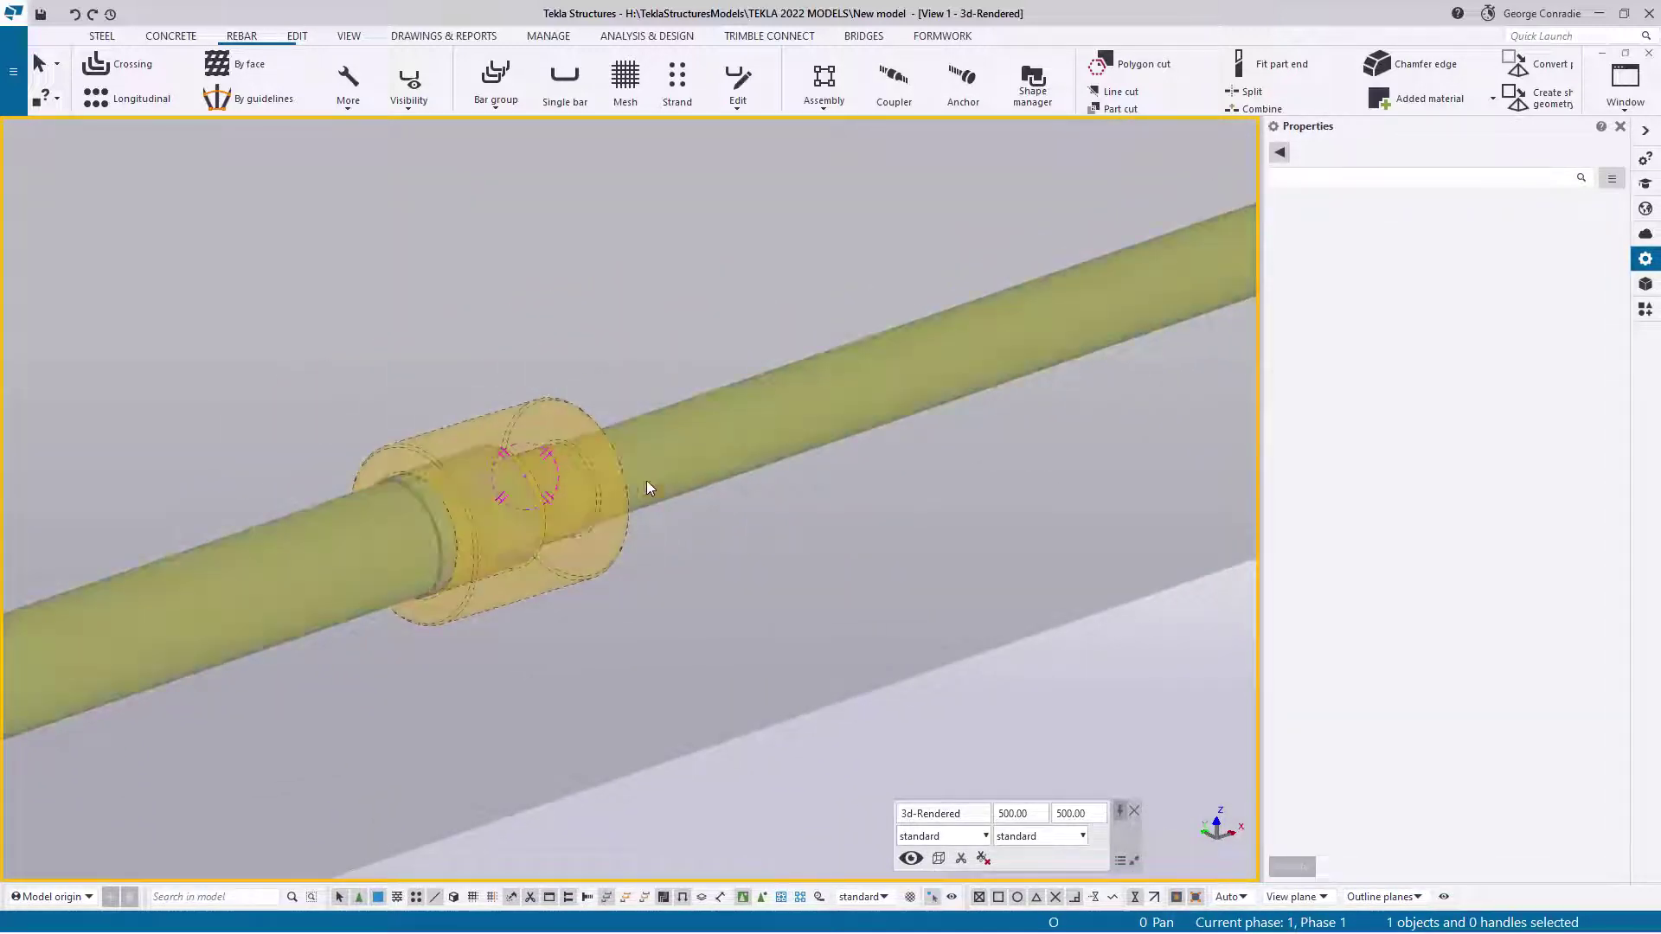